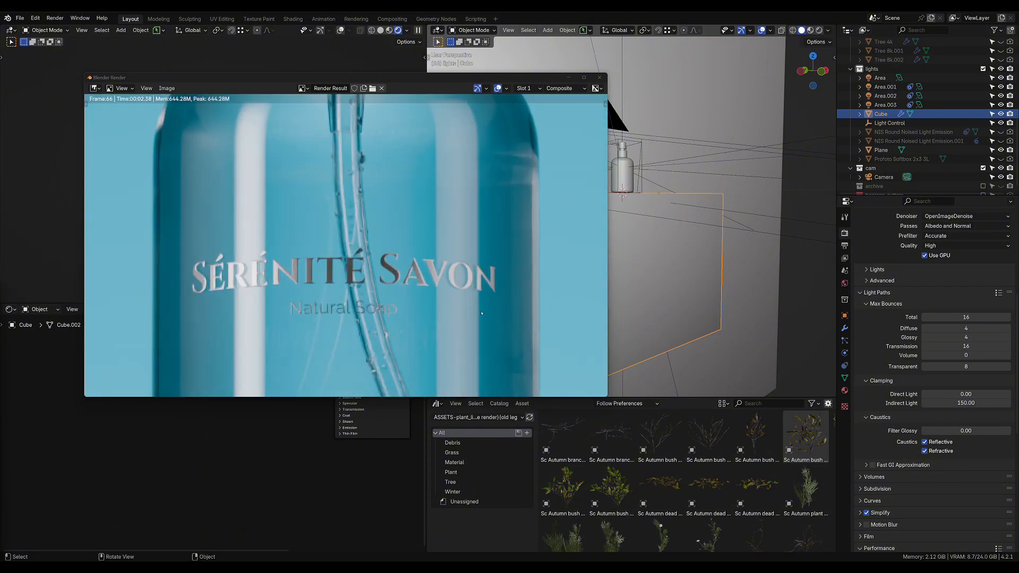
Close the finished render and examine the SÉRÉNITÉ SAVON lettering on the bottle up close in the rendered camera view.
scroll(481, 313, down, 3)
key(Escape)
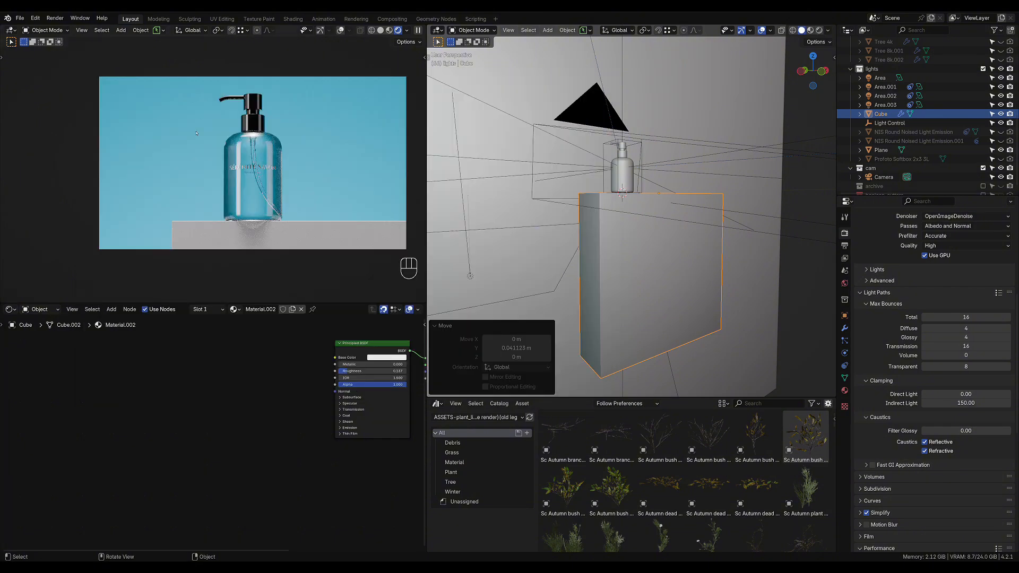
scroll(337, 183, up, 5)
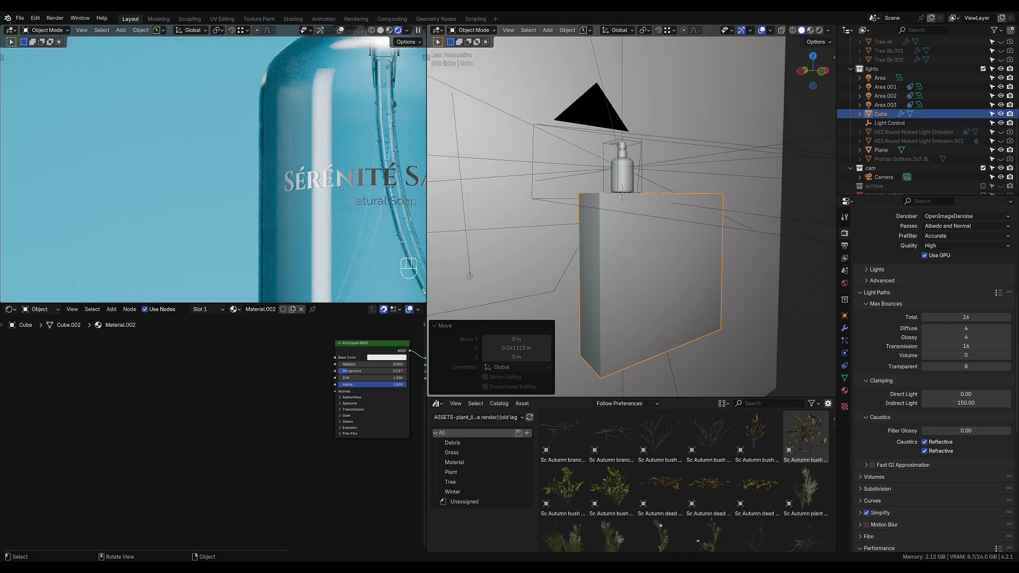
shift+middle_drag(341, 187, 227, 210)
scroll(227, 210, up, 6)
shift+middle_drag(275, 279, 244, 152)
scroll(274, 189, up, 5)
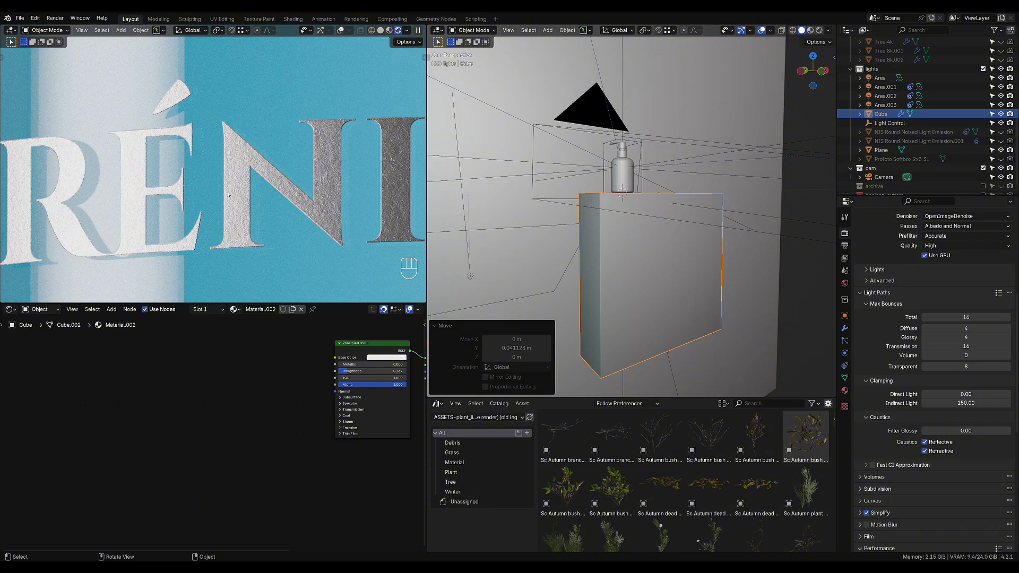
scroll(232, 191, down, 5)
scroll(232, 191, down, 7)
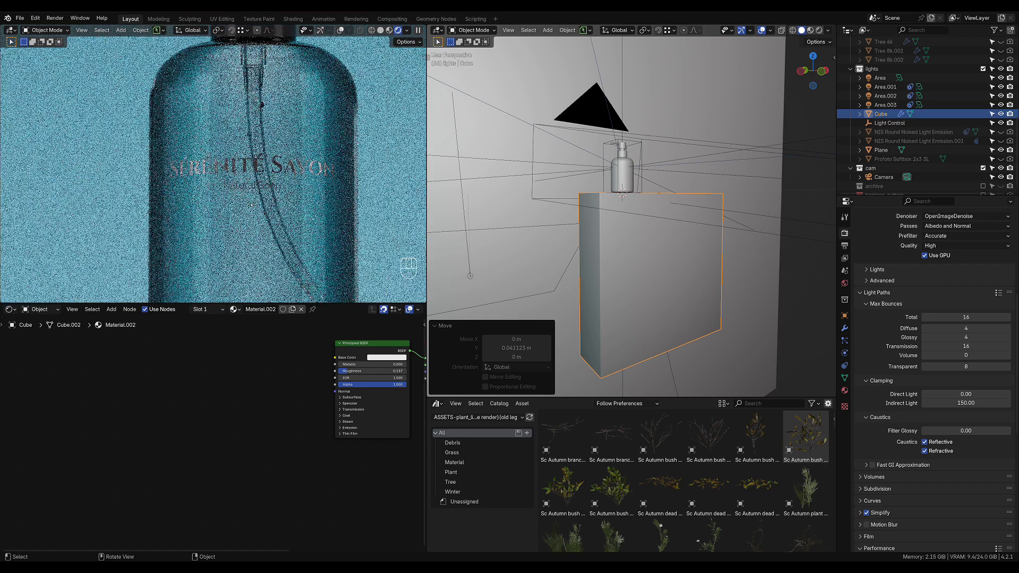
scroll(284, 189, down, 3)
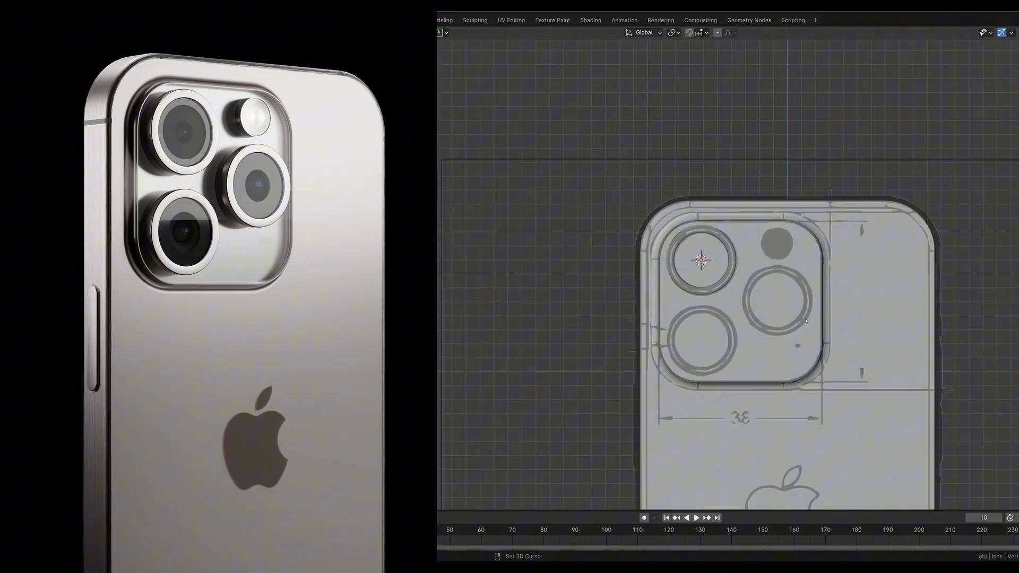
Position a camera lens ring along the Z axis over the lower-left lens of the phone reference drawing.
scroll(727, 276, down, 1)
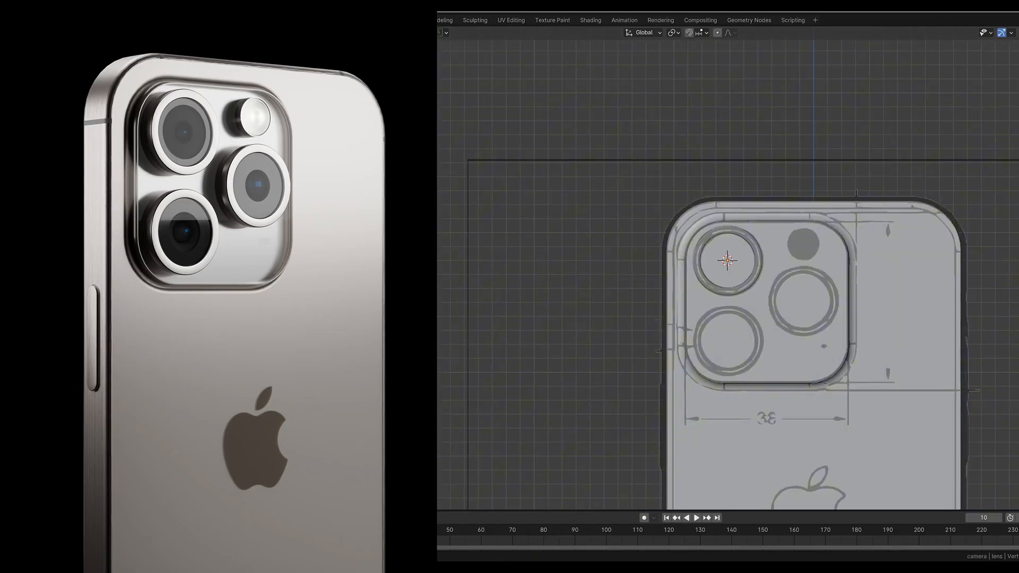
scroll(695, 287, up, 2)
click(750, 363)
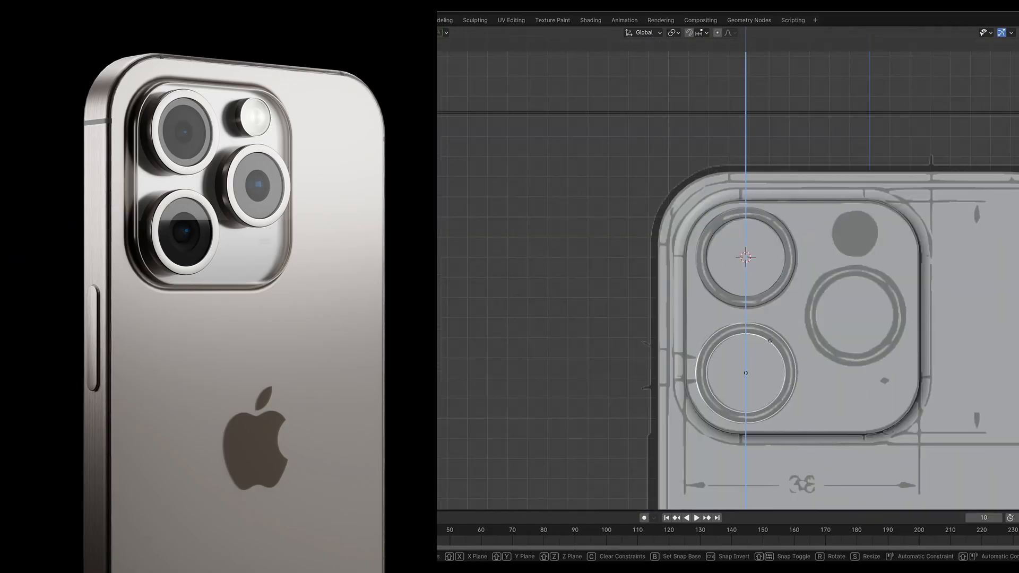
key(KP_Decimal)
click(778, 280)
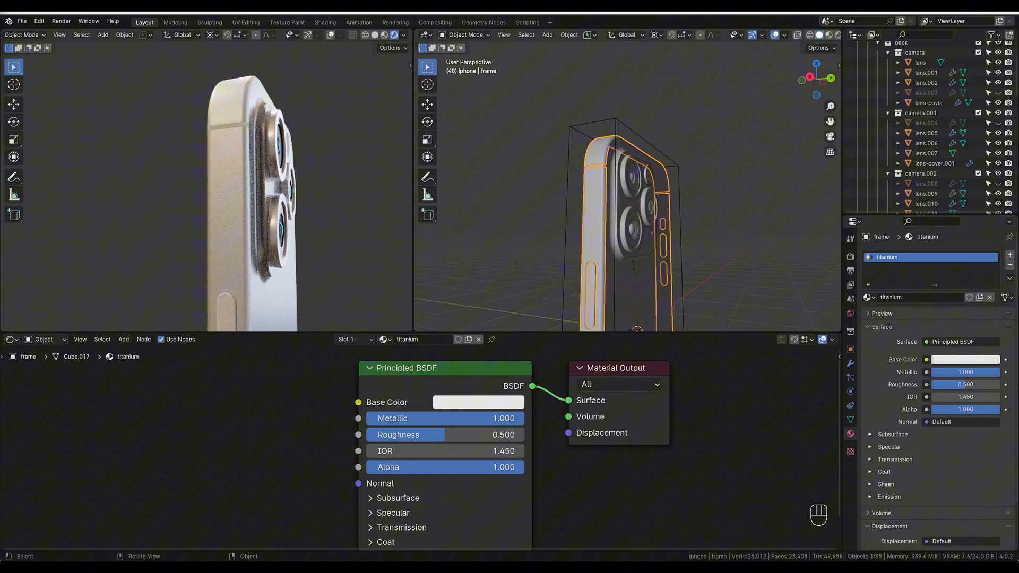
Add a Noise Texture node to the phone frame's titanium material and preview its output.
key(shift+a)
text(noise)
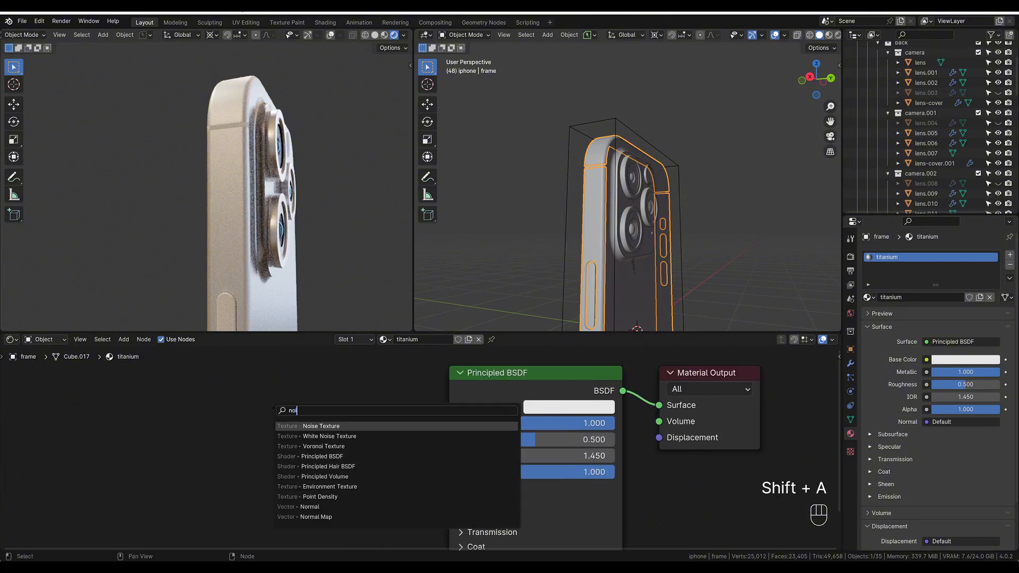
key(Return)
ctrl+shift+click(307, 379)
scroll(389, 455, down, 2)
middle_drag(389, 455, 509, 424)
Set the Noise Texture's Detail to 16 and its Distortion to 0.1.
click(372, 409)
click(359, 423)
text(16)
key(Return)
click(359, 464)
text(0.1)
key(Return)
Connect the Noise Texture's Fac output to the Principled BSDF's Base Color and route the shader back to the Material Output.
scroll(386, 379, down, 5)
drag(563, 409, 371, 394)
ctrl+shift+click(599, 396)
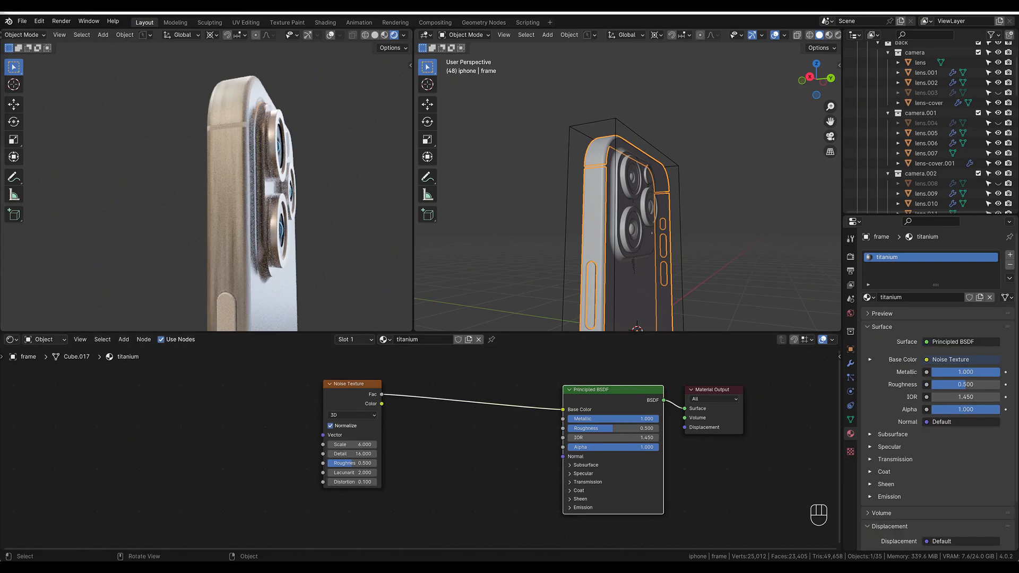
Add Texture Coordinate and Mapping nodes in front of the Noise Texture.
click(352, 384)
scroll(280, 387, up, 4)
middle_drag(280, 388, 382, 391)
key(ctrl+t)
middle_drag(377, 469, 396, 400)
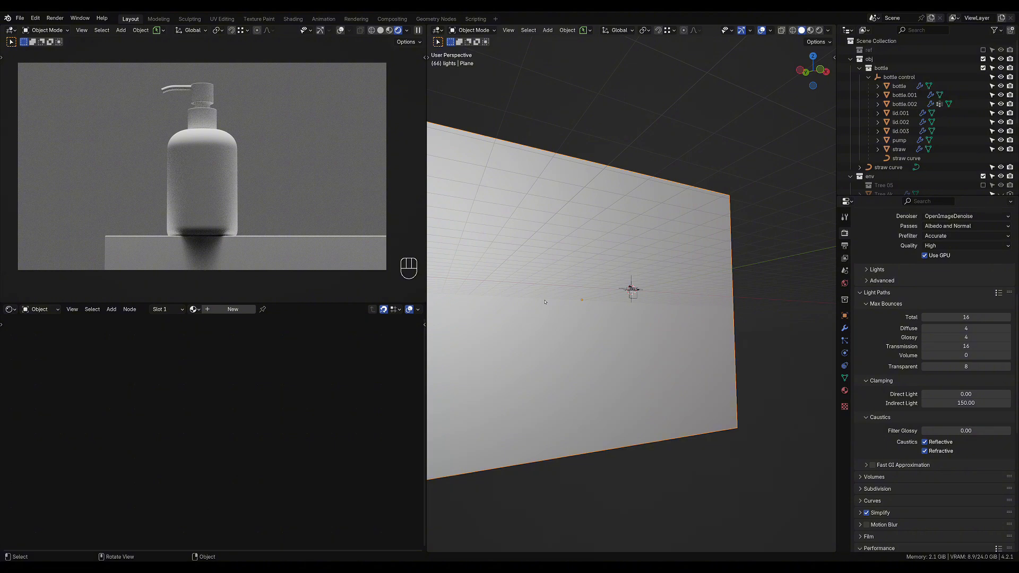
Select the pedestal cube under the bottle and review its Bevel modifier settings and its edge in the rendered view.
scroll(601, 322, up, 15)
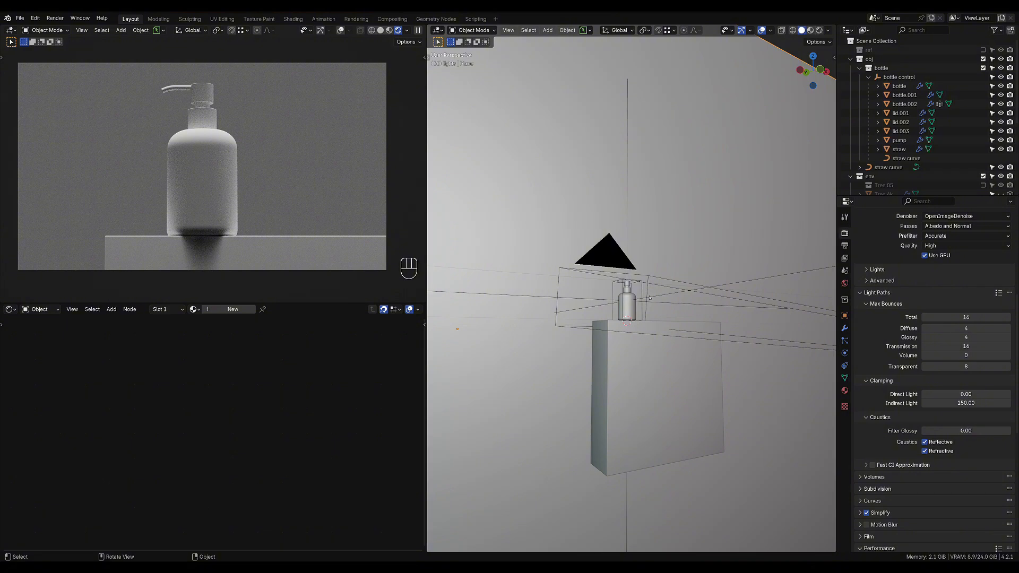
click(623, 398)
middle_drag(624, 375, 624, 396)
scroll(624, 396, up, 4)
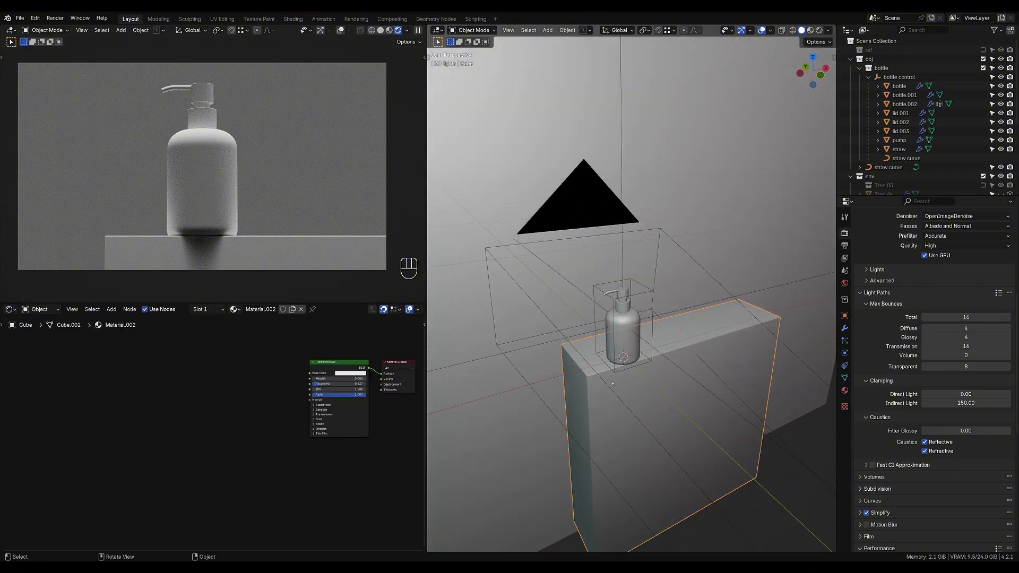
scroll(605, 383, up, 5)
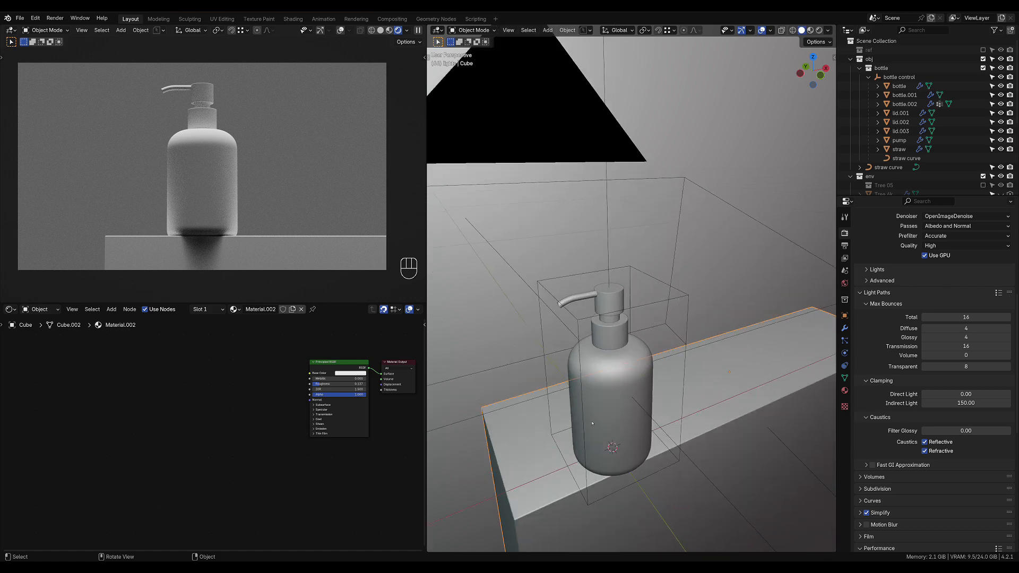
click(844, 328)
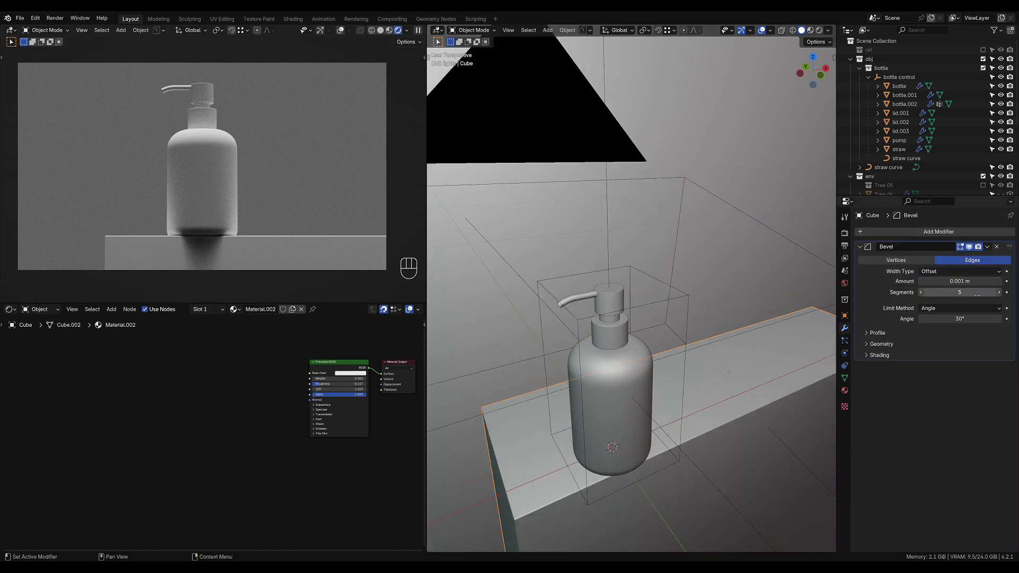
right_click(539, 481)
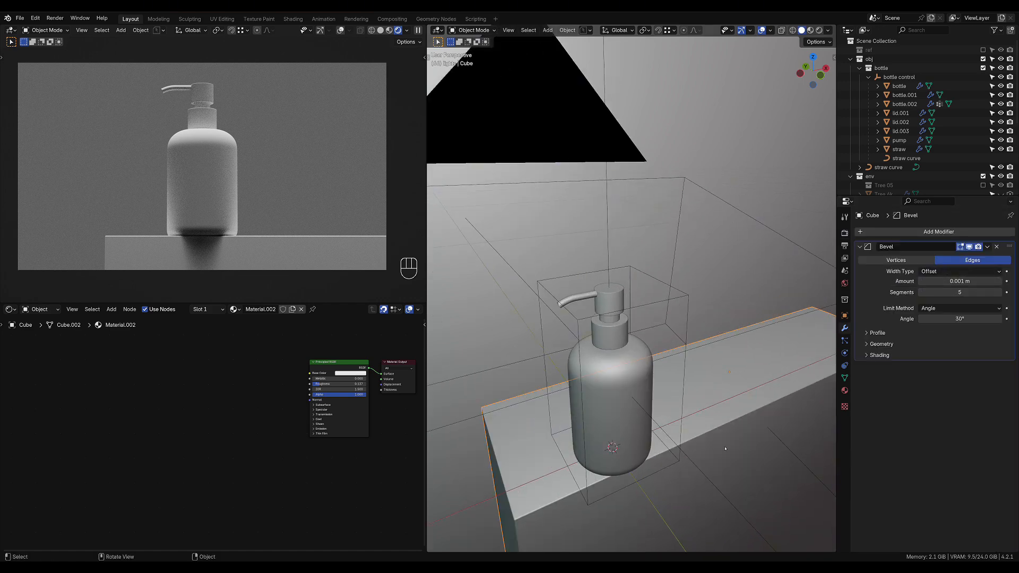
scroll(41, 298, up, 4)
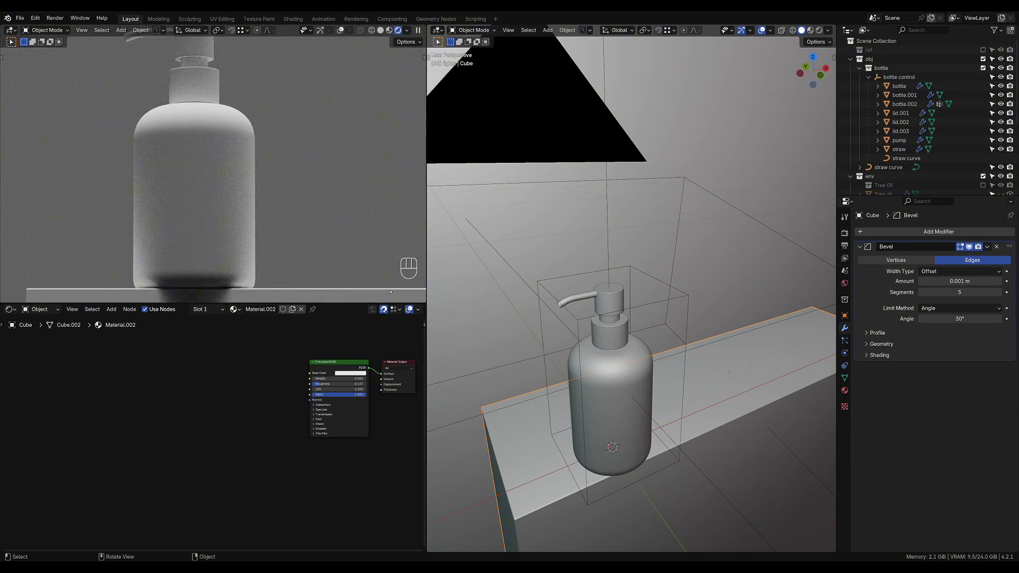
Select the large backdrop plane behind the pedestal and bottle.
scroll(593, 263, down, 12)
click(576, 264)
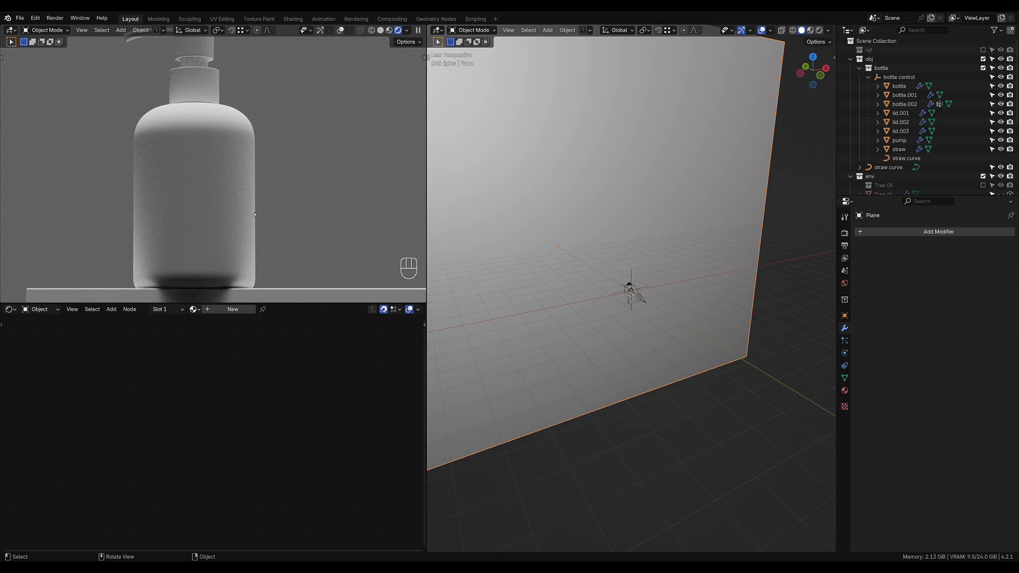
key(Home)
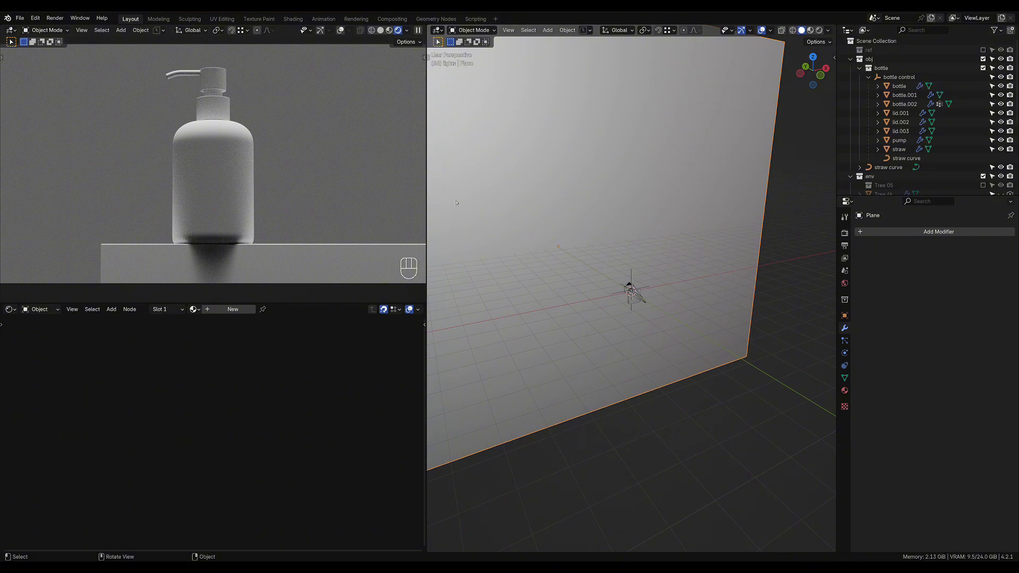
Select the scene camera and check the focal length in its lens settings.
scroll(673, 328, up, 15)
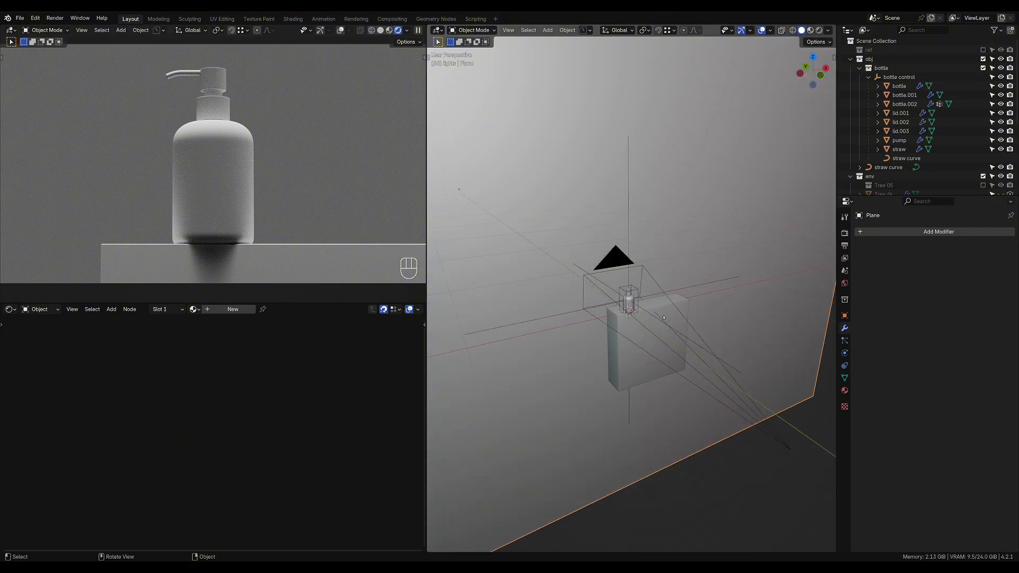
mouse_move(643, 343)
middle_down()
mouse_move(639, 321)
mouse_move(648, 327)
middle_up()
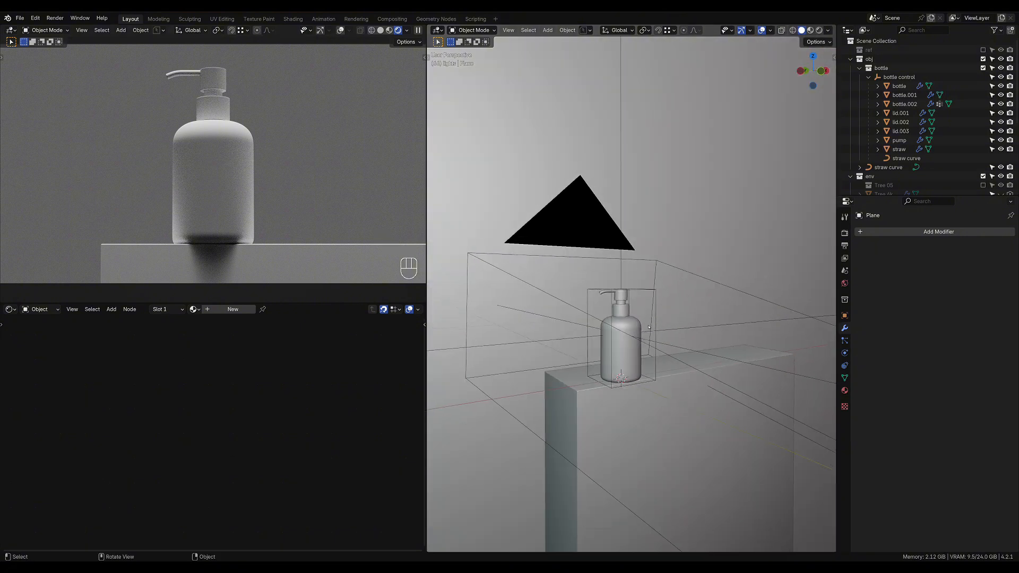
middle_drag(612, 417, 649, 418)
click(600, 325)
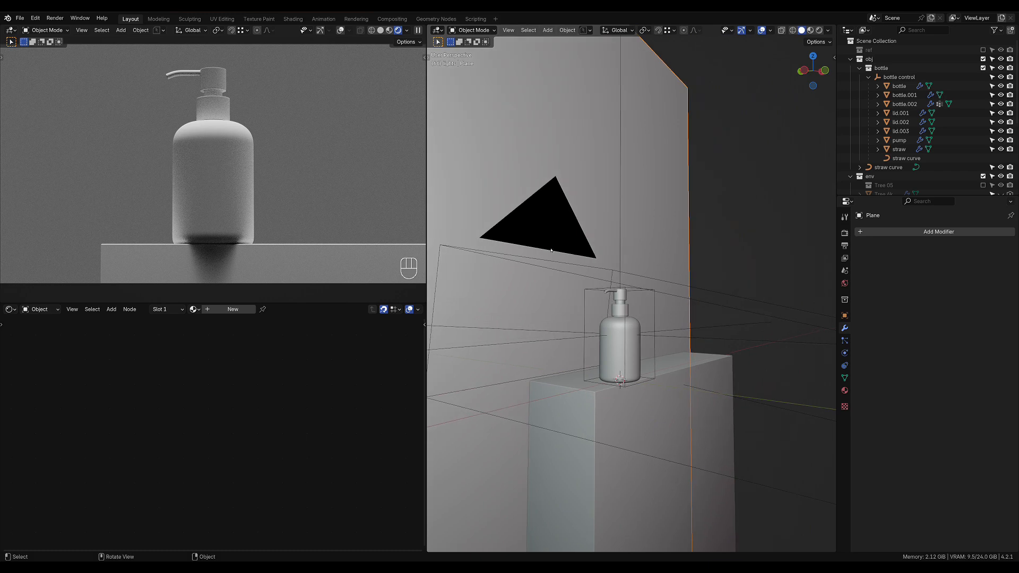
click(600, 326)
scroll(699, 353, down, 8)
shift+middle_drag(632, 342, 581, 336)
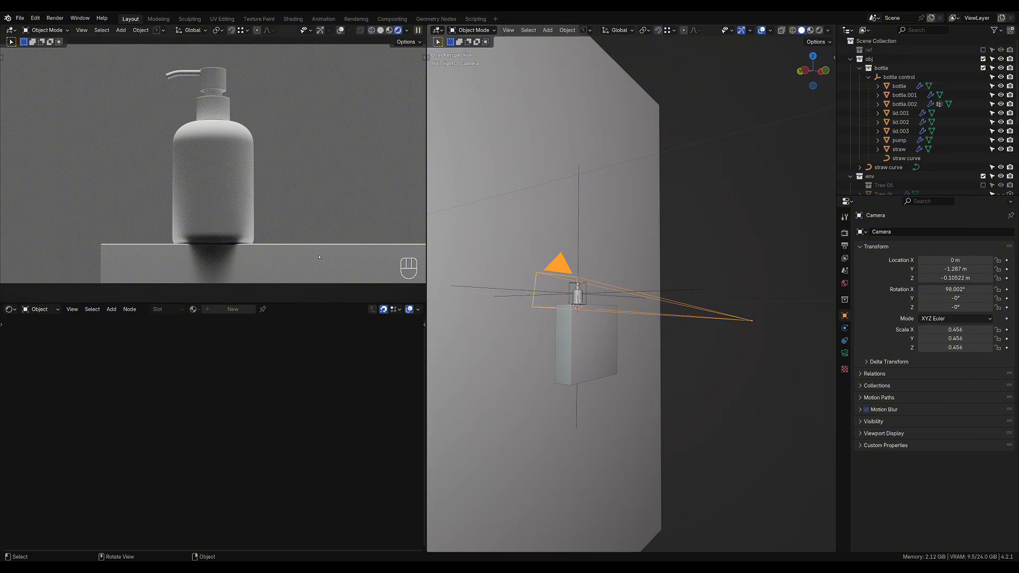
click(844, 353)
click(962, 273)
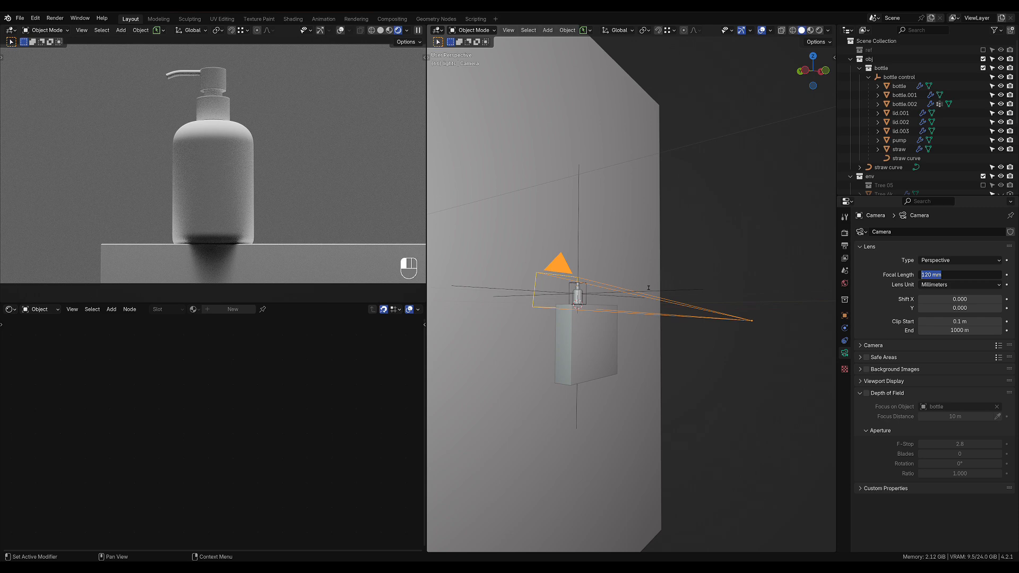
key(Return)
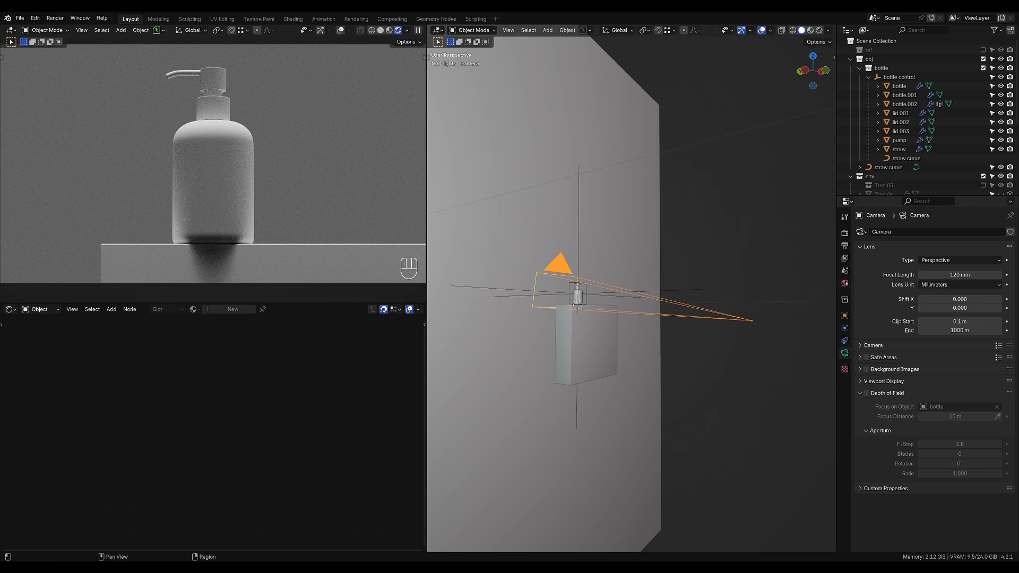
Open the World settings, switch the shader editor to the World nodes, and check the environment texture's image name.
click(844, 284)
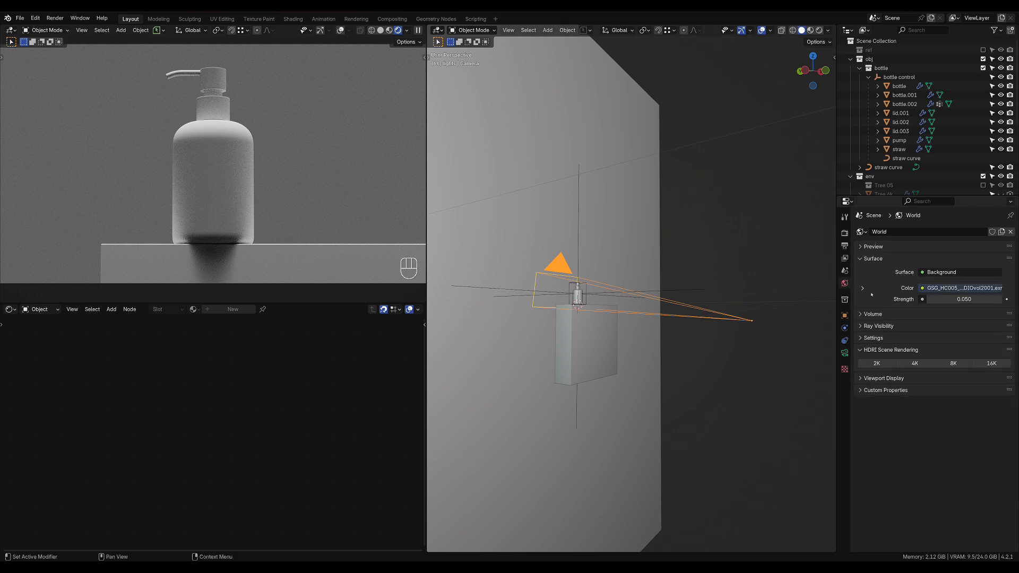
click(40, 309)
click(36, 340)
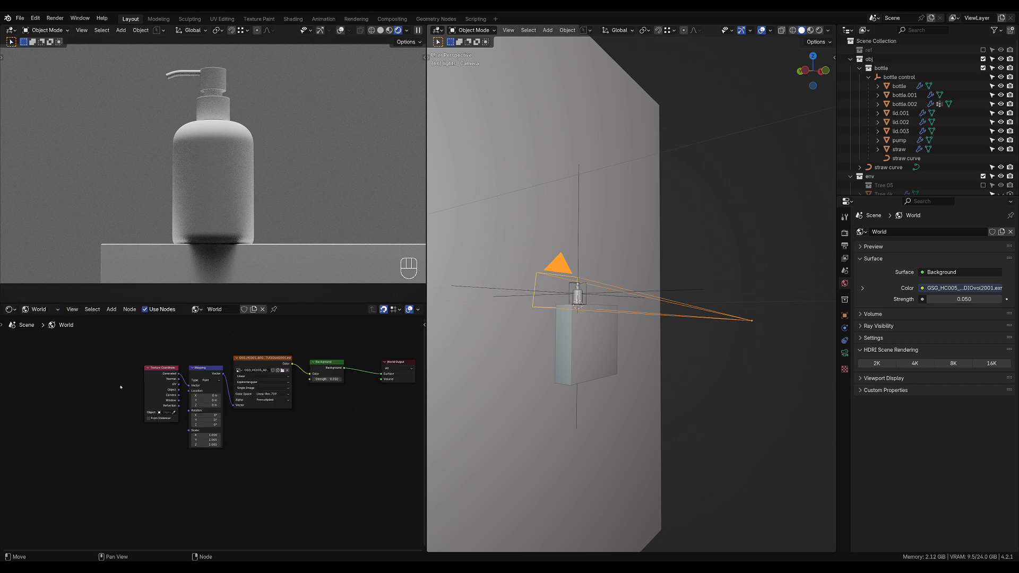
scroll(326, 350, up, 4)
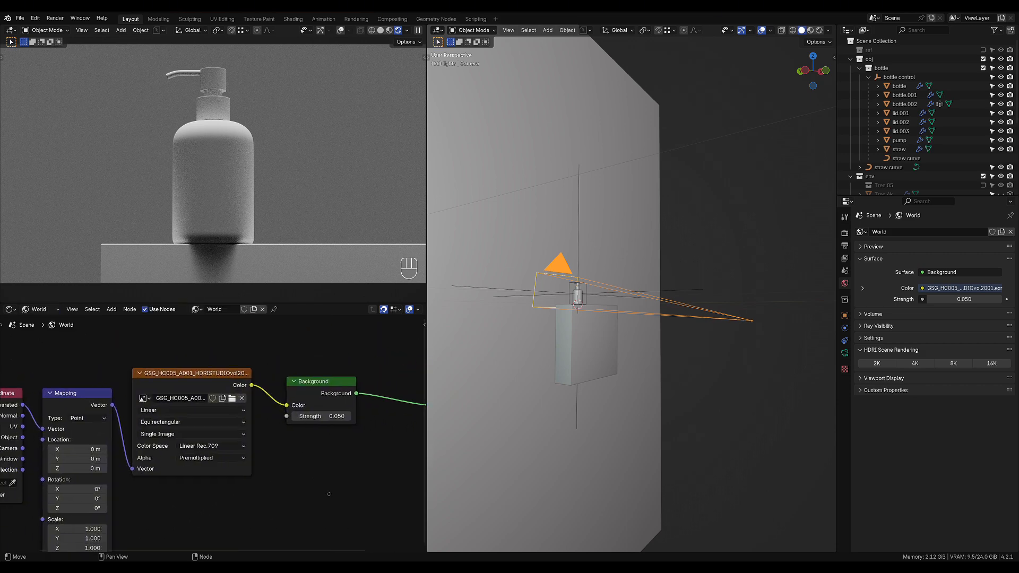
middle_drag(329, 494, 340, 502)
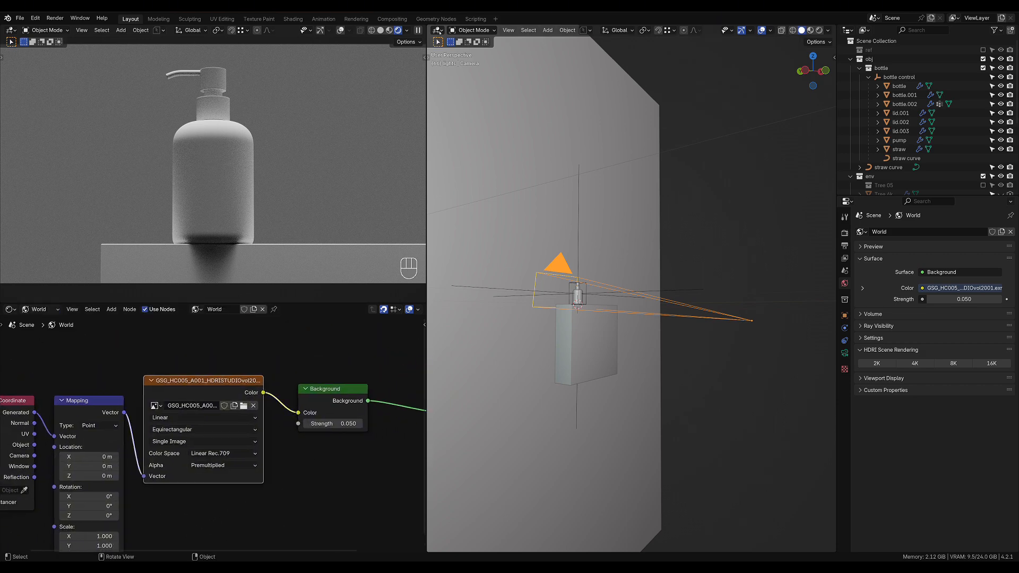
click(192, 405)
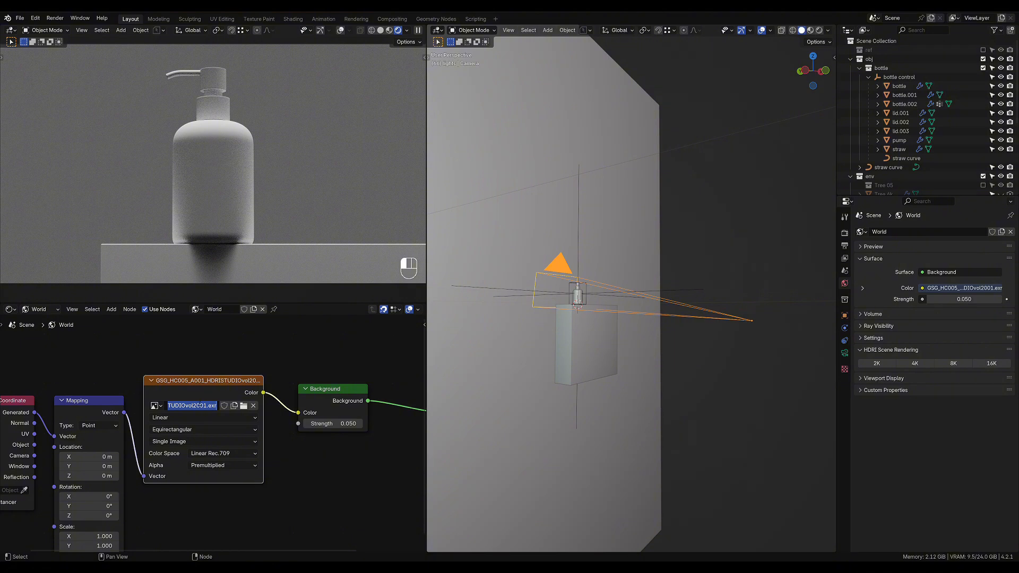
Turn the 3D viewport into an Image Editor and display the environment image GSG_HC005_A001_HDRISTUDIOvol2001.exr in full.
click(438, 31)
click(438, 31)
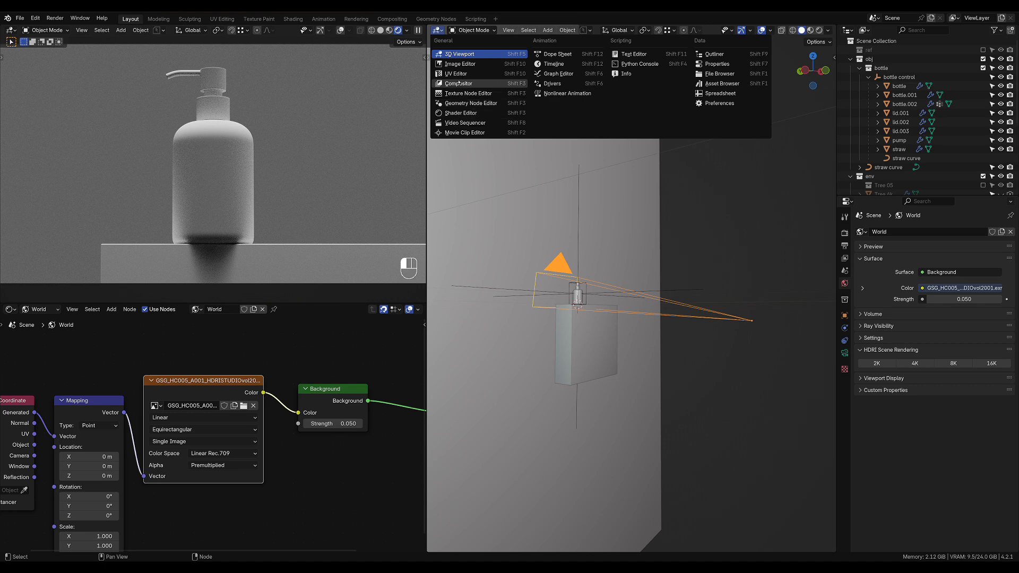
click(460, 63)
click(592, 30)
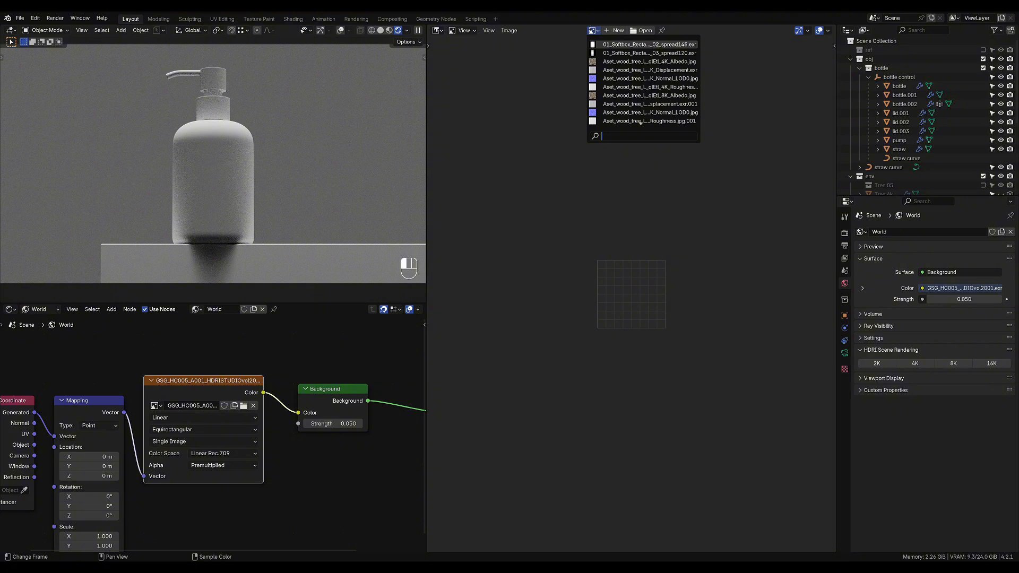
text(gsg)
key(Return)
key(Home)
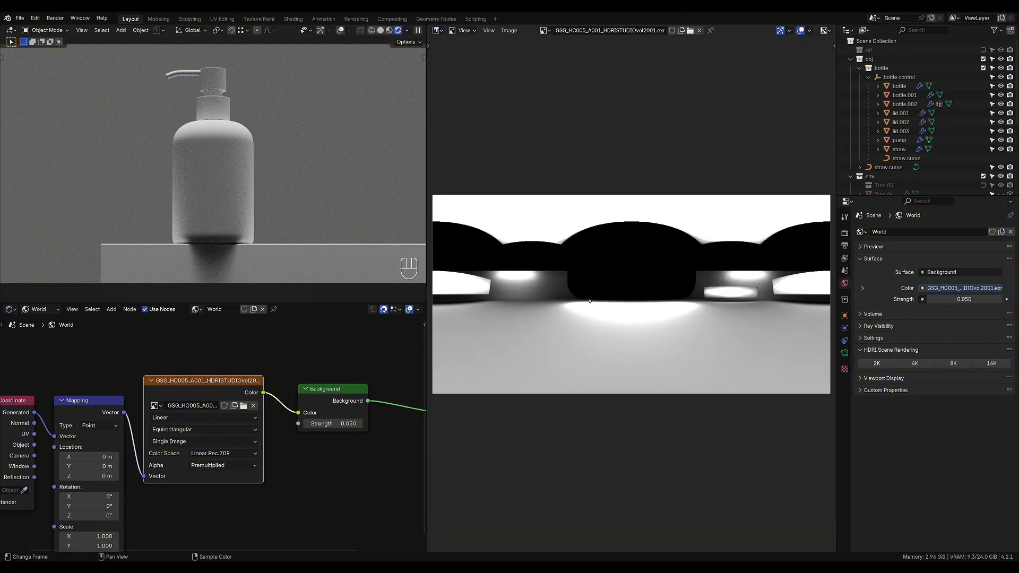
scroll(600, 291, down, 2)
key(Home)
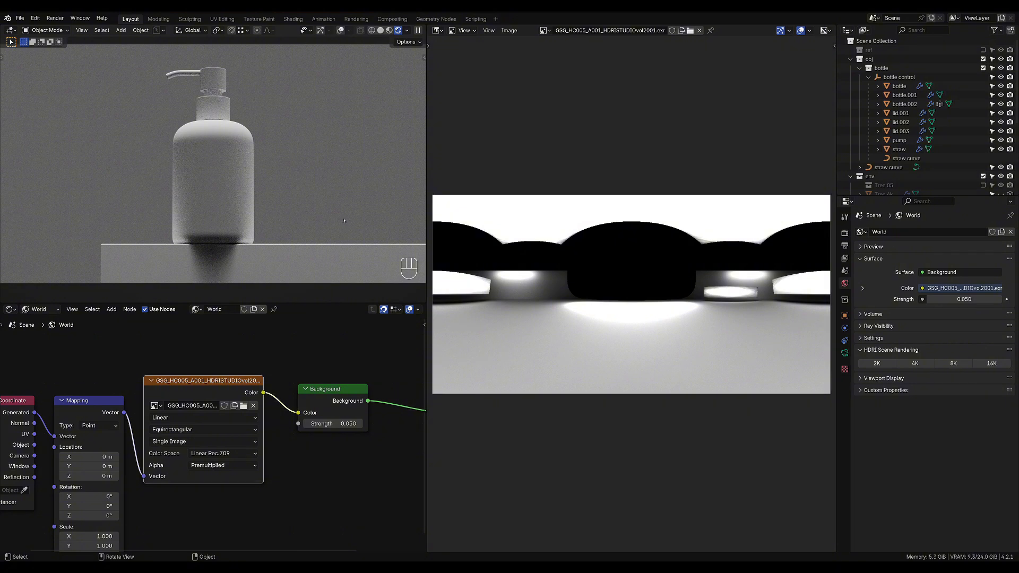
middle_drag(220, 517, 280, 488)
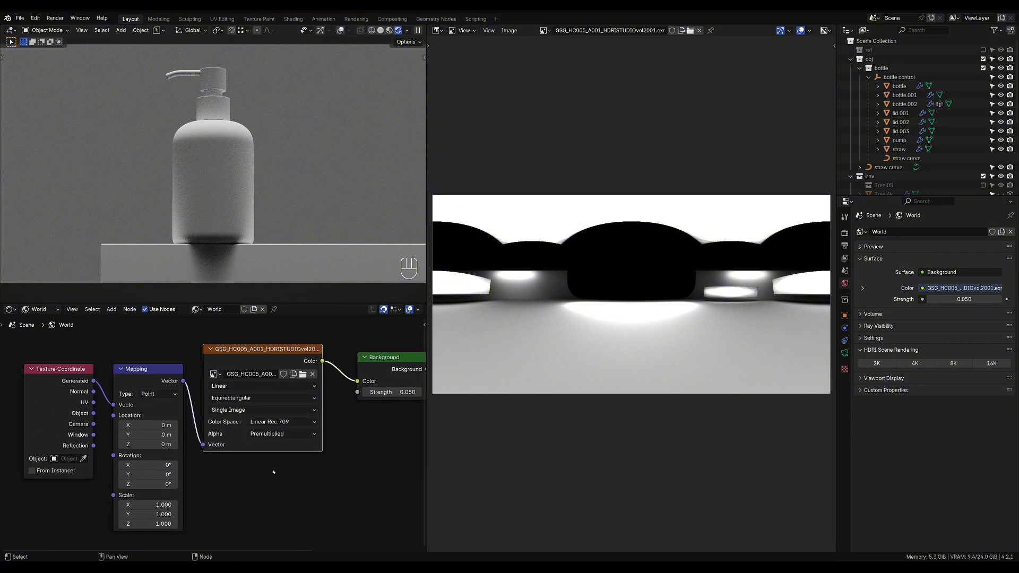
Check the strength on the World's Background node and turn the Image Editor back into a 3D Viewport.
middle_drag(342, 468, 286, 479)
double_click(334, 404)
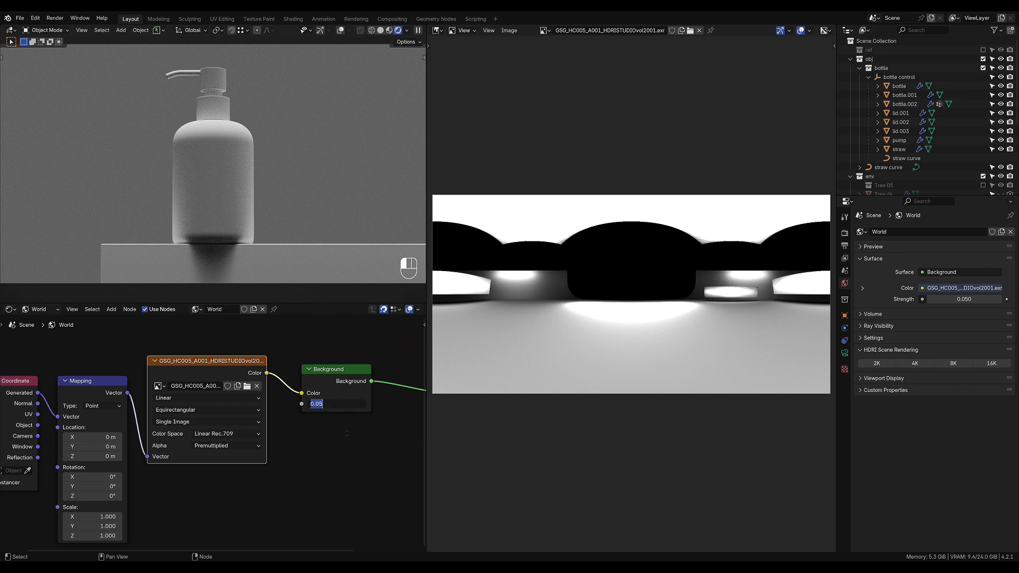
click(438, 31)
click(438, 31)
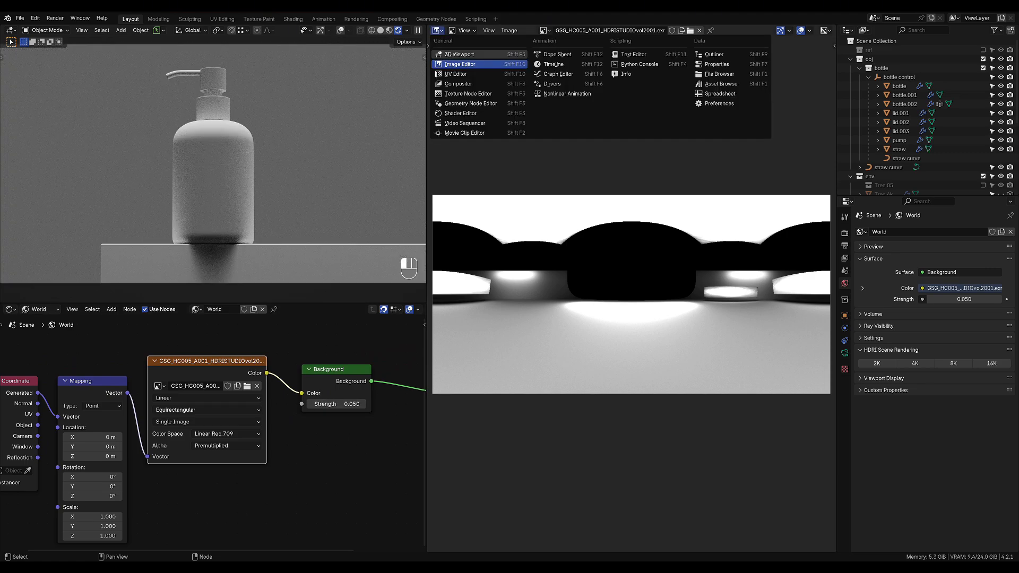
click(464, 54)
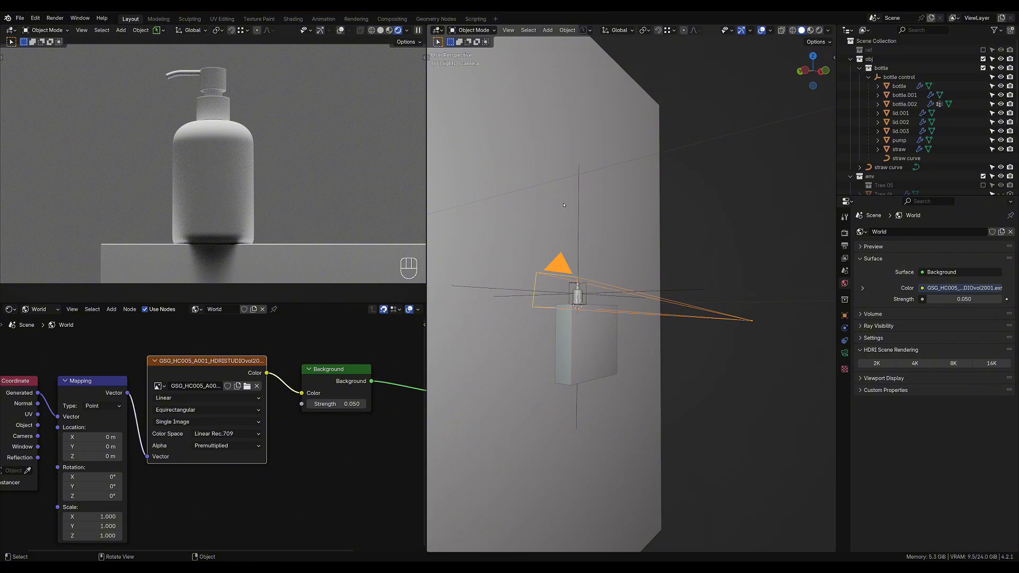
Select the main bottle body and switch the shader editor from World to Object nodes.
scroll(560, 306, up, 8)
mouse_move(560, 305)
shift+middle_down()
mouse_move(555, 316)
mouse_move(572, 309)
shift+middle_up()
scroll(556, 316, down, 7)
middle_drag(572, 309, 536, 318)
scroll(555, 357, up, 3)
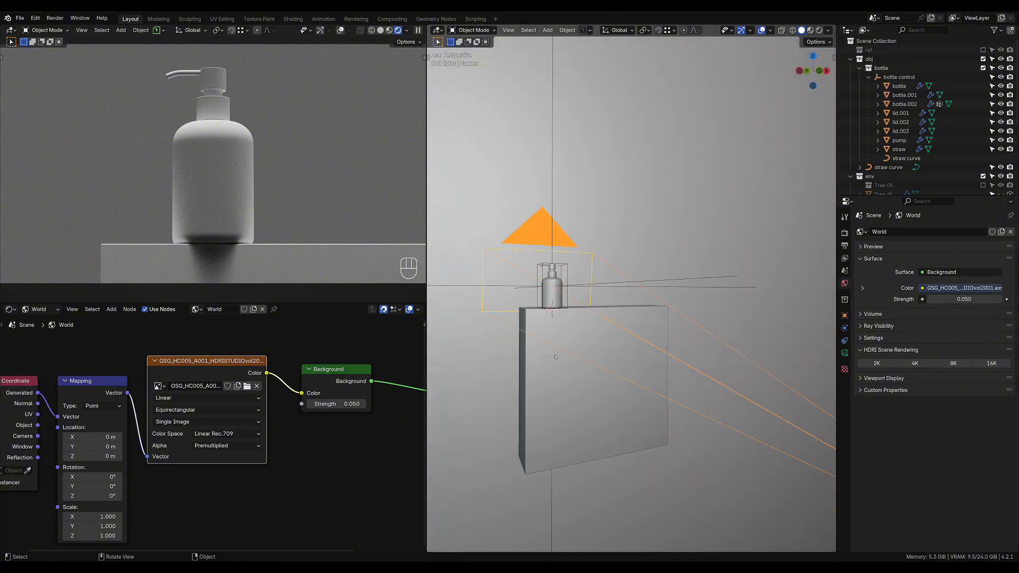
shift+middle_drag(555, 357, 567, 334)
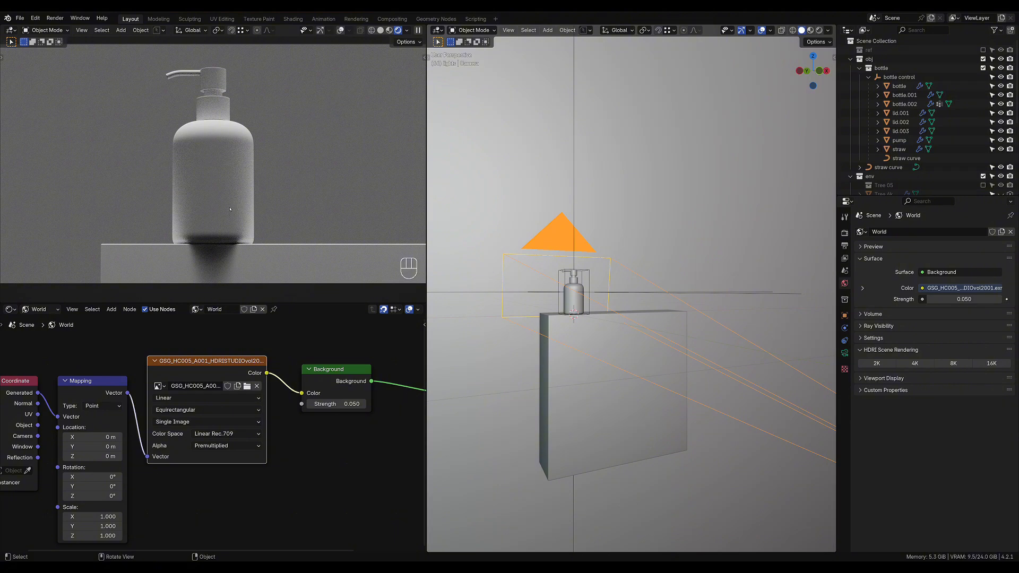
click(216, 77)
click(211, 115)
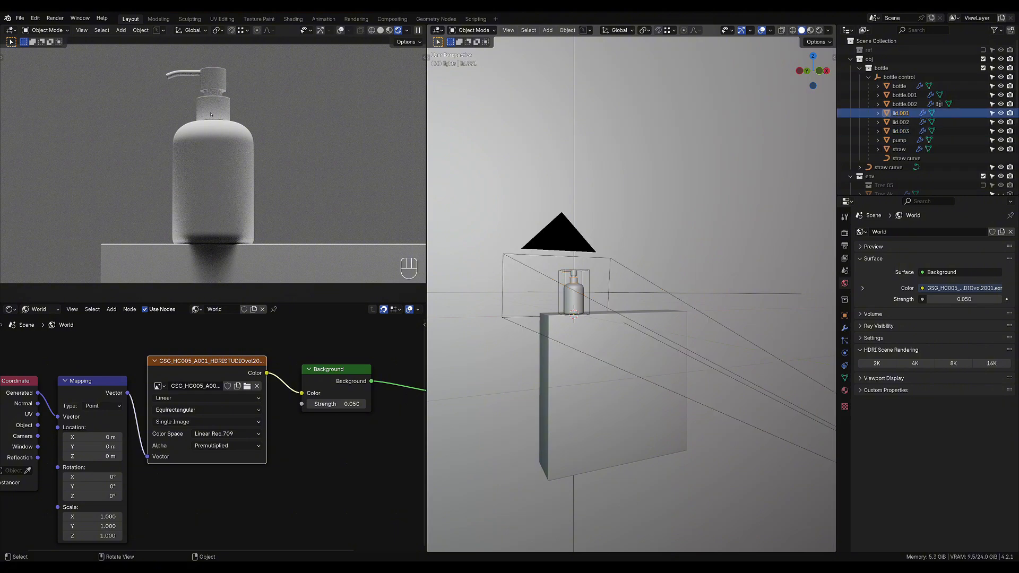
click(204, 200)
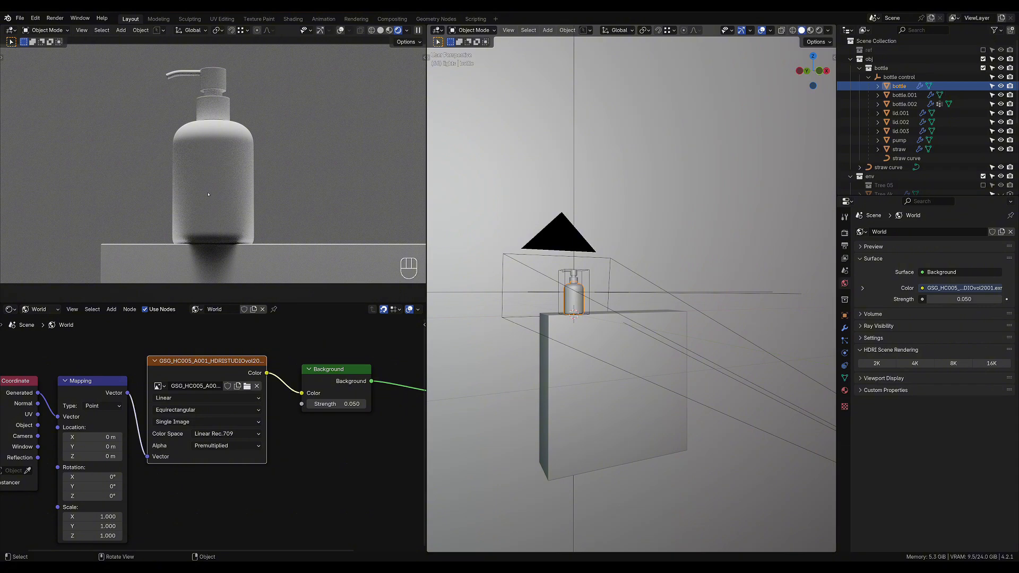
click(39, 309)
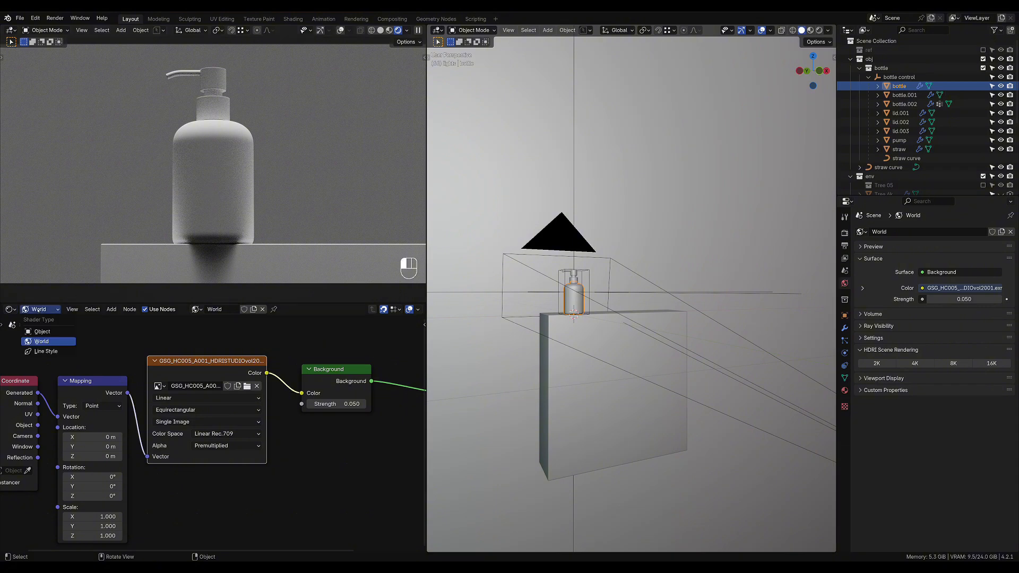
click(45, 332)
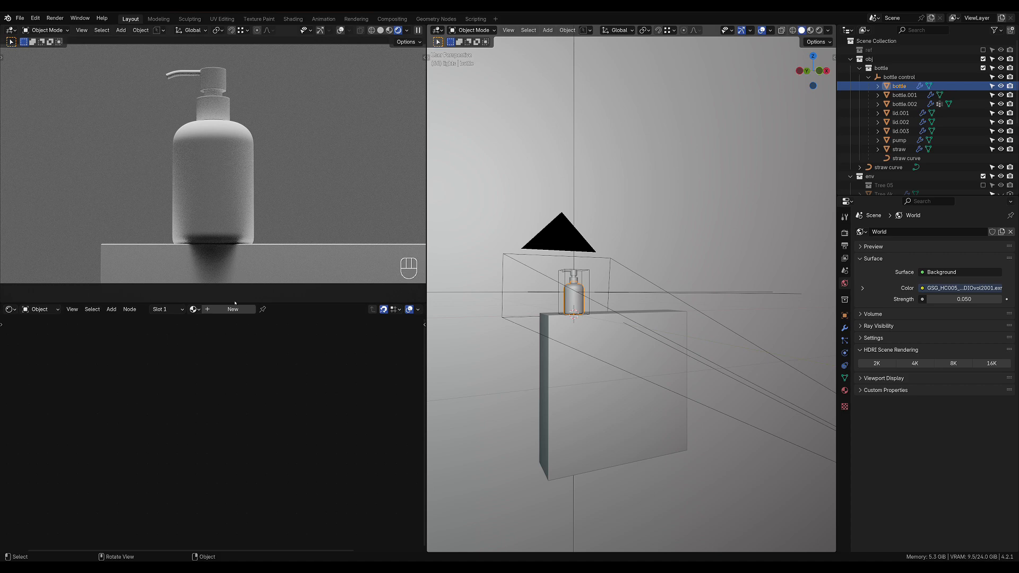
Select the pedestal cube under the bottle and rename its material to box.
scroll(571, 306, up, 1)
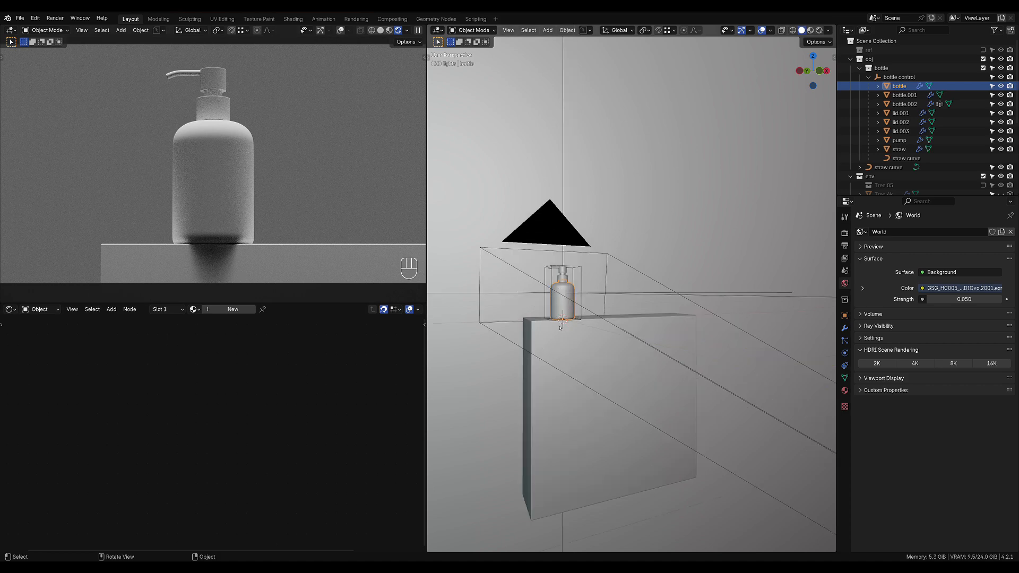
scroll(558, 356, up, 3)
shift+middle_drag(505, 414, 643, 389)
scroll(596, 416, up, 5)
scroll(631, 414, up, 3)
shift+middle_drag(624, 428, 637, 387)
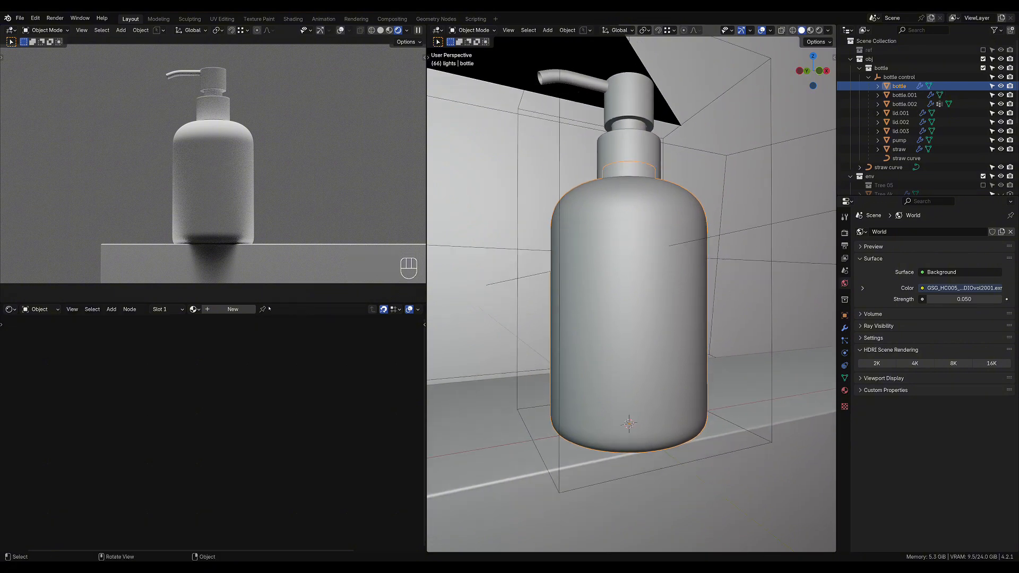
click(271, 267)
shift+middle_drag(256, 352, 162, 350)
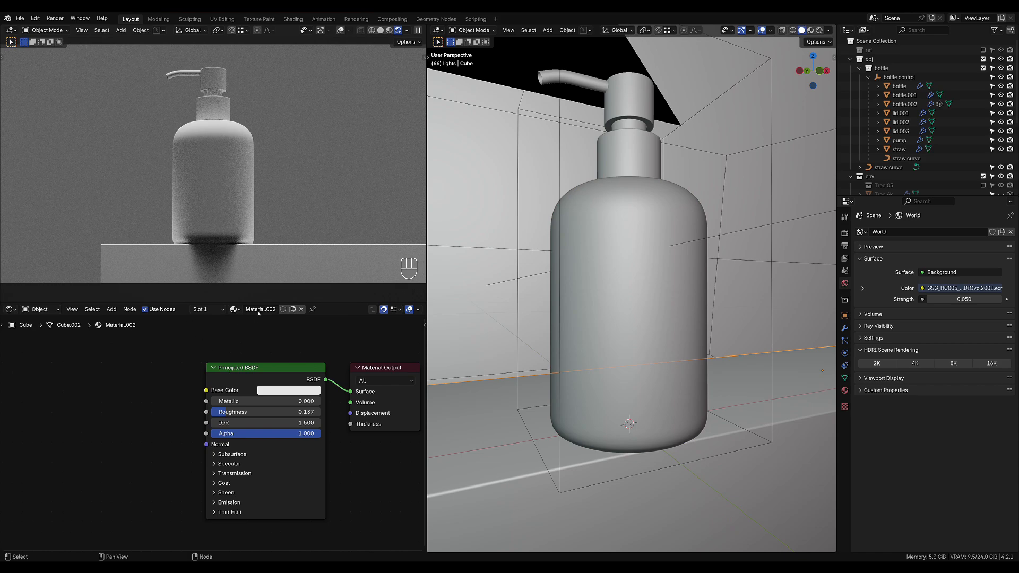
click(259, 312)
text(box)
key(Return)
Set the roughness of the box material's Principled BSDF to 0.13.
click(299, 410)
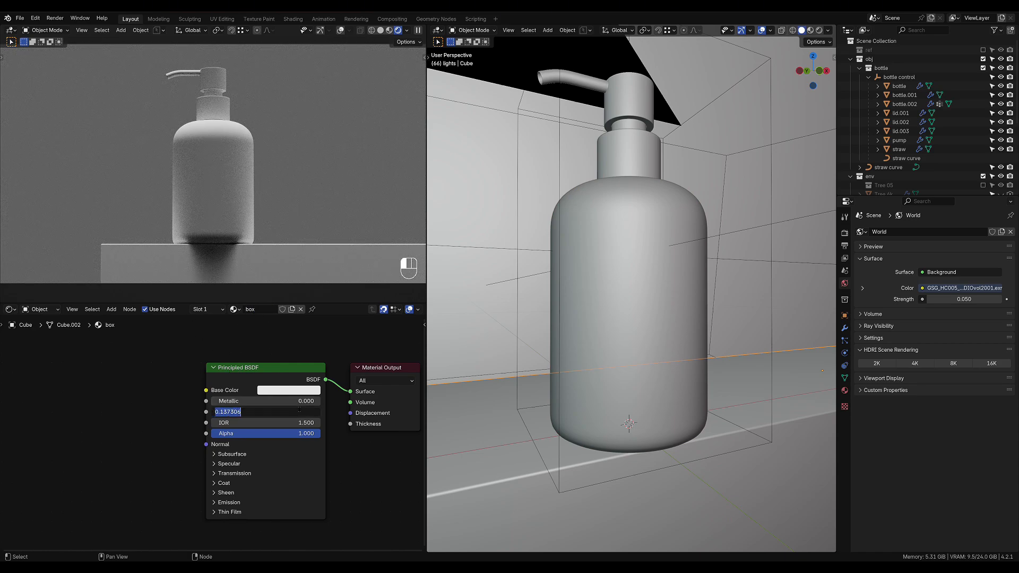
click(172, 411)
click(249, 411)
click(243, 411)
drag(240, 411, 210, 412)
text(0.13)
key(Return)
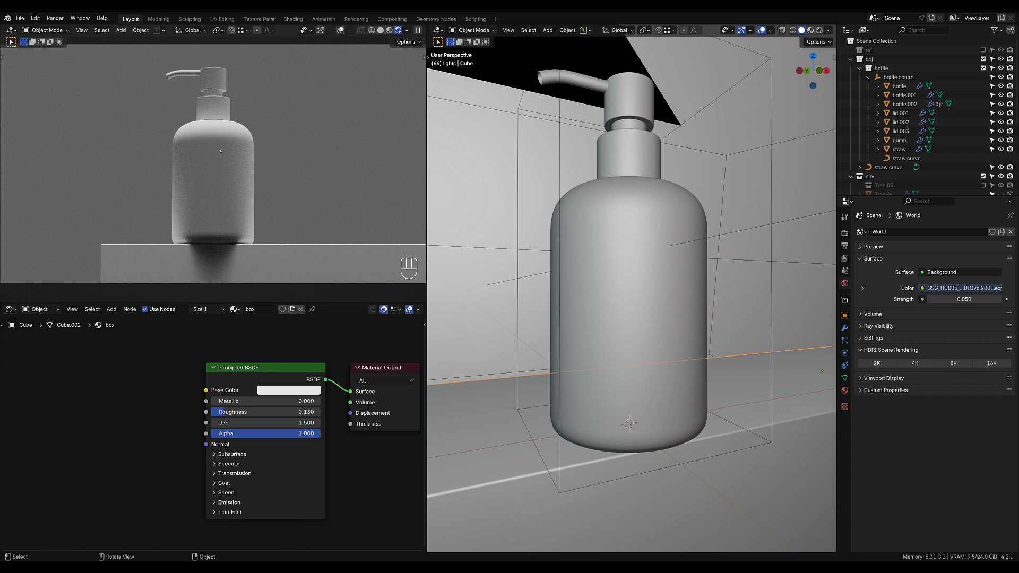
Create a new material named bottle on the outer bottle body.
click(217, 143)
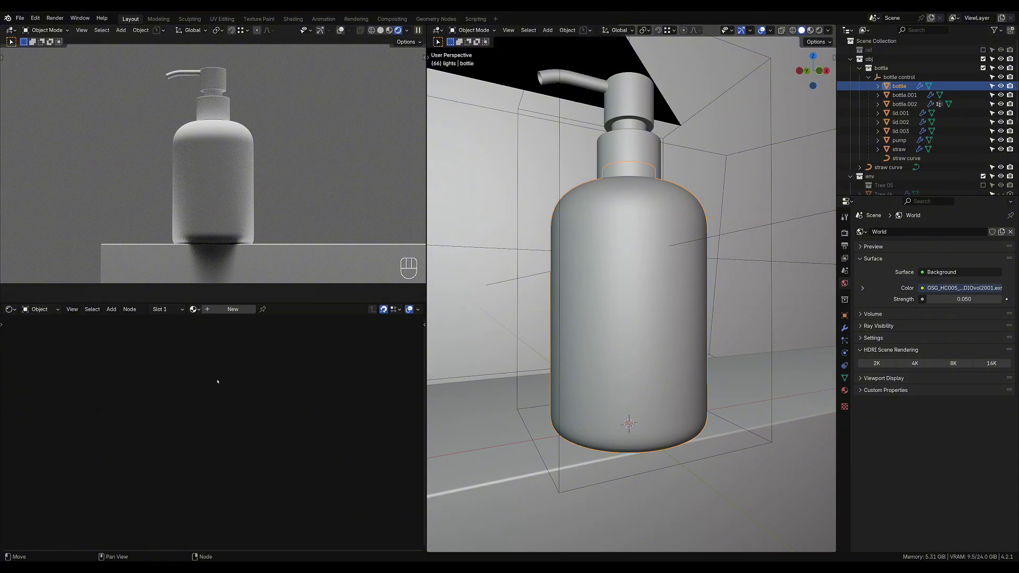
click(233, 308)
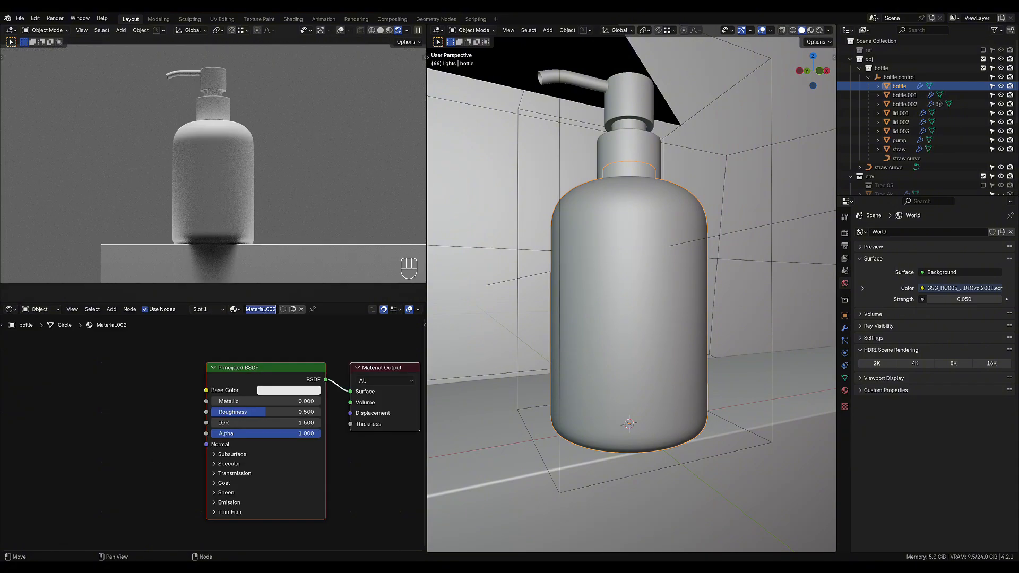
text(bottle)
key(Return)
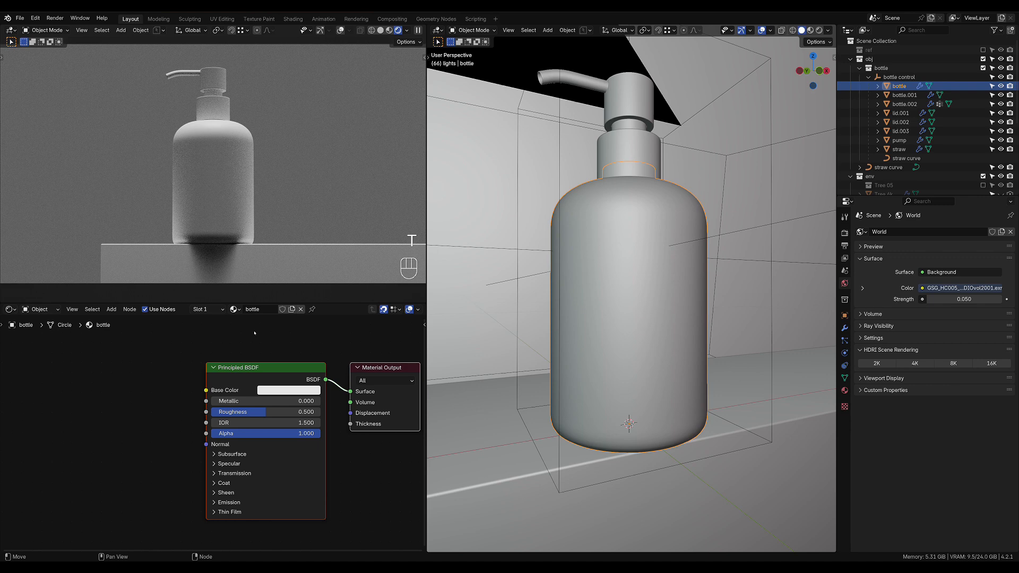
Raise the bottle material's Principled BSDF transmission weight to 1 and lower its roughness to 0.
click(254, 375)
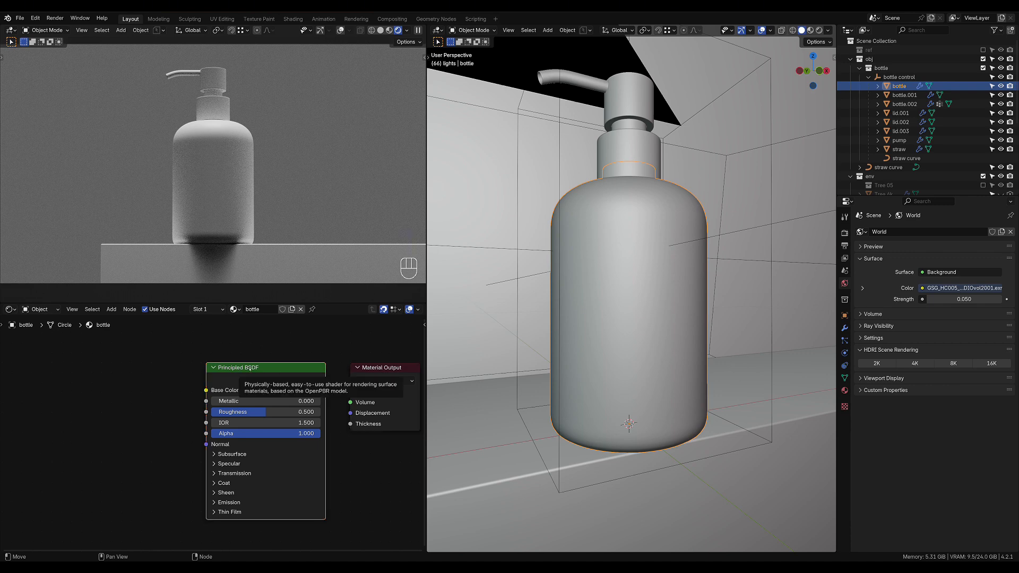
shift+middle_drag(148, 370, 145, 347)
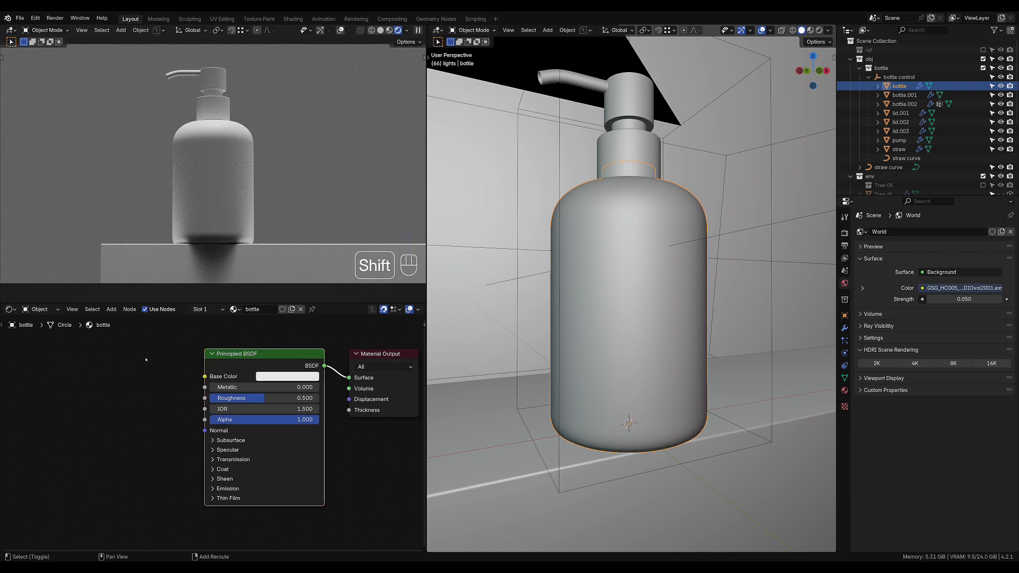
click(212, 459)
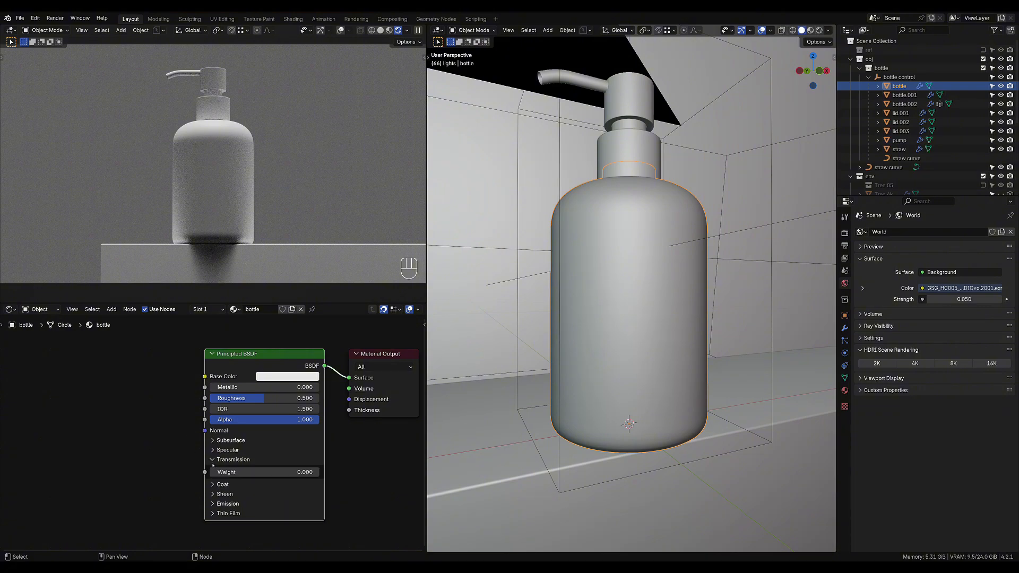
drag(215, 472, 320, 474)
drag(253, 406, 211, 401)
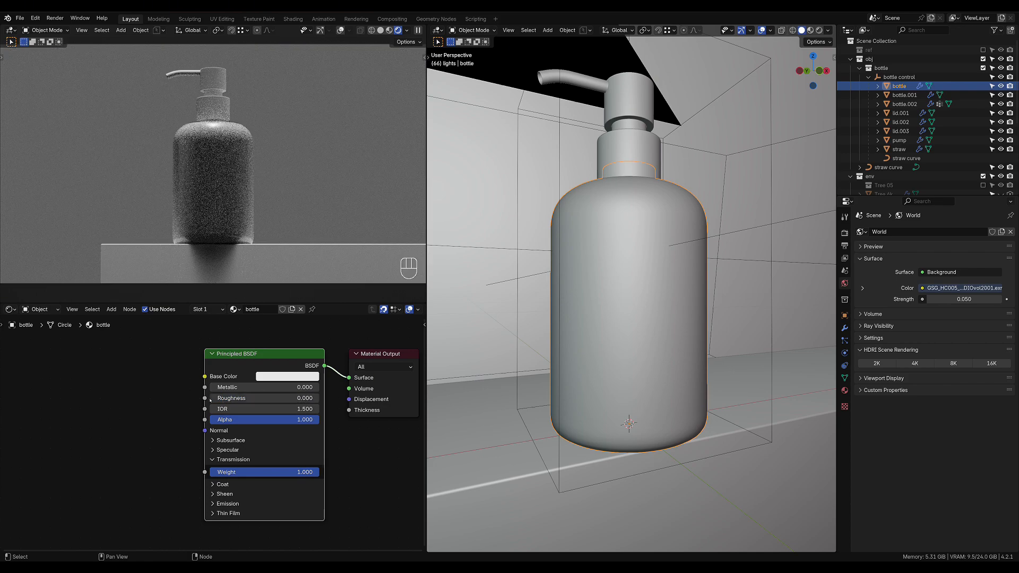
Select the inner bottle object bottle.002 and assign the existing bottle material to it.
scroll(180, 139, up, 5)
scroll(168, 194, down, 1)
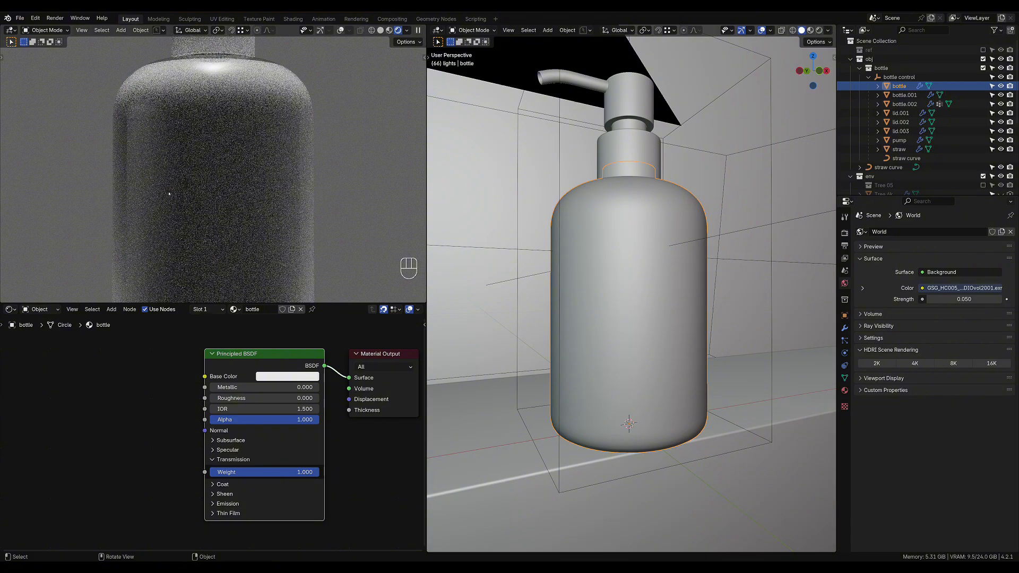
click(140, 190)
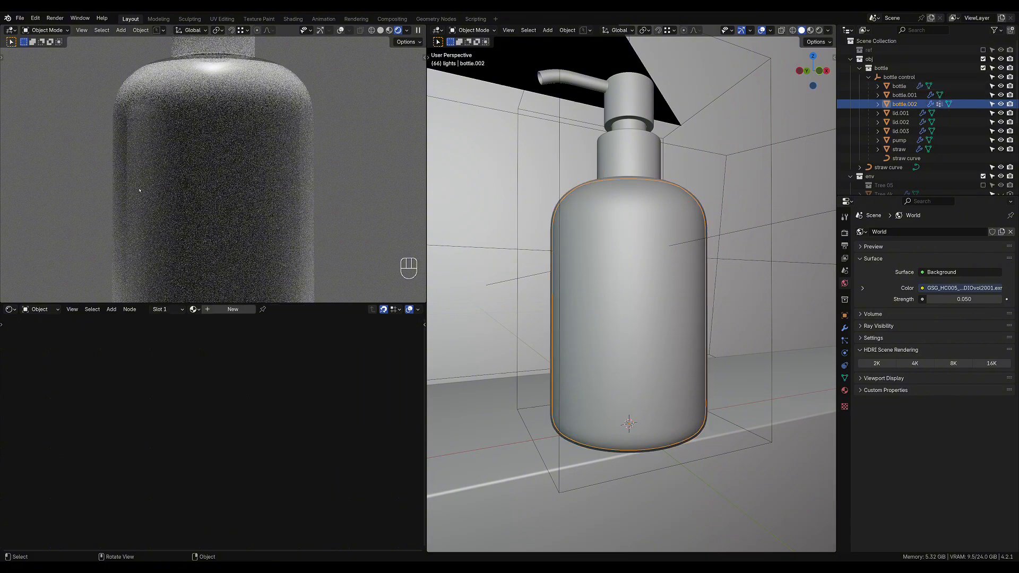
click(194, 309)
click(211, 331)
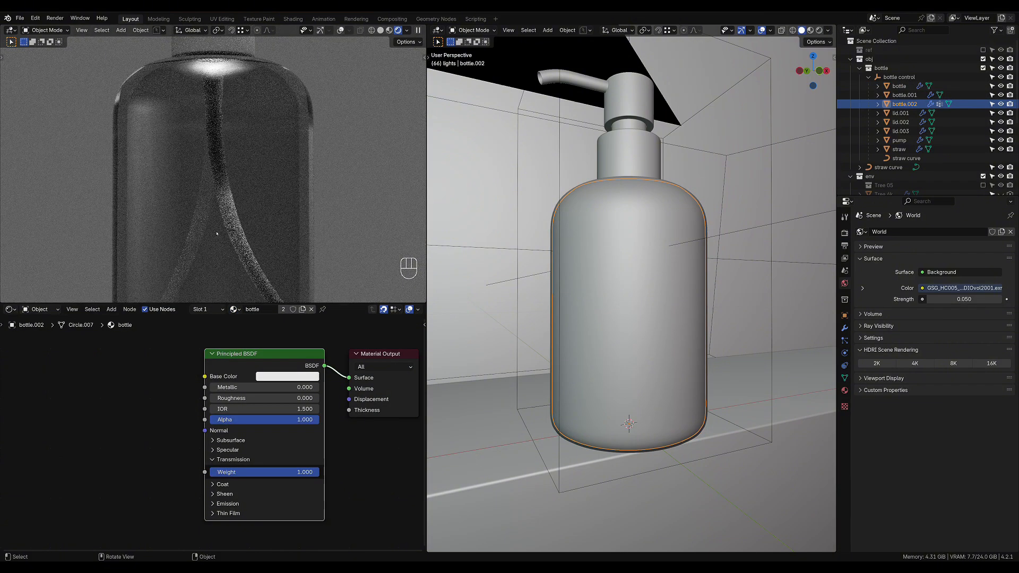
scroll(204, 242, down, 3)
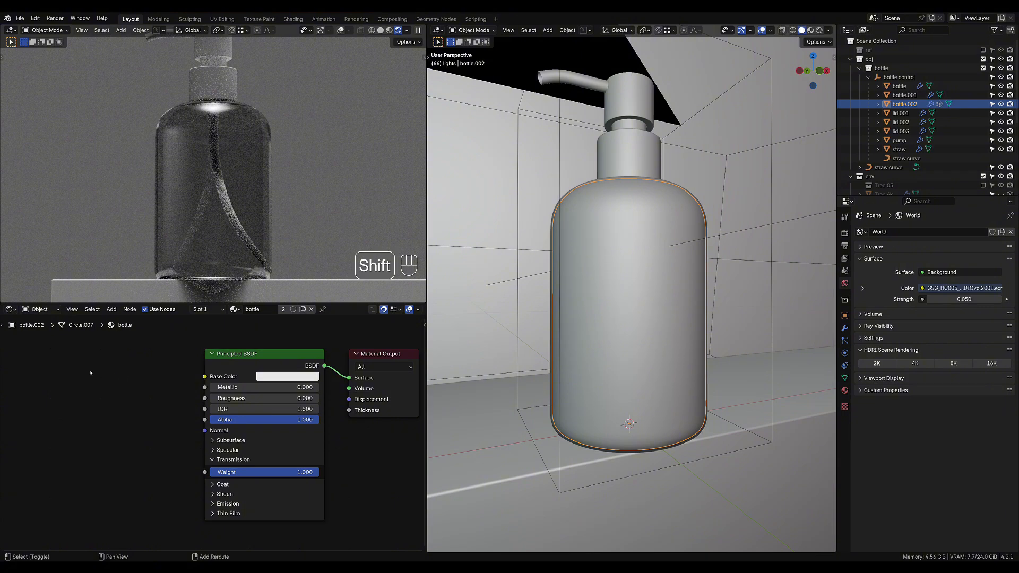
Replace the bottle material's Principled BSDF with a Glass BSDF connected to the Material Output surface.
key(shift+a)
text(glass)
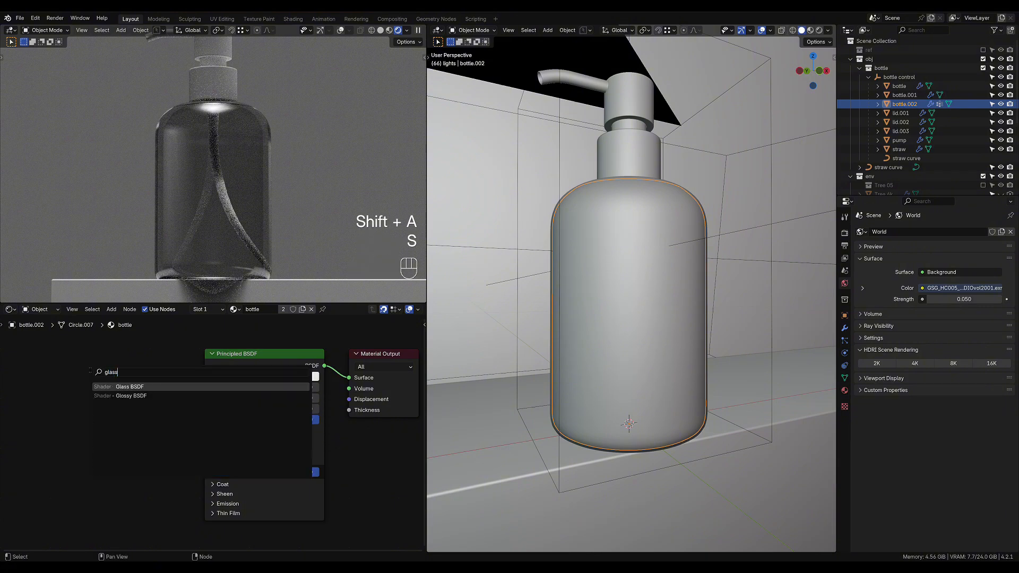
key(Return)
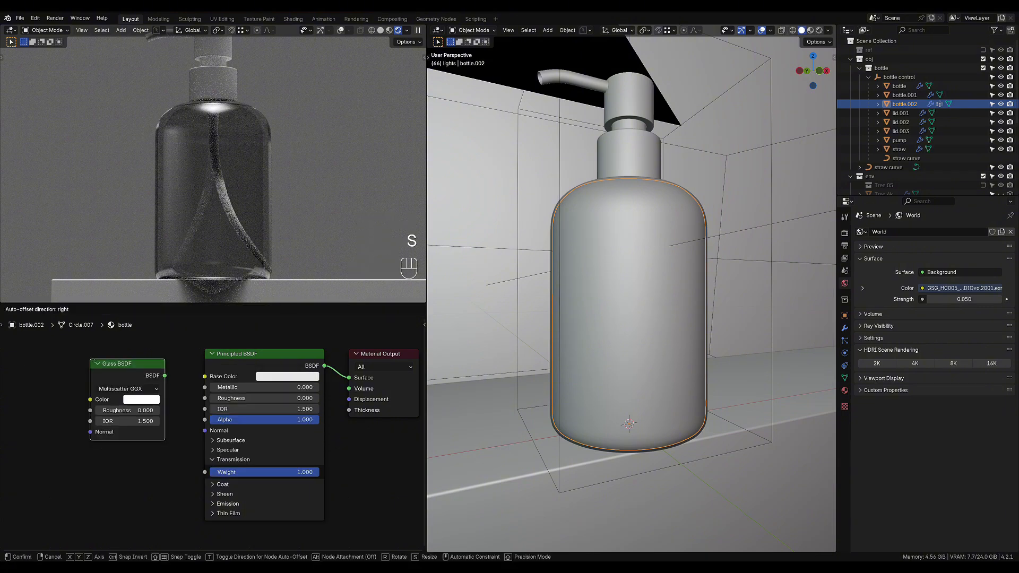
click(147, 384)
drag(165, 376, 349, 378)
click(277, 359)
key(x)
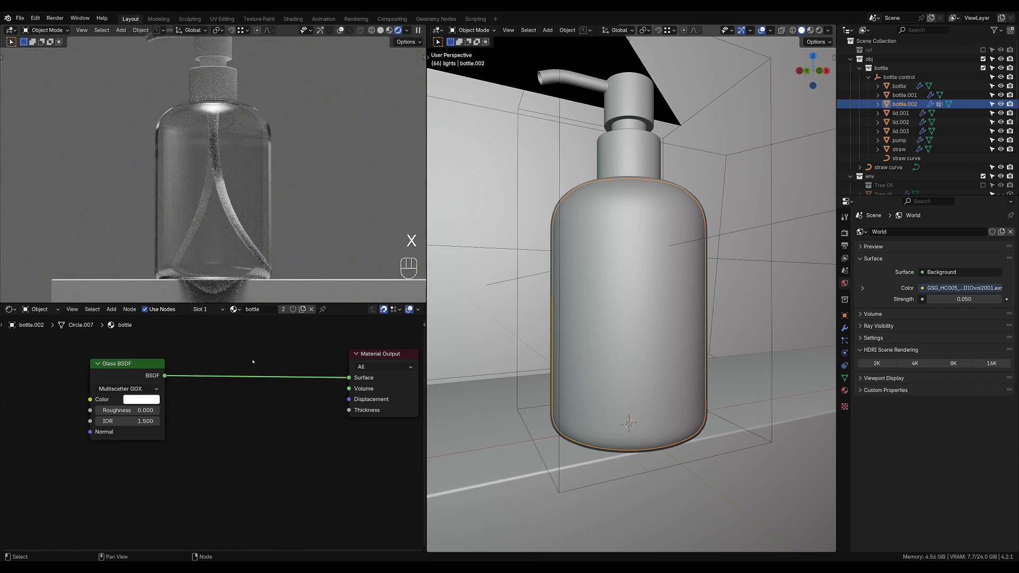
click(137, 363)
key(g)
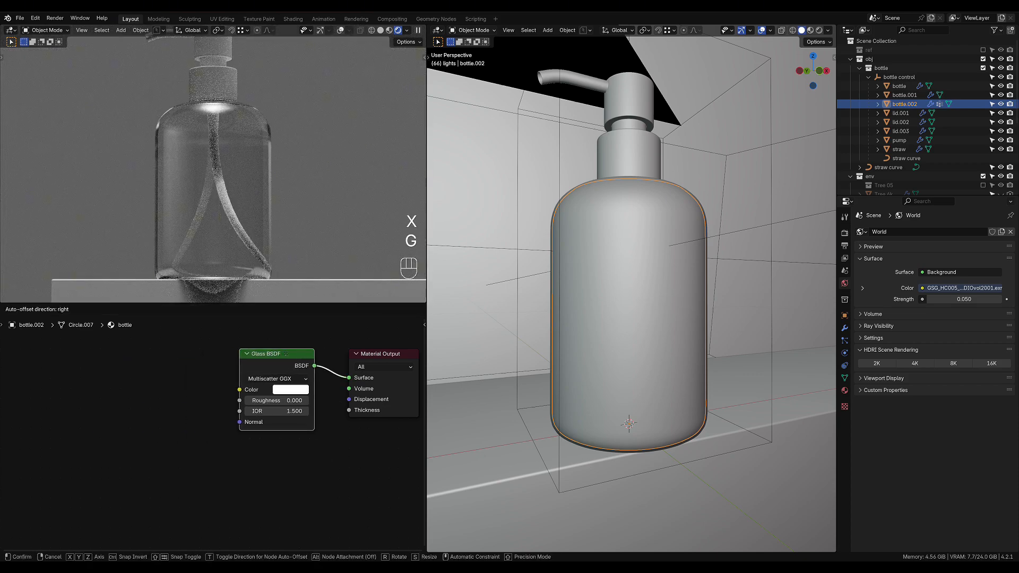
click(161, 353)
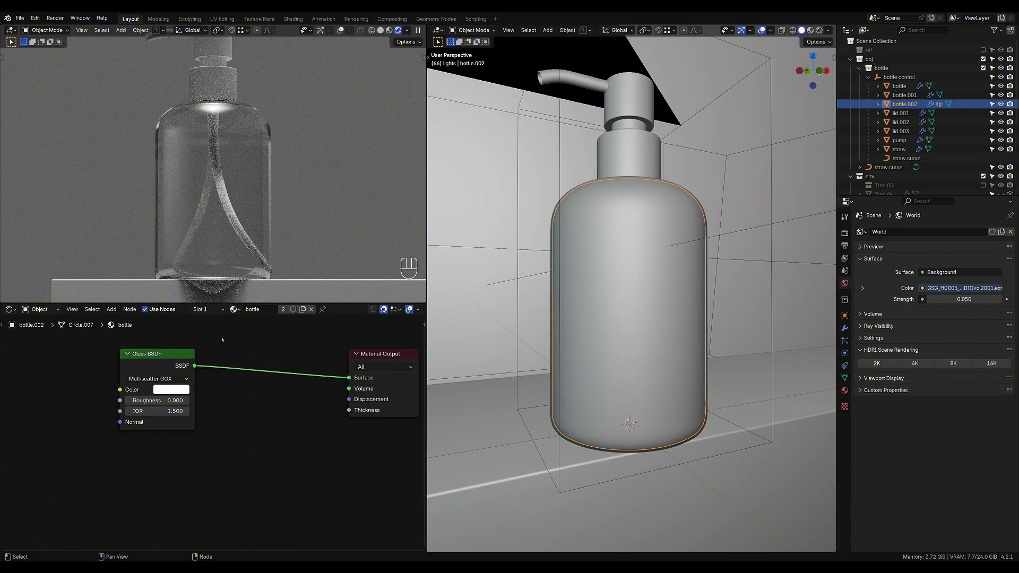
Create a material named Black Plastic on the pump head and darken its base color to near black.
shift+middle_drag(218, 143, 242, 205)
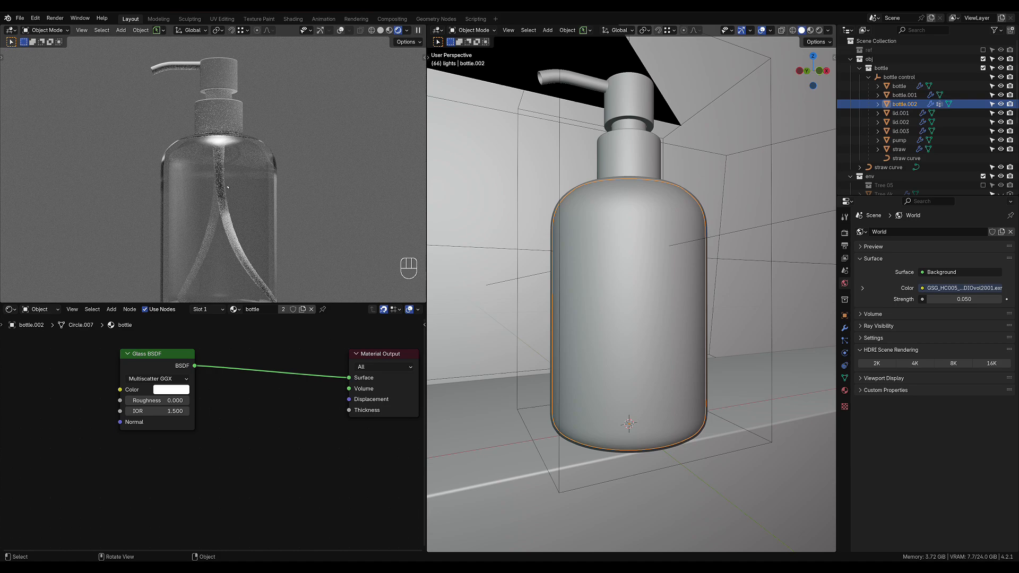
click(214, 75)
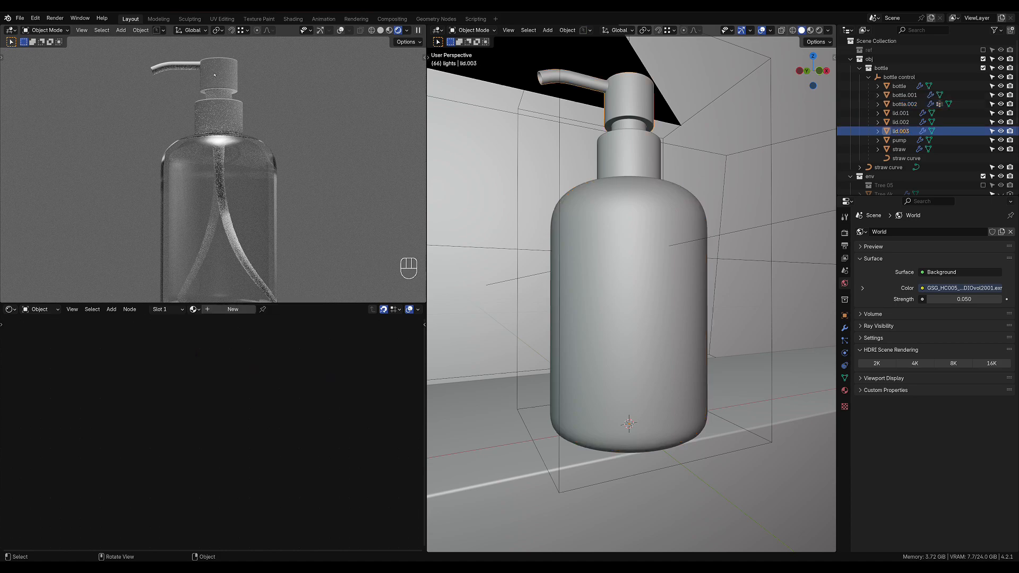
click(233, 308)
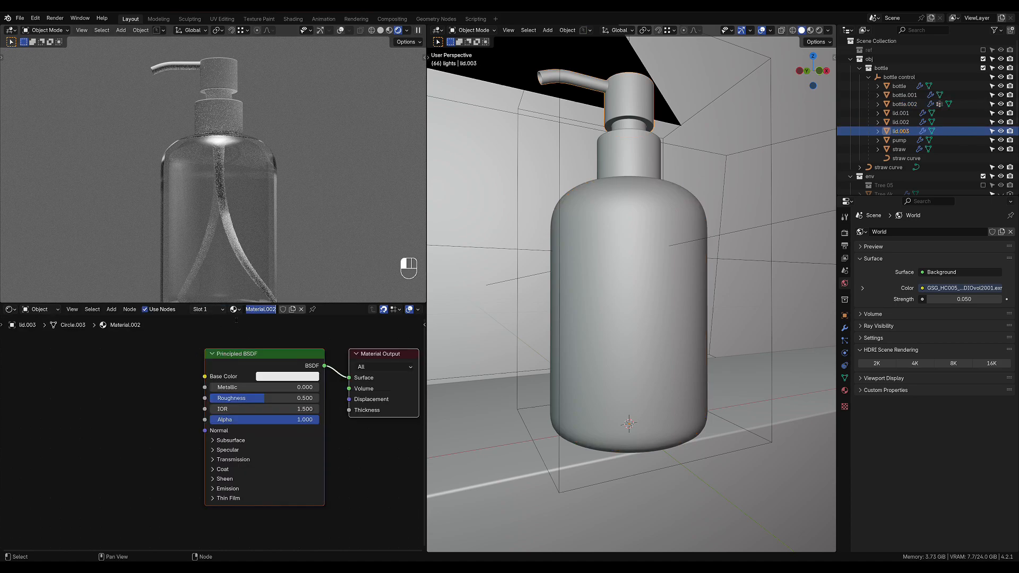
text(Black Plastic)
key(Return)
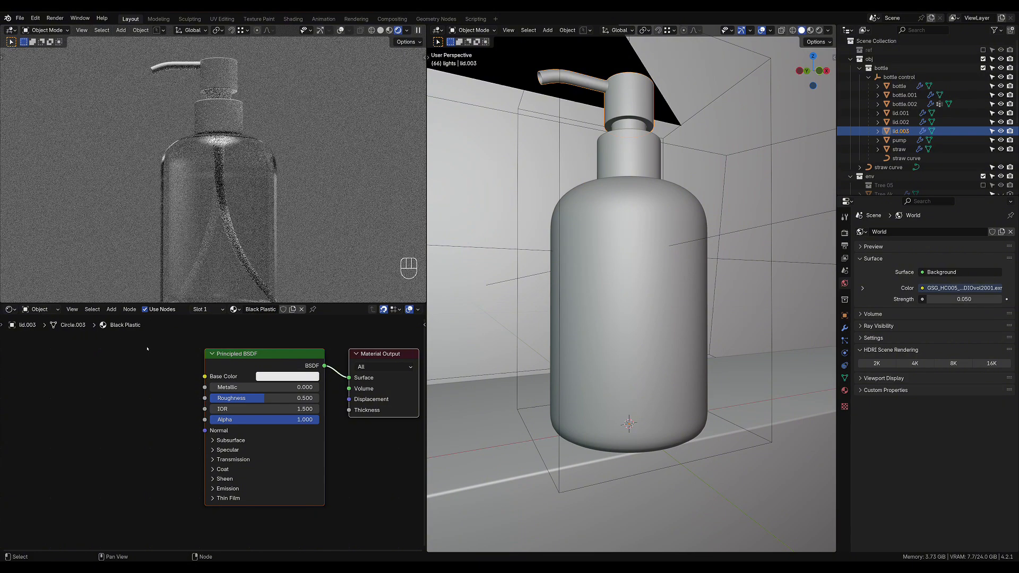
click(287, 377)
drag(353, 263, 356, 296)
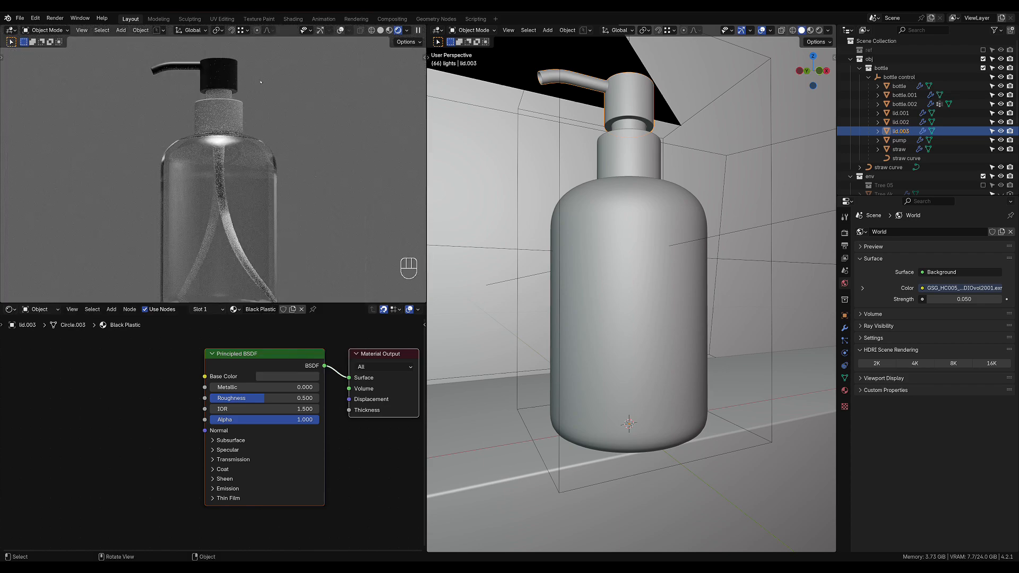
Lower the Black Plastic material's roughness to 0.057 and link it from lid.003 to lid.001 and lid.002.
drag(265, 398, 219, 398)
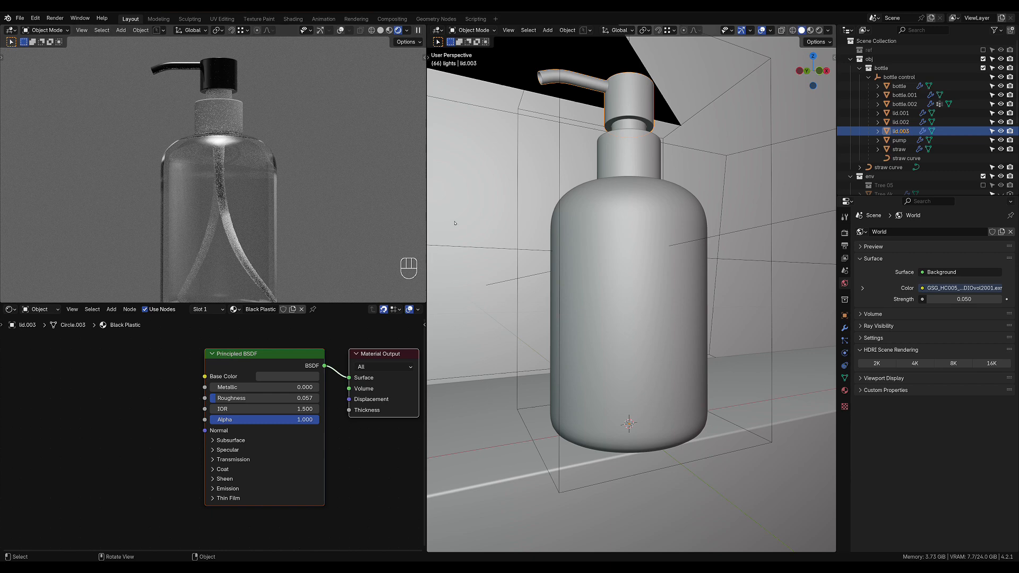
shift+click(631, 146)
shift+click(630, 125)
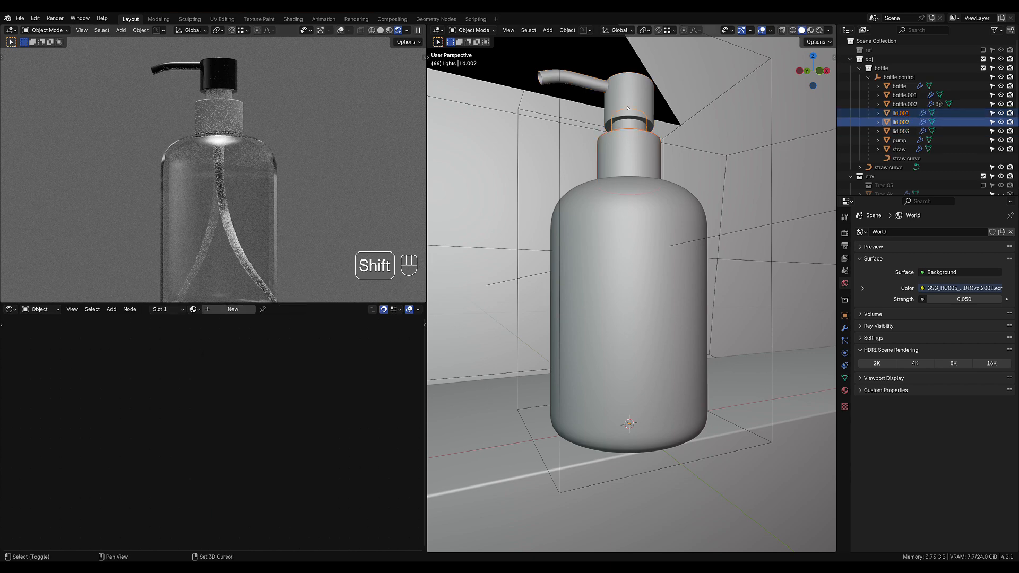
shift+click(630, 105)
click(625, 157)
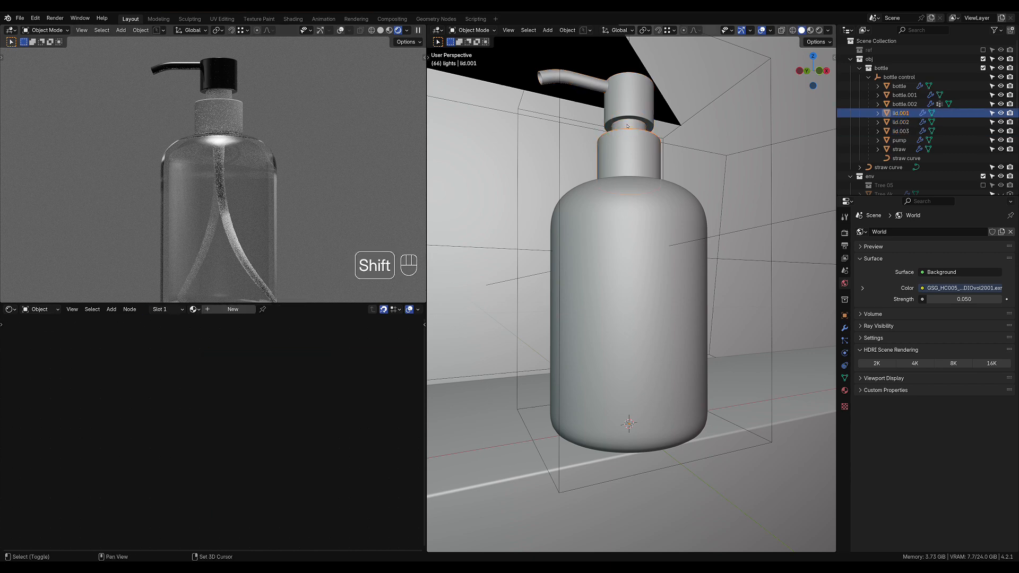
shift+click(628, 126)
shift+click(628, 107)
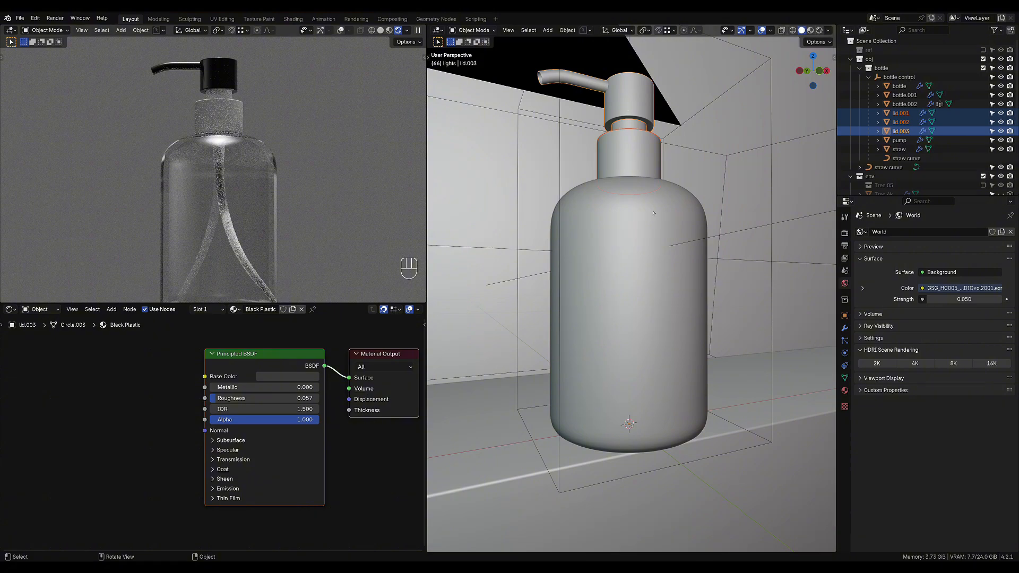
key(ctrl+l)
mouse_move(654, 211)
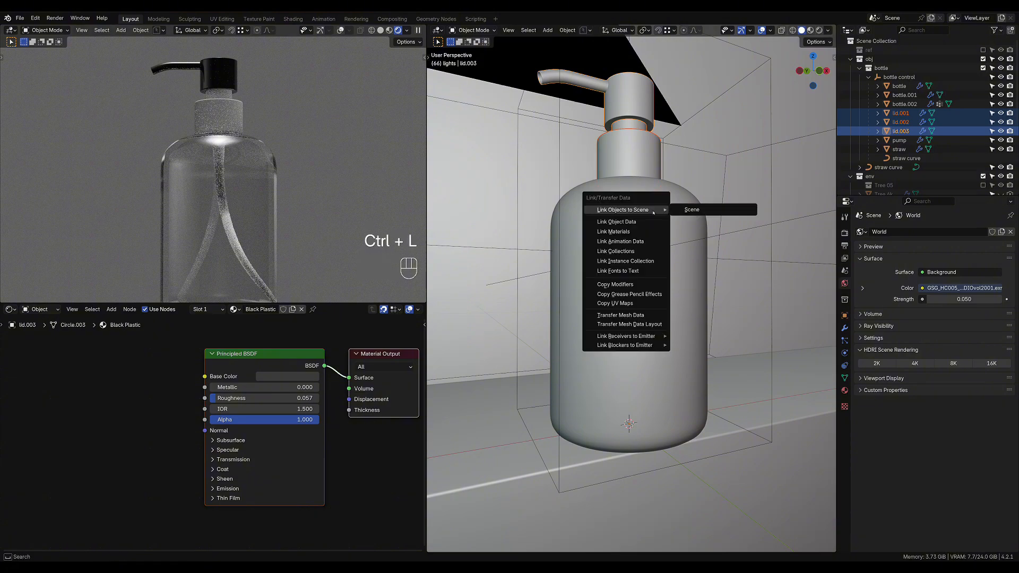
click(615, 231)
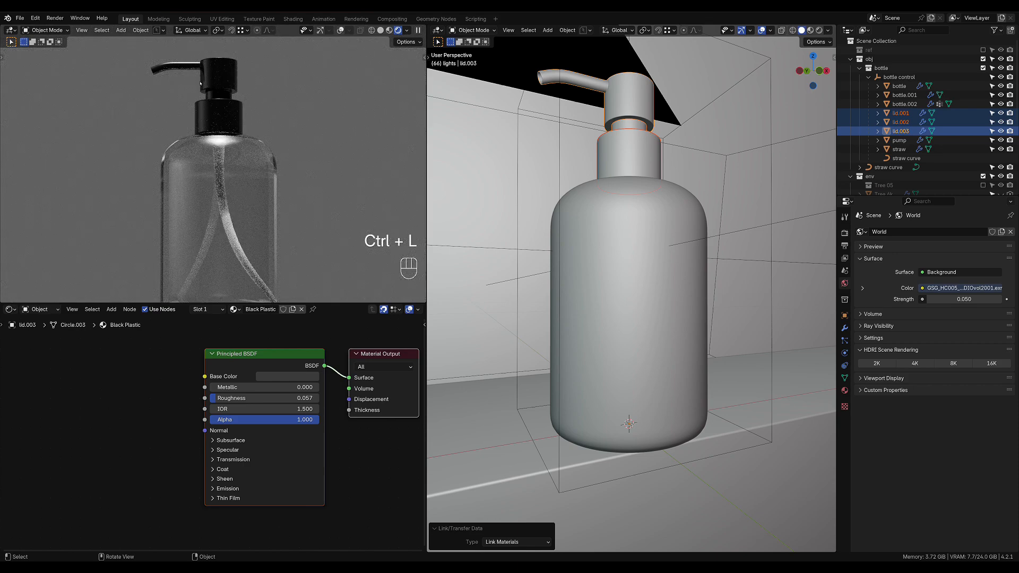
Examine the black plastic pump parts and the glass bottle up close in the rendered view.
scroll(226, 96, up, 2)
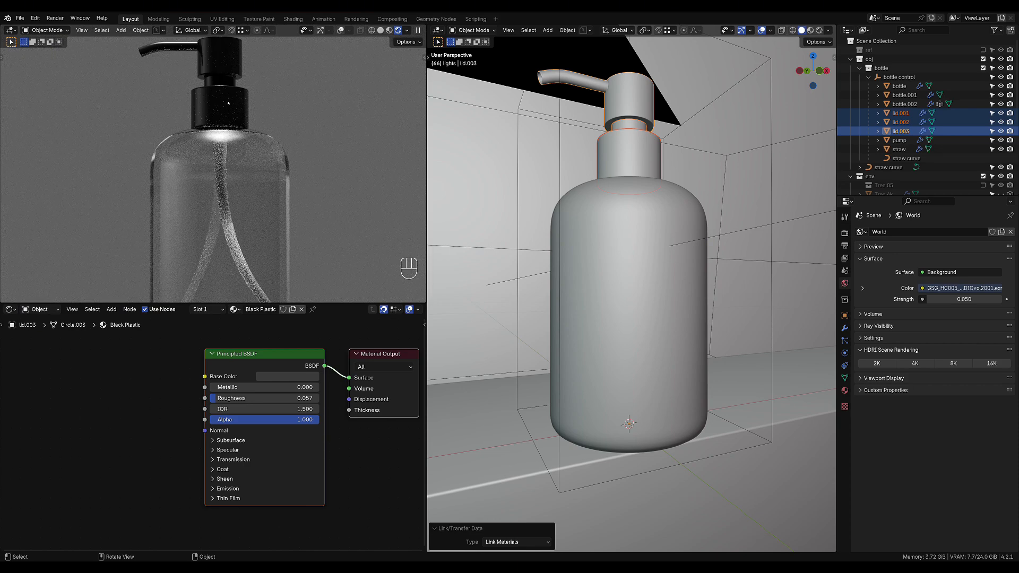
shift+middle_drag(226, 96, 234, 157)
scroll(234, 158, up, 2)
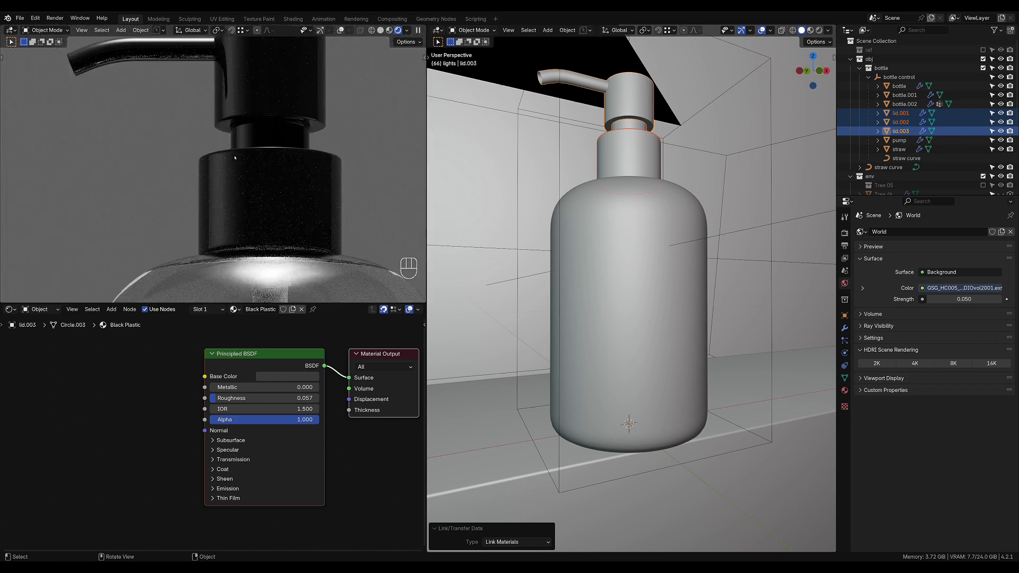
scroll(268, 177, up, 2)
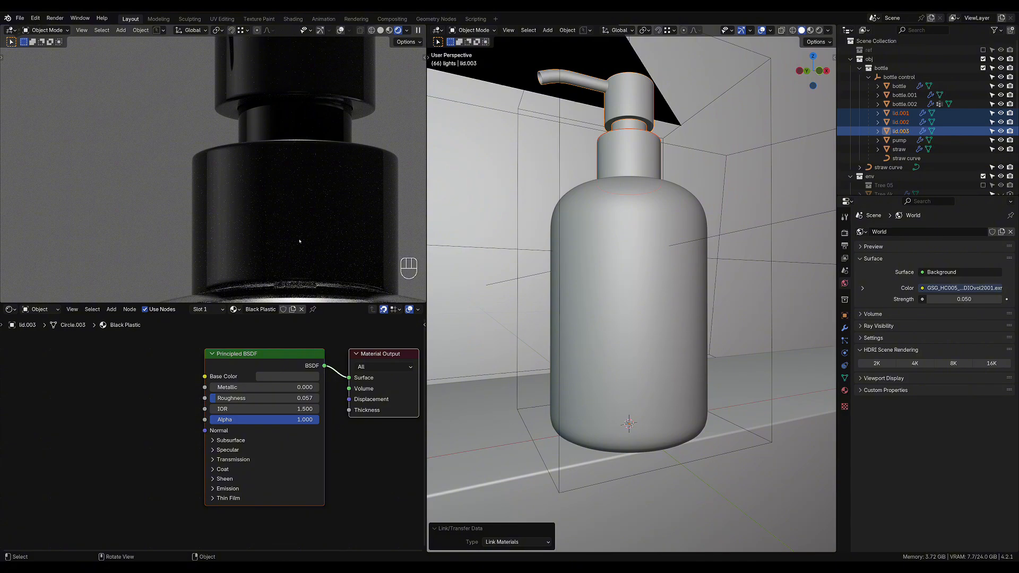
scroll(288, 162, down, 6)
scroll(246, 192, up, 2)
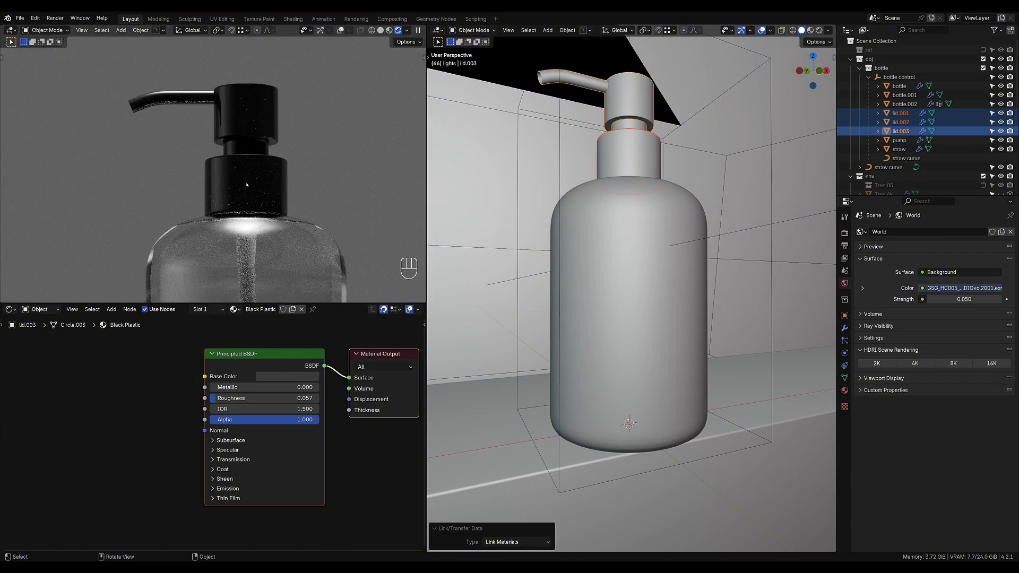
scroll(246, 184, down, 2)
shift+middle_drag(254, 182, 240, 97)
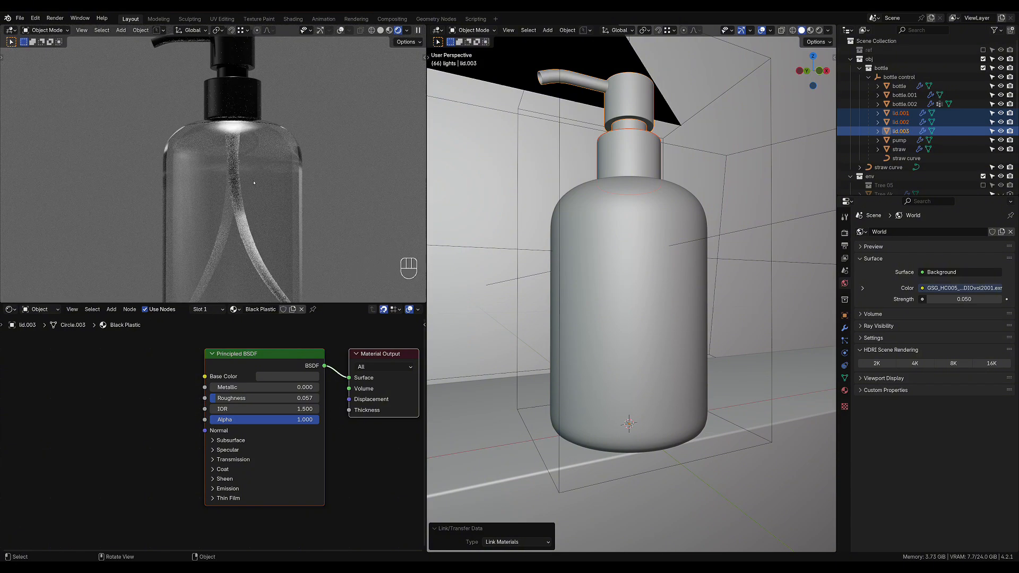
scroll(254, 183, down, 3)
shift+middle_drag(253, 183, 238, 153)
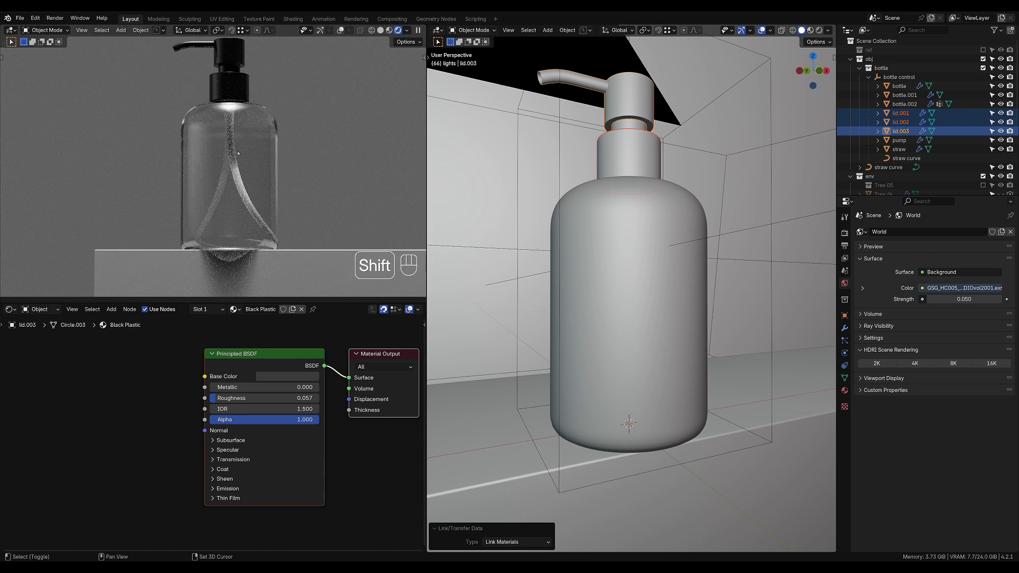
Create a new material named background on the backdrop plane.
click(751, 116)
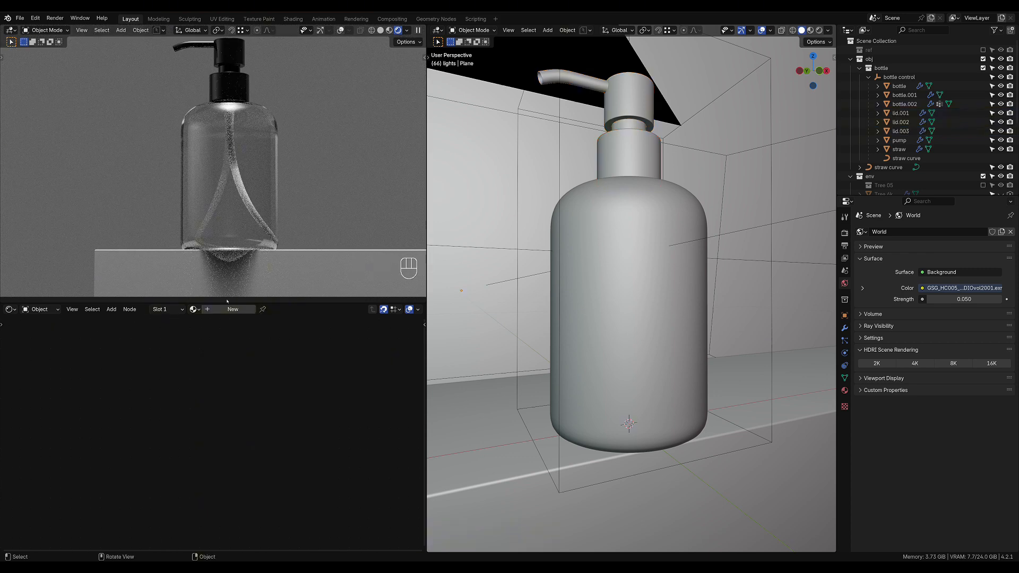
click(232, 309)
click(257, 309)
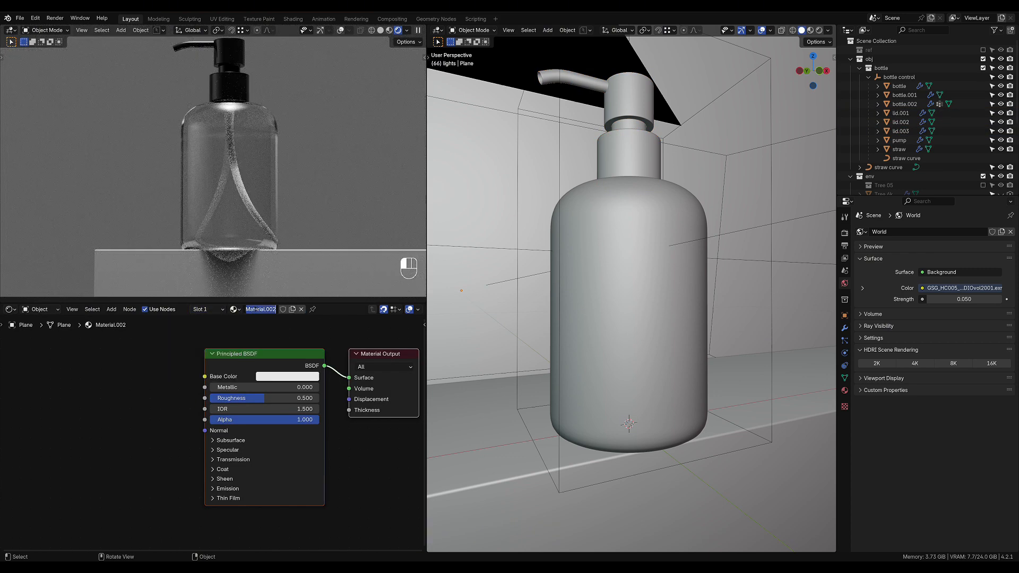
text(background)
key(Return)
Change the background material's base color to a saturated cyan blue.
click(266, 377)
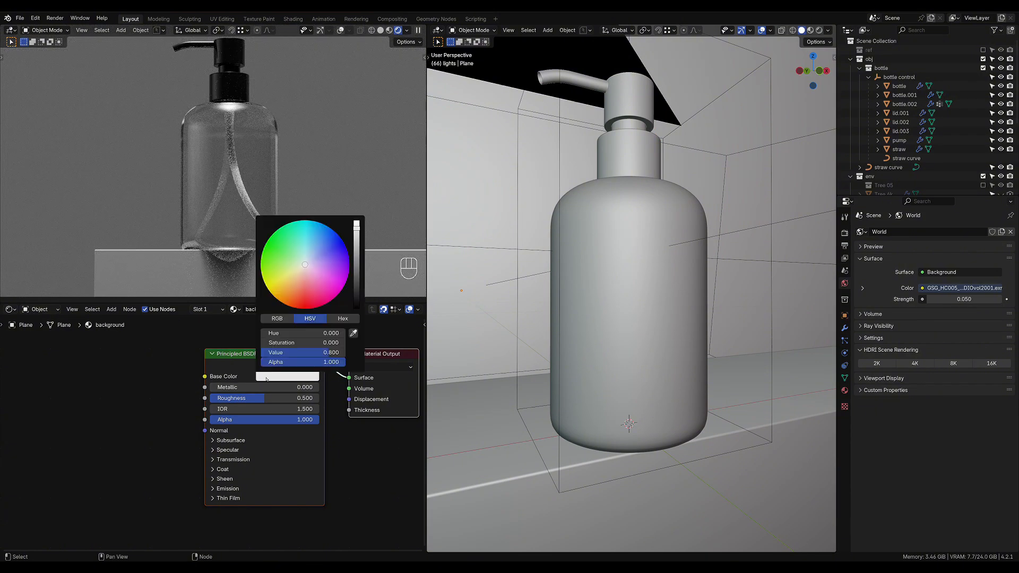
mouse_move(307, 261)
mouse_down()
mouse_move(312, 234)
mouse_move(310, 248)
mouse_up()
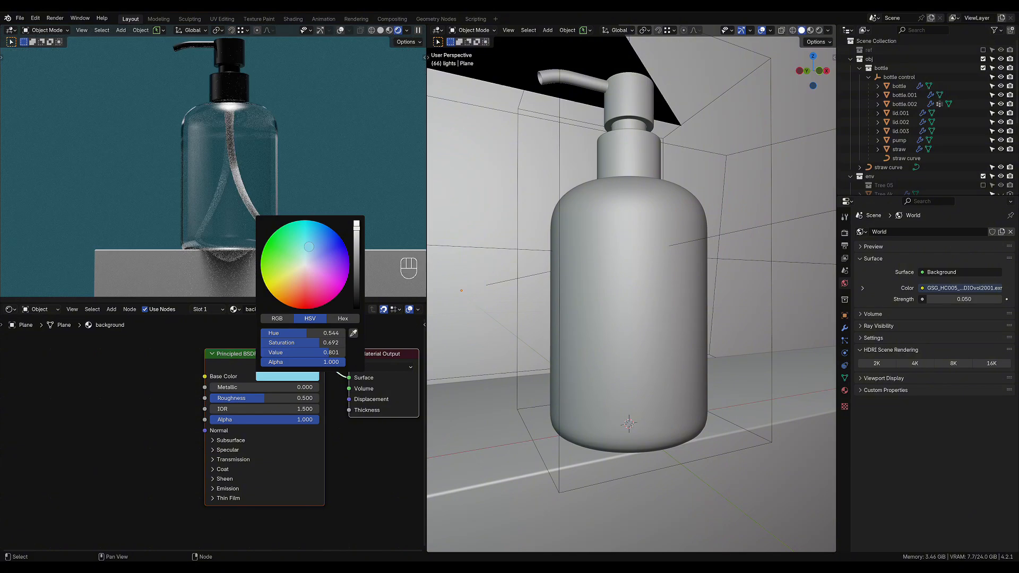
key(ctrl+shift+F3)
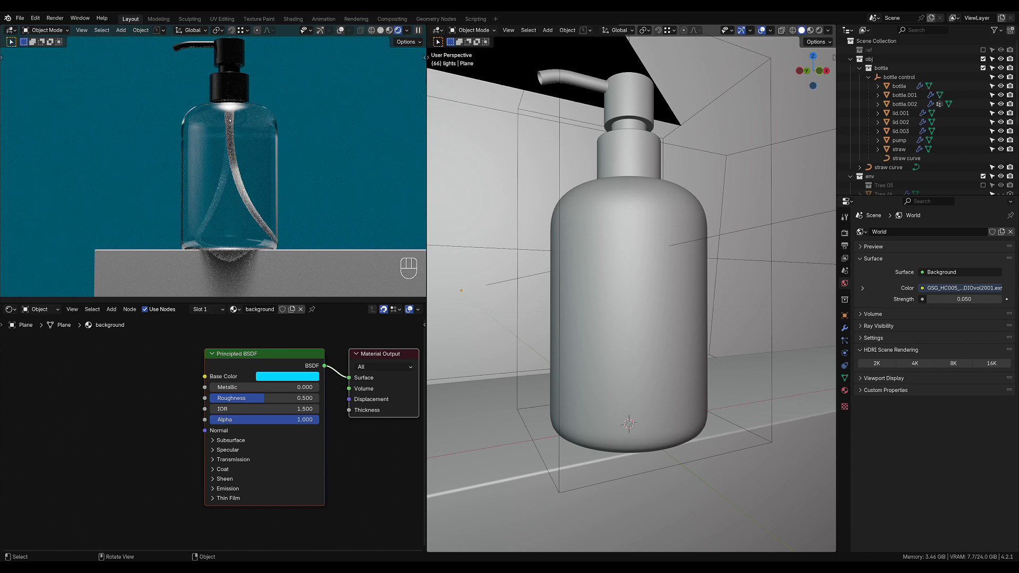
Assign the bottle material to the pump object, make it a single-user copy and rename the copy glass.
click(898, 141)
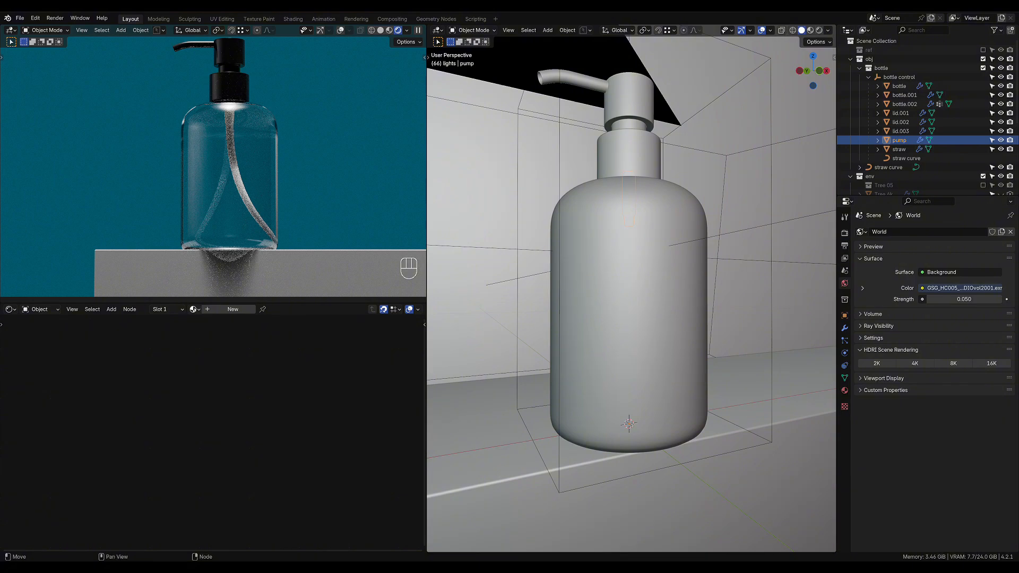
click(194, 309)
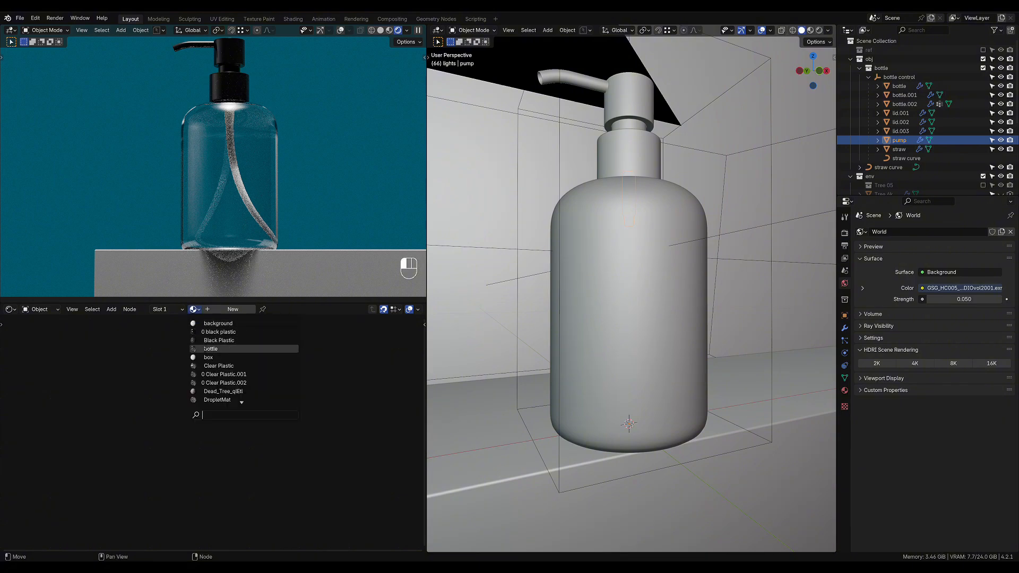
click(286, 349)
click(302, 309)
double_click(257, 309)
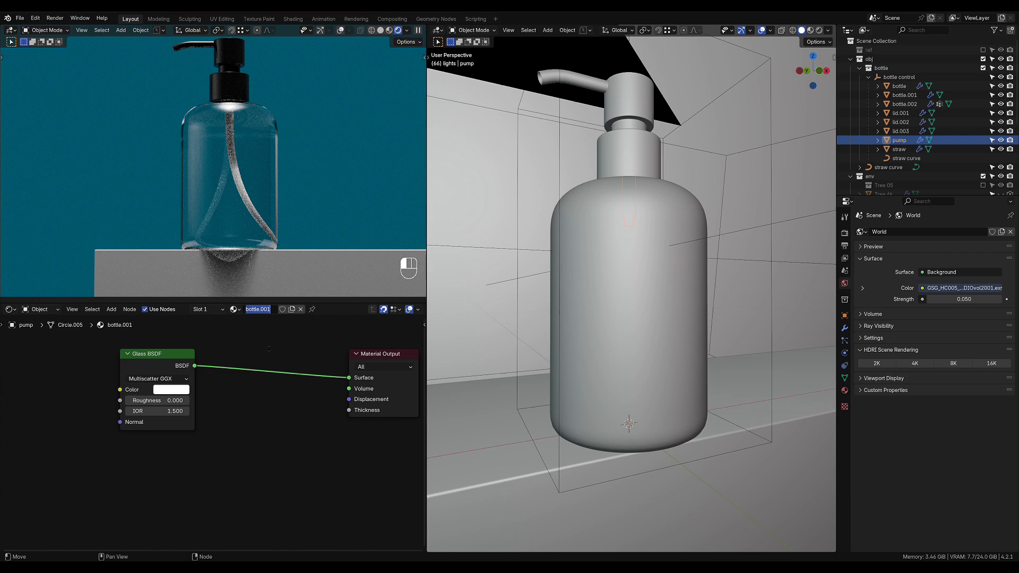
text(glass)
key(Return)
Set the Glass BSDF roughness of the pump's glass material to 0.05.
scroll(180, 382, up, 2)
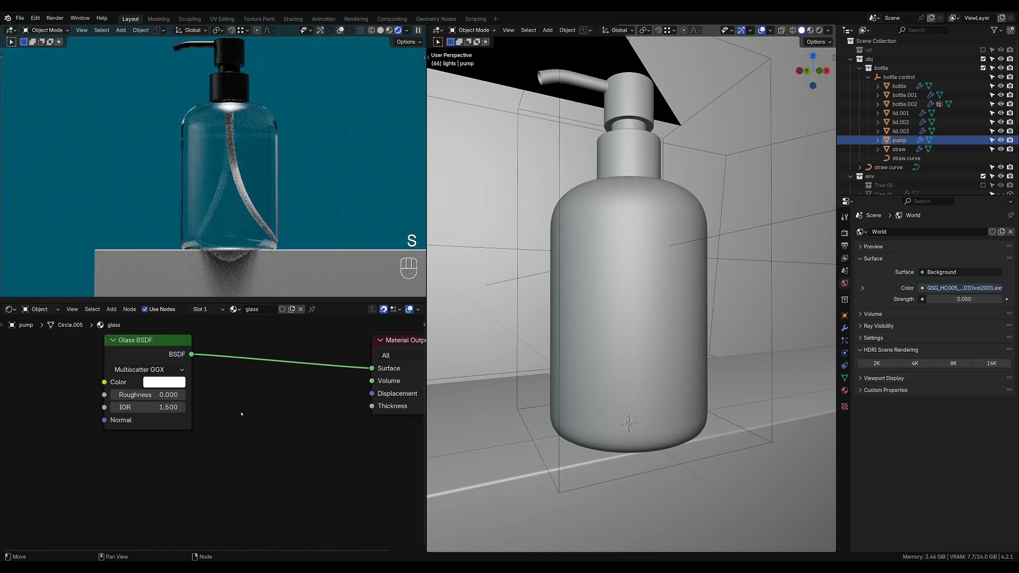
double_click(186, 409)
text(.05)
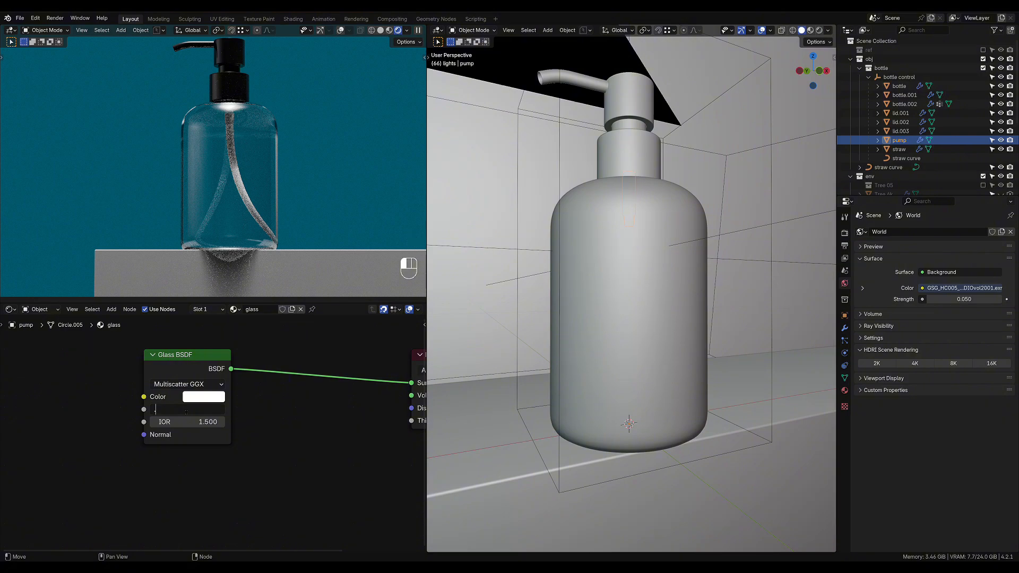
key(Return)
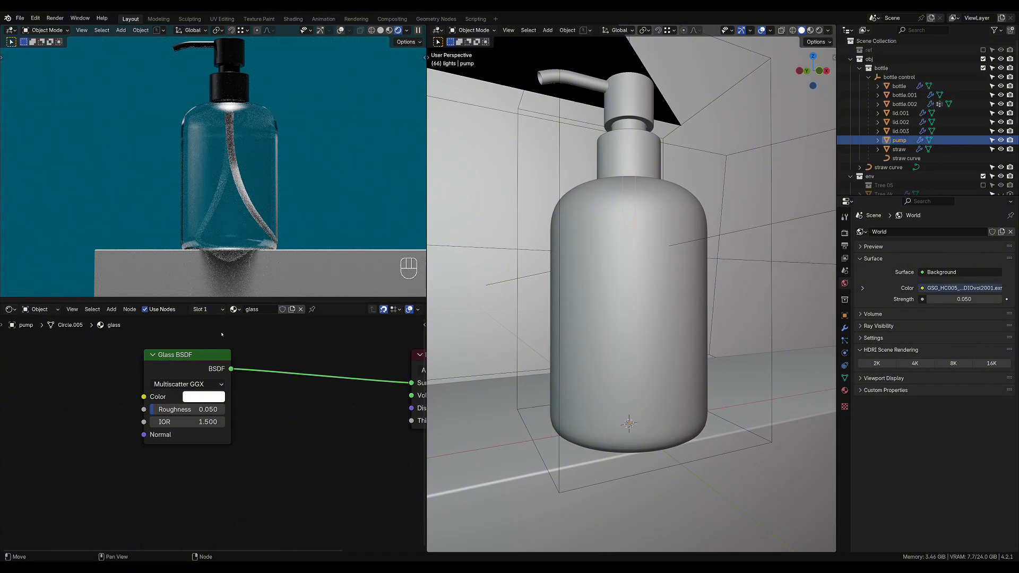
Rename the pump object's glass material to straw.
click(237, 176)
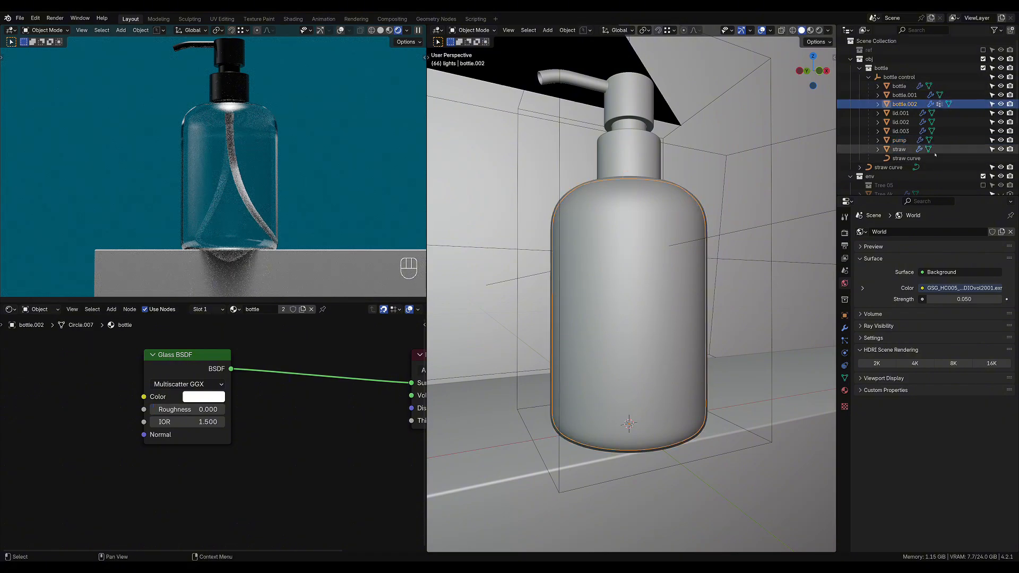
click(902, 149)
click(193, 309)
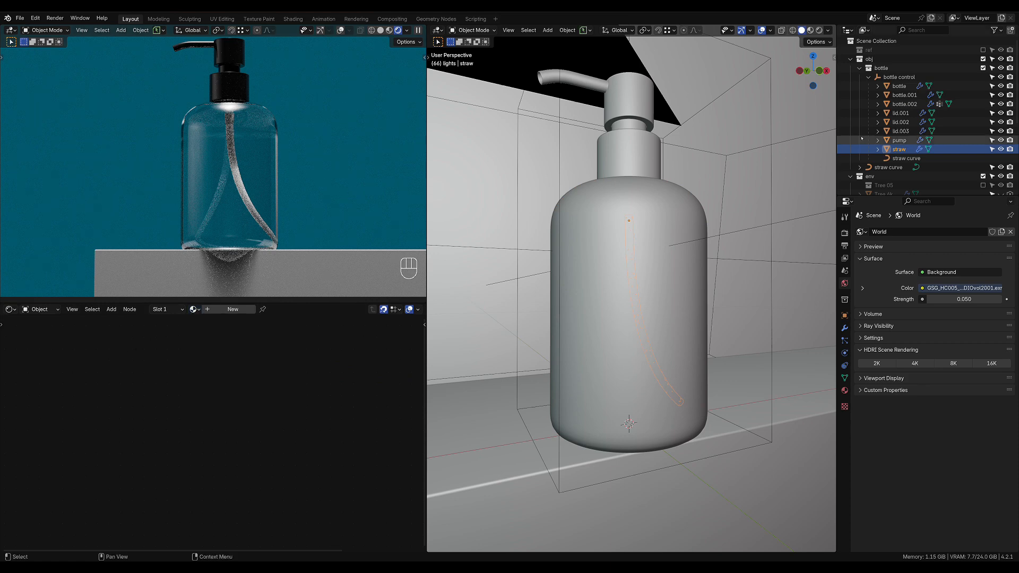
click(896, 141)
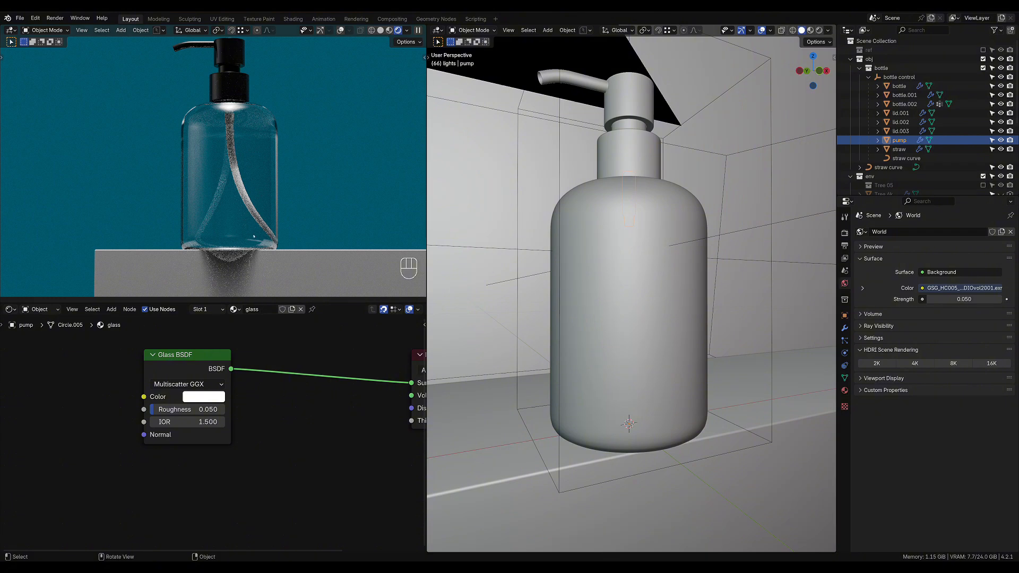
click(266, 307)
text(traw)
key(Return)
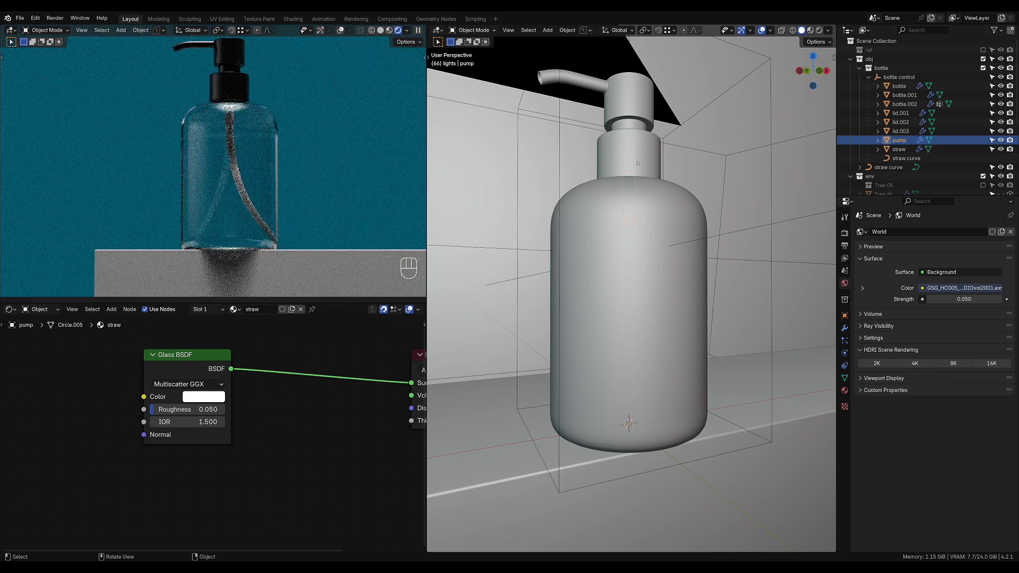
Select the straw object and assign the existing straw material to it.
click(882, 149)
click(194, 309)
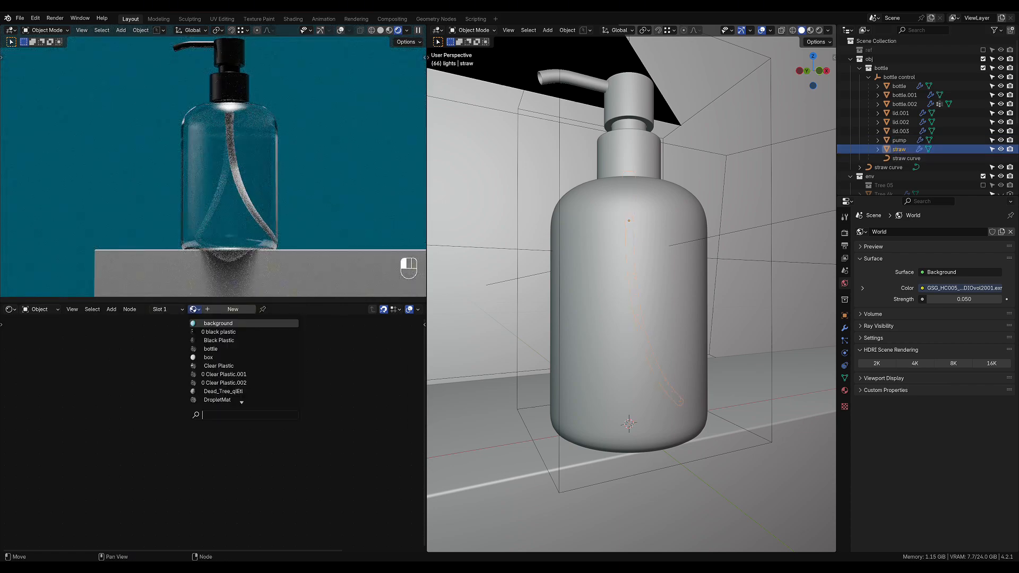
text(st)
key(Return)
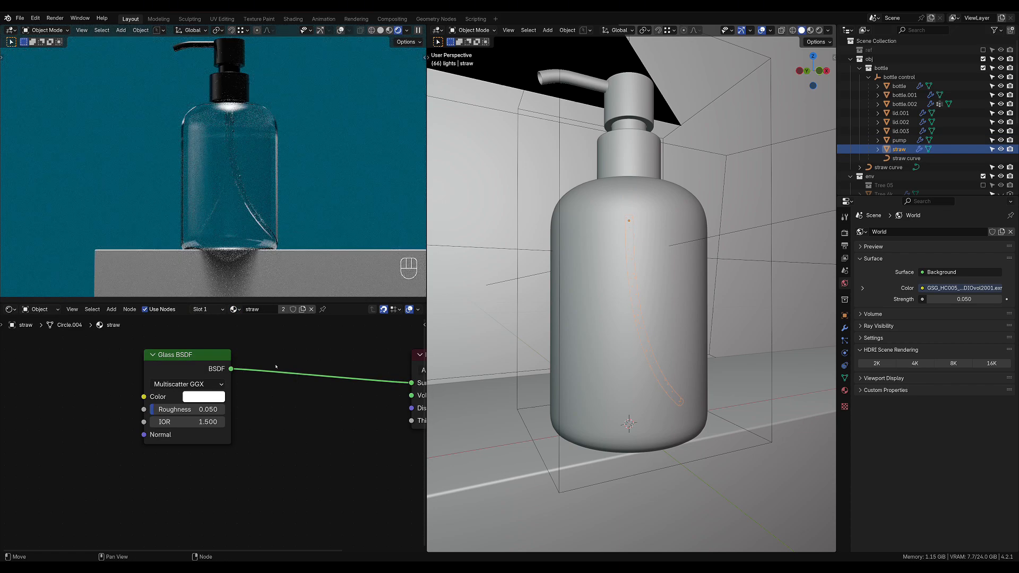
Set the straw material's Glass BSDF roughness to 0.1.
scroll(233, 143, up, 4)
scroll(285, 162, up, 3)
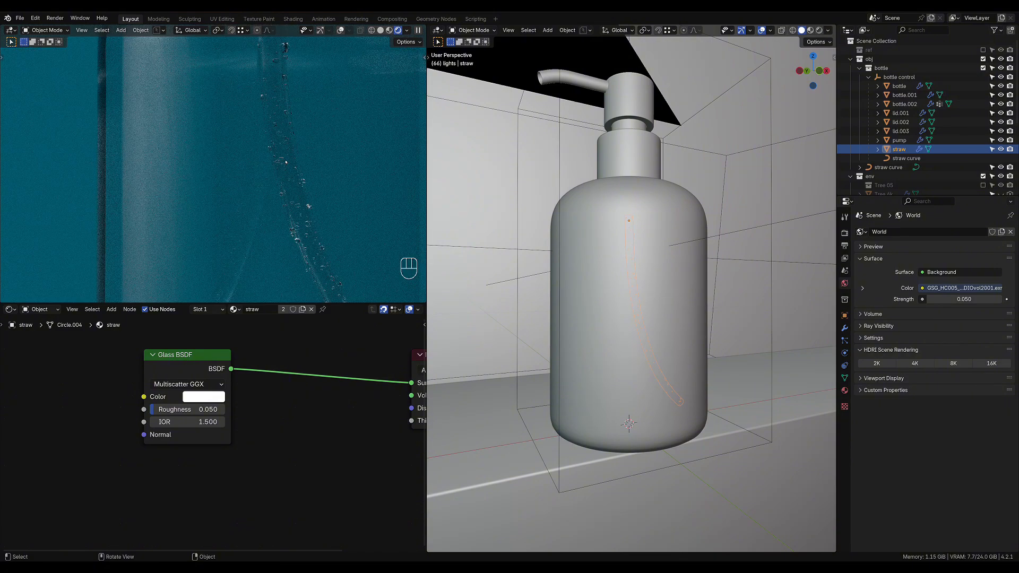
shift+middle_drag(288, 162, 240, 232)
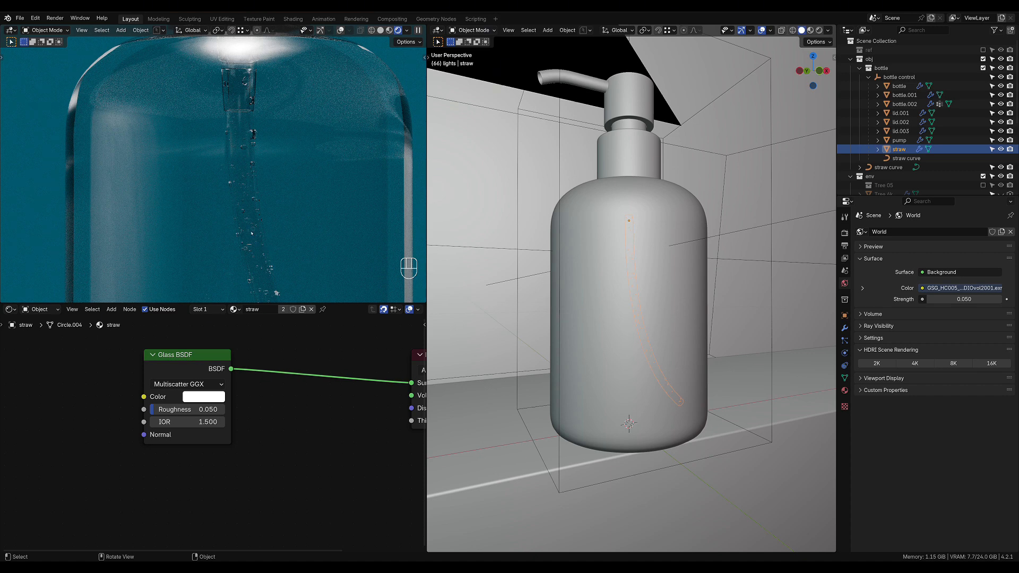
scroll(251, 225, down, 3)
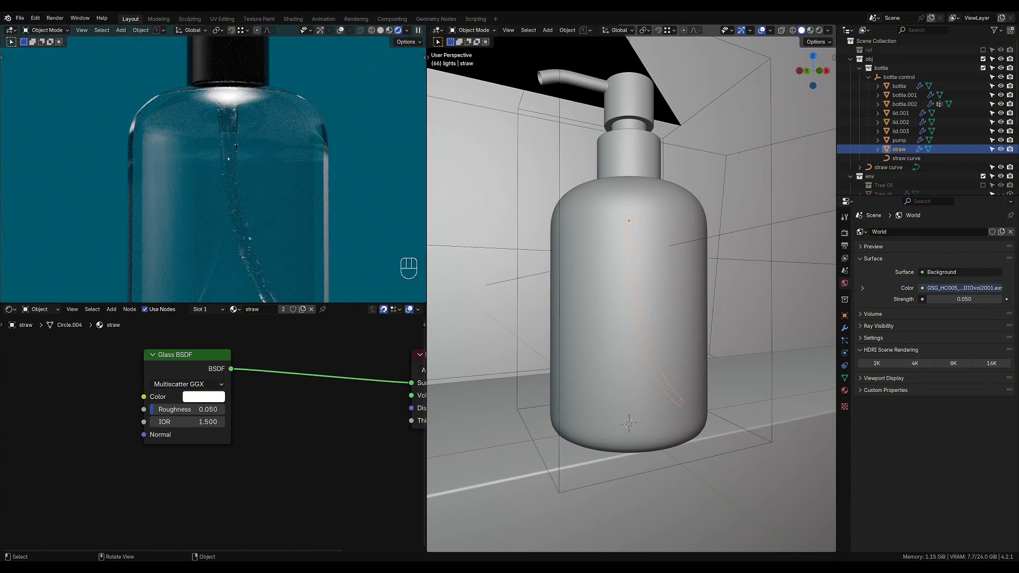
key(shift+ctrl+F3)
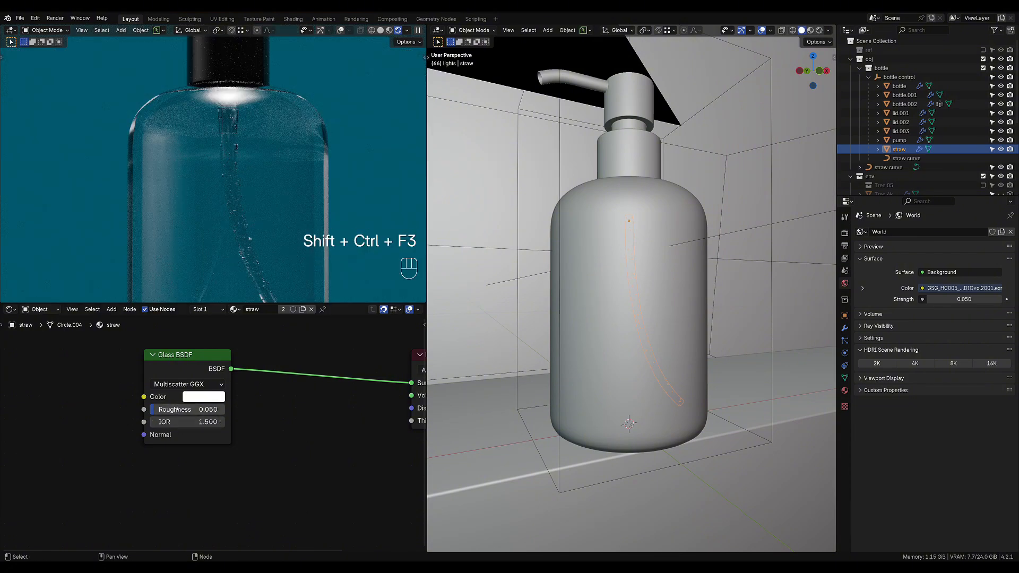
click(180, 409)
text(0.1)
key(Return)
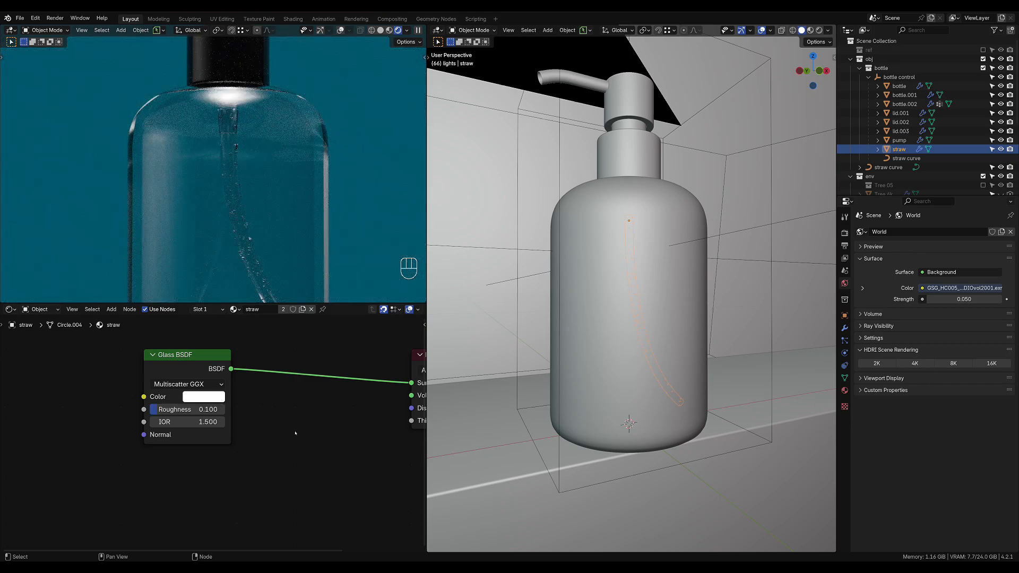
scroll(266, 226, down, 4)
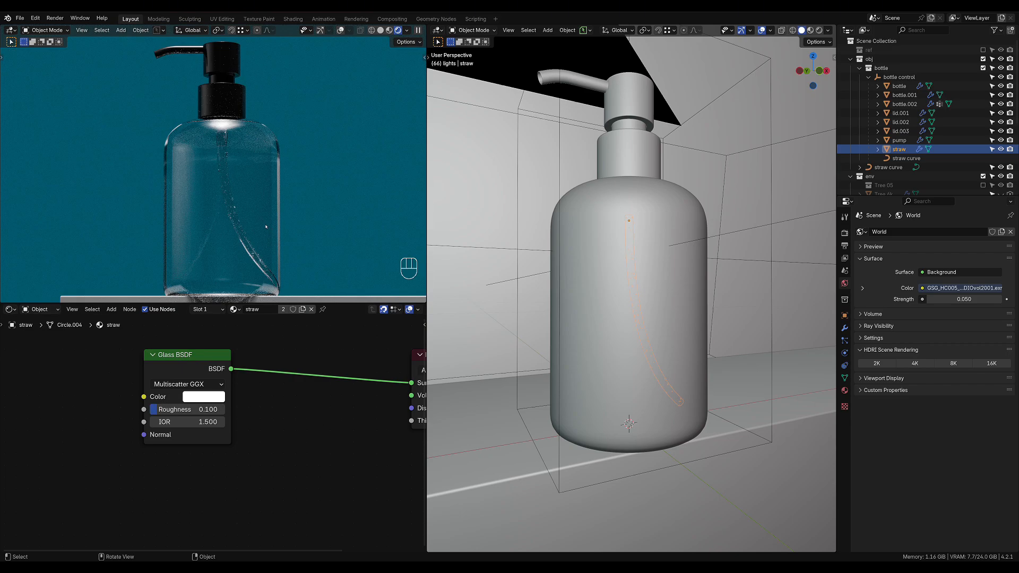
Examine the rendered bottle up close, including its base, the shadow beneath it, the neck, the glass walls and the straw.
scroll(266, 226, down, 2)
shift+middle_drag(228, 289, 228, 169)
scroll(228, 232, up, 3)
scroll(233, 178, up, 4)
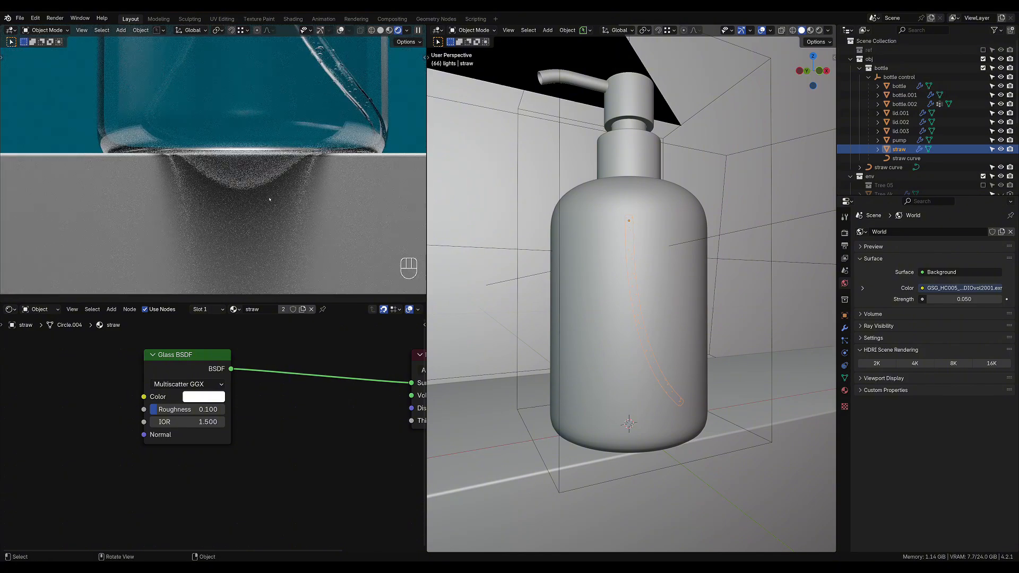
shift+middle_drag(269, 199, 269, 279)
scroll(270, 279, down, 3)
shift+middle_drag(271, 54, 275, 177)
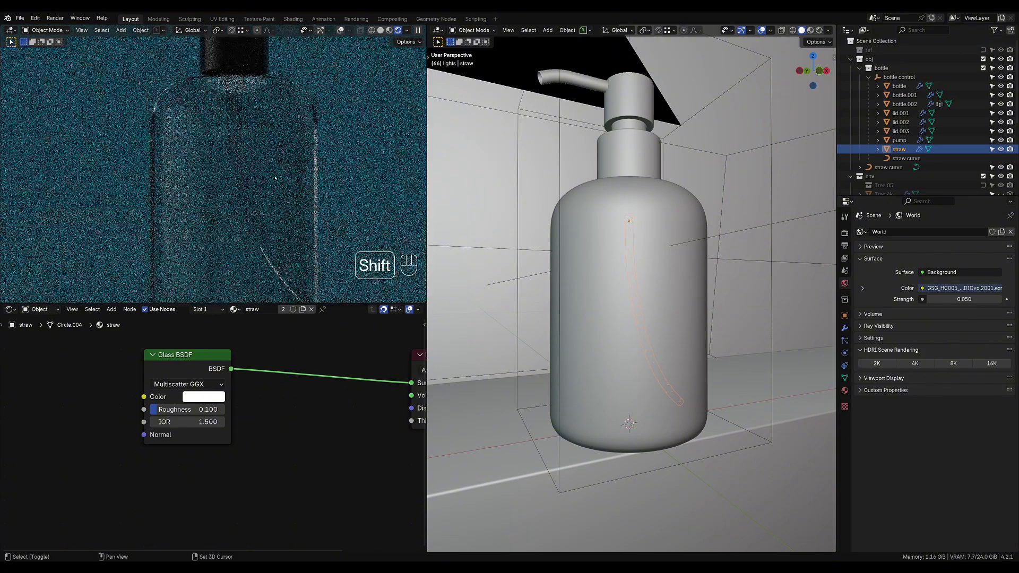
shift+middle_drag(236, 106, 255, 183)
scroll(260, 190, up, 5)
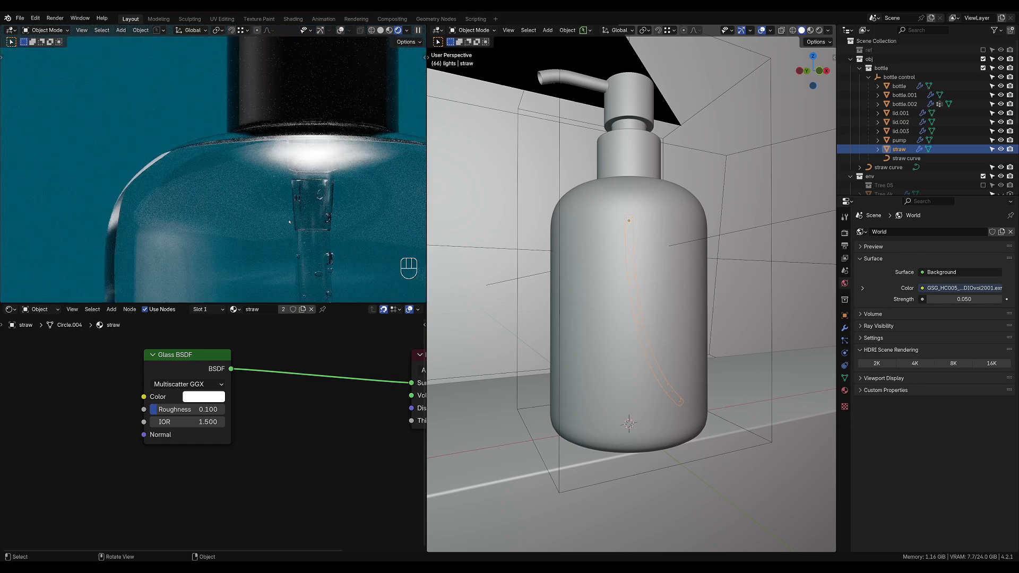
shift+middle_drag(290, 222, 197, 134)
scroll(202, 159, down, 3)
shift+middle_drag(260, 182, 221, 118)
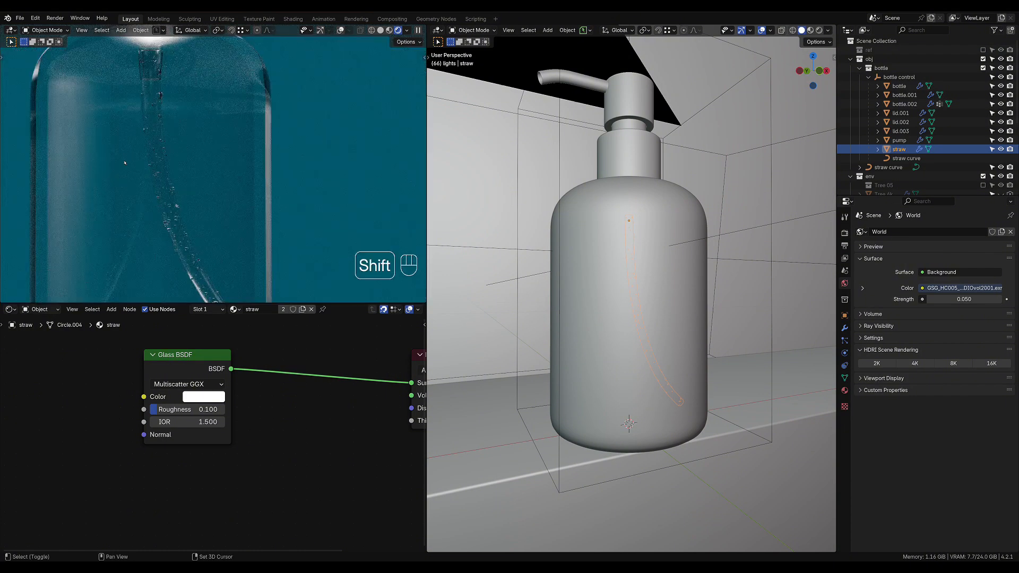
shift+middle_drag(40, 143, 196, 178)
scroll(196, 178, up, 4)
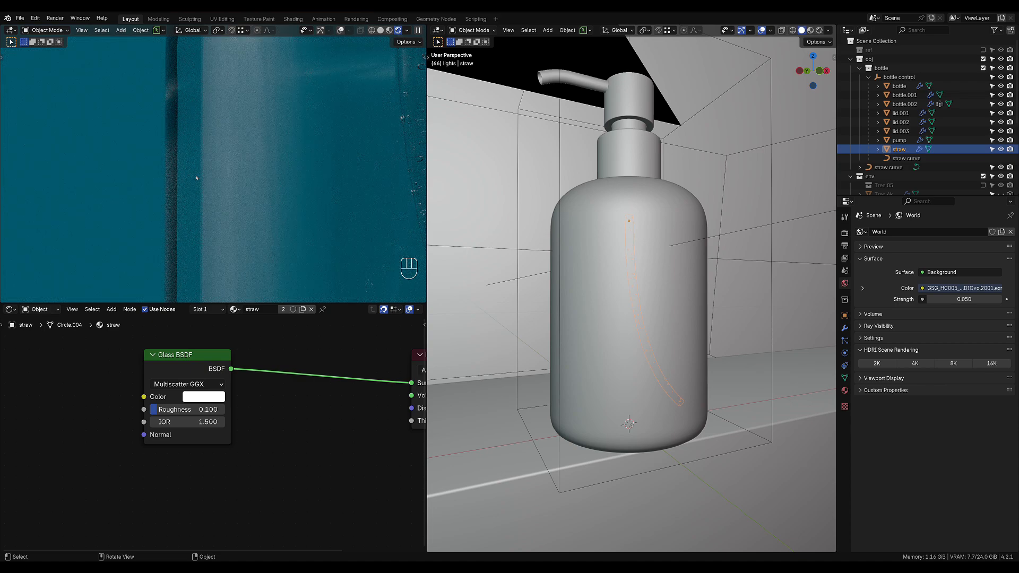
scroll(196, 178, down, 4)
shift+middle_drag(401, 109, 323, 189)
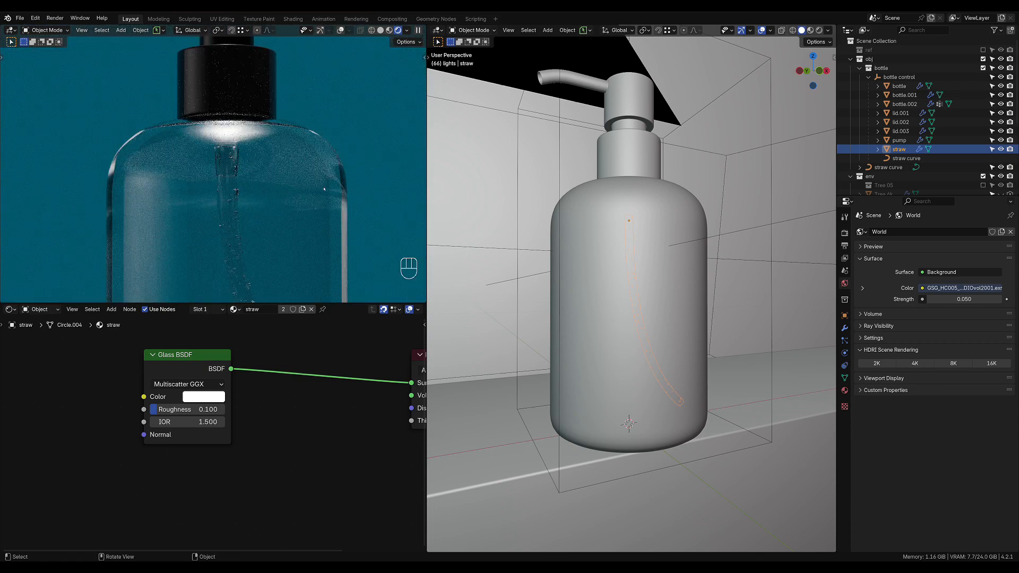
Set the maximum transmission bounces of the Cycles light paths to 8 and check how the straw renders.
click(844, 233)
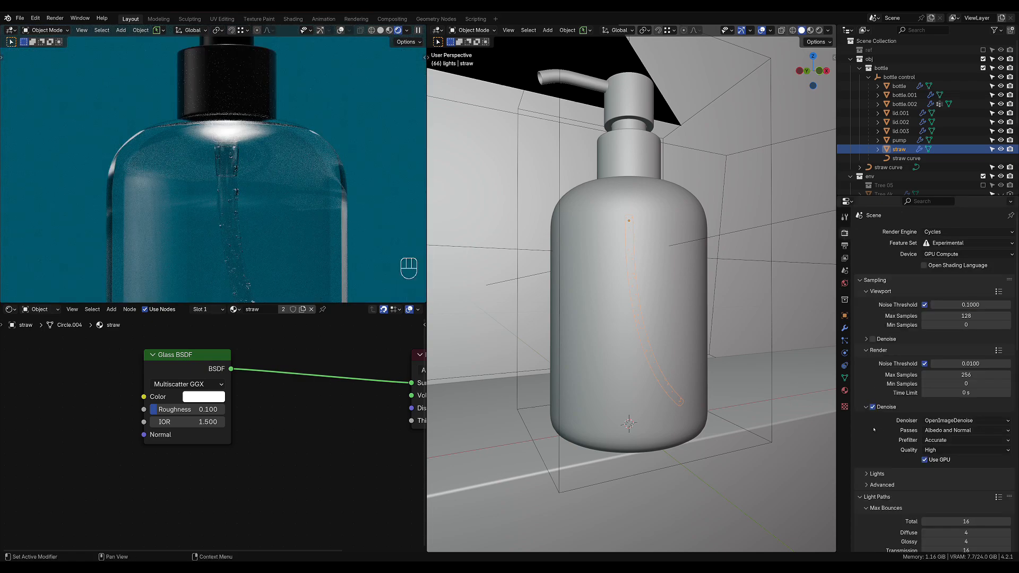
scroll(873, 428, down, 4)
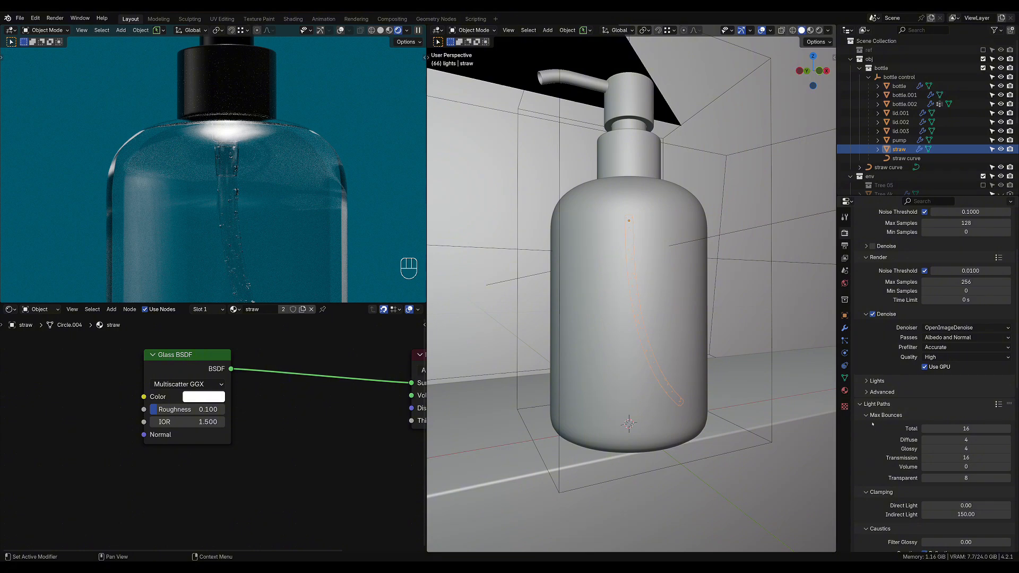
scroll(872, 424, down, 4)
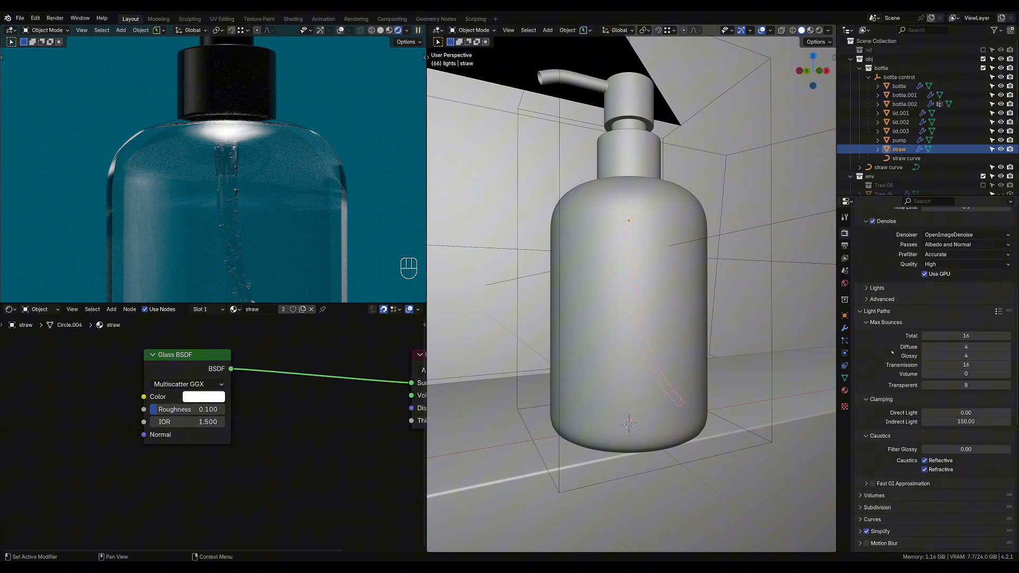
click(970, 365)
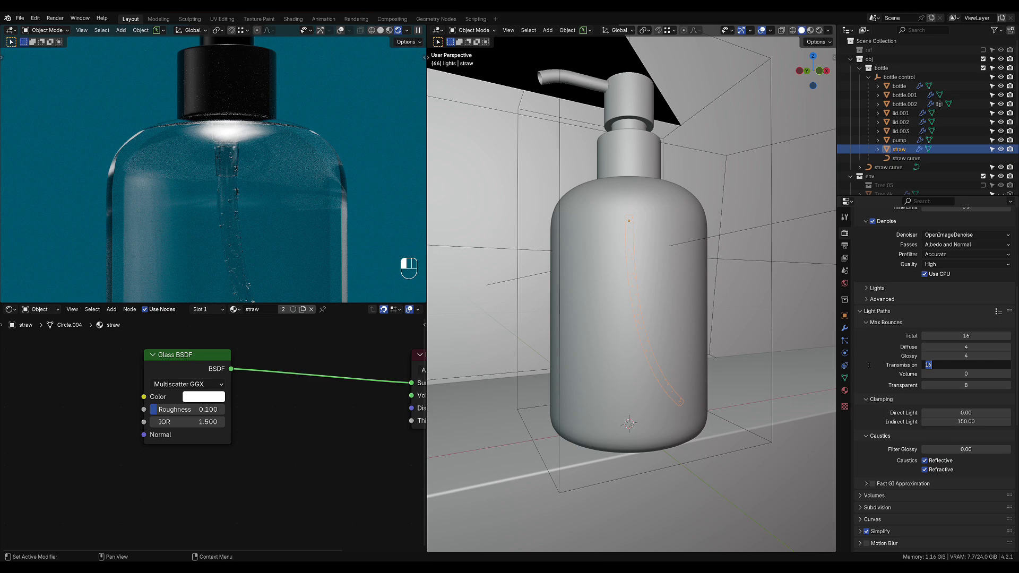
text(8)
key(Return)
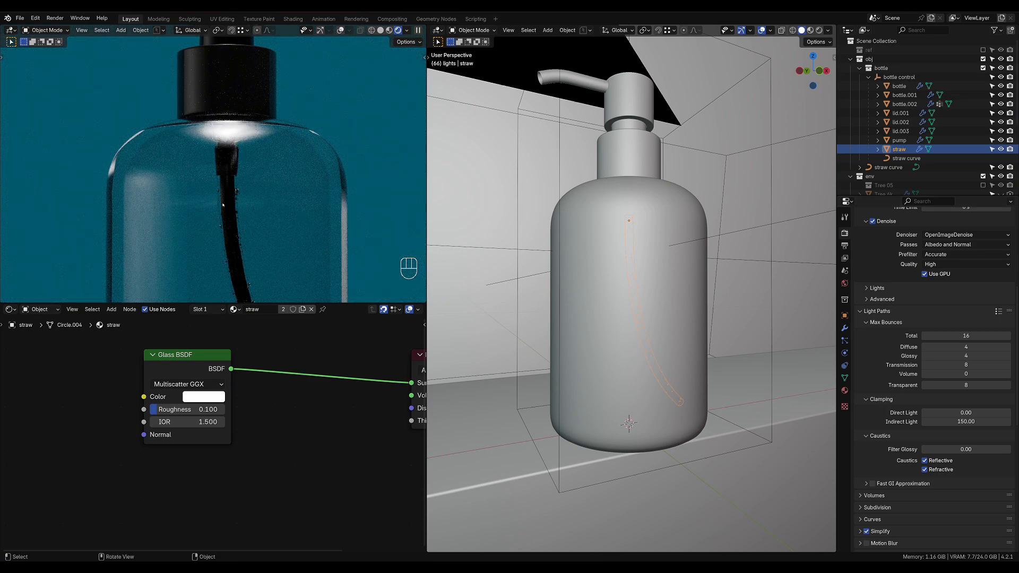
scroll(223, 205, down, 2)
shift+middle_drag(222, 205, 208, 111)
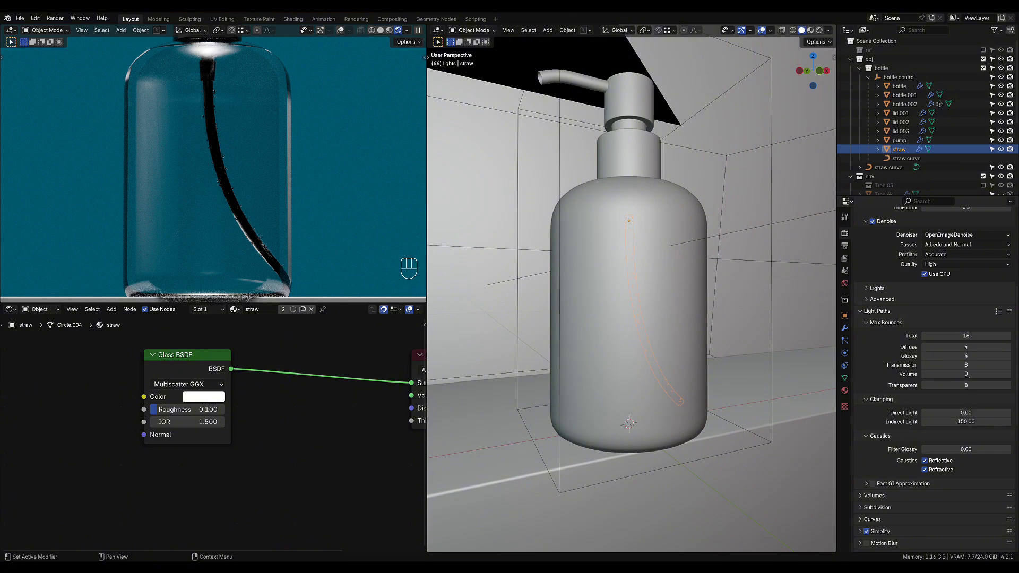
Restore the maximum transmission bounces to 16 and keep the total bounces at 16.
click(966, 365)
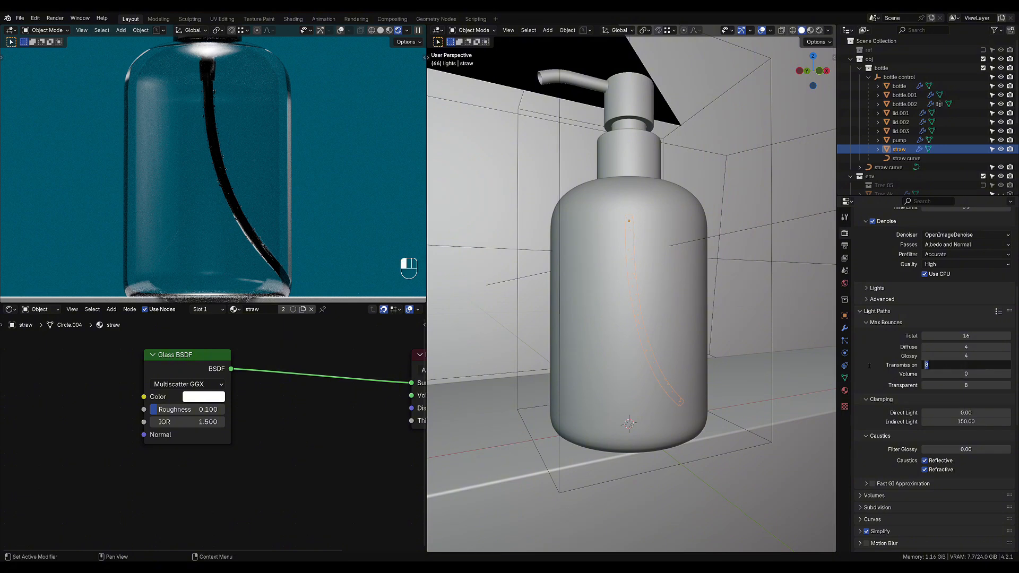
text(16)
key(Return)
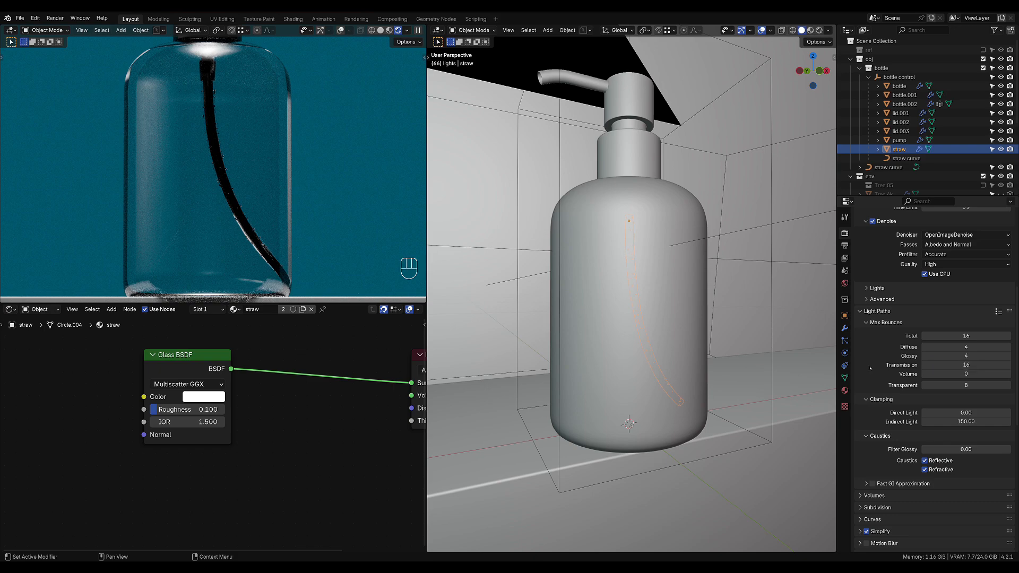
click(981, 334)
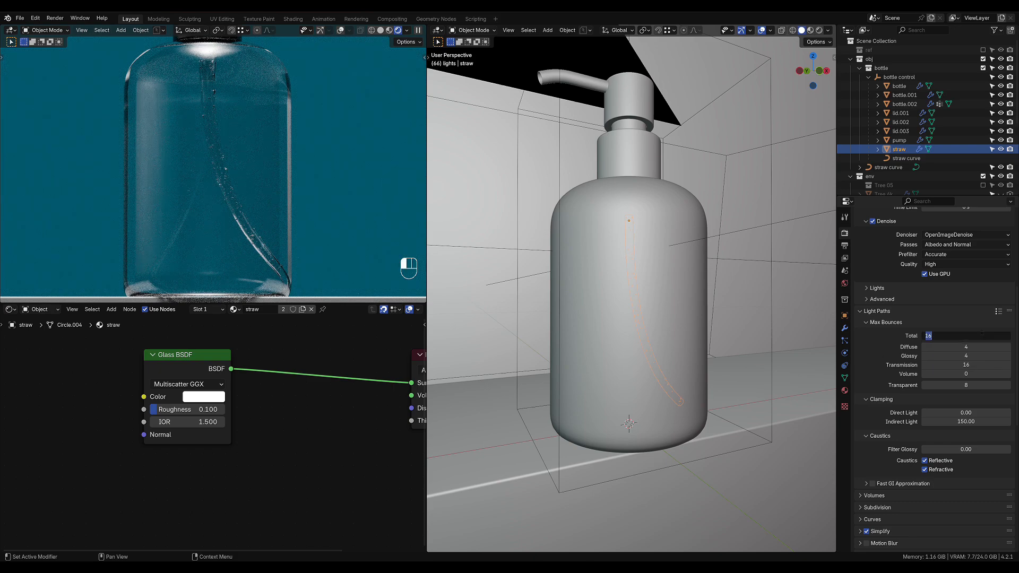
key(Return)
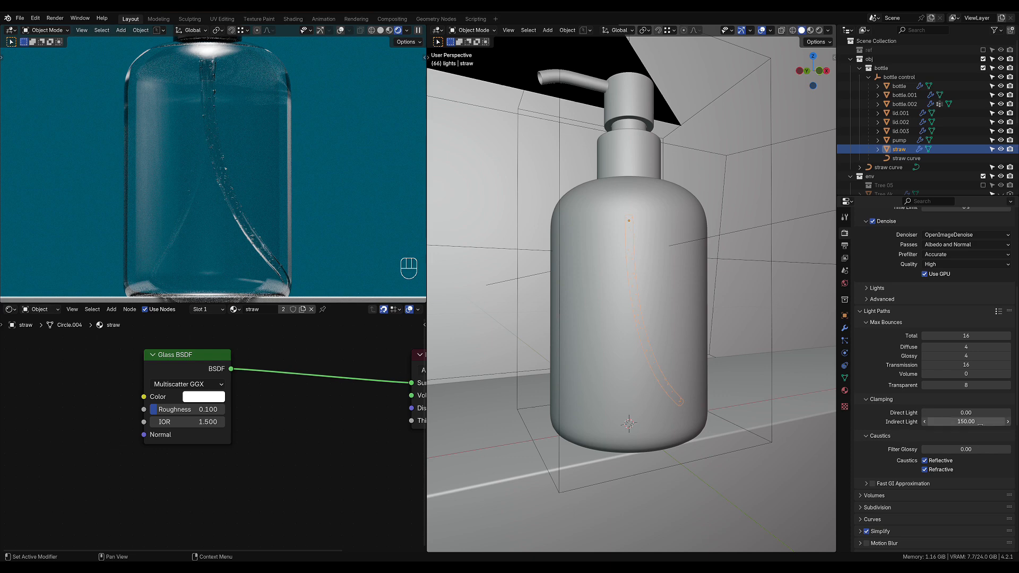
Set the indirect light clamping to 10 and check the caustics below the bottle's base.
click(972, 422)
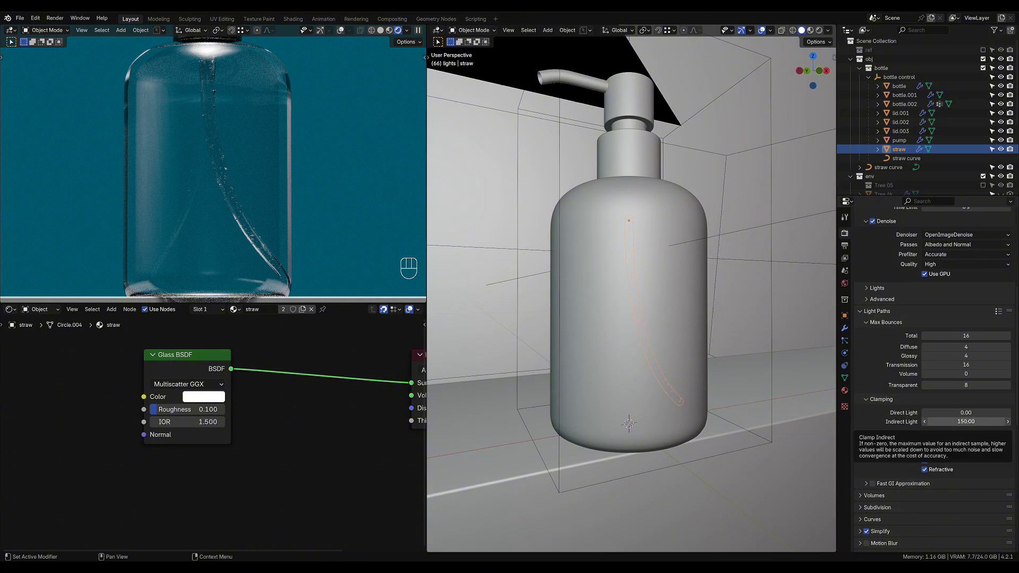
text(10)
key(Return)
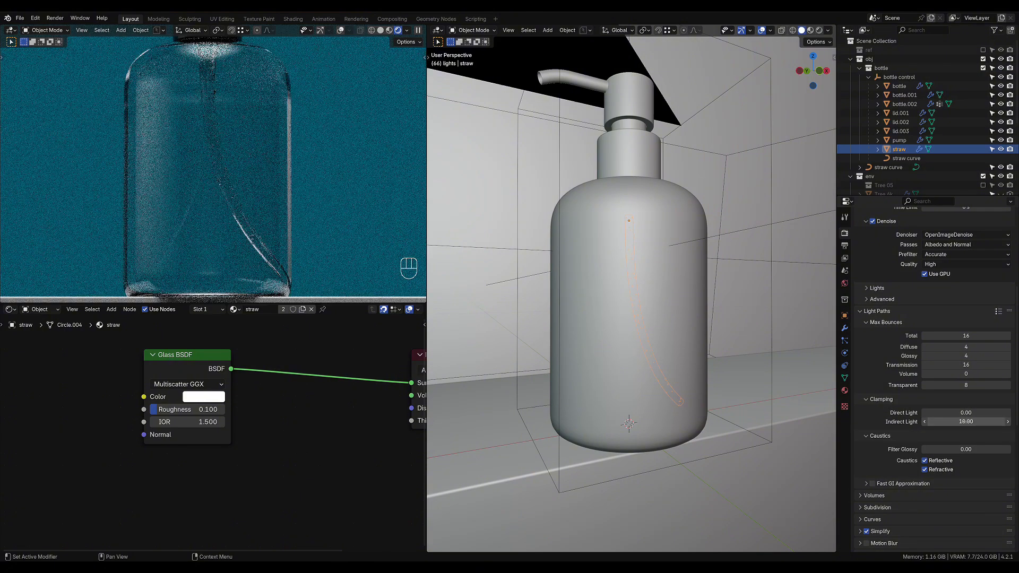
shift+middle_drag(310, 241, 313, 177)
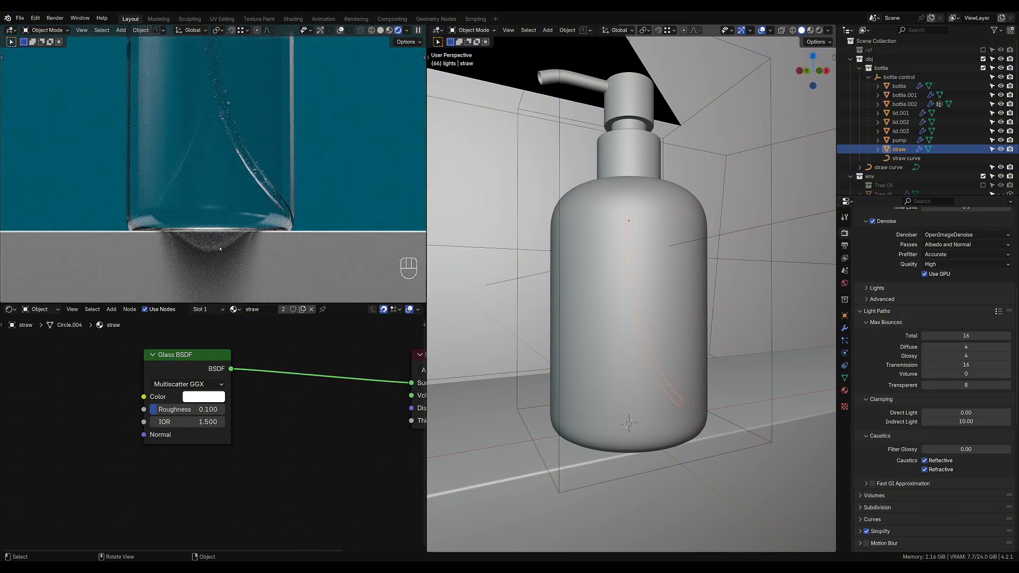
Set the indirect light clamping to 50.
click(968, 421)
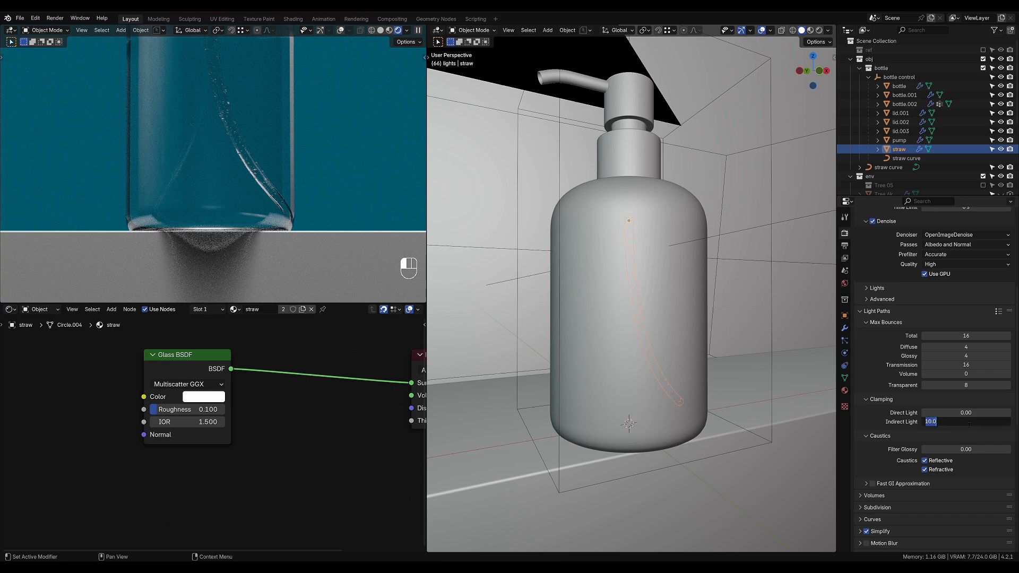
text(50)
key(Return)
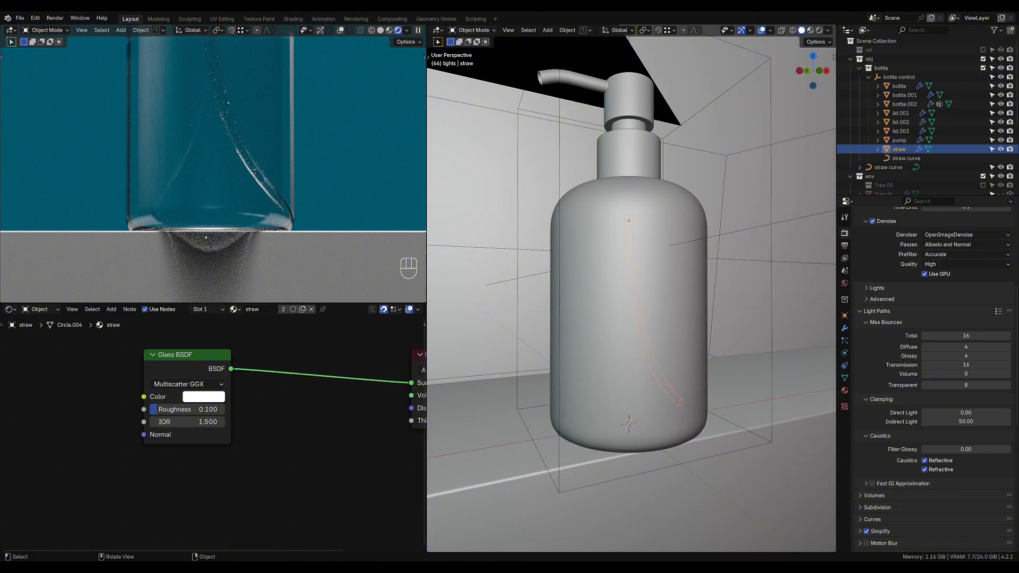
Try a Filter Glossy value of 1 for the caustics, and set it back to 0.
click(979, 449)
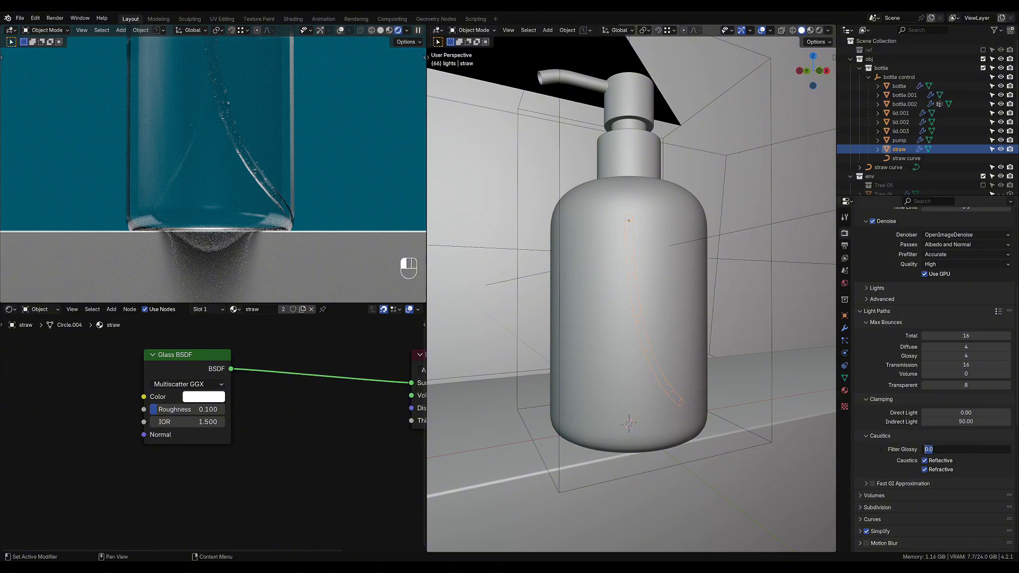
text(1)
key(Return)
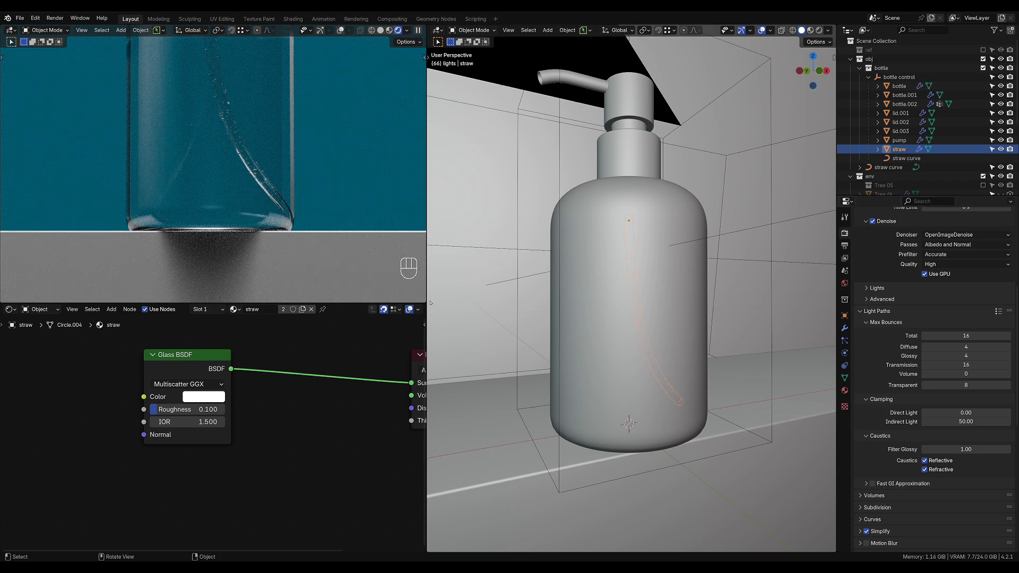
click(965, 449)
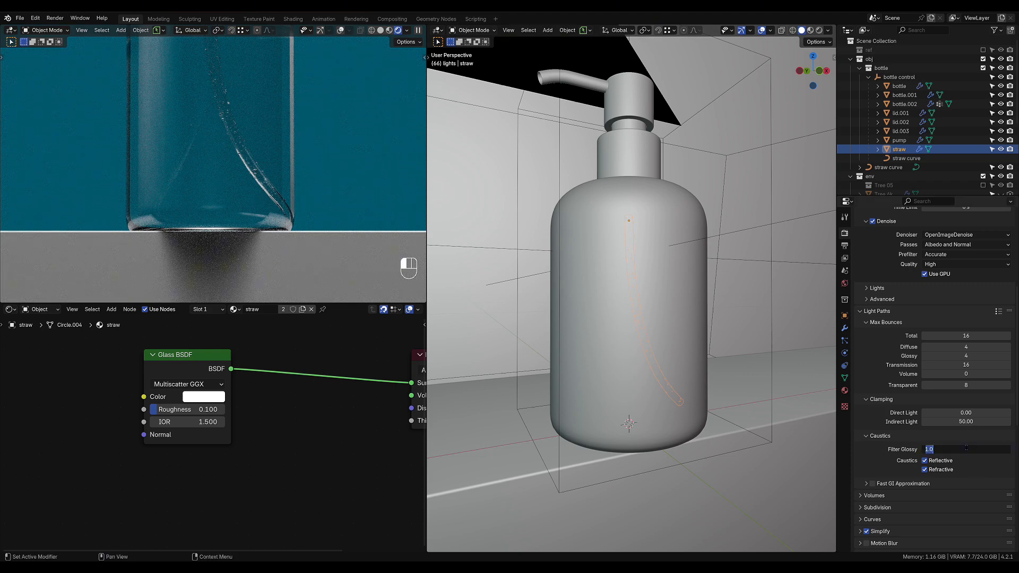
text(0)
key(Return)
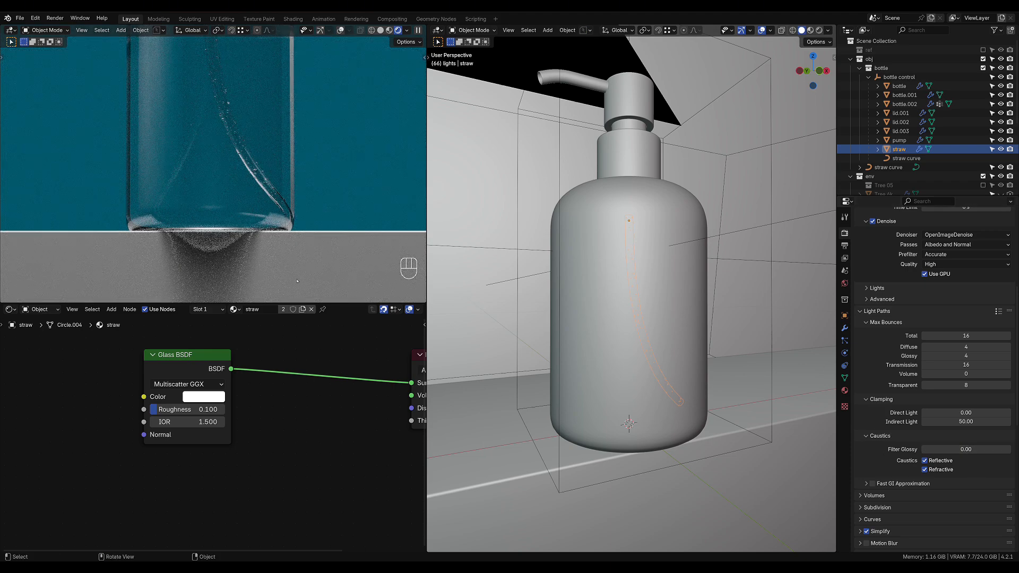
Save the scene file and check the whole bottle in the rendered view.
scroll(169, 208, down, 2)
key(ctrl+s)
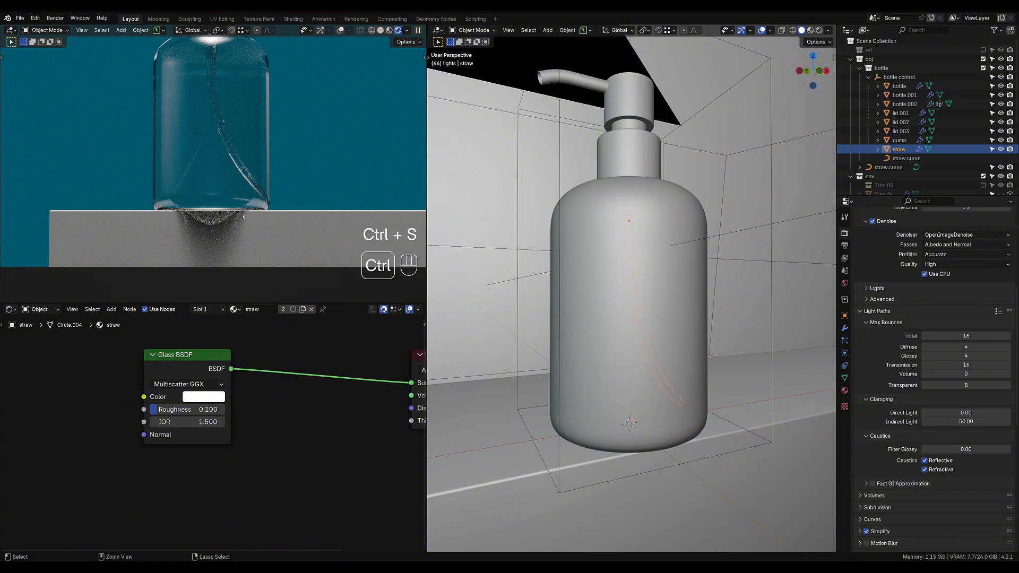
scroll(225, 170, down, 3)
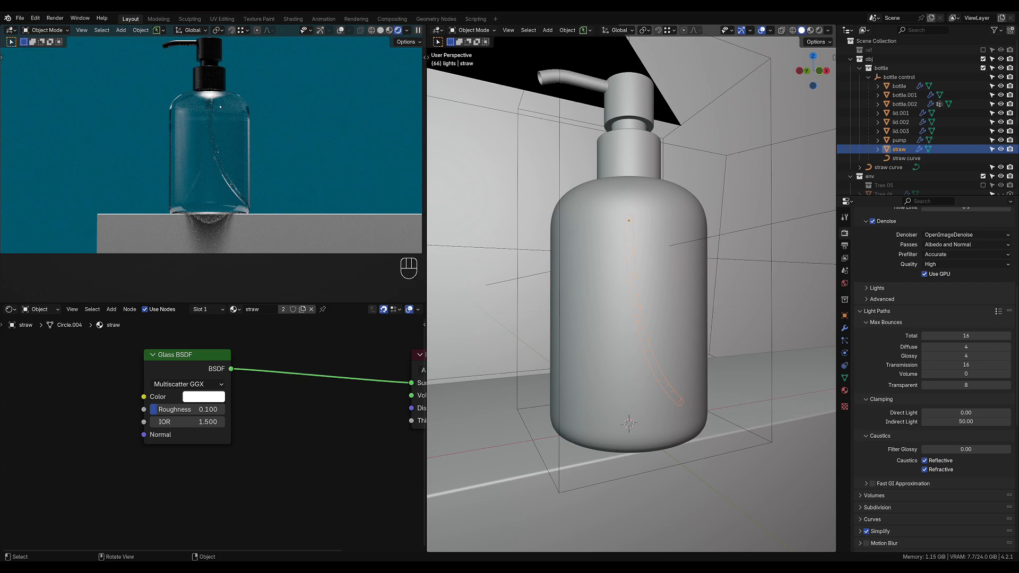
scroll(220, 107, up, 2)
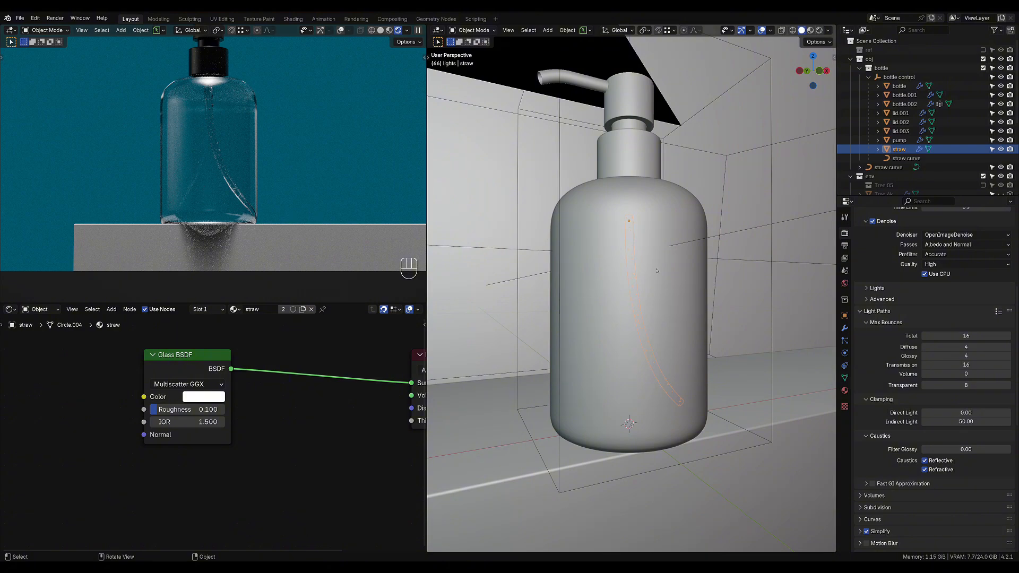
Add an area light to the scene and move it about 6.63 m along the global Y axis.
scroll(656, 270, down, 10)
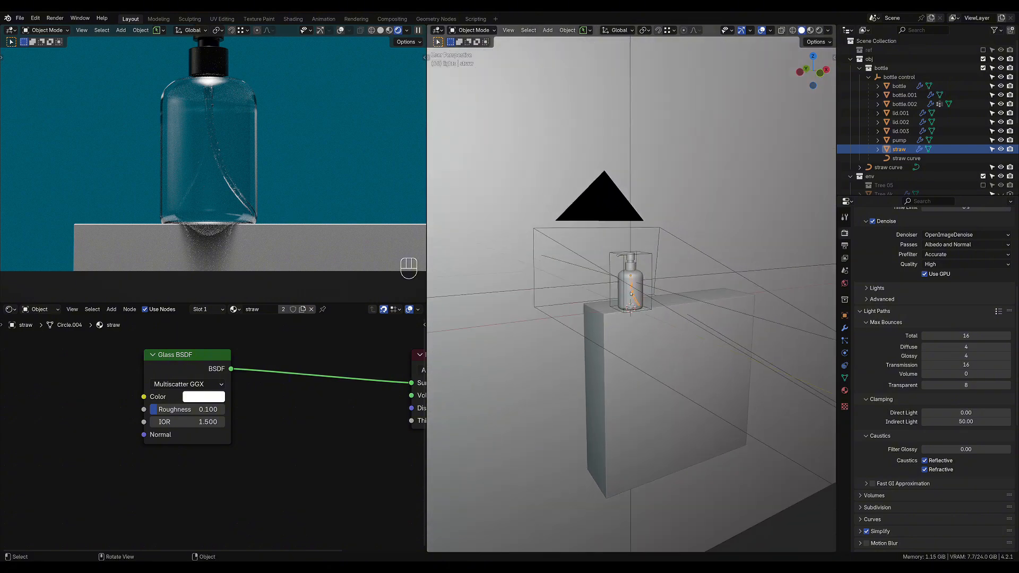
scroll(630, 293, up, 5)
shift+middle_drag(631, 293, 630, 305)
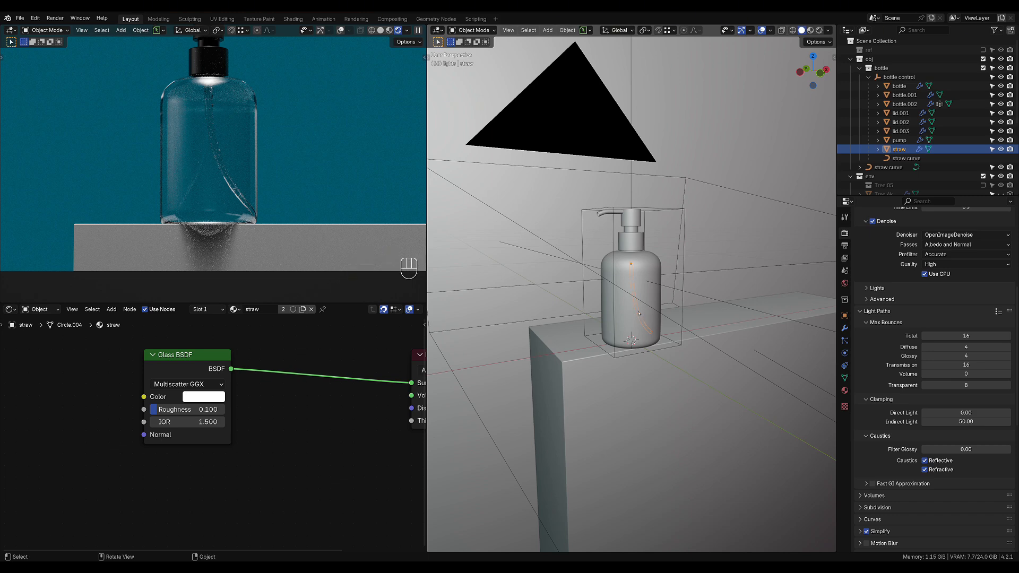
mouse_move(648, 335)
middle_down()
mouse_move(554, 313)
mouse_move(668, 322)
mouse_move(616, 324)
mouse_move(628, 295)
middle_up()
scroll(614, 316, down, 6)
scroll(668, 321, down, 5)
scroll(616, 324, down, 4)
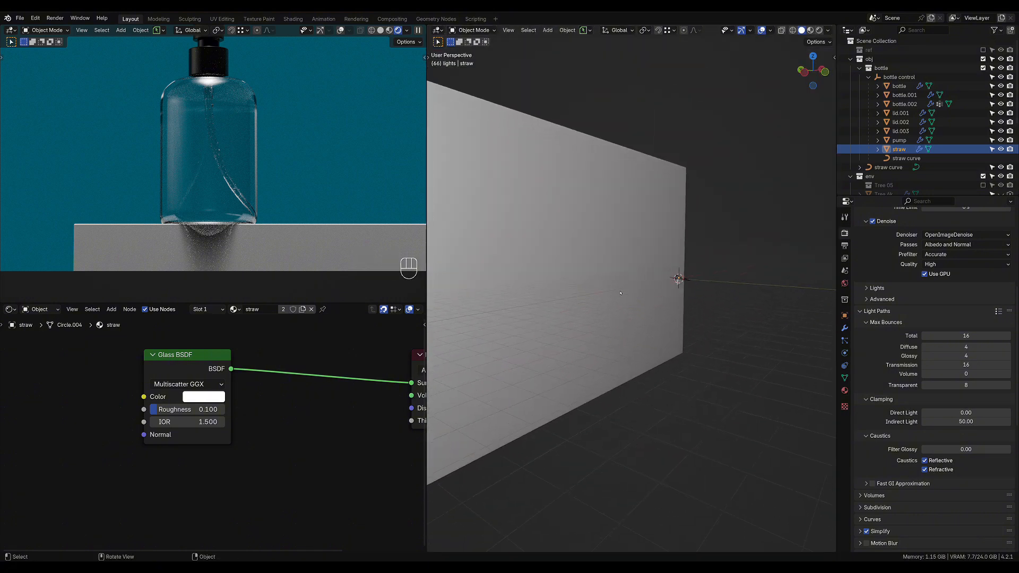
key(shift+a)
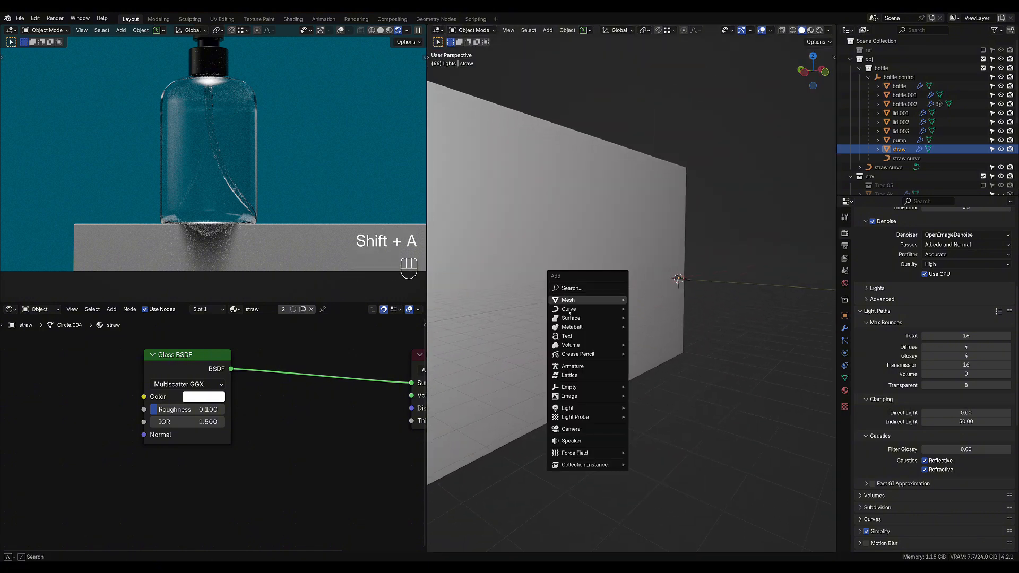
mouse_move(583, 407)
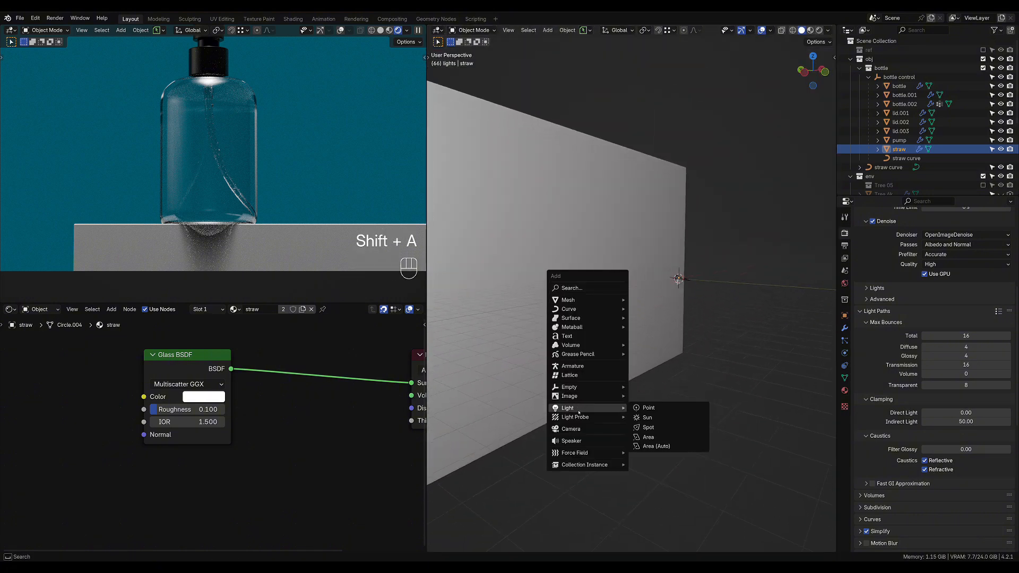
click(648, 437)
key(g)
key(y)
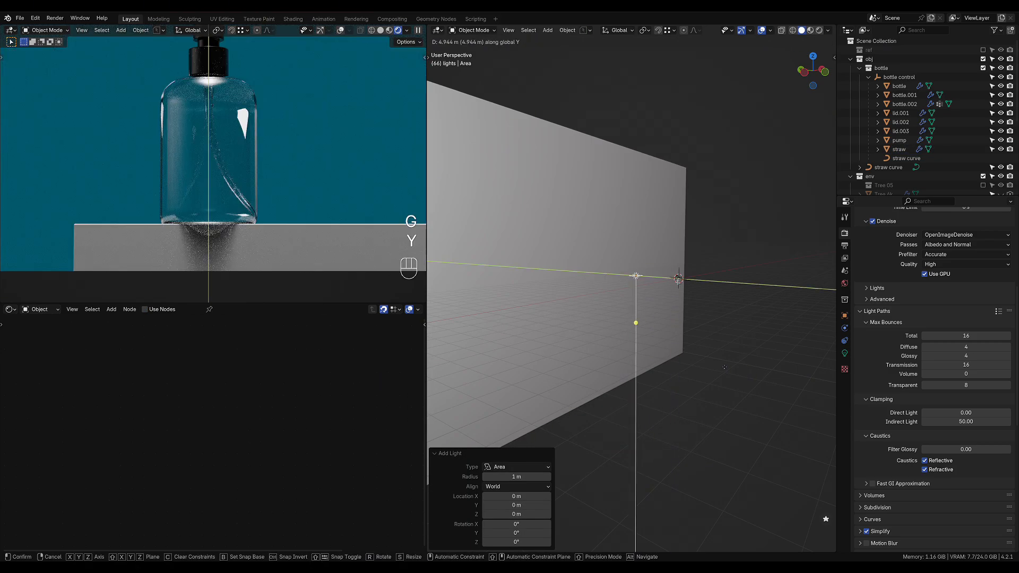
click(690, 372)
Rotate the area light about 144° around the global X axis and lower it about 3.33 m along Z.
key(r)
key(x)
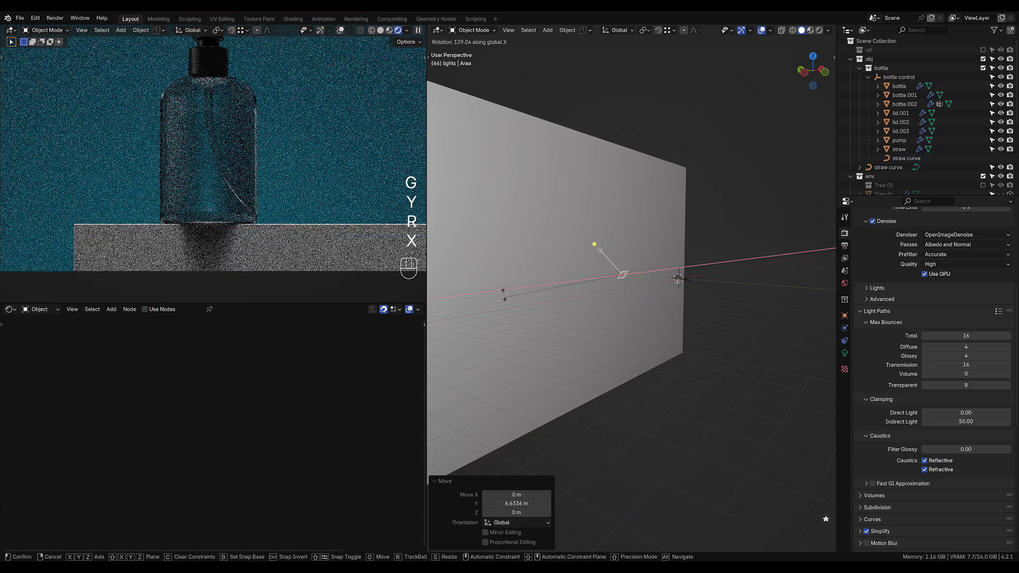
click(507, 265)
key(g)
key(z)
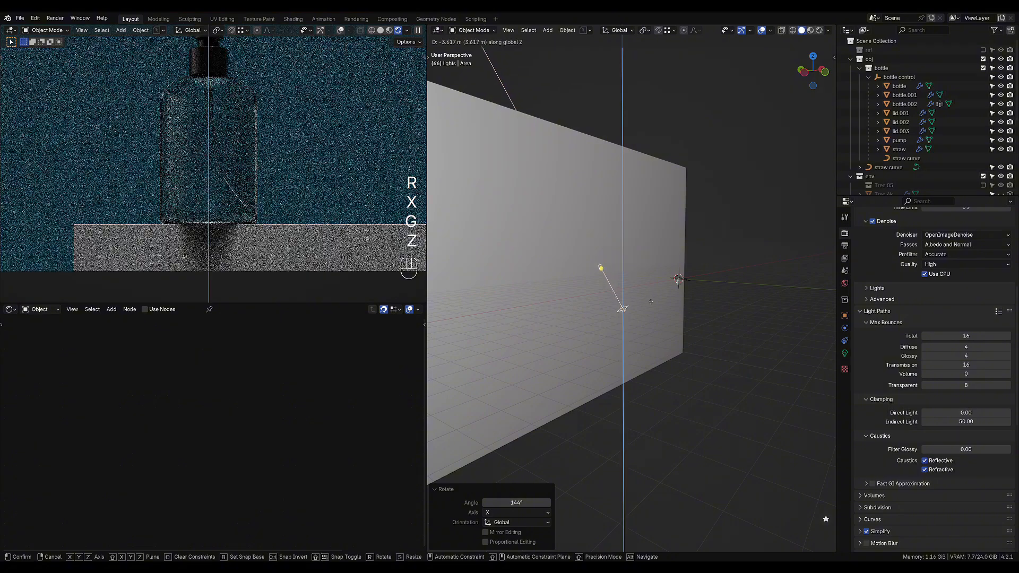
click(648, 297)
Scale the area light by about 7.53 along its local X axis and about 1.95 along its local Y axis.
key(s)
key(x)
key(x)
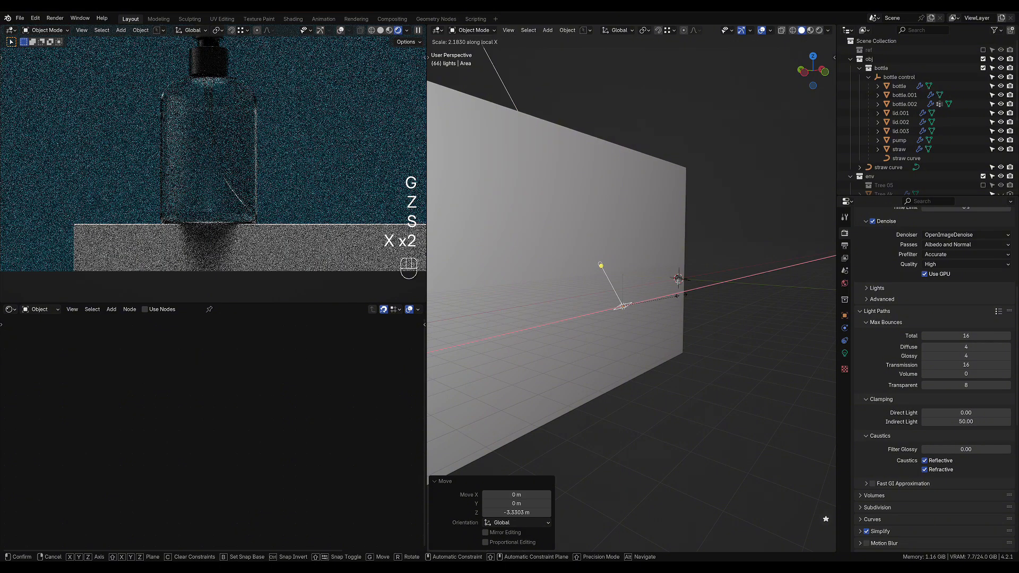
click(751, 292)
key(s)
key(z)
key(z)
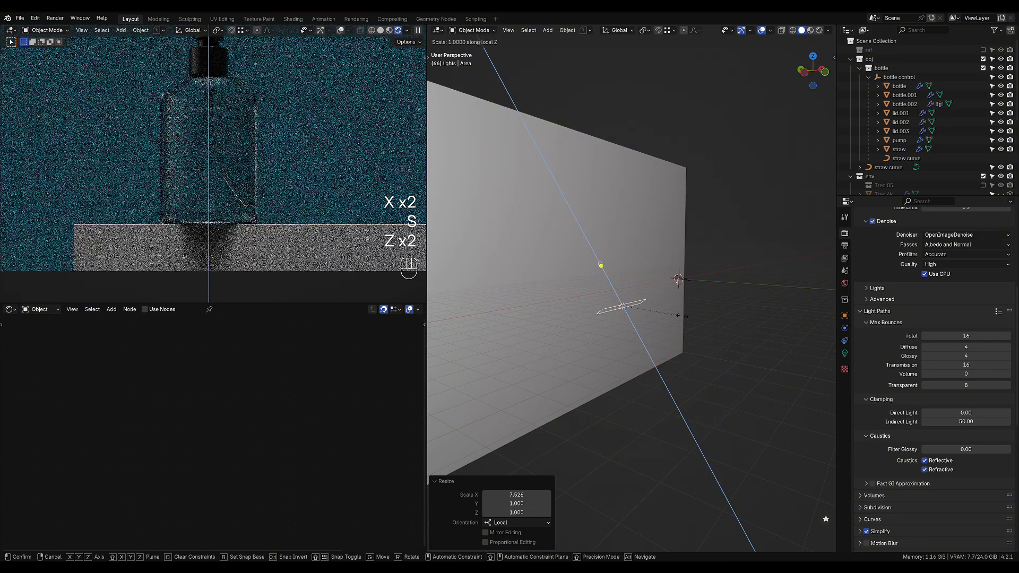
key(y)
key(y)
click(734, 295)
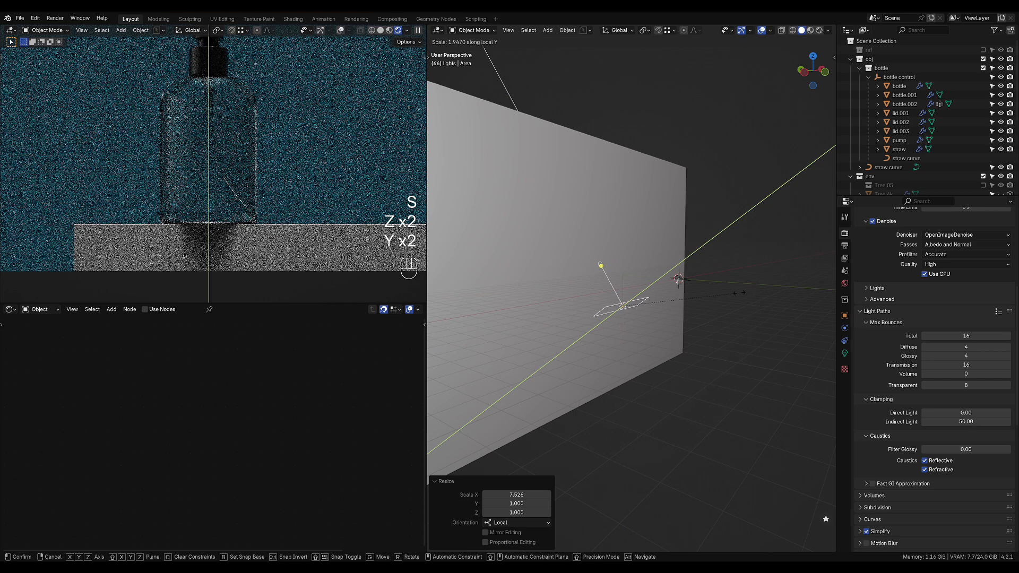
Raise the area light about 0.17 m along global Z and set its beam spread to 90°.
click(845, 354)
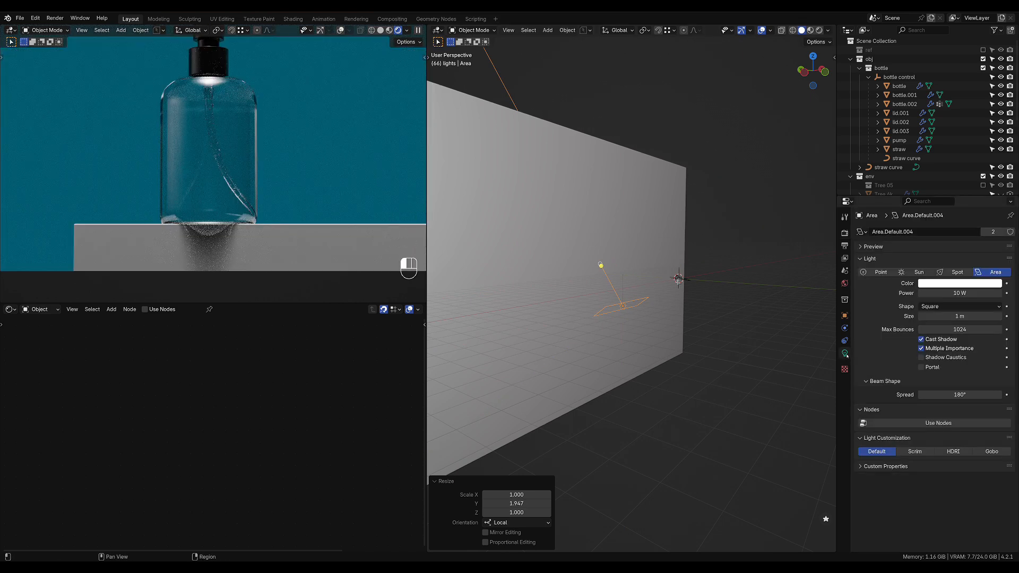
key(g)
key(z)
click(699, 347)
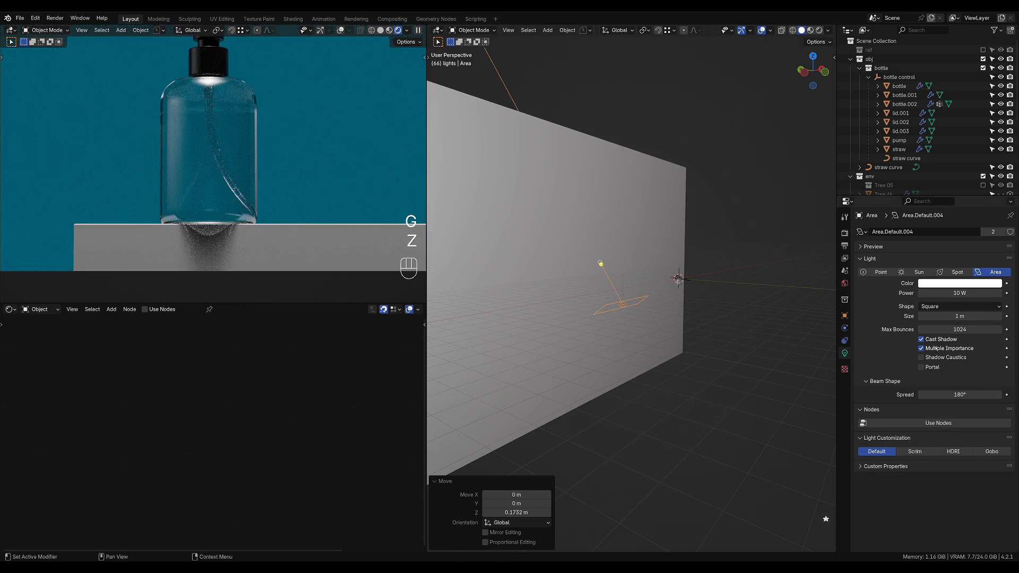
click(955, 395)
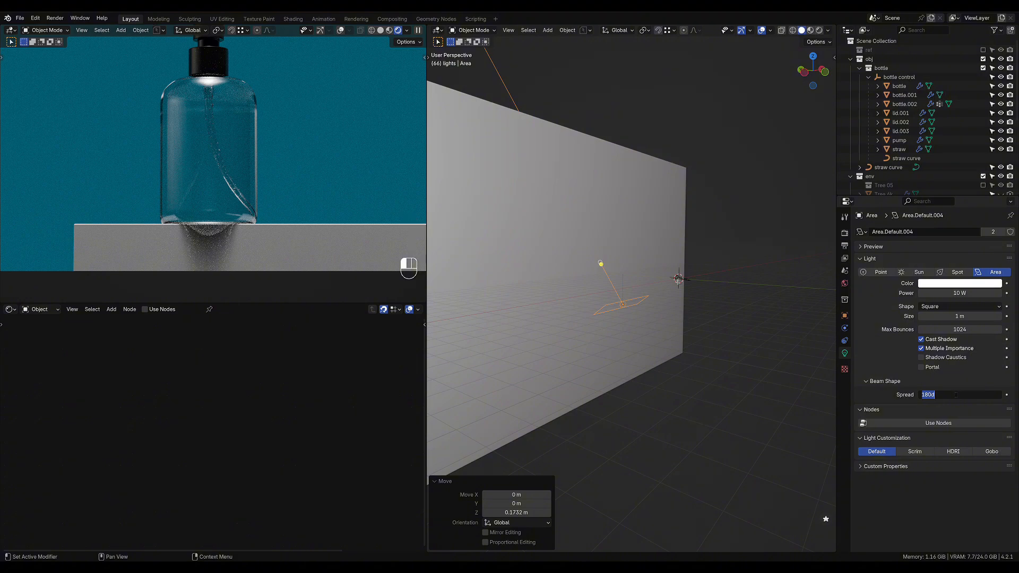
text(90)
key(Return)
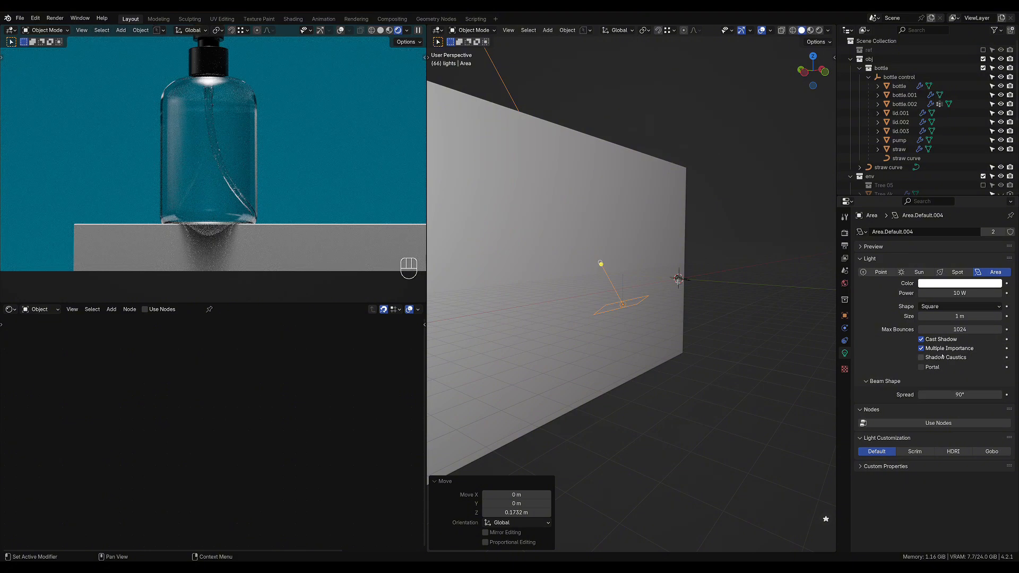
Set the area light's power to 150 W, check the full camera frame, and raise the power to 200 W.
click(968, 293)
text(150)
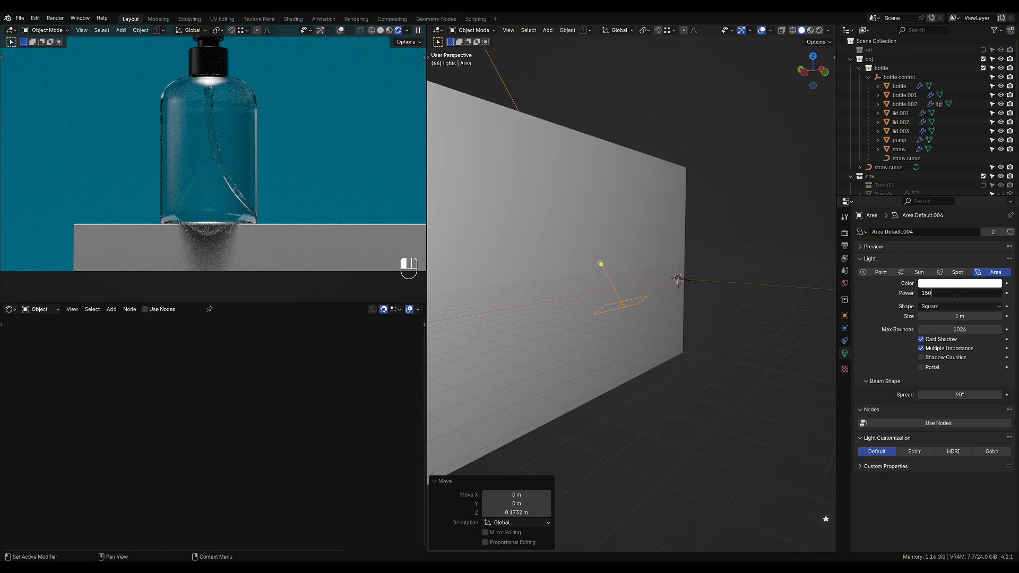
key(Return)
key(Home)
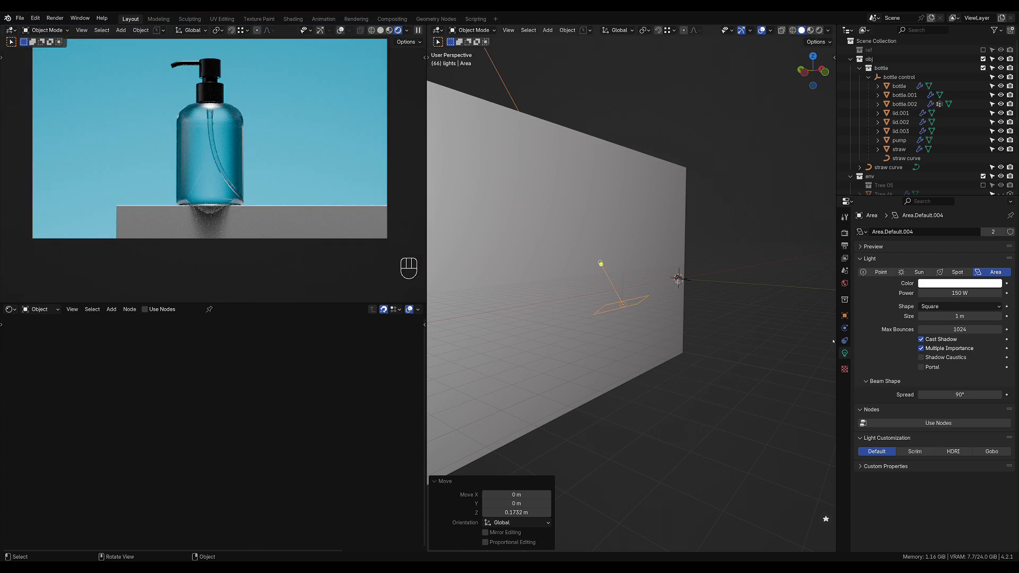
click(951, 293)
text(200)
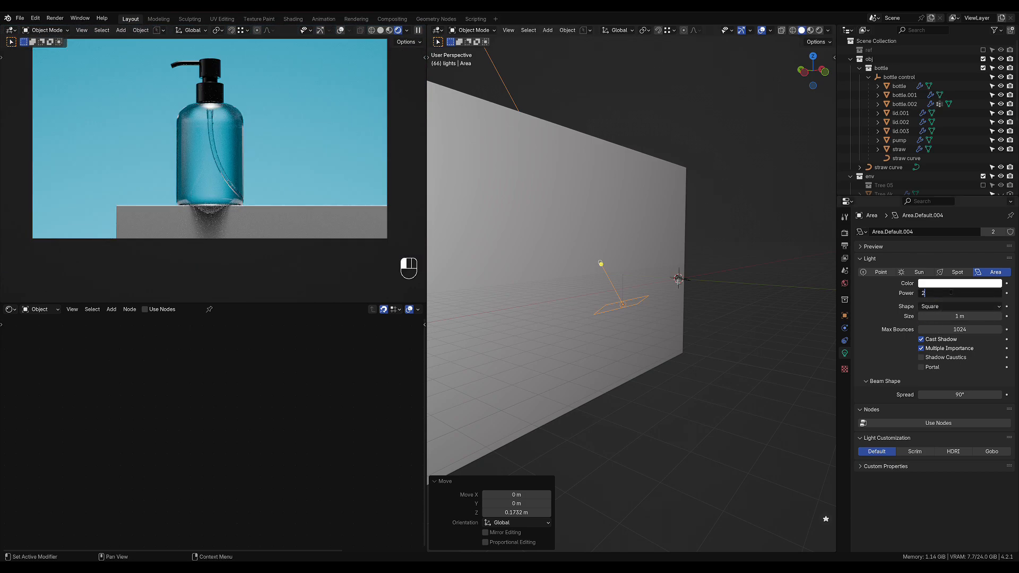
key(Return)
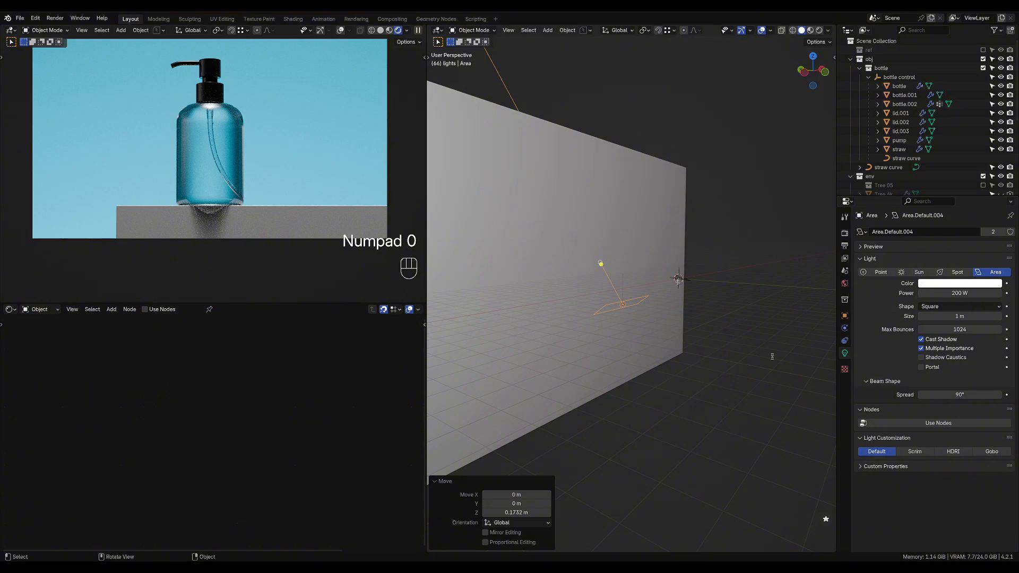
Rotate the area light about -2.19° around the global X axis.
key(r)
key(x)
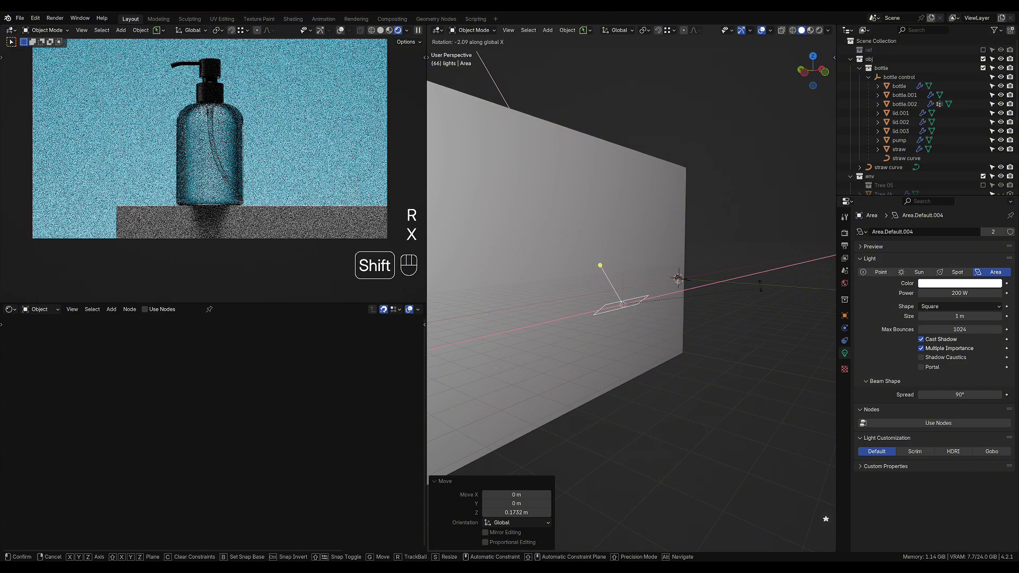
click(771, 334)
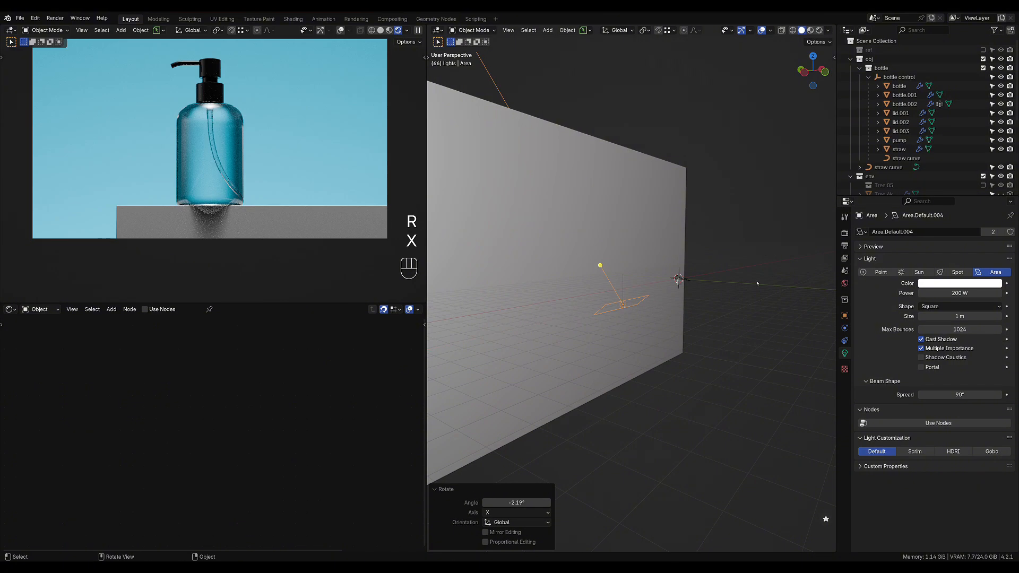
click(607, 251)
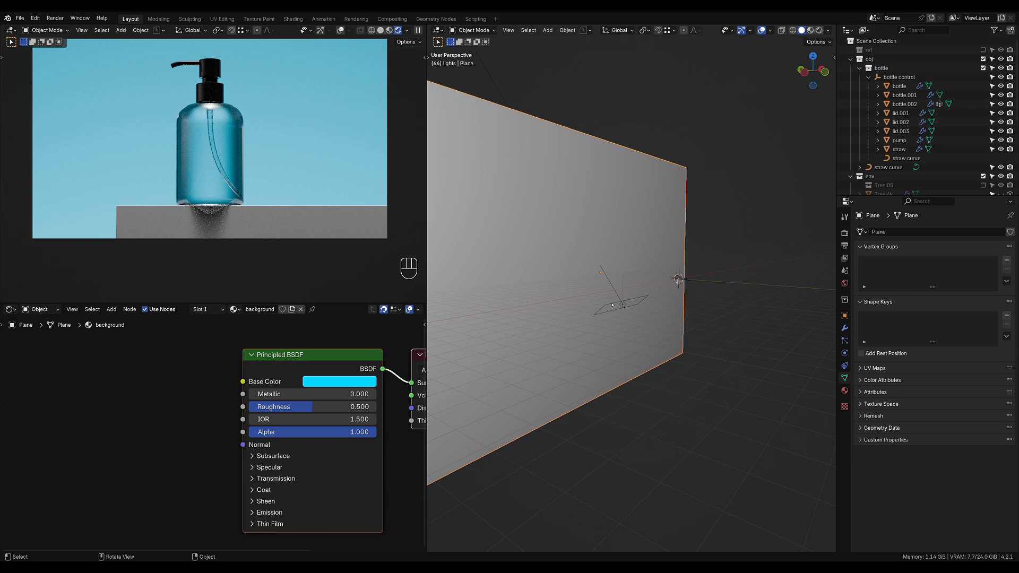
Widen the area light by about 2.75 along the global X axis and inspect the rendered bottle and background up close.
click(612, 304)
key(s)
key(x)
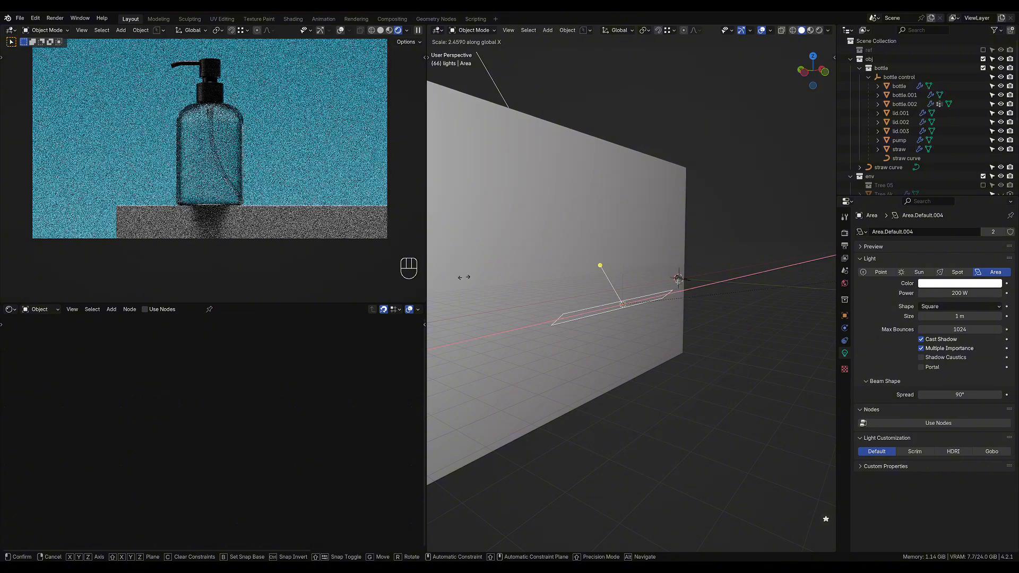
click(487, 274)
scroll(347, 216, up, 5)
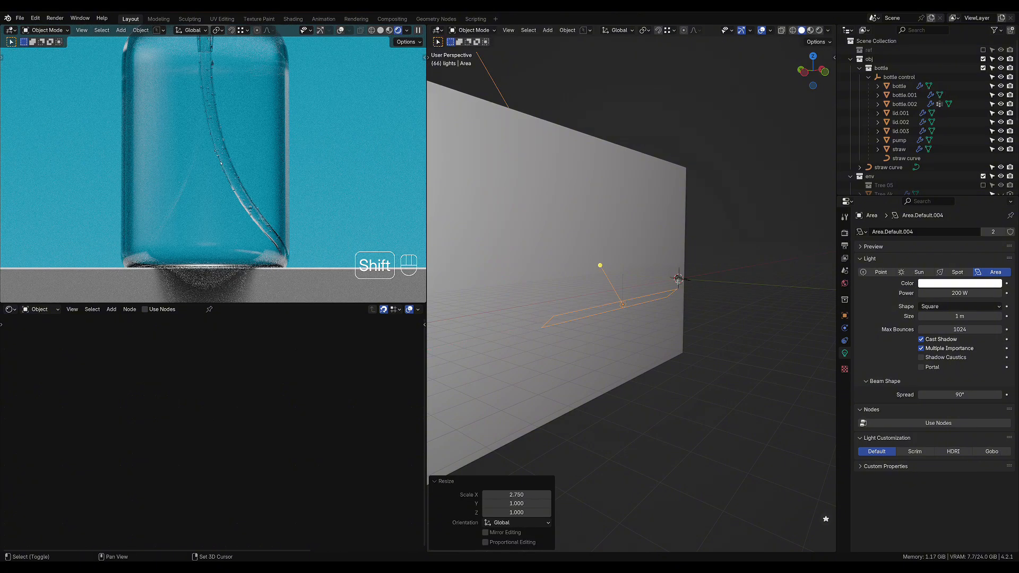
shift+middle_drag(221, 163, 227, 215)
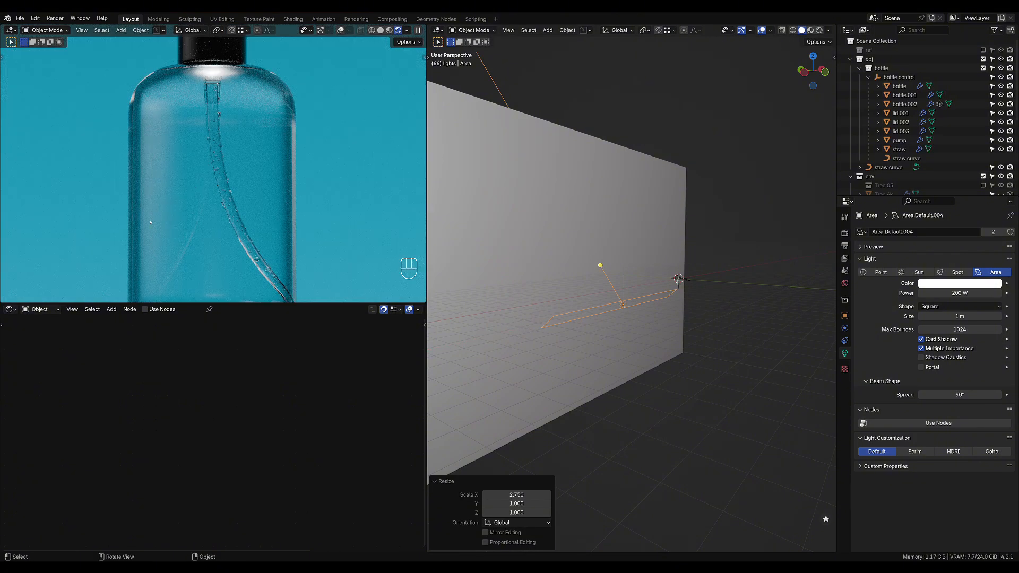
scroll(205, 188, down, 10)
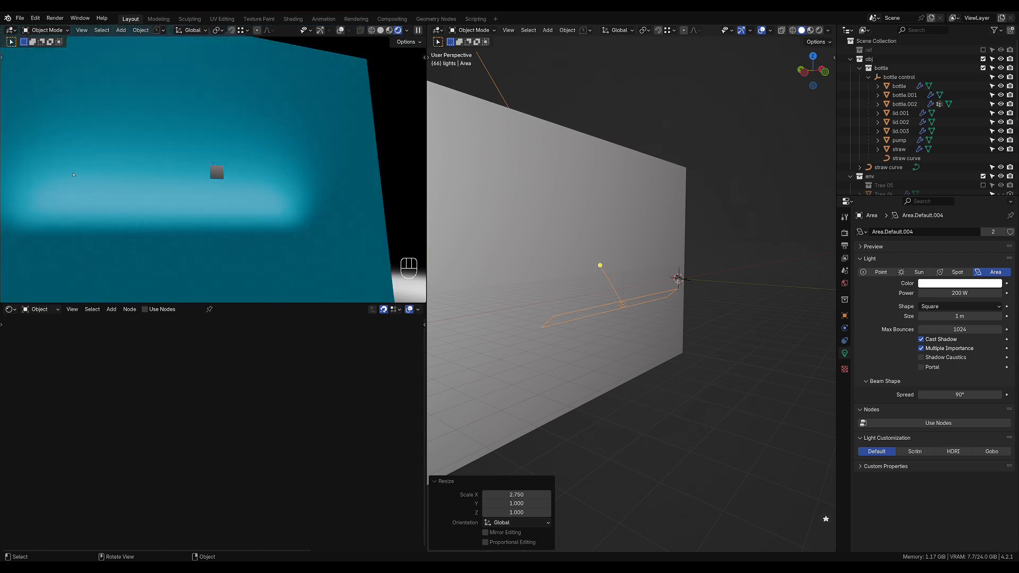
Narrow the area light by a factor of about 0.247 along global X and check the glow on the background.
key(s)
key(x)
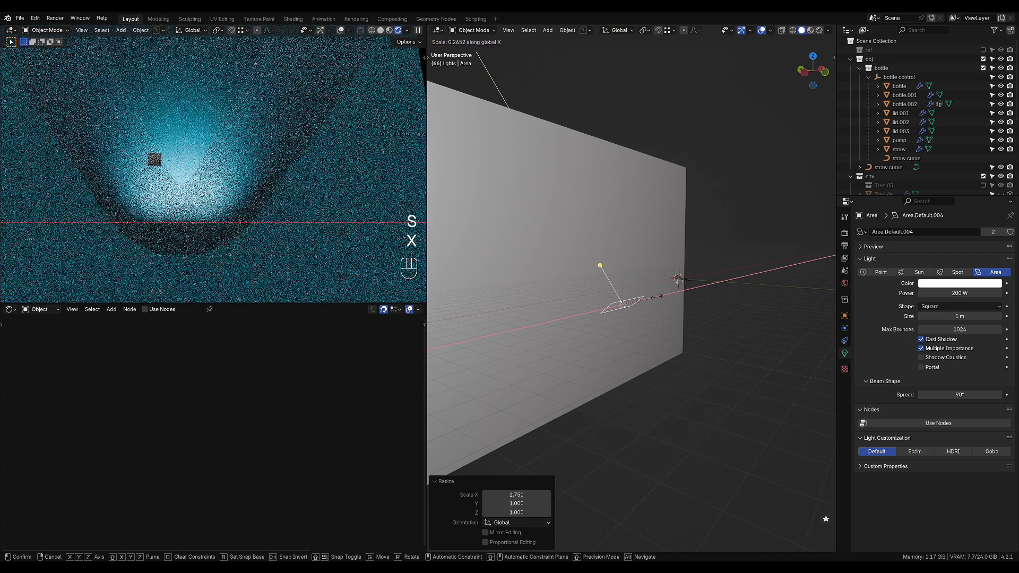
click(654, 297)
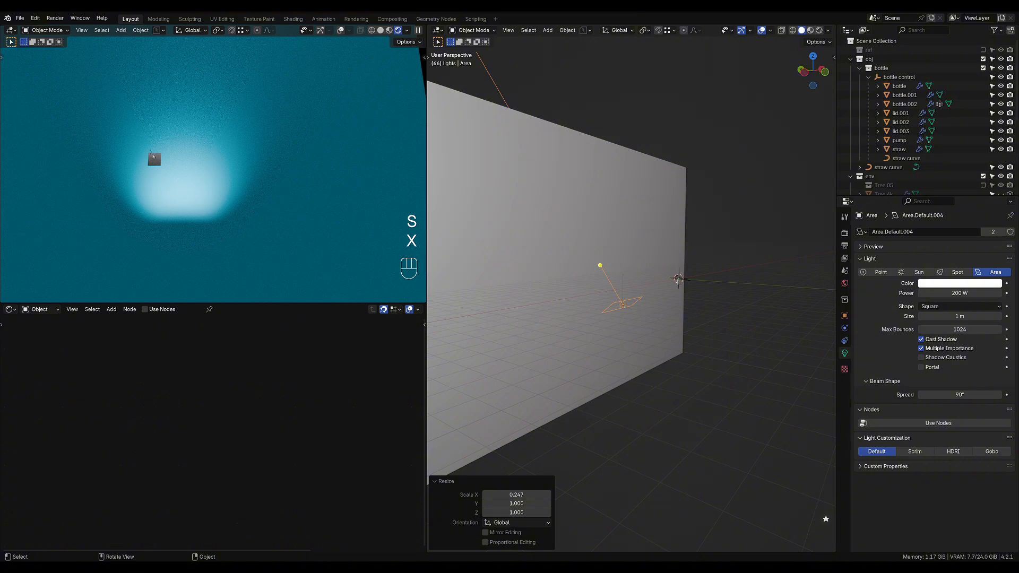
key(grave)
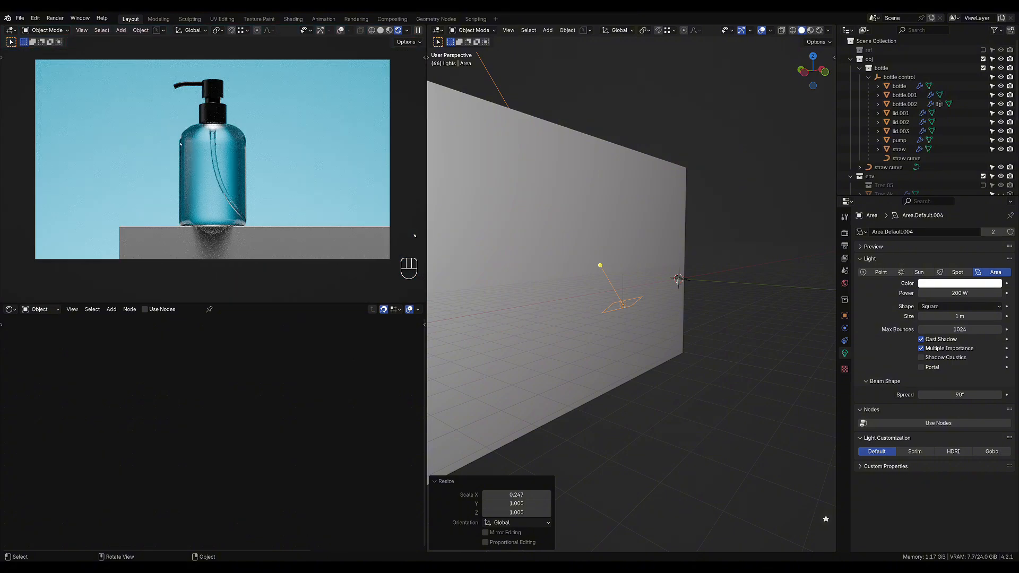
Widen the area light again by a factor of about 4.94 along the global X axis.
key(s)
key(x)
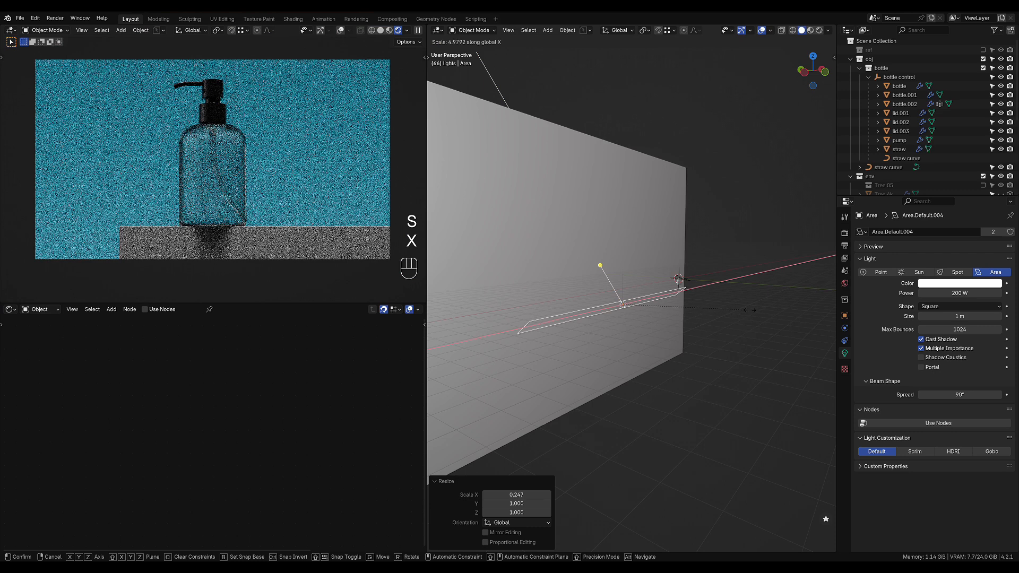
click(749, 312)
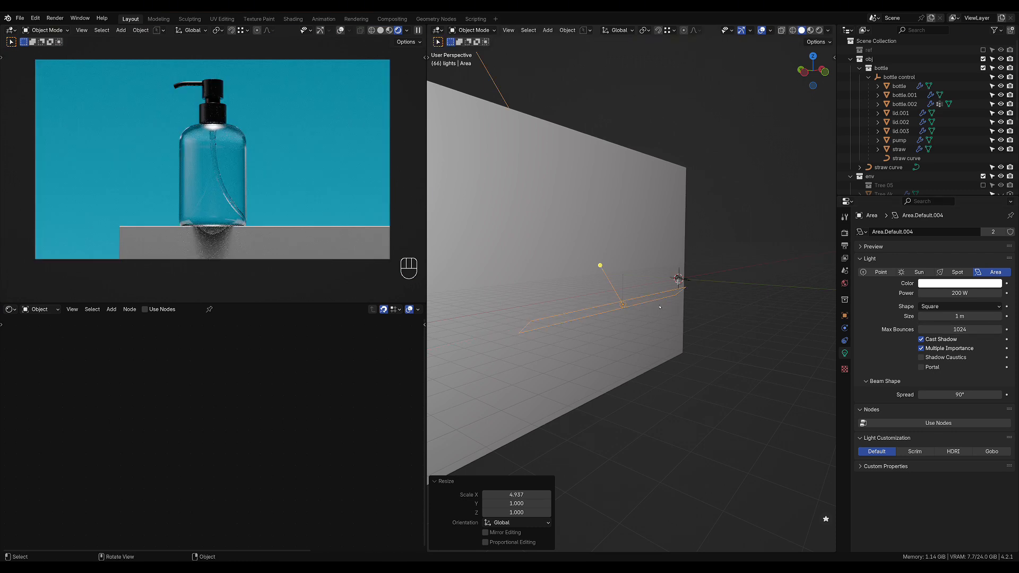
Set the widened area light's power to 250 W.
middle_drag(647, 314, 681, 327)
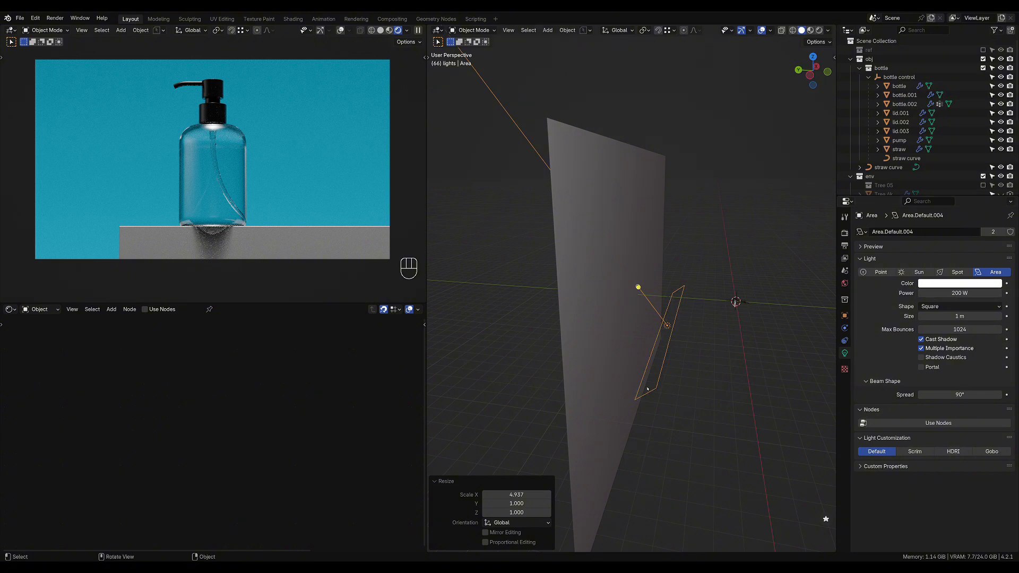
middle_drag(690, 303, 689, 321)
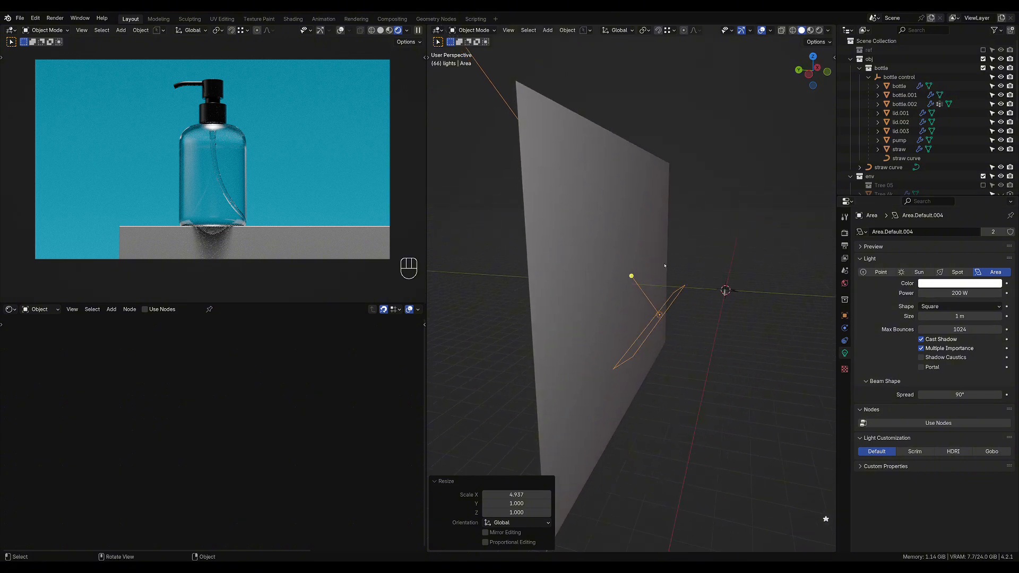
click(961, 293)
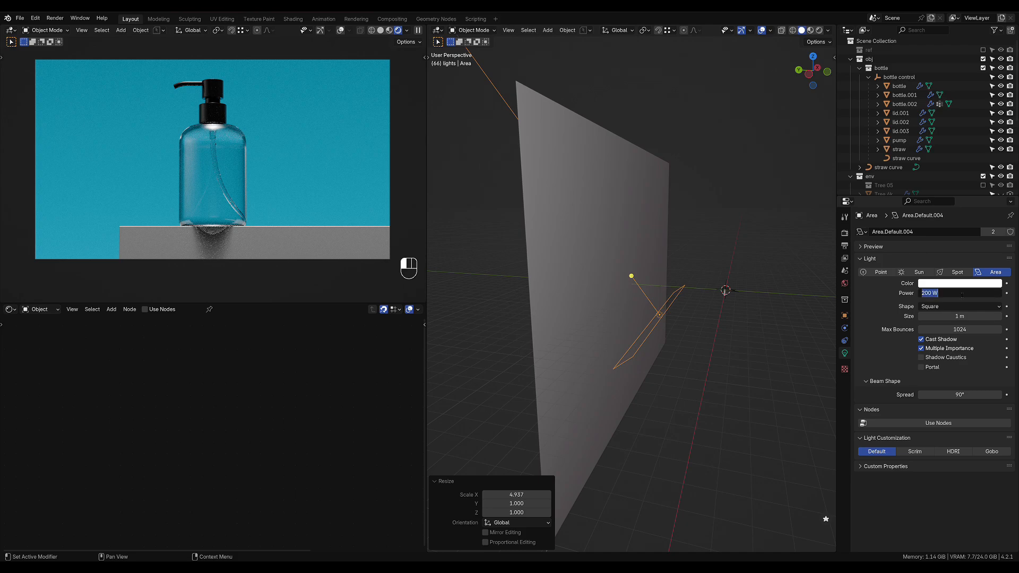
text(250)
key(Return)
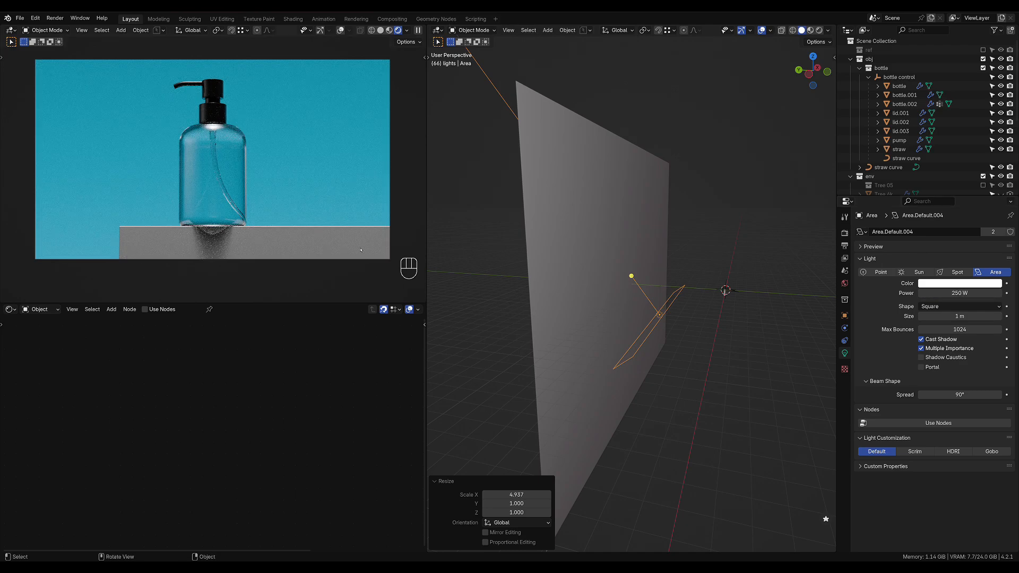
Try narrowing the area light by about 0.248 along global X to compare the bottle's rendered look, and undo the scaling.
middle_drag(775, 330, 543, 320)
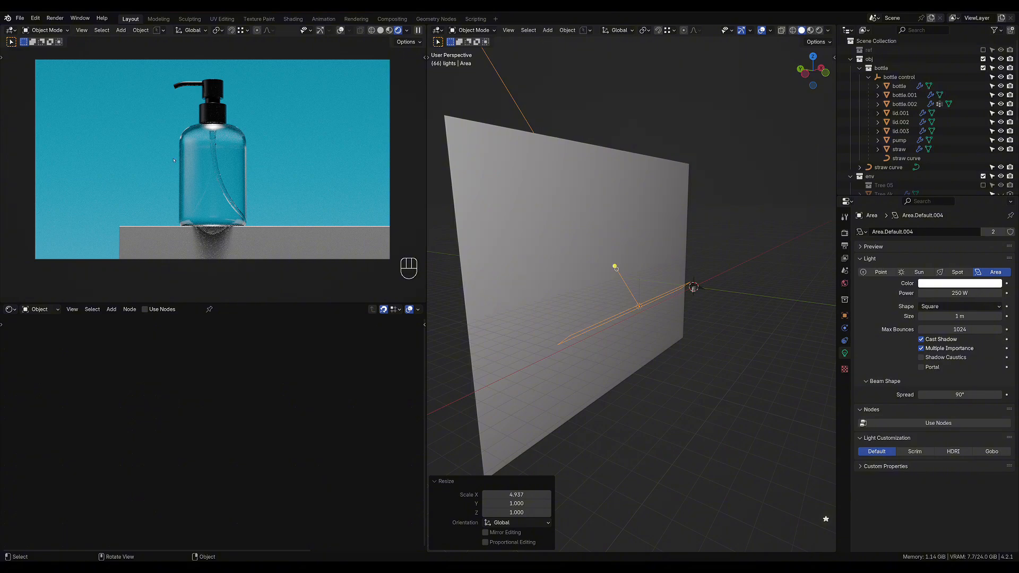
scroll(187, 161, up, 2)
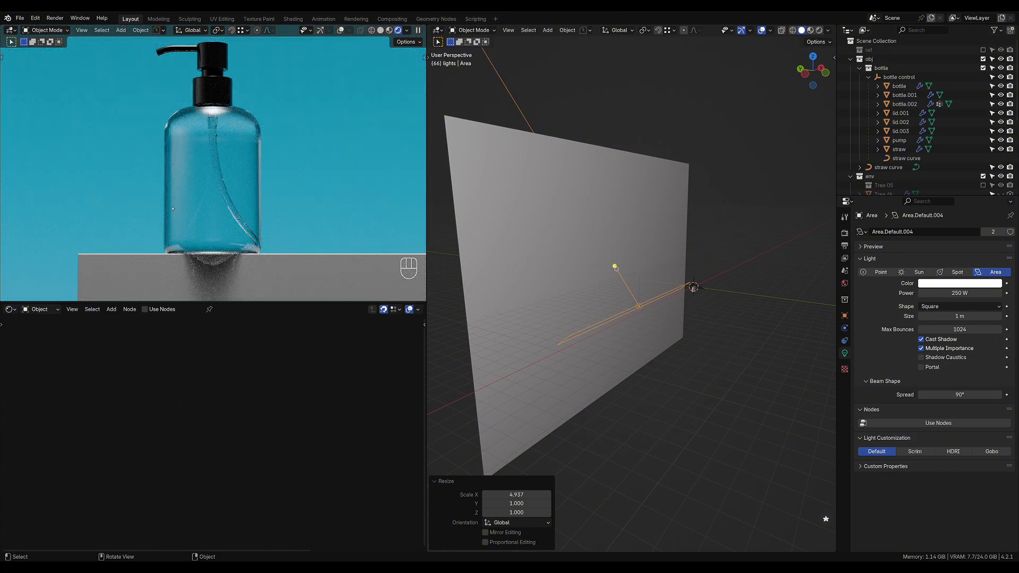
key(s)
key(x)
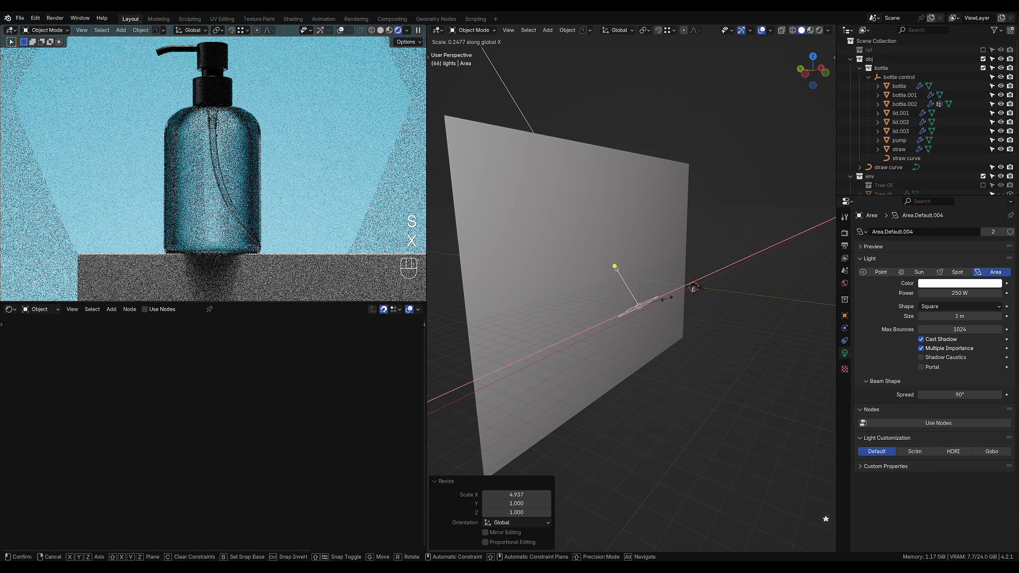
click(667, 298)
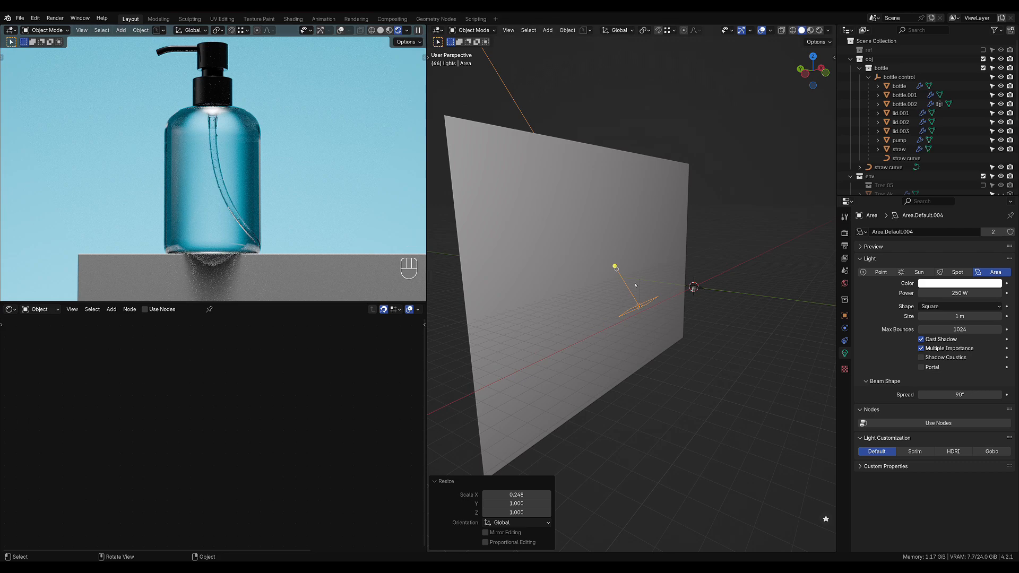
key(ctrl+z)
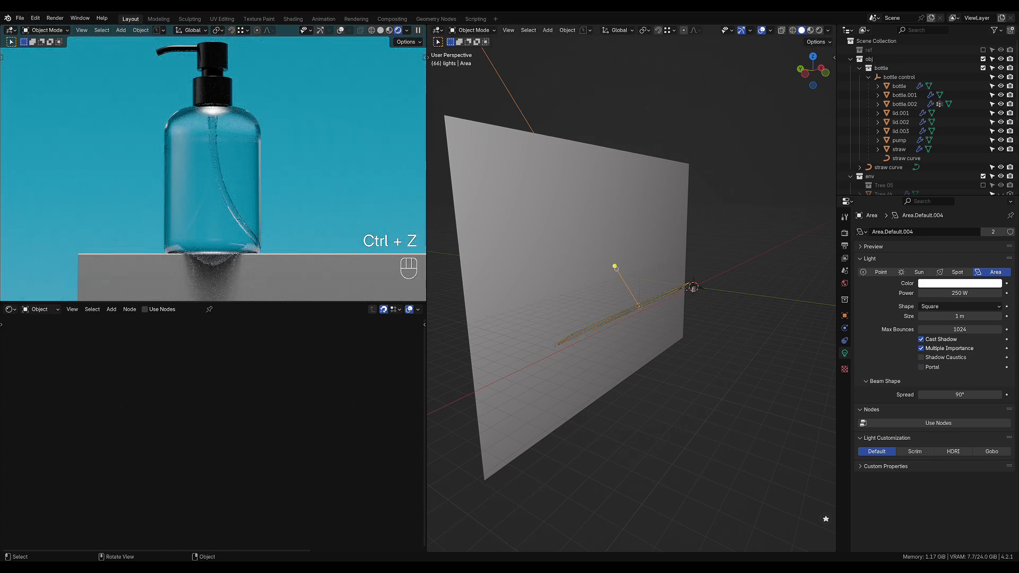
shift+middle_drag(716, 300, 663, 296)
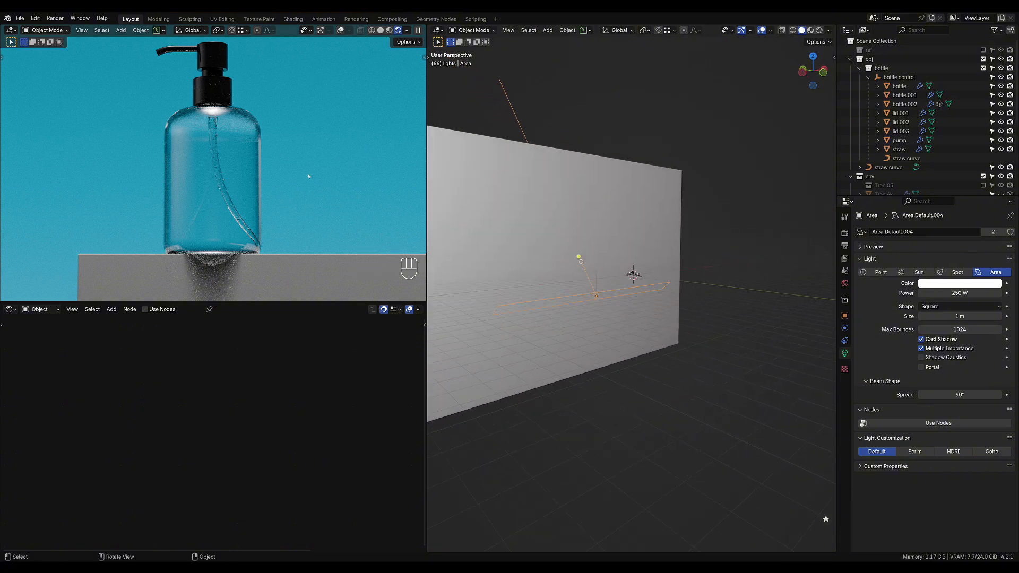
Add a new area light to the scene at the base of the soap bottle.
scroll(642, 220, up, 7)
scroll(633, 252, up, 1)
shift+middle_drag(643, 219, 557, 254)
scroll(632, 252, up, 3)
scroll(623, 330, up, 5)
middle_drag(572, 294, 548, 297)
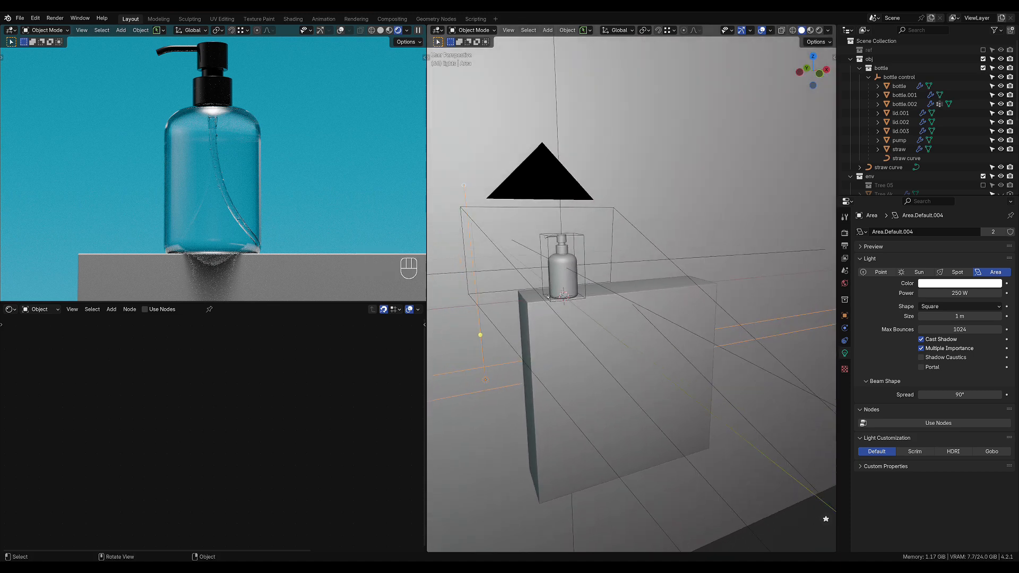
key(shift+a)
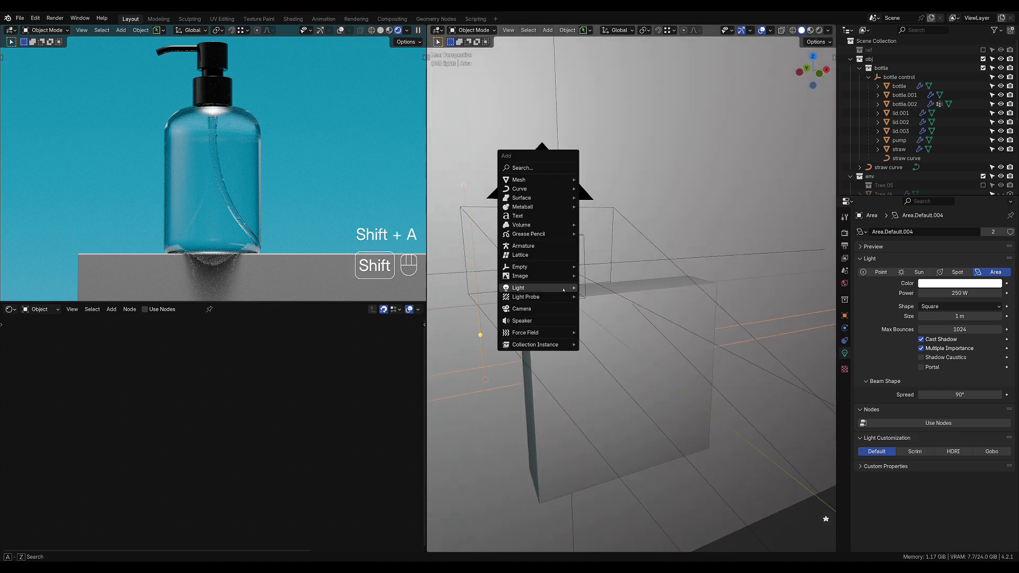
mouse_move(552, 291)
click(601, 318)
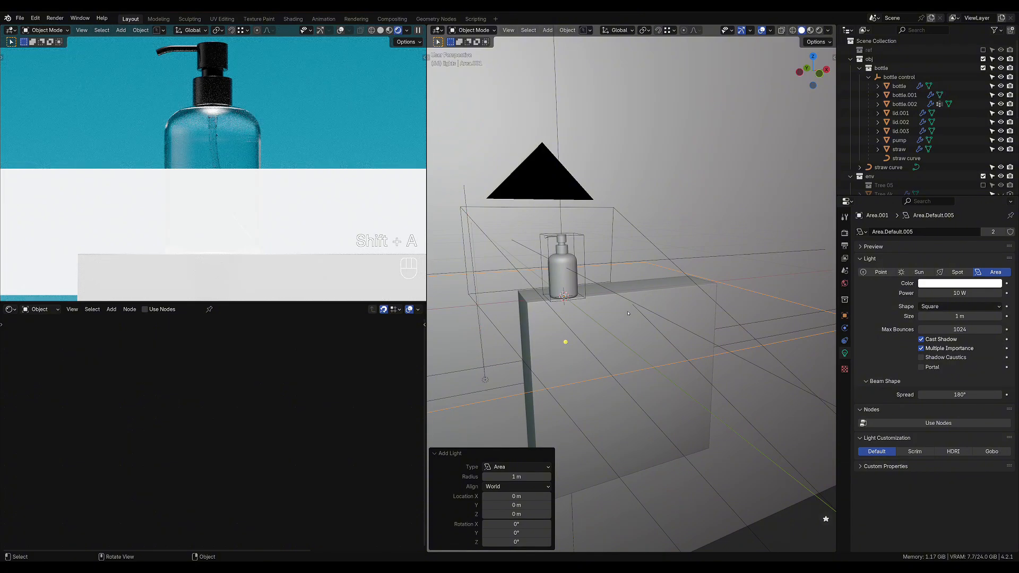
Rotate the new area light 90° around global Y and about -44.7° around global Z.
key(r)
key(x)
key(y)
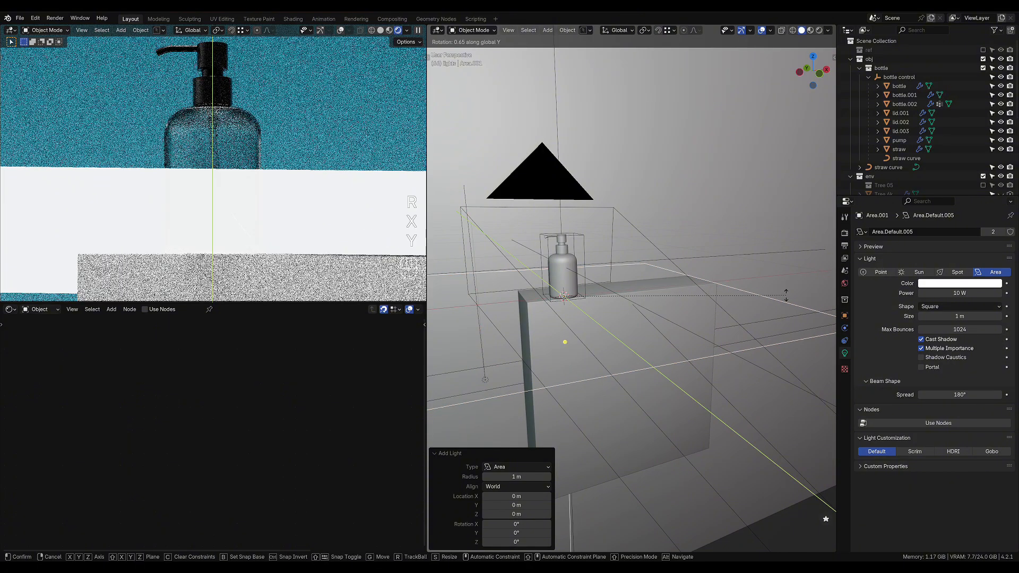
key(KP_9)
key(KP_0)
key(KP_Enter)
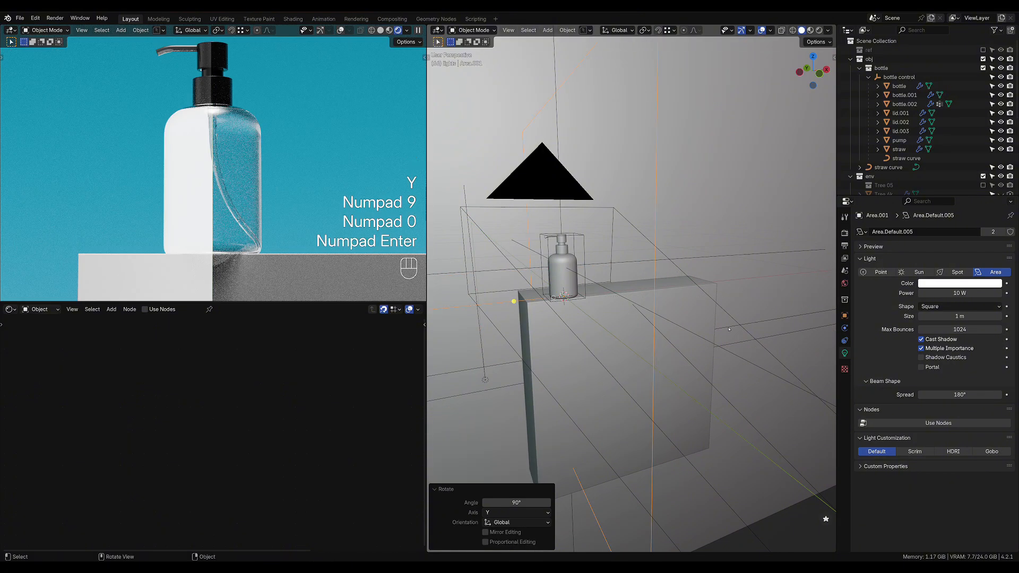
key(r)
key(z)
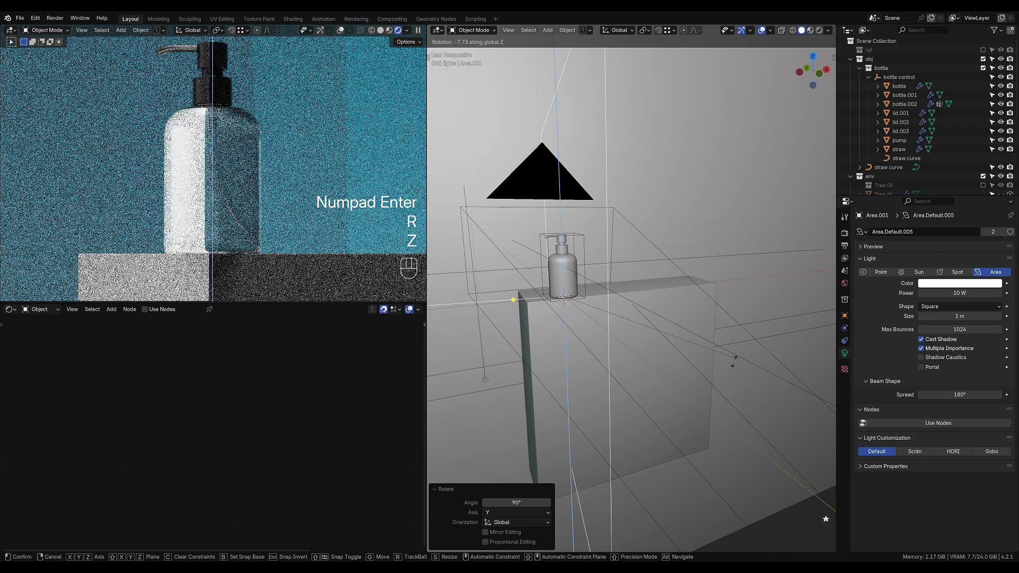
click(619, 382)
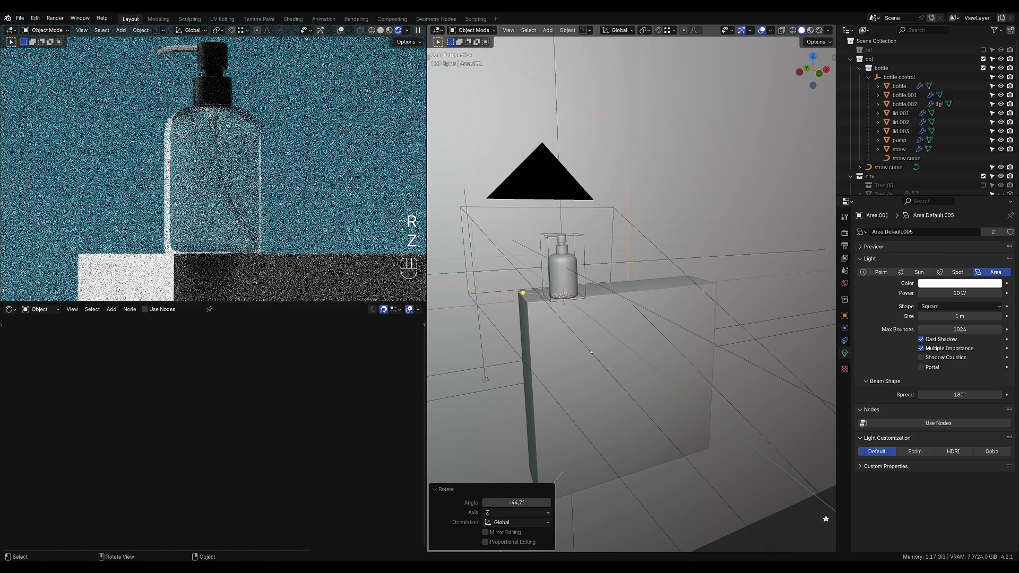
key(g)
key(y)
key(z)
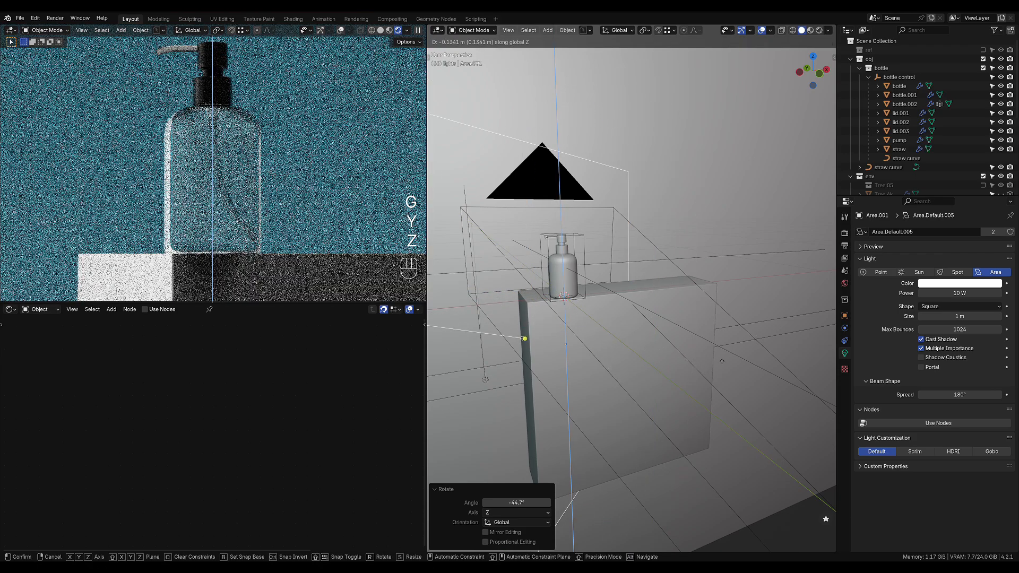
right_click(671, 367)
Move the new area light about 0.777 m along its local Z axis, away from the bottle.
scroll(637, 347, down, 4)
key(g)
key(y)
key(z)
key(z)
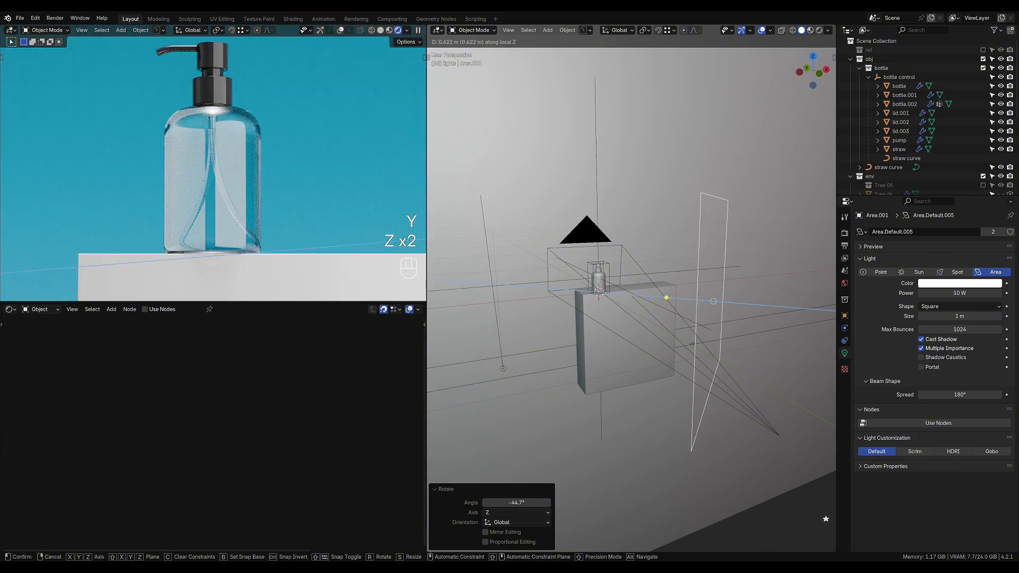
click(704, 377)
In the top view, shift the area light about 0.25 m in X and 0.2 m in Y, and turn it toward the bottle.
key(grave)
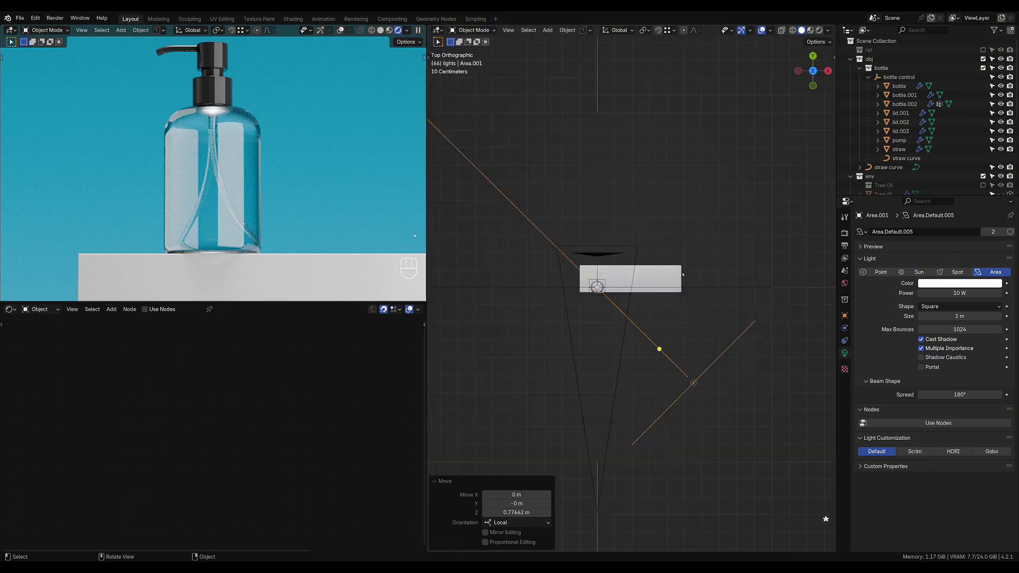
key(g)
click(767, 342)
key(r)
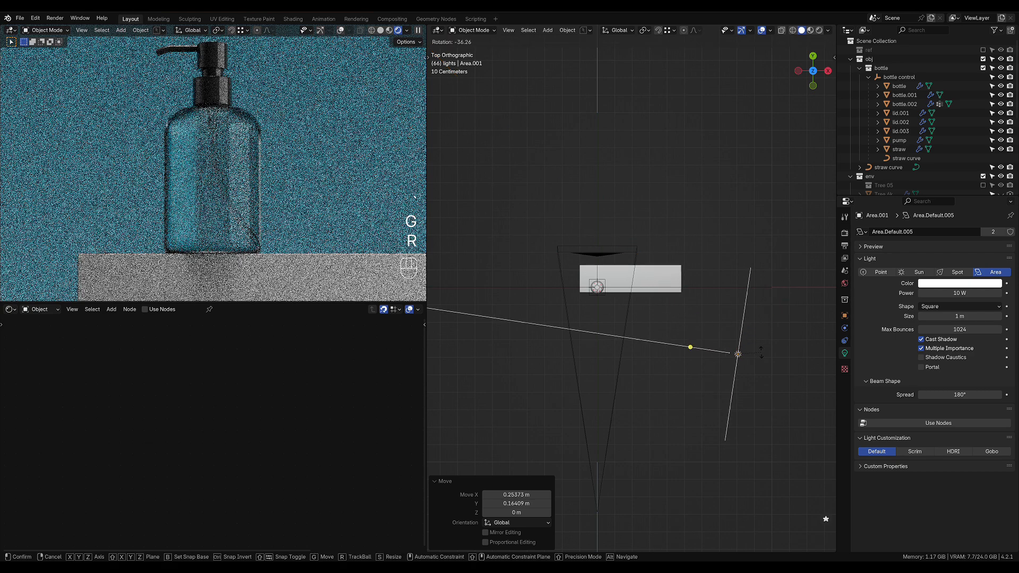
click(762, 356)
key(g)
click(760, 356)
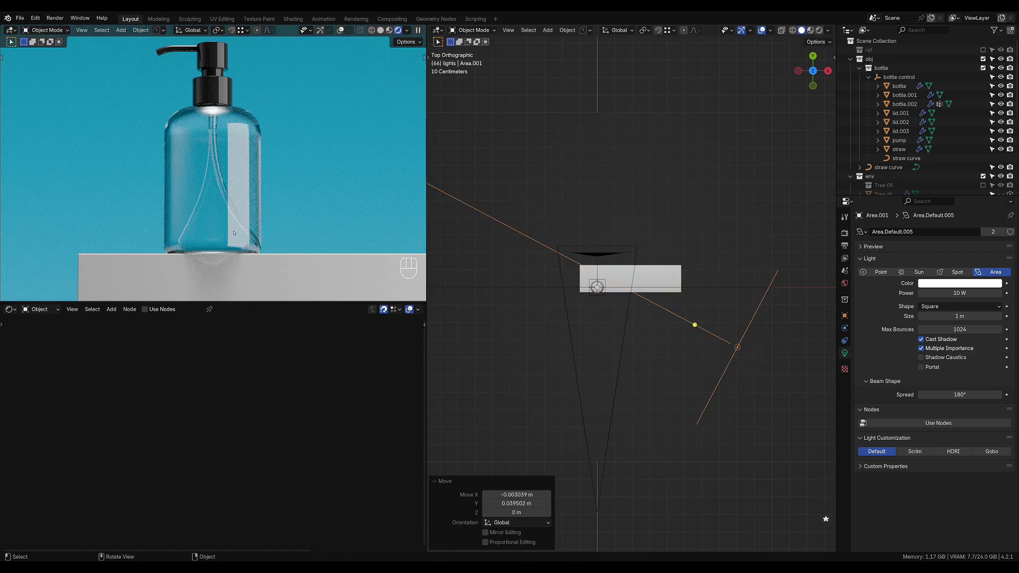
key(s)
key(x)
key(x)
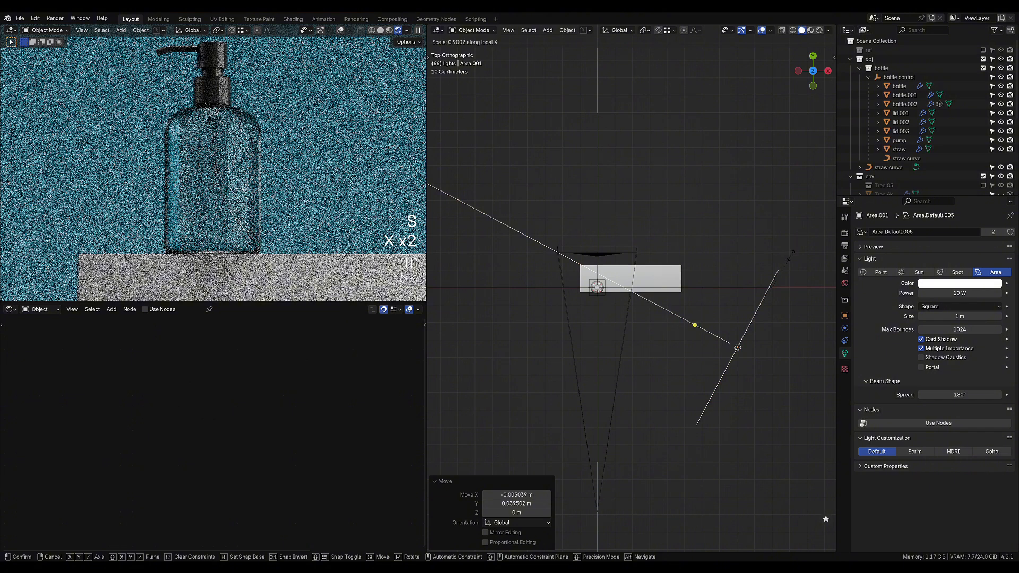
right_click(789, 259)
Scale the area light by about 0.473 along local Y, and move it about -0.05 m in X and -0.03 m in Y.
middle_drag(776, 291, 743, 246)
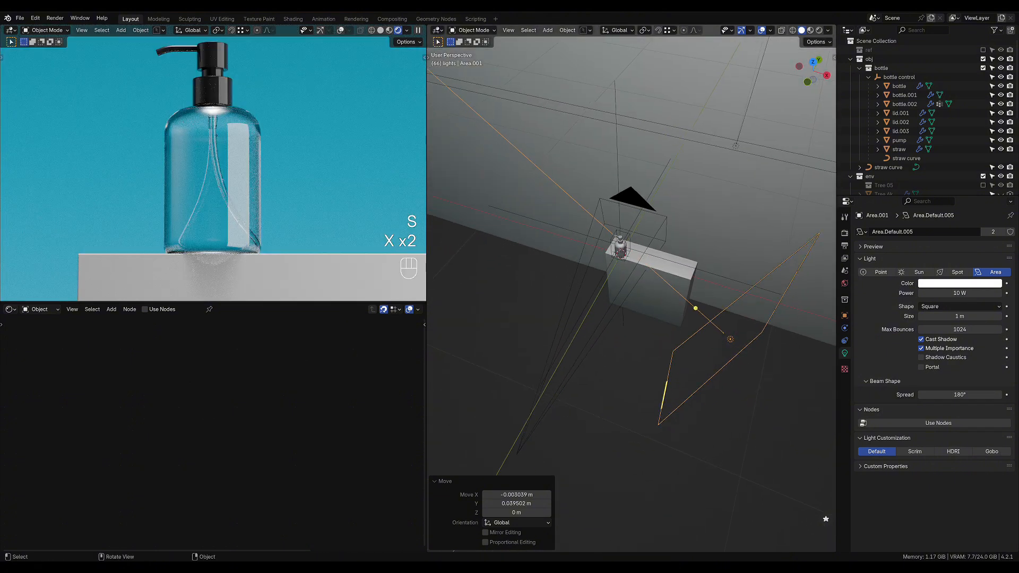
key(s)
key(y)
key(y)
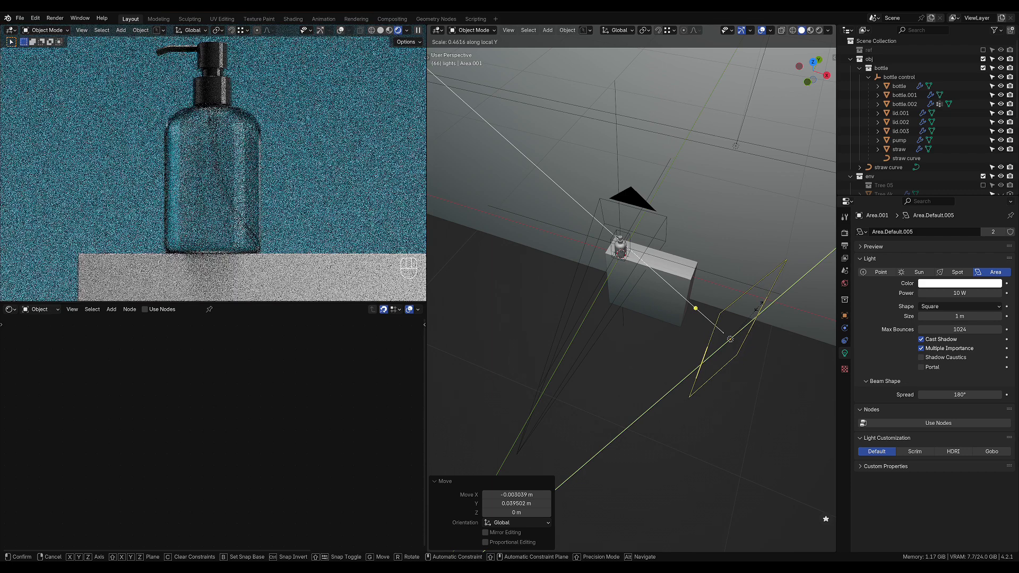
click(675, 316)
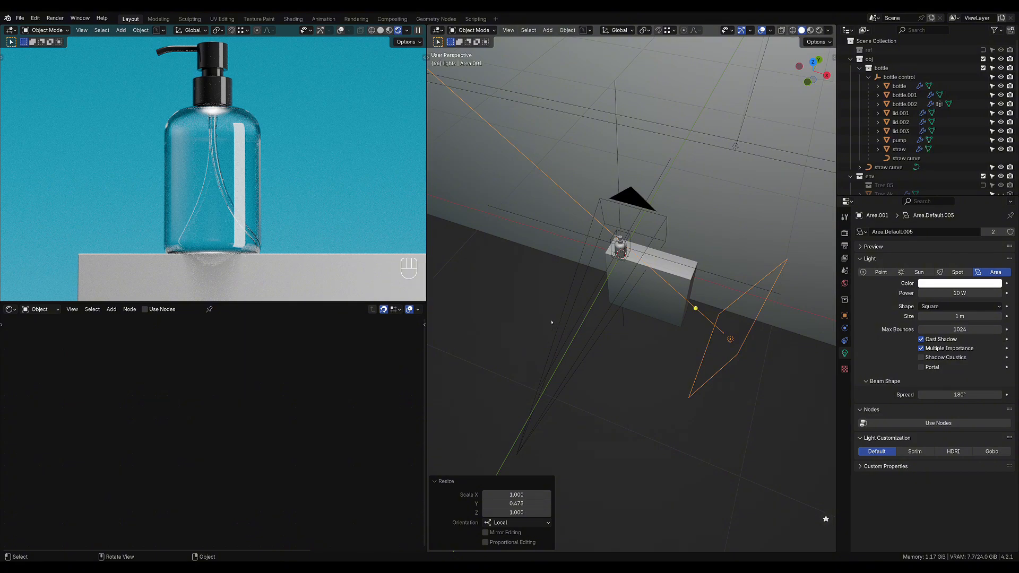
key(KP_7)
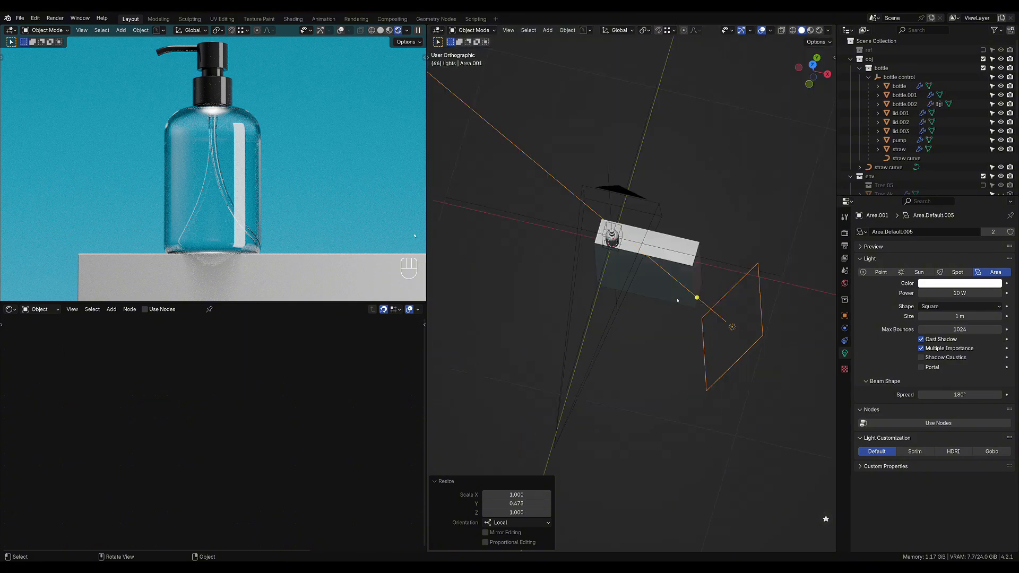
key(g)
click(755, 317)
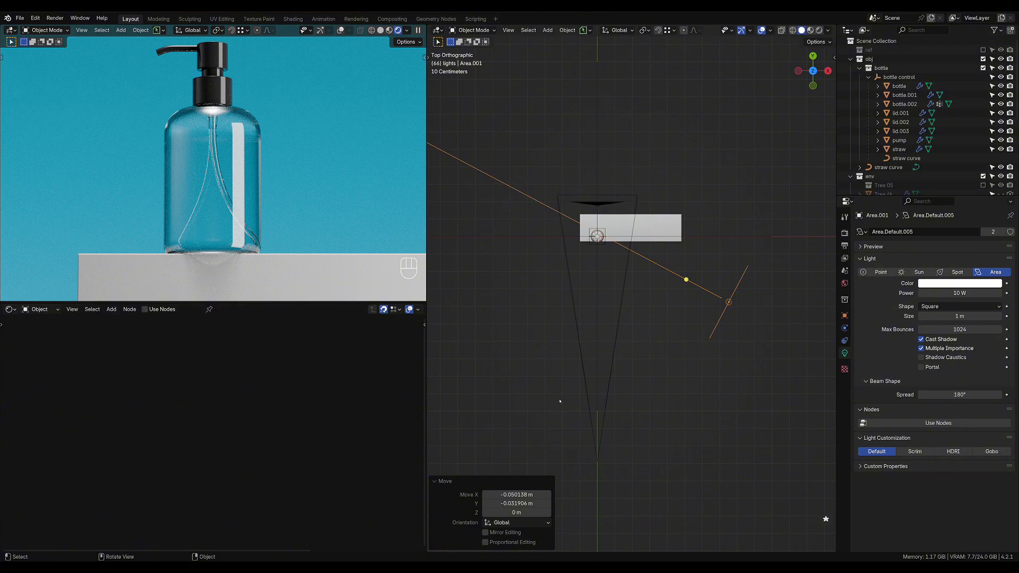
Switch the area light's customization to HDRI and apply the bright square softbox texture with soft edges.
click(945, 451)
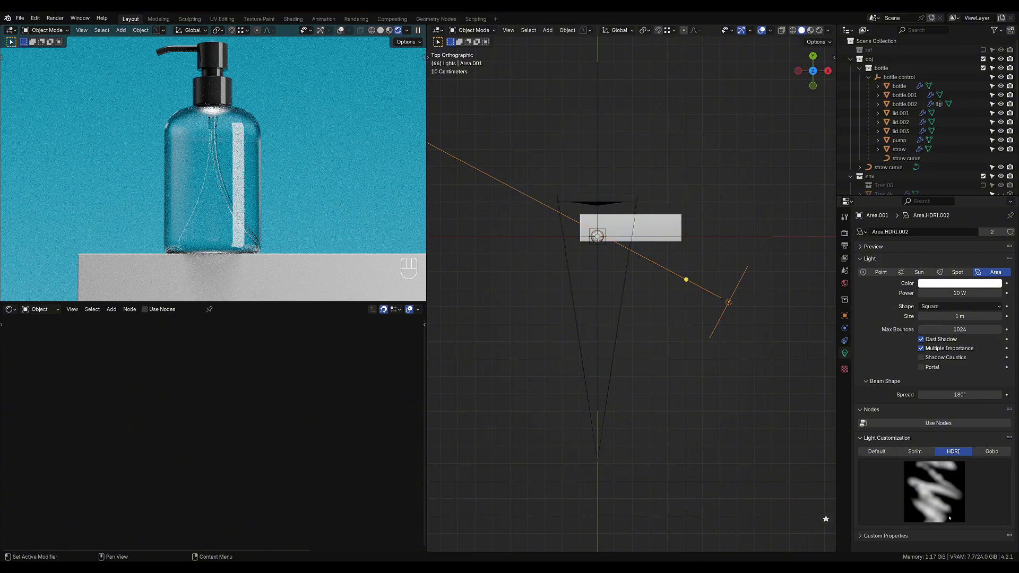
click(938, 492)
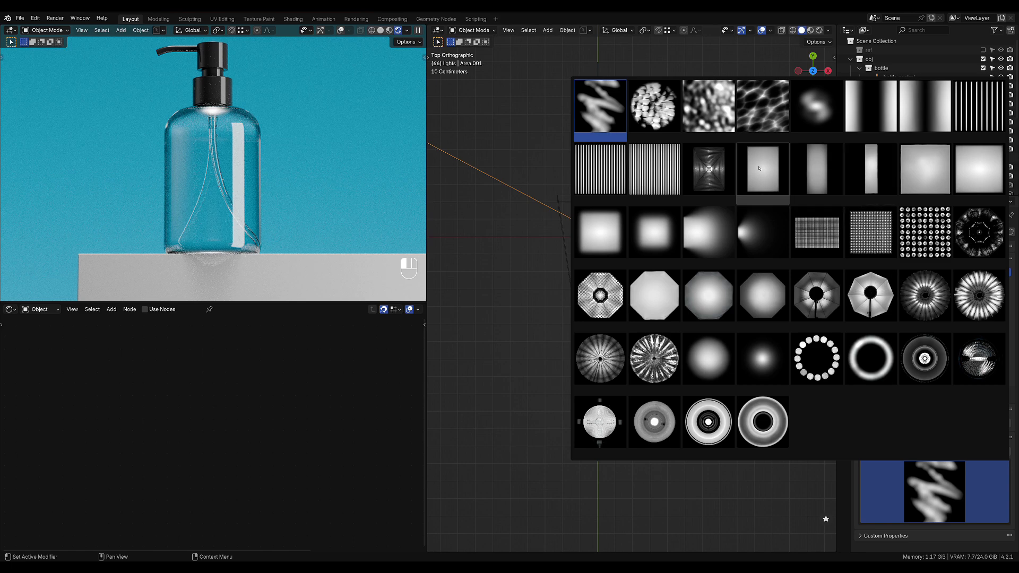
click(976, 173)
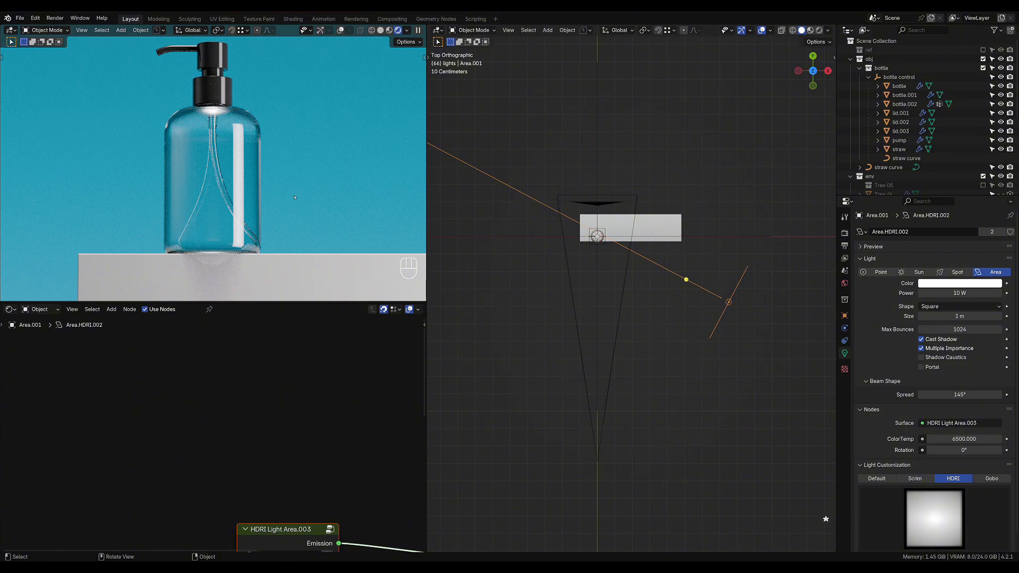
Scale the softbox light up uniformly by about 1.686 and set its power to 8 W.
scroll(294, 198, up, 4)
shift+middle_drag(302, 93, 268, 170)
scroll(268, 170, up, 5)
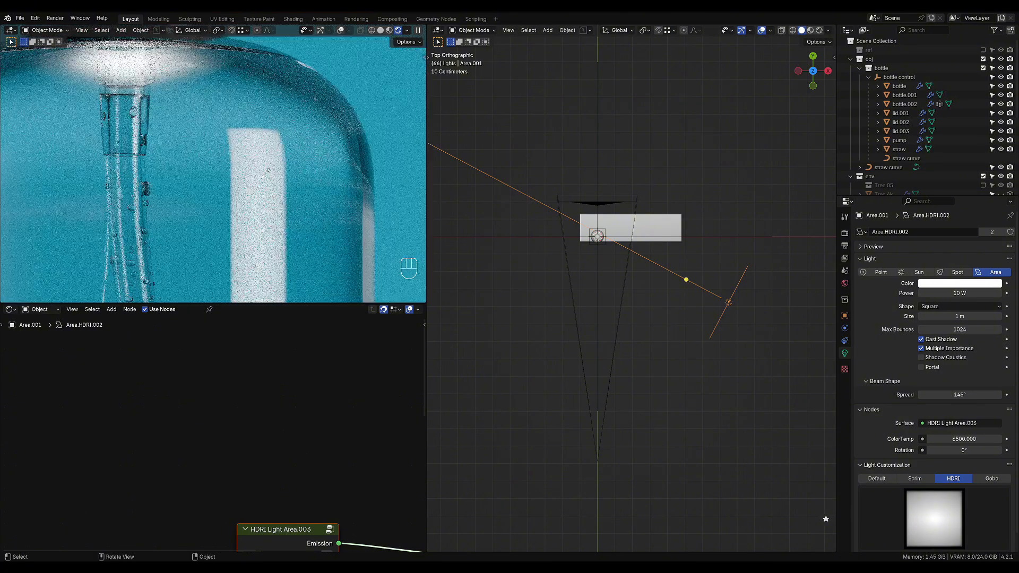
scroll(273, 260, down, 5)
shift+middle_drag(271, 253, 274, 128)
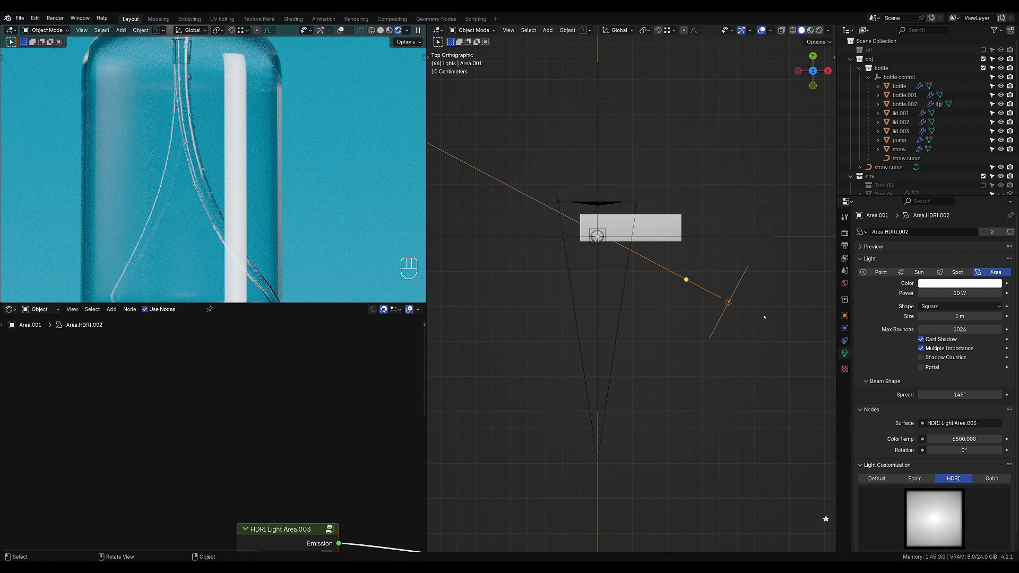
key(s)
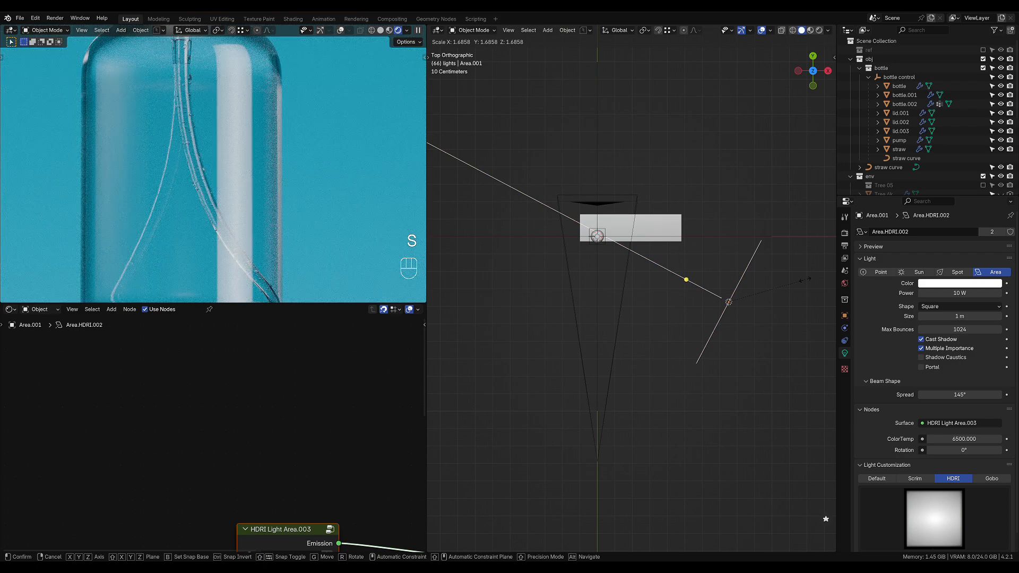
click(805, 280)
click(966, 293)
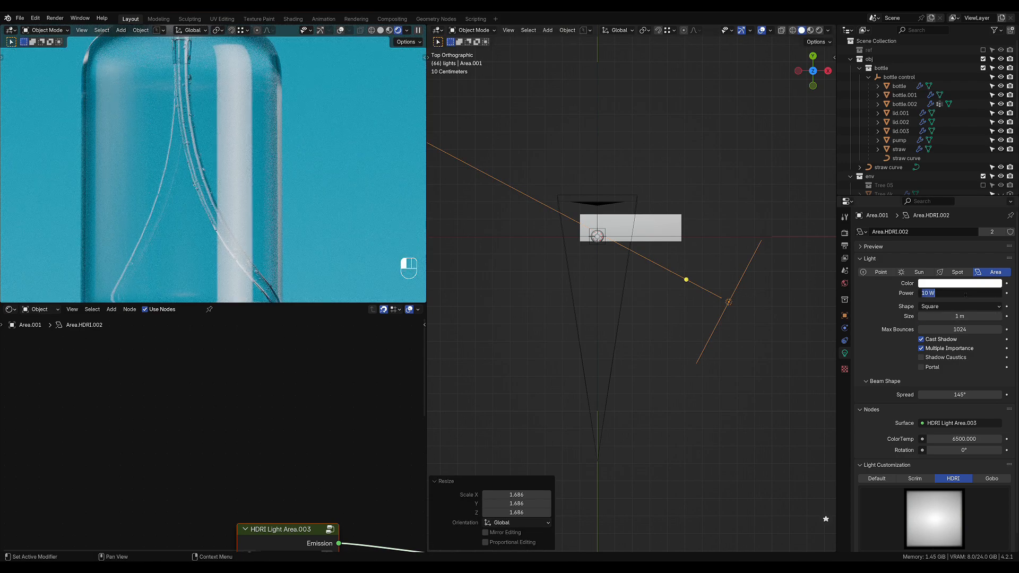
text(8)
key(Return)
Nudge the softbox light slightly in the top view and rotate it about 3.9° around global Z.
key(g)
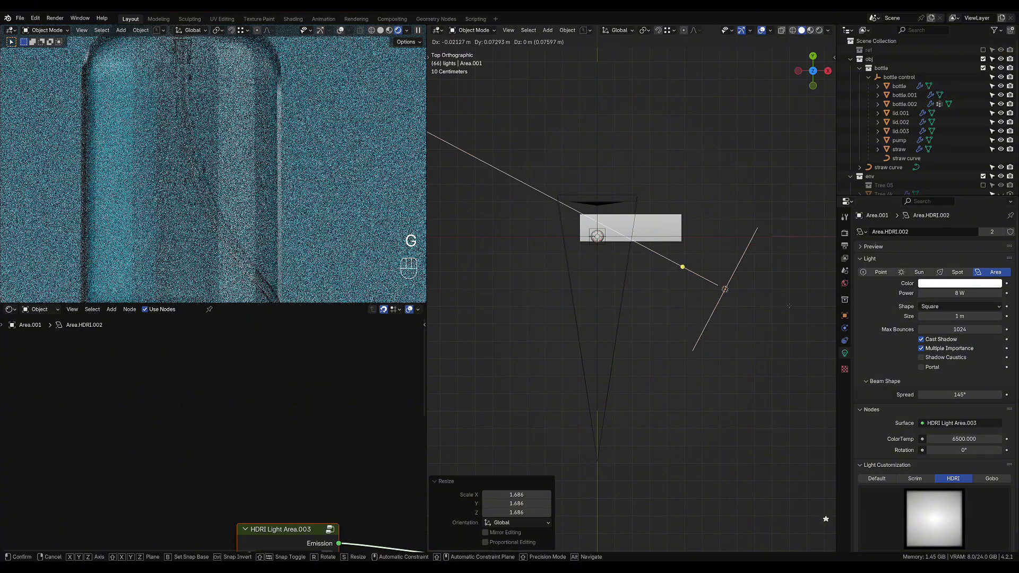
click(792, 314)
key(r)
key(z)
click(793, 310)
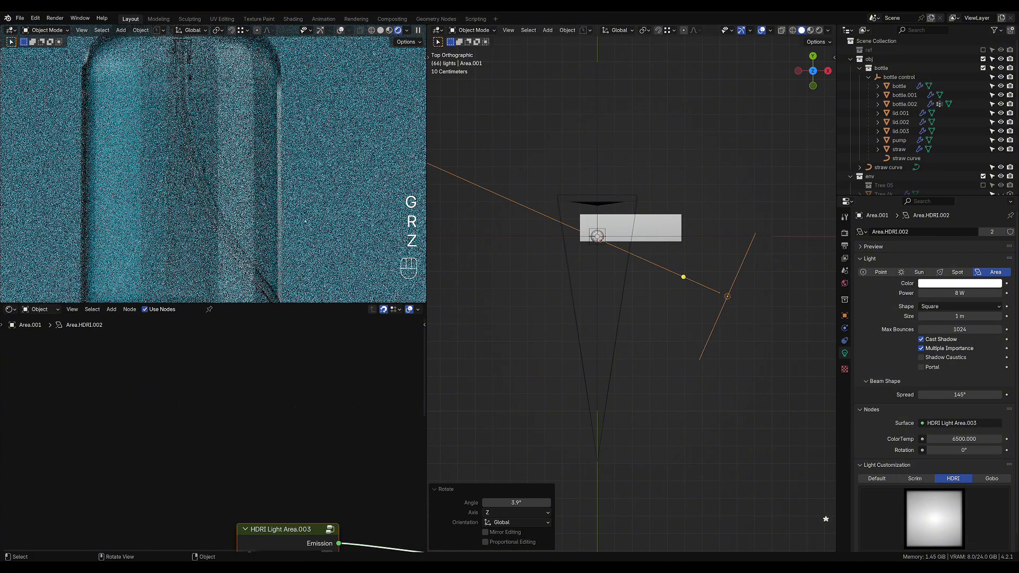
Duplicate the softbox light to the opposite side of the bottle, rotated about 113° around Z to face it.
scroll(305, 220, down, 5)
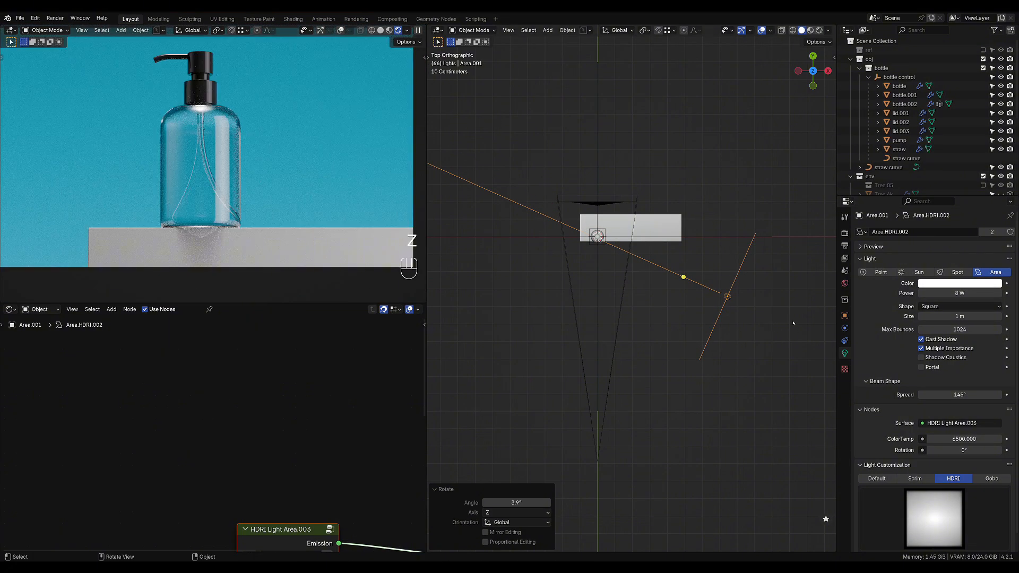
key(shift+d)
key(g)
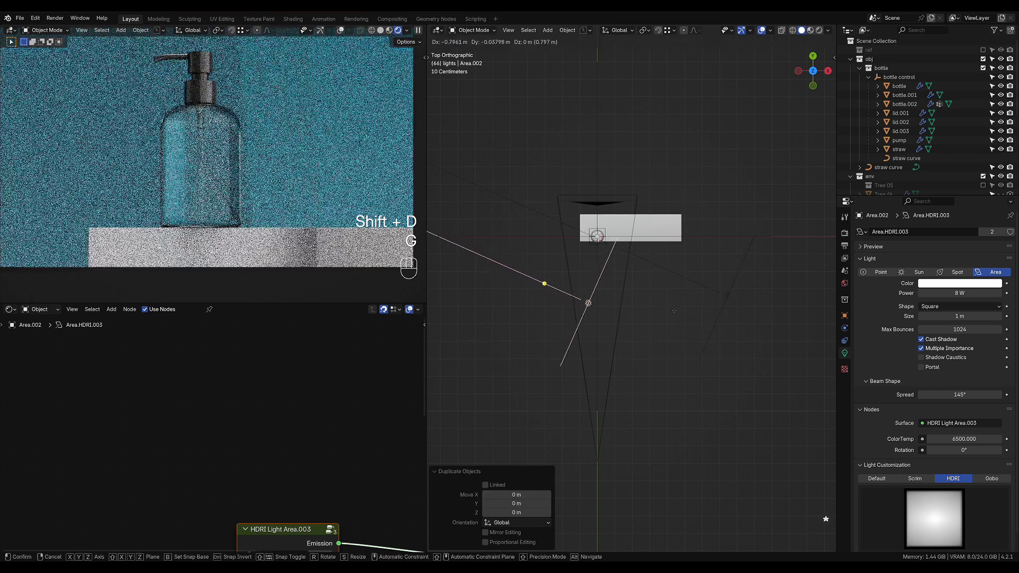
click(630, 312)
key(r)
click(535, 431)
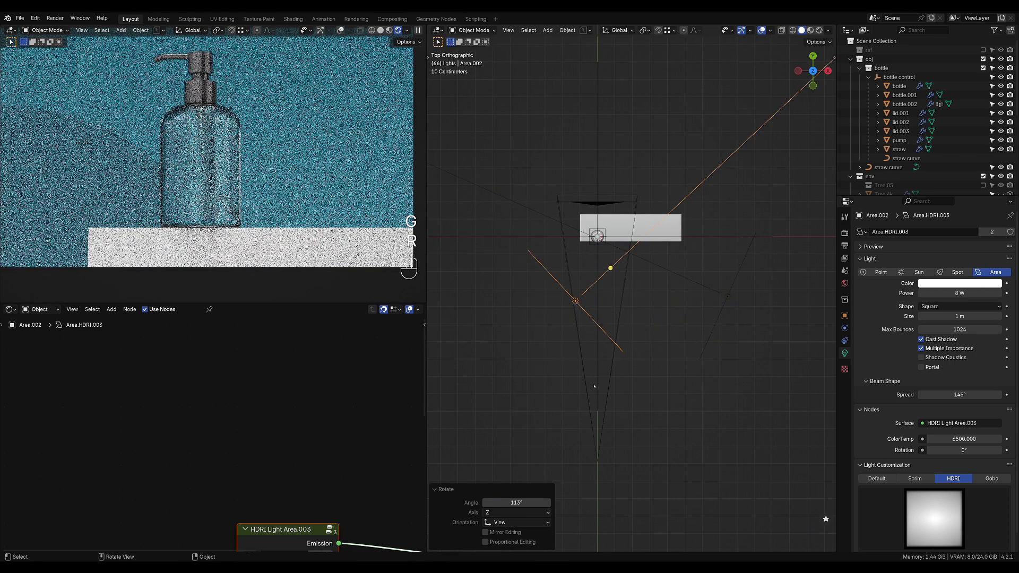
key(g)
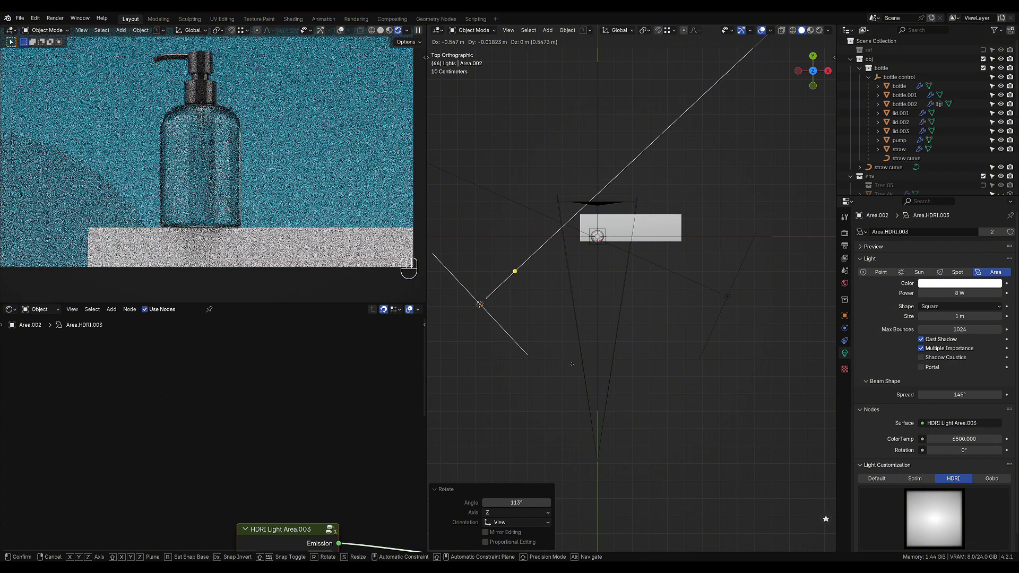
click(568, 370)
Scale the duplicated light by about 0.498 along local Y and change its HDRI texture to the narrow vertical strip.
key(s)
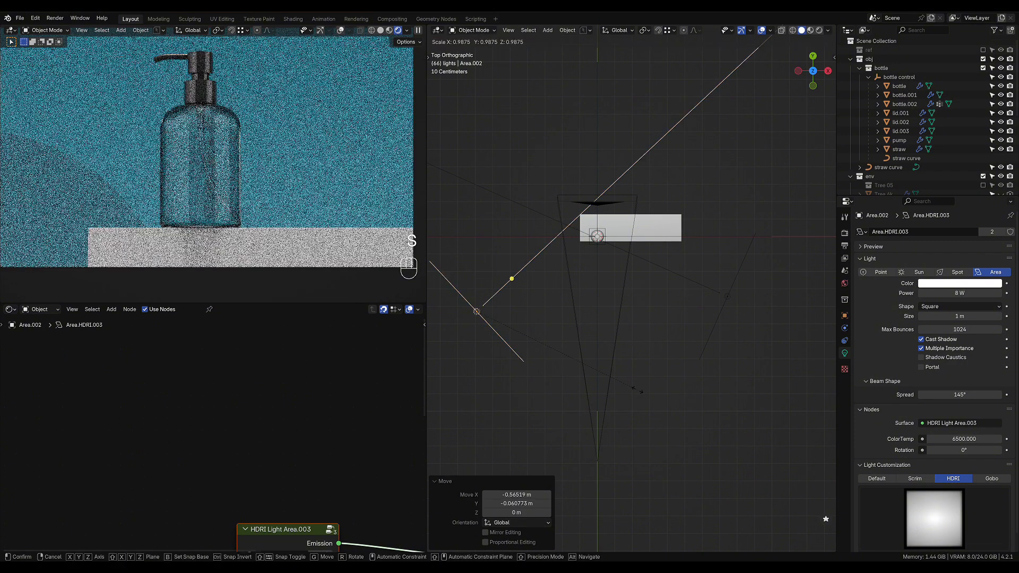
key(y)
key(y)
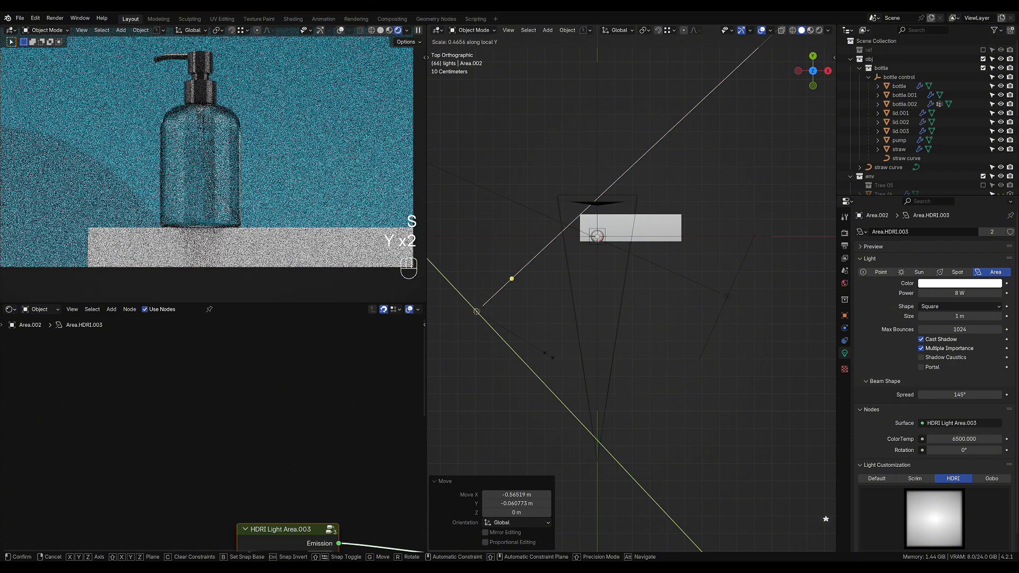
click(552, 363)
click(933, 517)
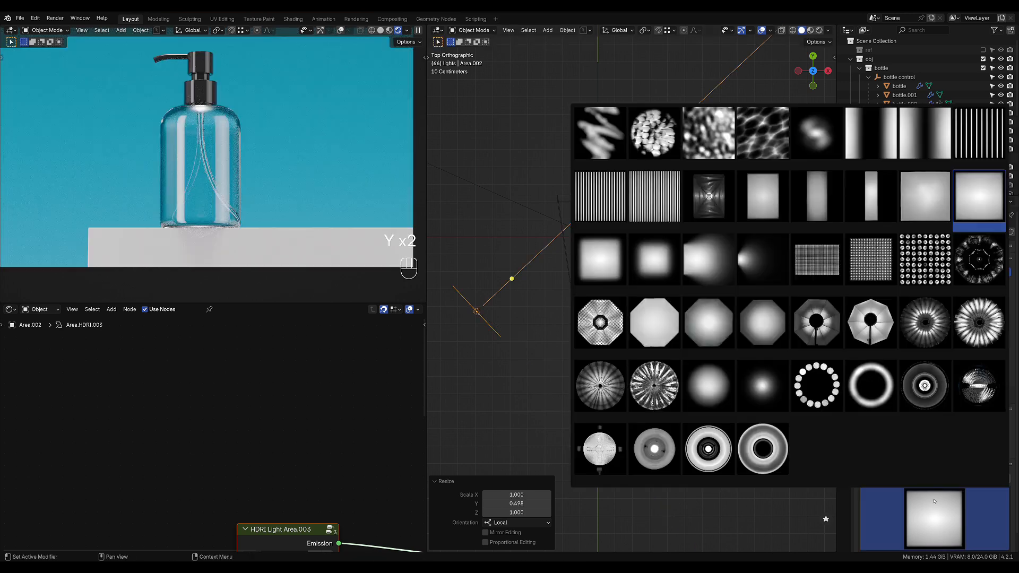
click(866, 207)
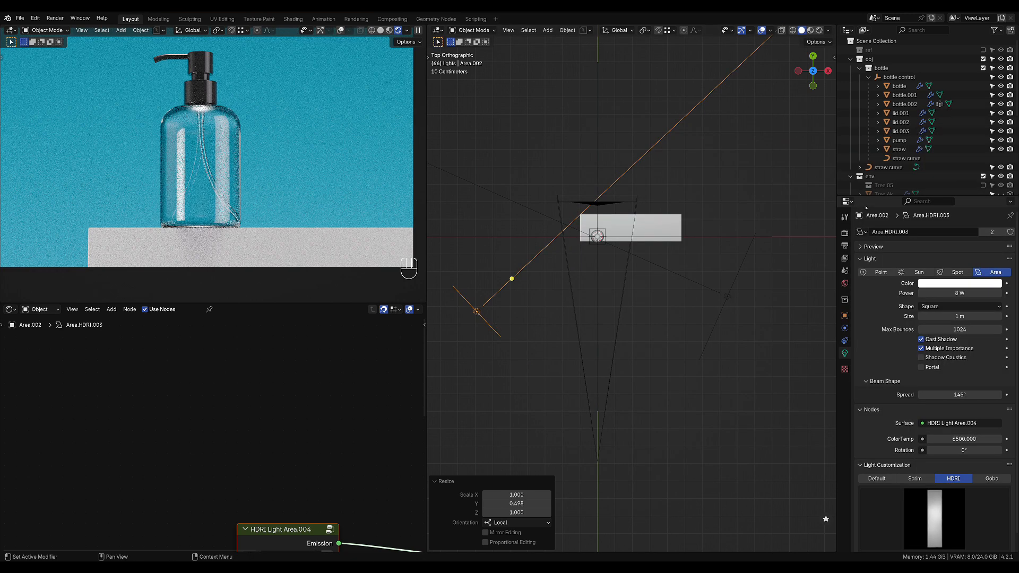
Scale the narrow light by about 2.363 along its local Y axis and raise it about 0.159 m along global Z.
middle_drag(566, 288, 500, 218)
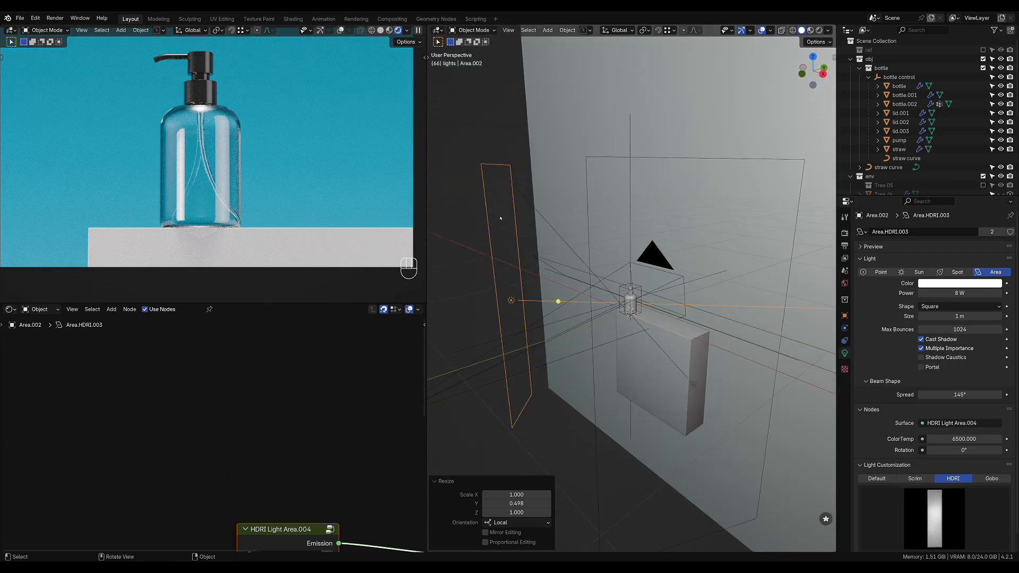
key(s)
key(x)
key(x)
key(y)
key(y)
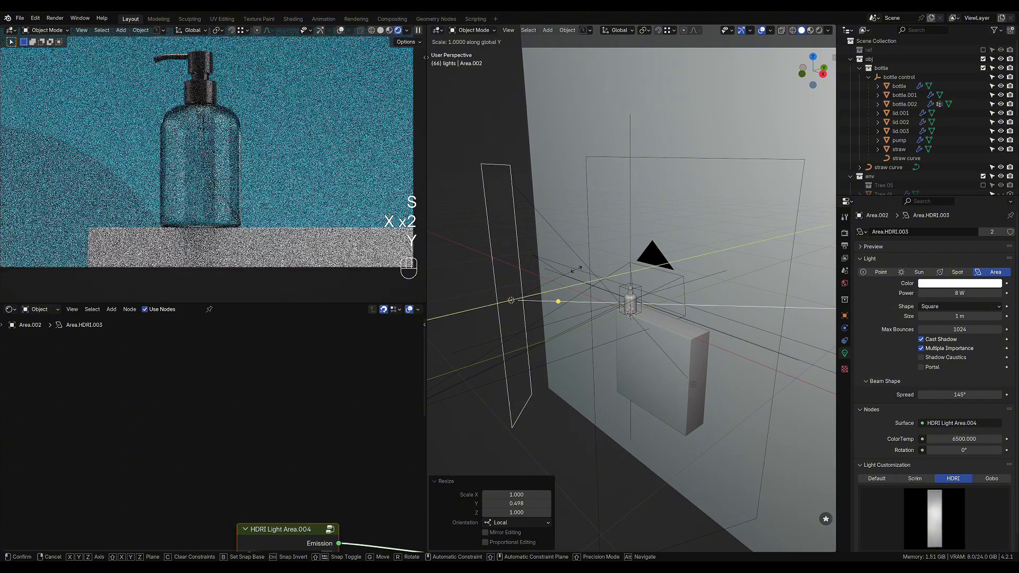
click(596, 267)
key(g)
key(z)
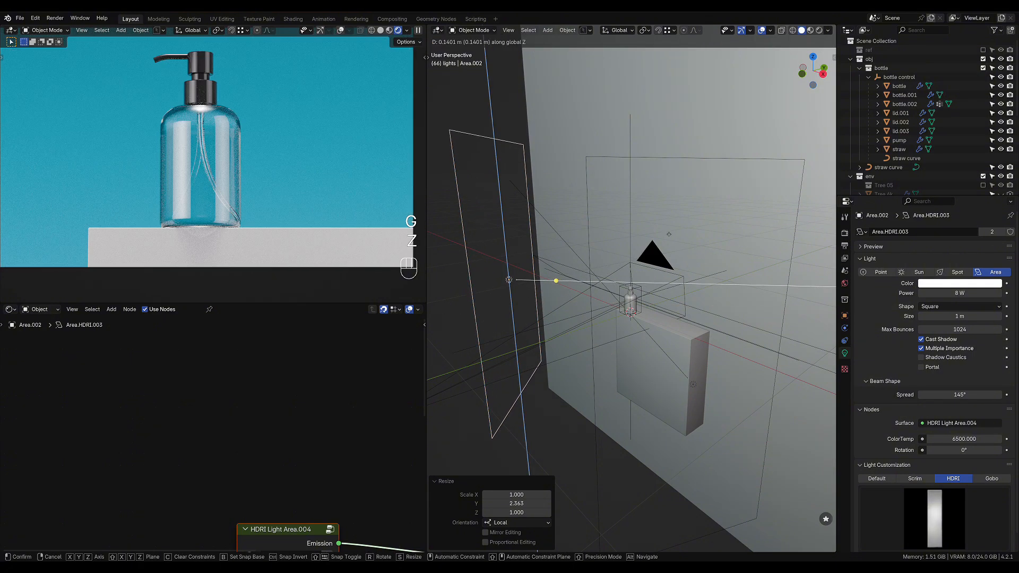
click(669, 234)
Scale the light by about 0.425 along local Y and change its HDRI texture to the soft-edged rounded square.
key(s)
key(y)
key(y)
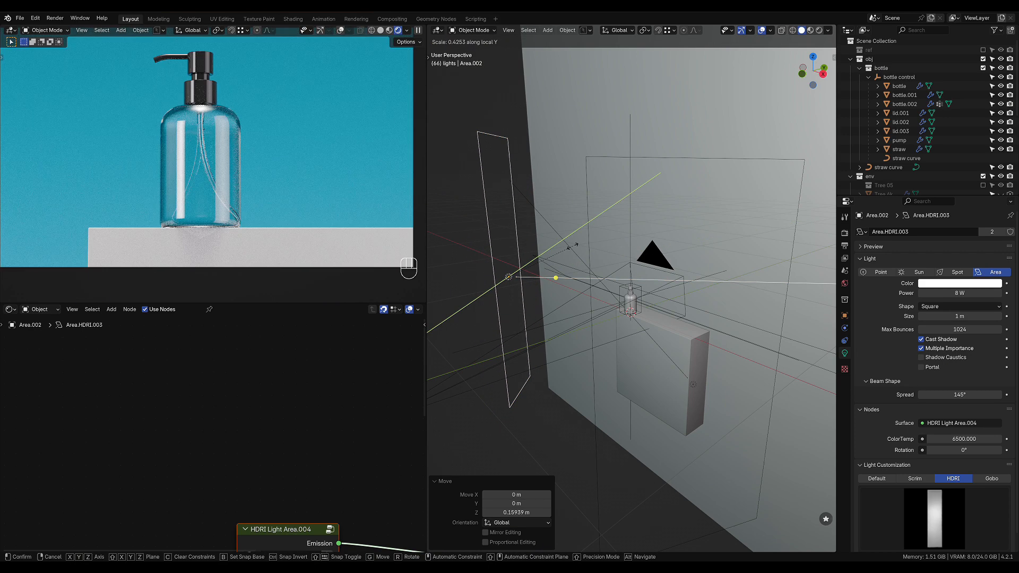
click(572, 247)
click(933, 517)
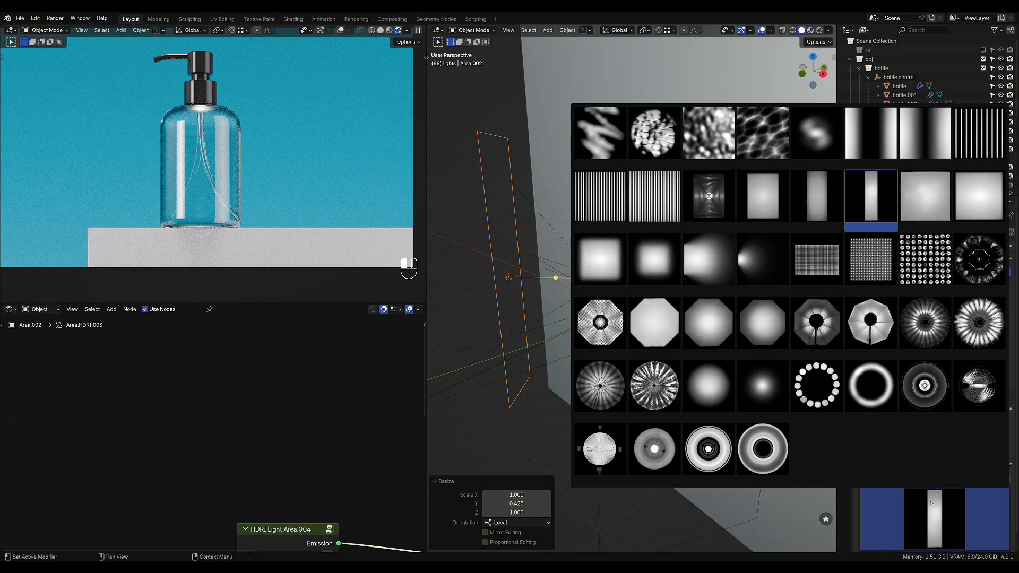
click(603, 250)
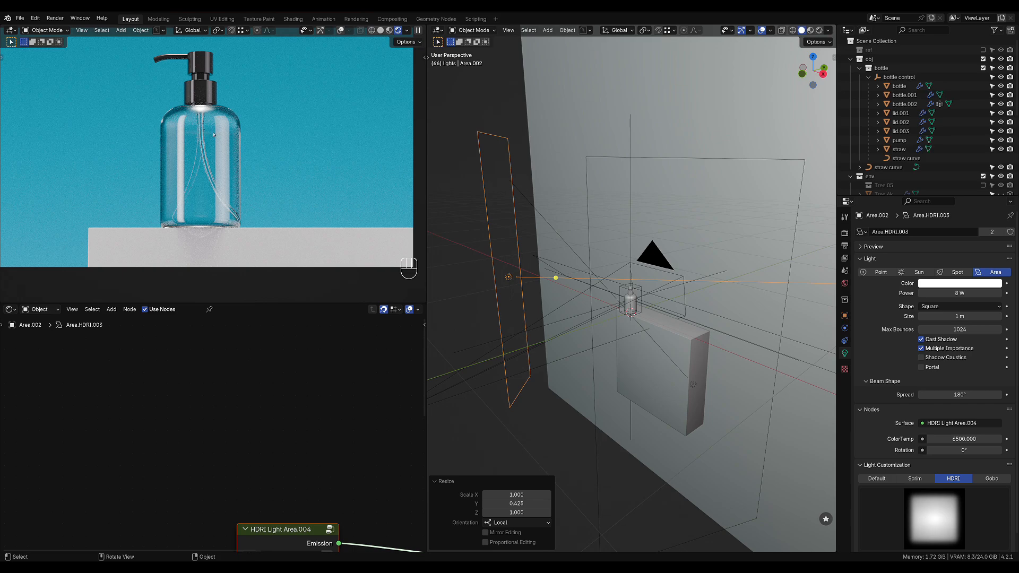
Set the power of the large softbox light on the opposite side of the bottle to 2 W.
click(593, 200)
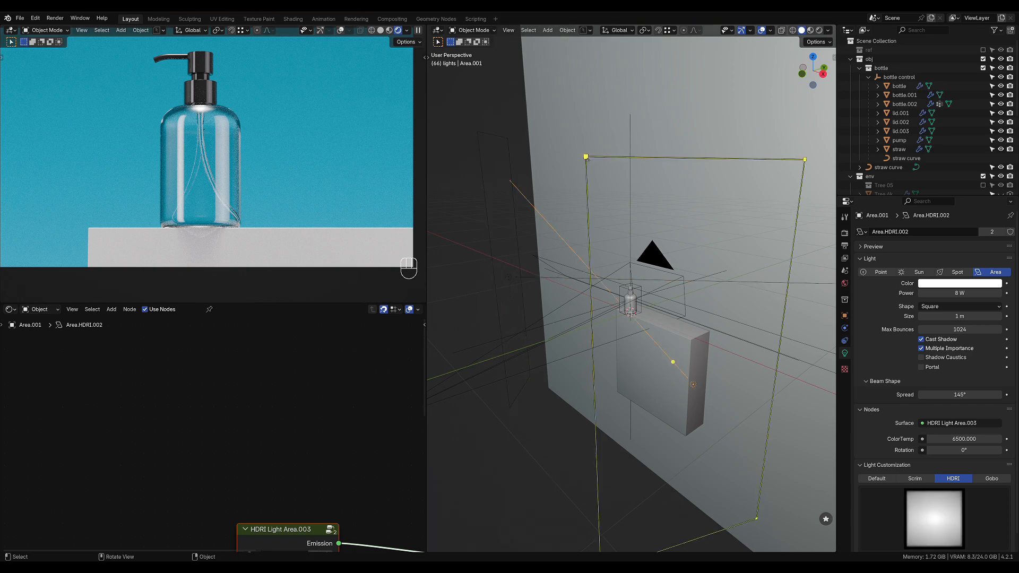
click(963, 296)
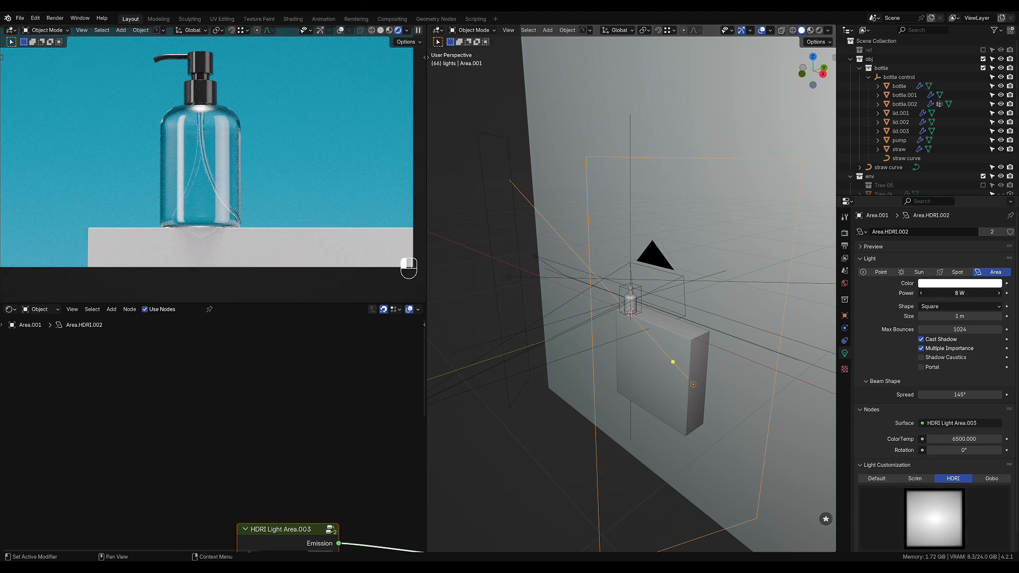
text(2)
key(Return)
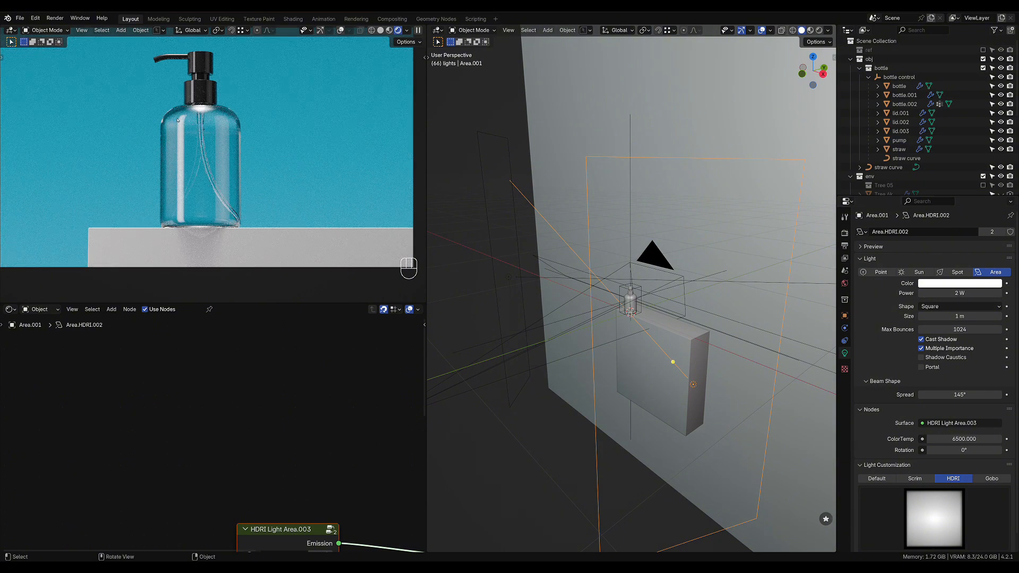
click(516, 207)
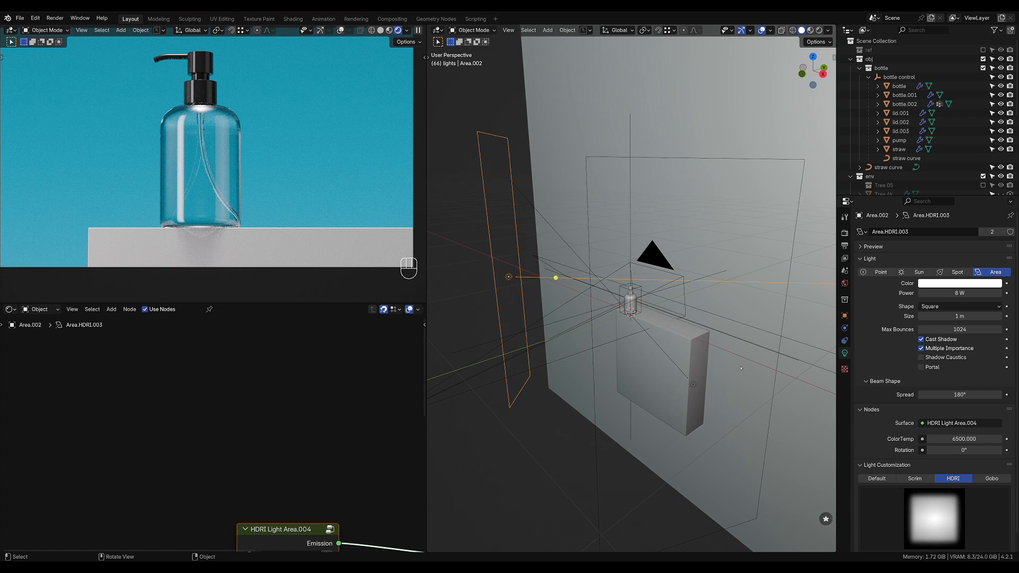
Add a new area light at the world origin.
middle_drag(594, 314, 631, 327)
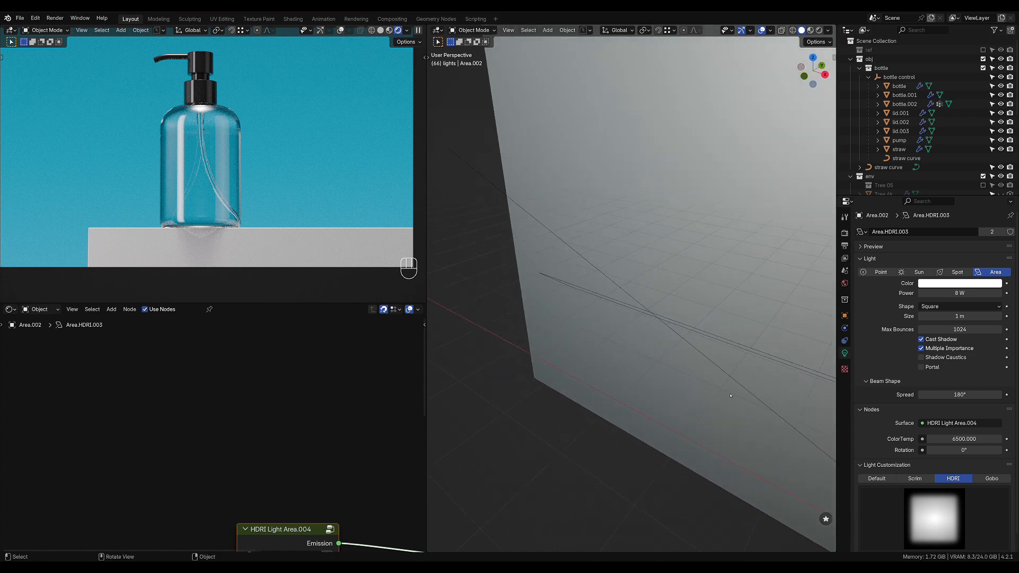
shift+middle_drag(730, 396, 733, 383)
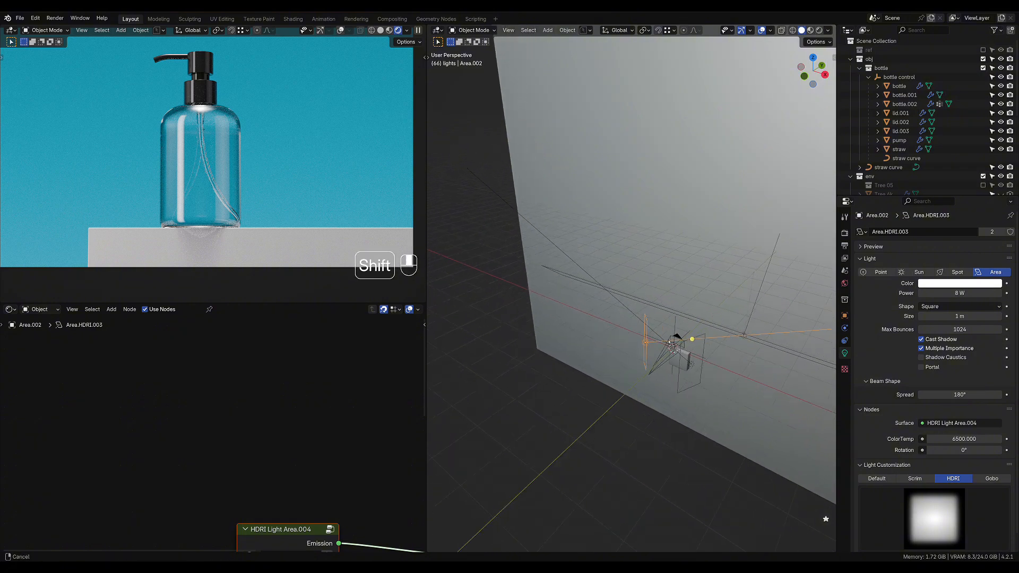
shift+middle_drag(668, 341, 645, 325)
key(shift+a)
mouse_move(645, 342)
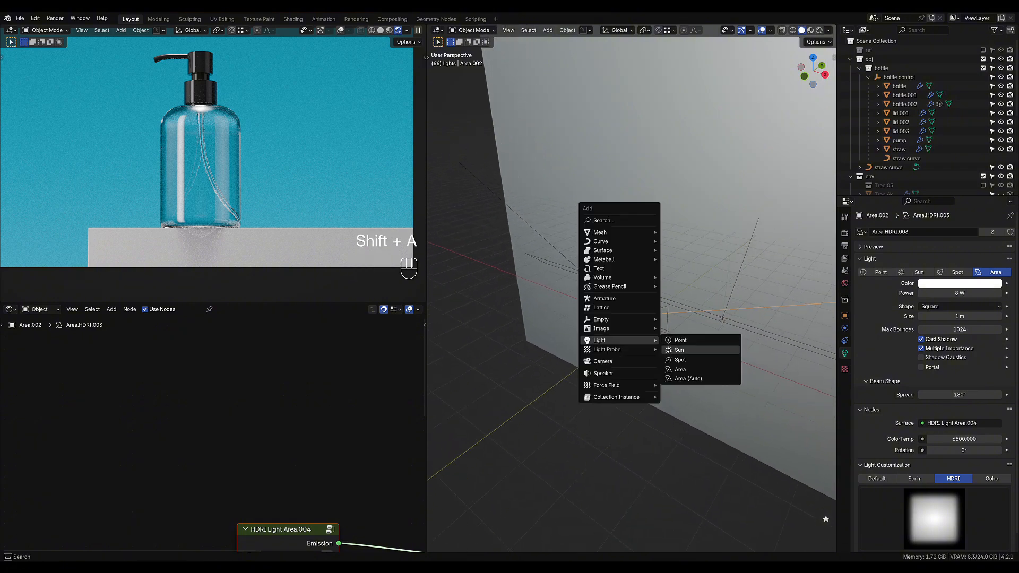
click(678, 370)
Rotate the new area light -90° around global X and move it about 0.367 m along Y behind the bottle.
shift+middle_drag(671, 367, 640, 313)
scroll(639, 313, up, 7)
shift+middle_drag(614, 389, 625, 320)
scroll(631, 334, up, 4)
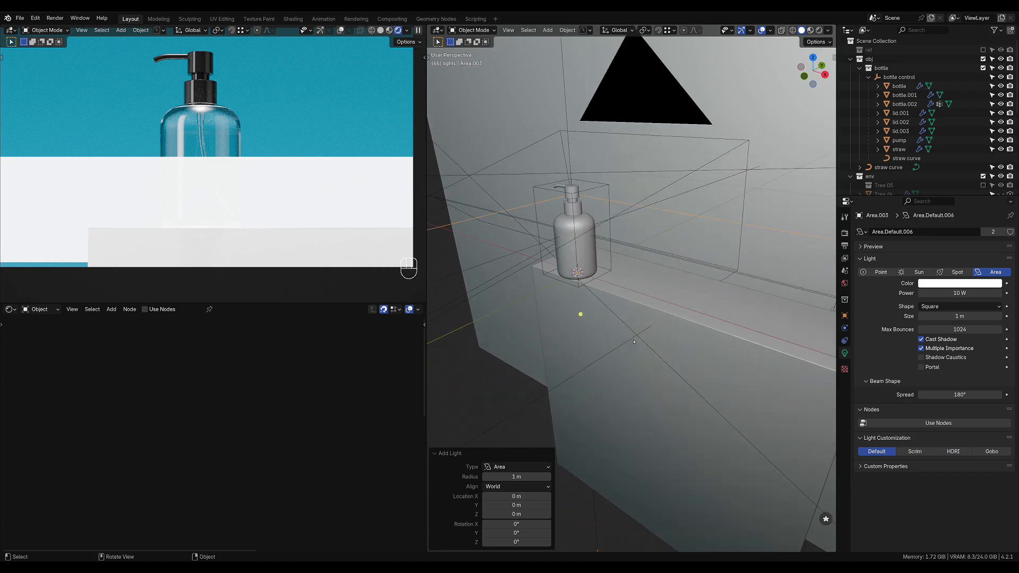
key(r)
key(x)
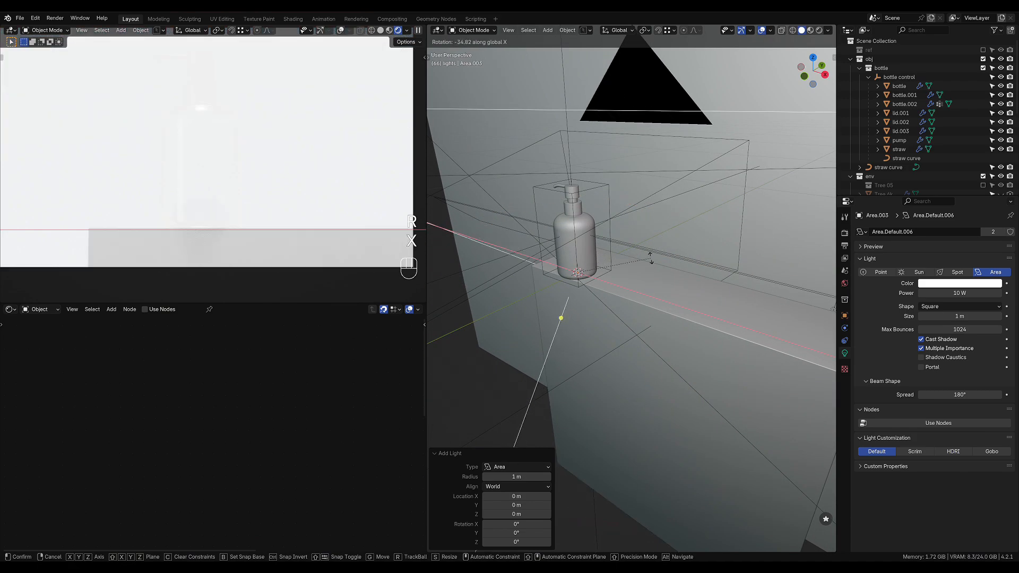
key(KP_9)
key(KP_0)
key(KP_Subtract)
key(KP_Enter)
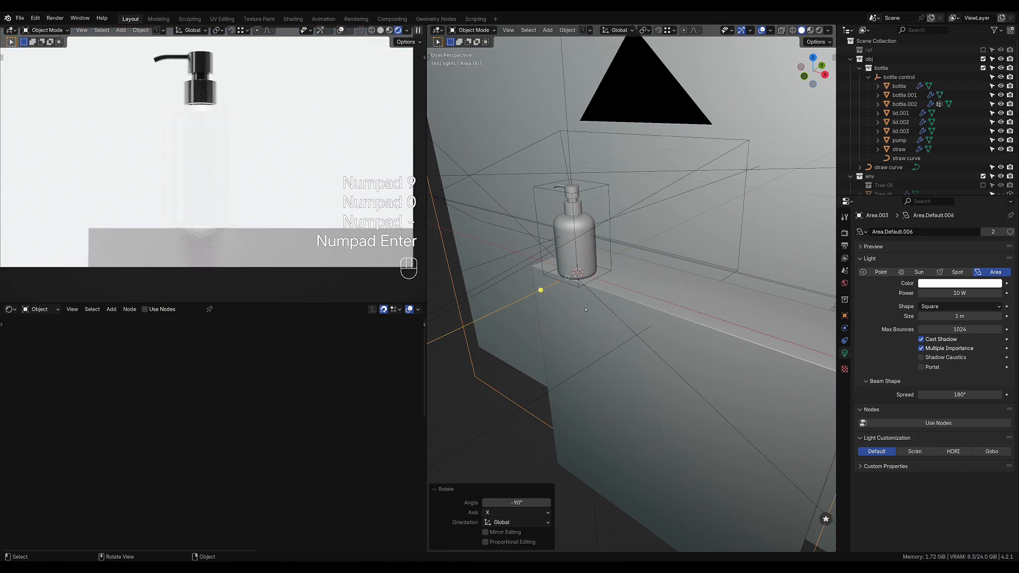
key(g)
key(y)
click(663, 249)
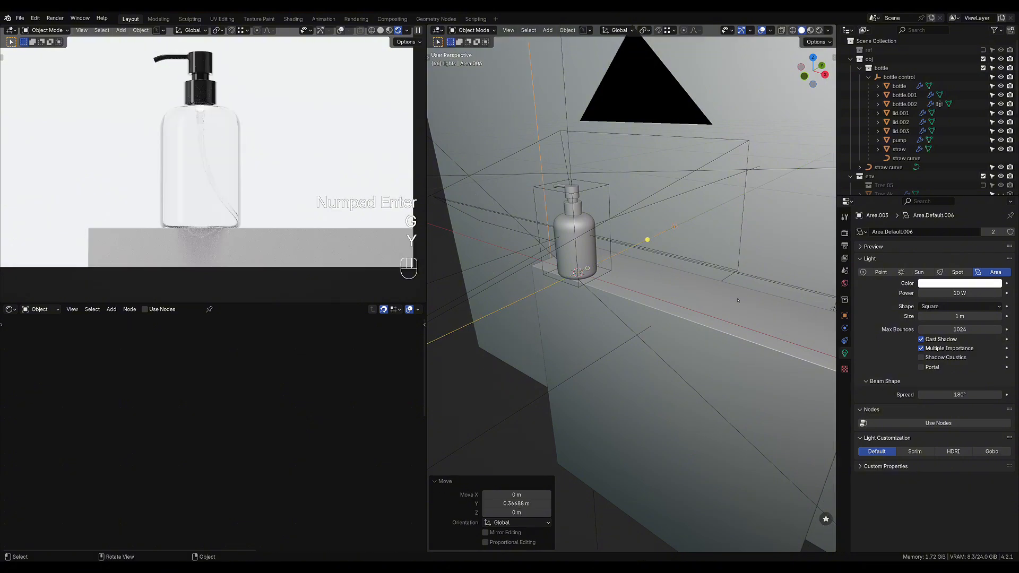
Scale the light behind the bottle uniformly by about 0.182 and raise it about 0.206 m along Z.
key(s)
click(684, 244)
key(g)
key(z)
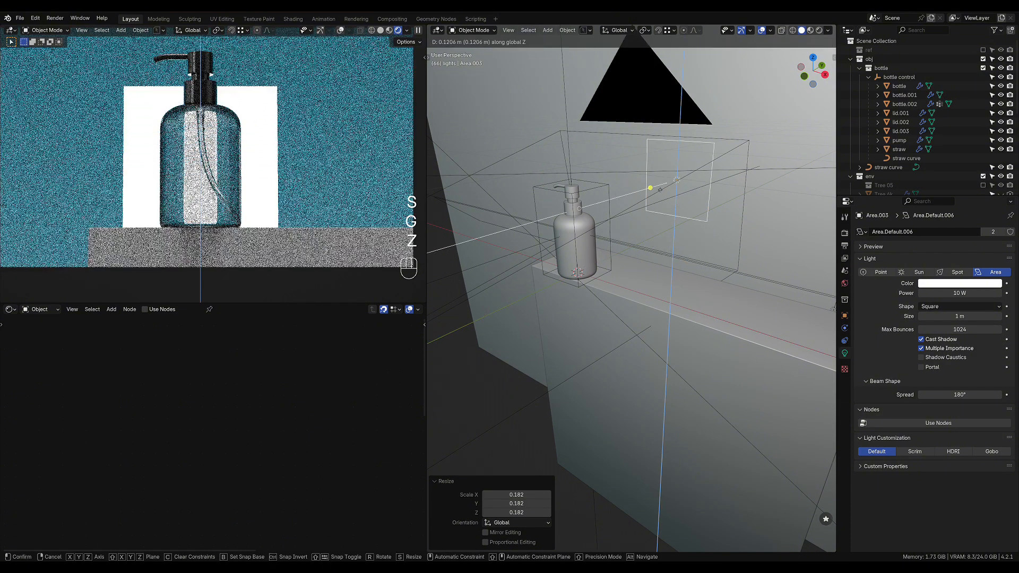
click(653, 154)
Scale the backlight uniformly by about 0.503 and give it the soft-edged rounded square HDRI texture.
key(s)
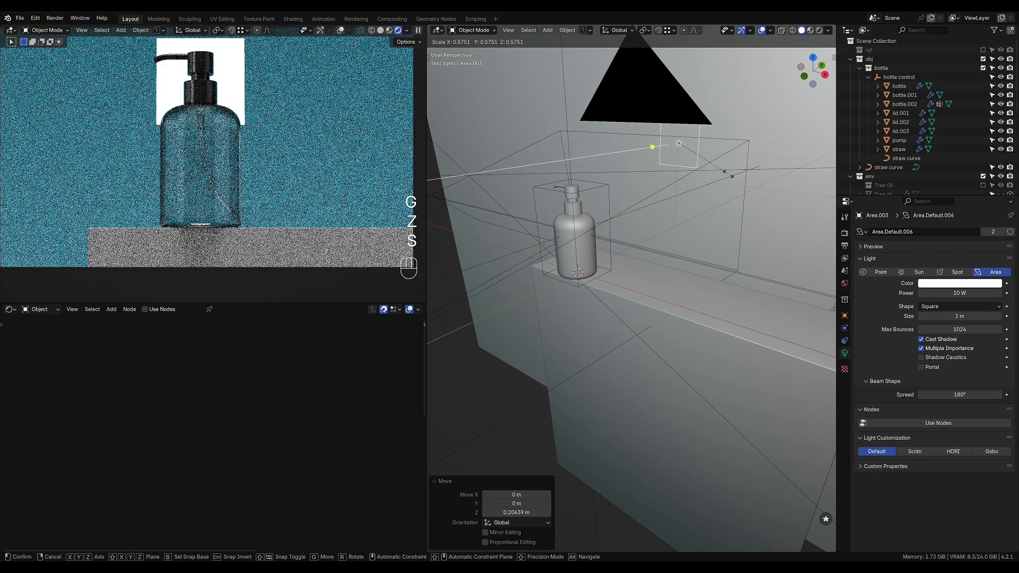
click(725, 170)
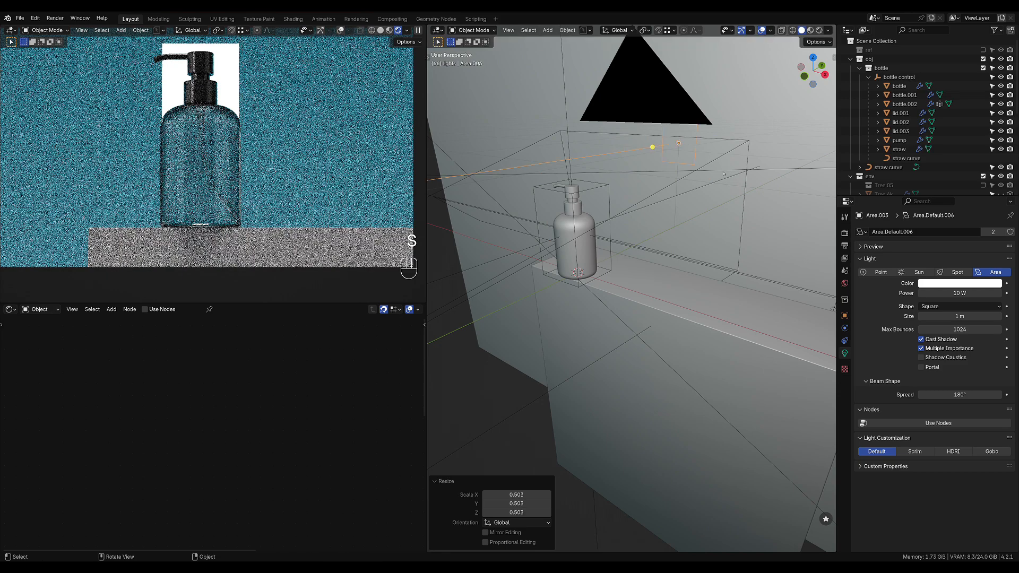
click(991, 451)
click(934, 490)
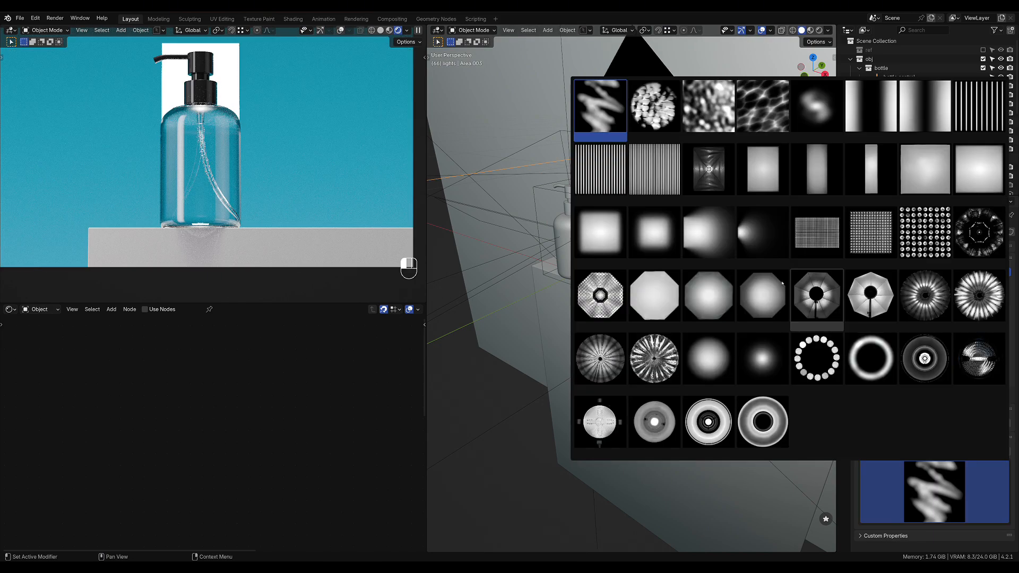
click(600, 232)
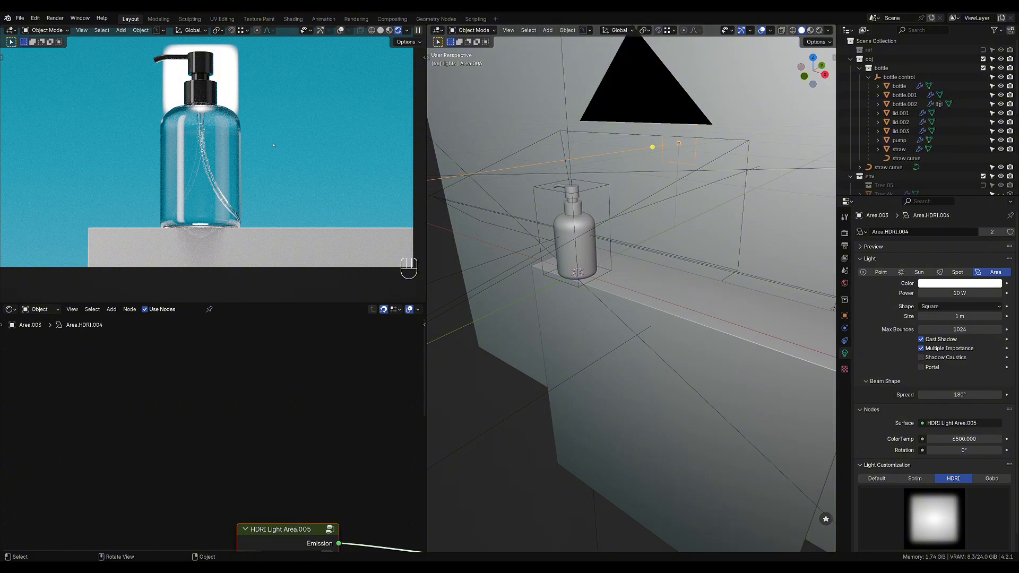
Raise the backlight along global Z in two nudges of about 0.008 m and 0.010 m, checking the render between them.
key(g)
key(z)
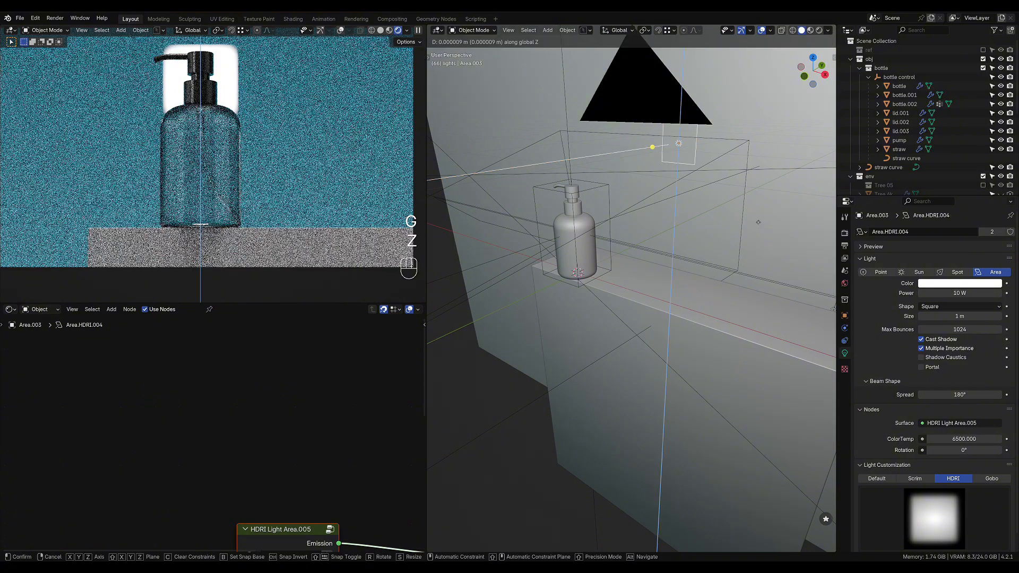
click(255, 85)
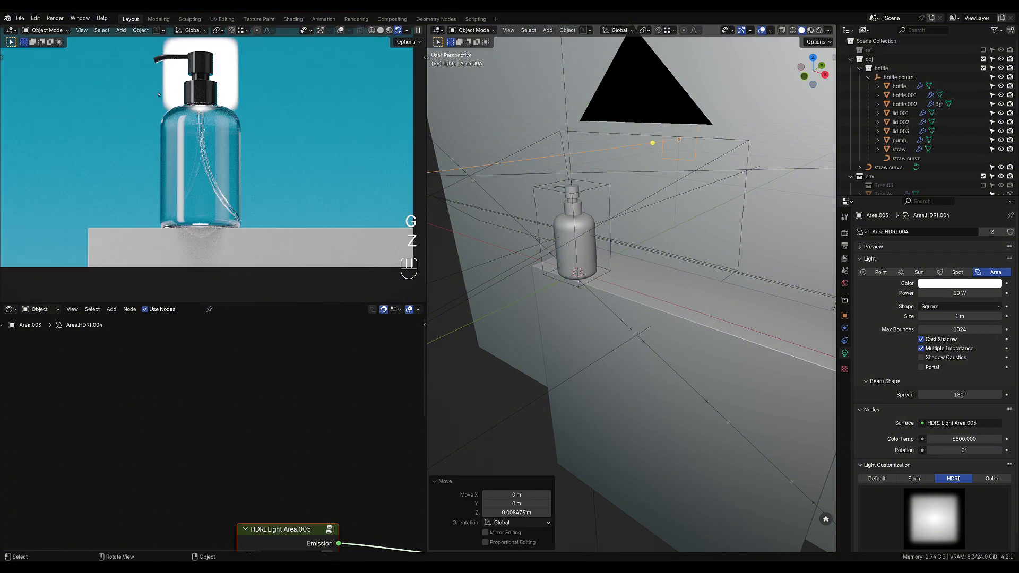
click(475, 388)
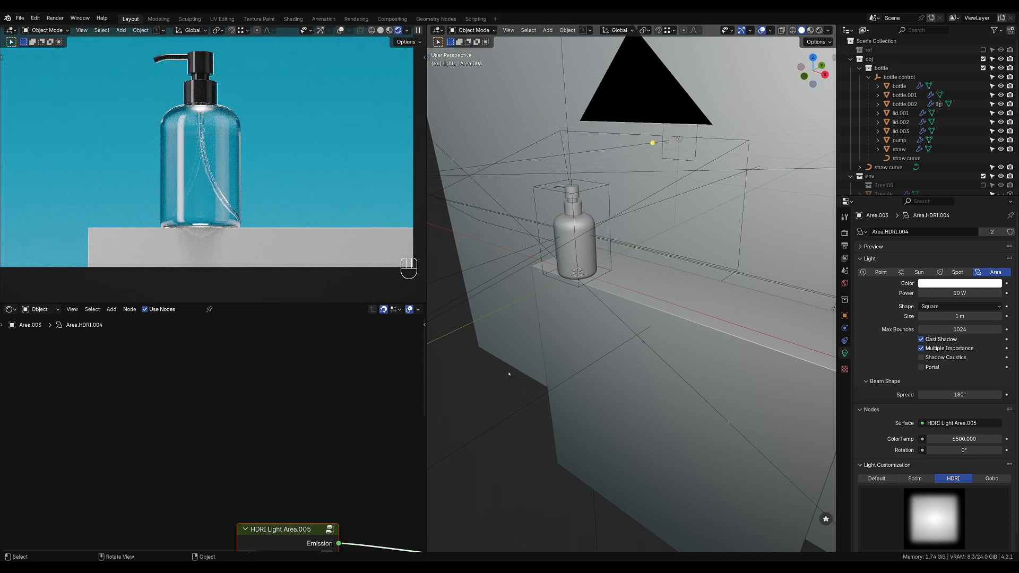
click(680, 142)
key(g)
key(z)
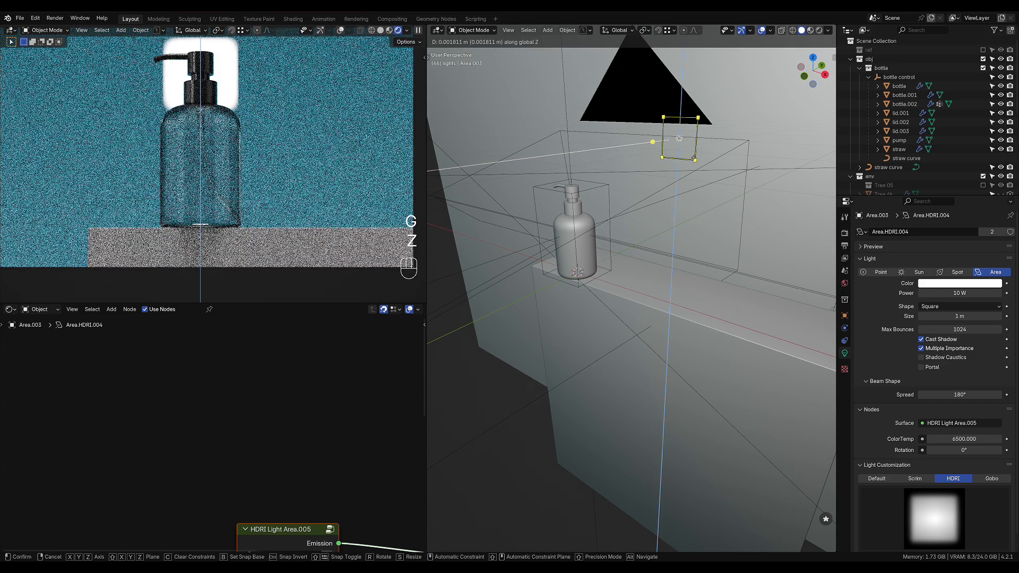
click(684, 135)
Set the backlight's power to 1 W and deselect it to check the render.
click(963, 295)
text(1)
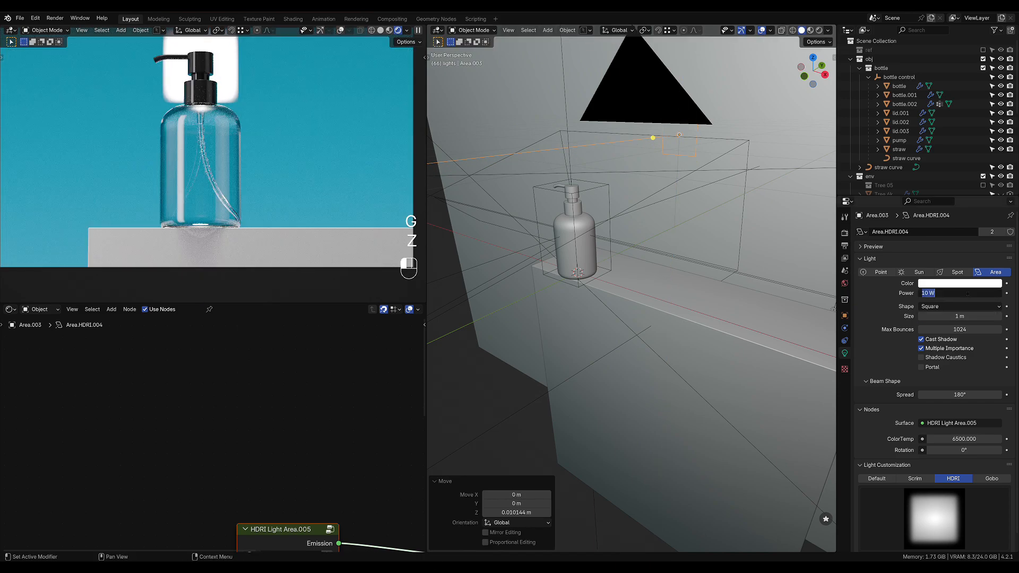
key(Return)
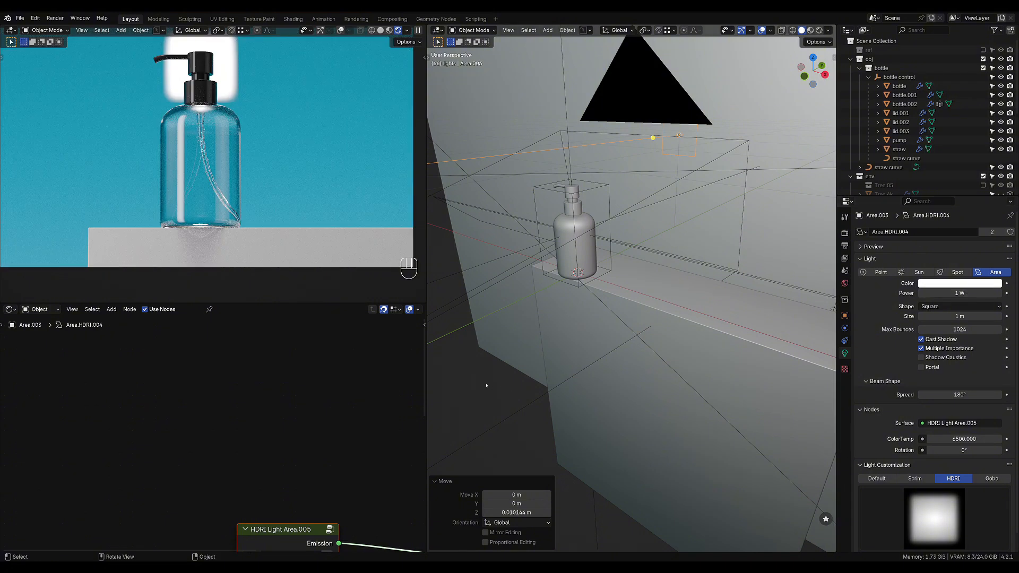
click(481, 334)
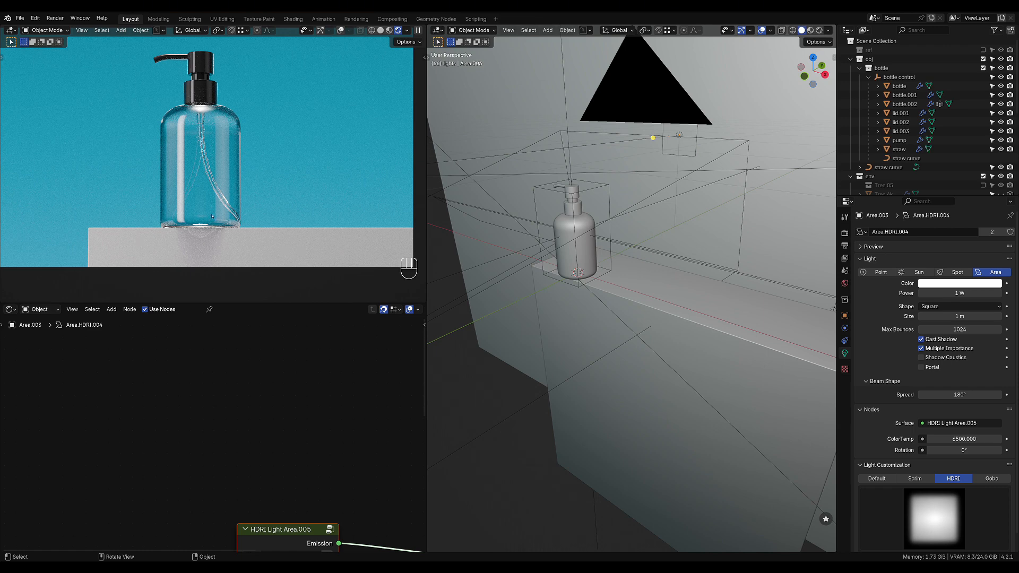
Examine the backlight's effect on the bottle's neck up close, along with the materials of the cap and the glass body.
scroll(185, 103, up, 4)
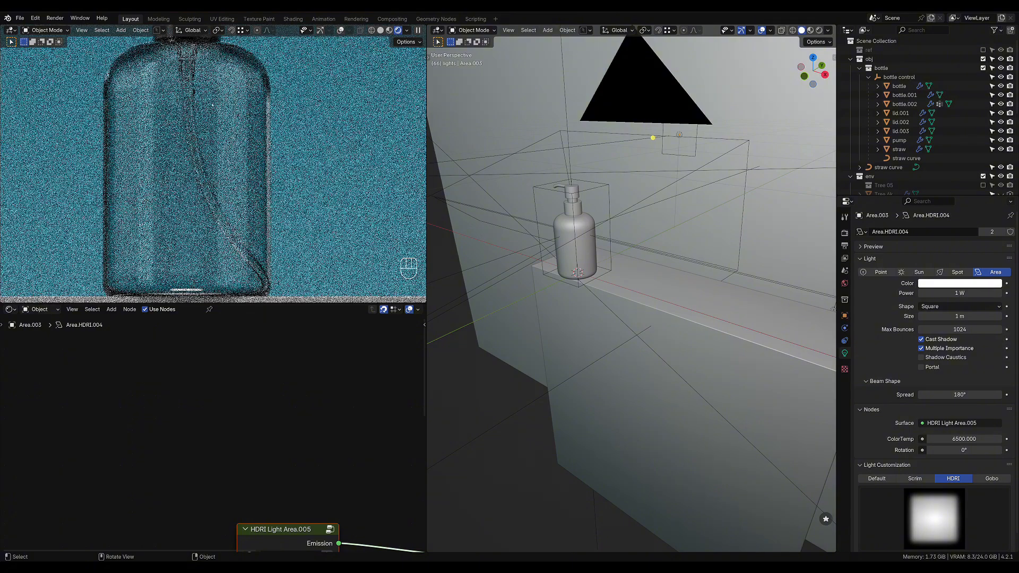
shift+middle_drag(185, 103, 212, 233)
scroll(227, 159, up, 4)
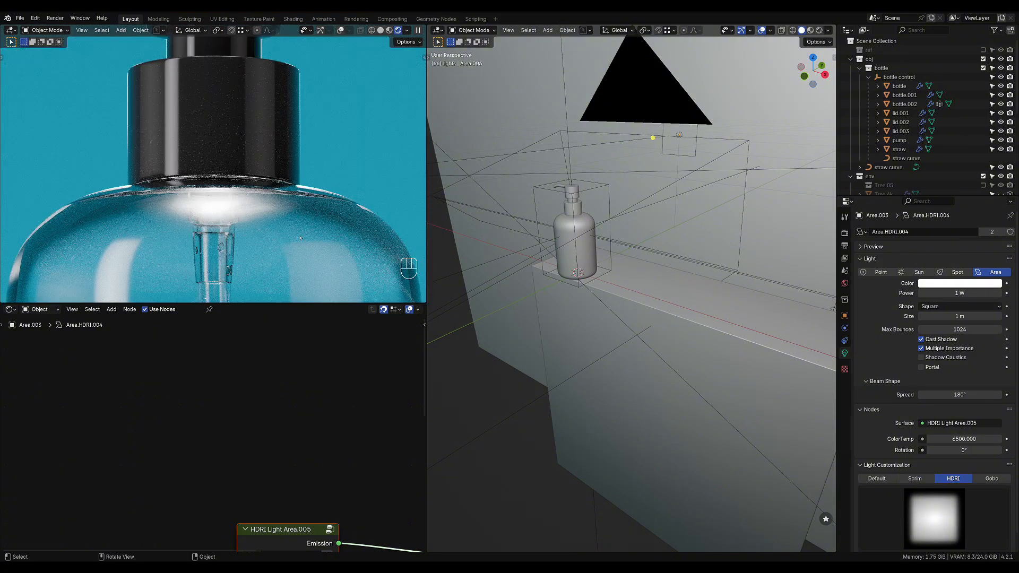
scroll(289, 222, down, 5)
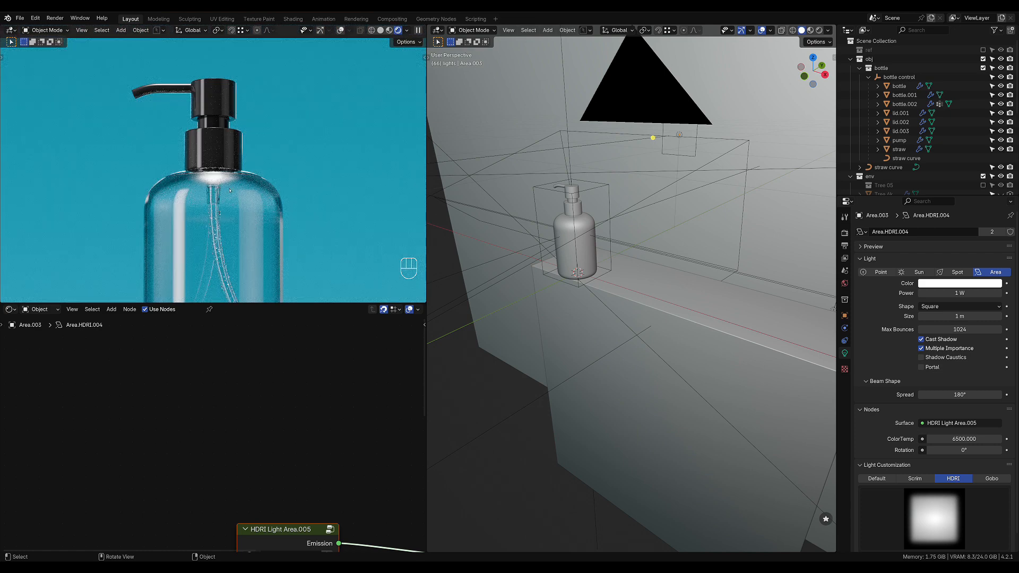
scroll(223, 120, up, 2)
click(218, 118)
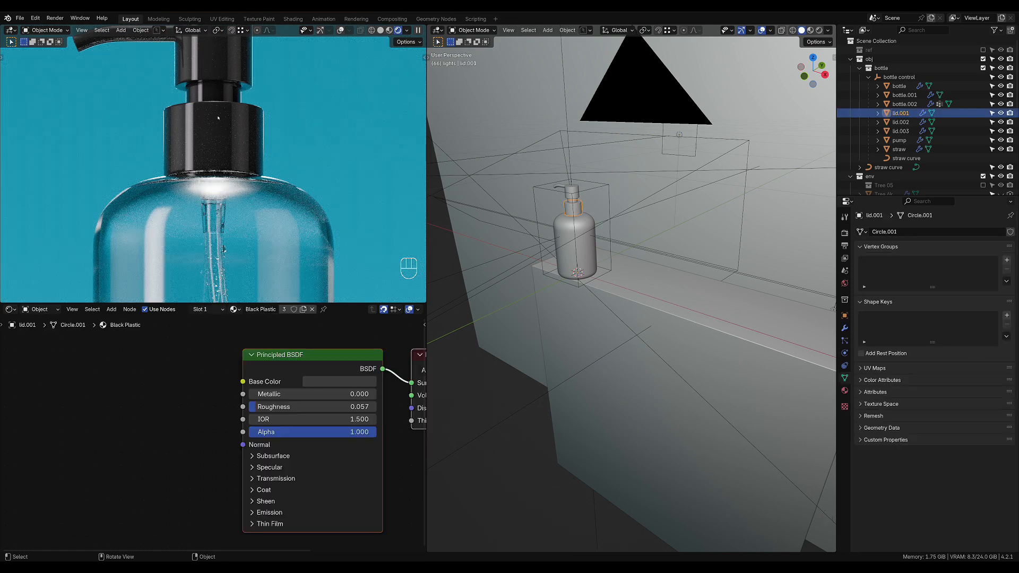
scroll(206, 119, down, 3)
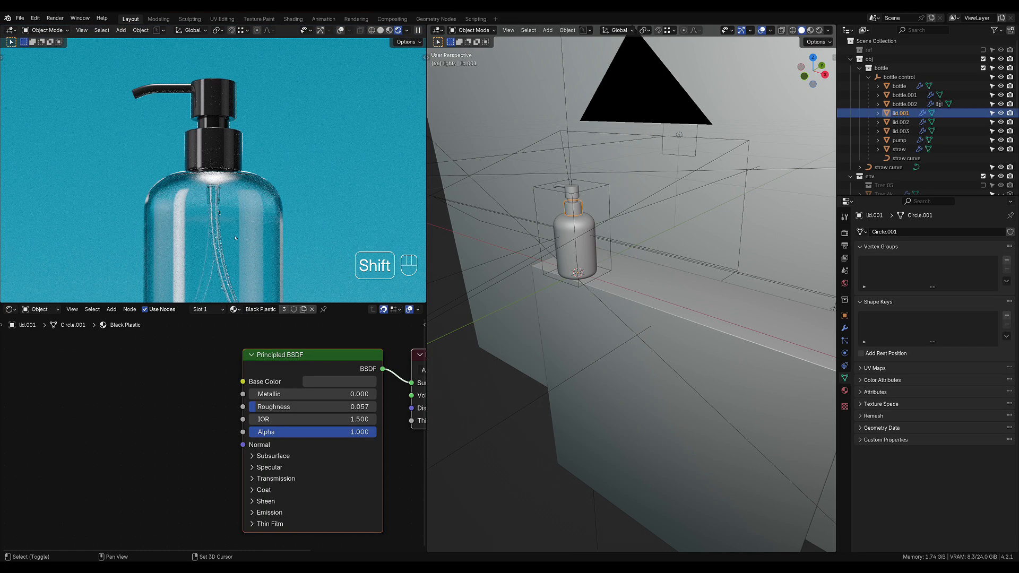
shift+middle_drag(213, 212, 220, 152)
click(238, 159)
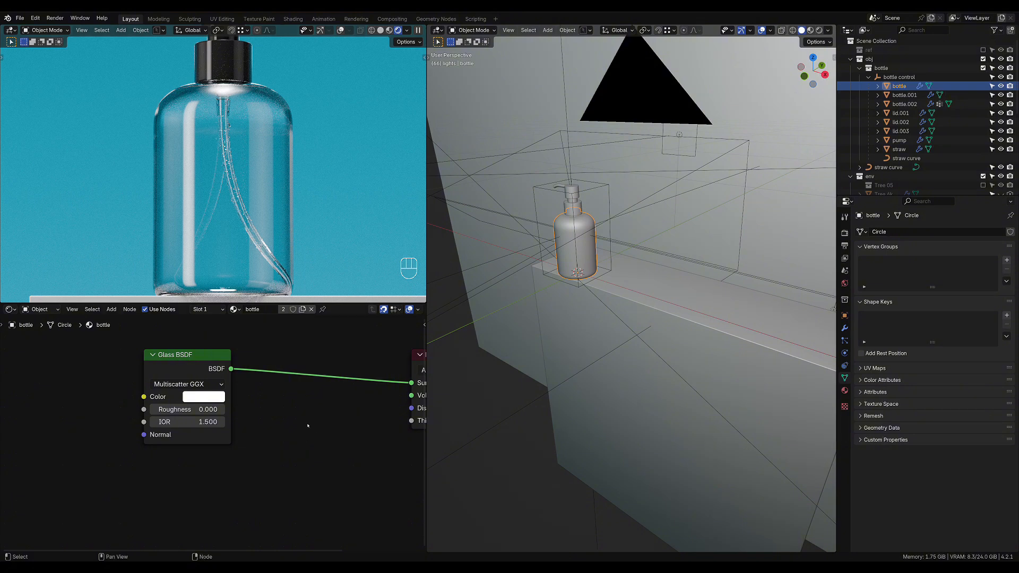
Switch to Affinity Designer and review the bottle label document's color format and dimensions in its document setup.
scroll(228, 426, down, 4)
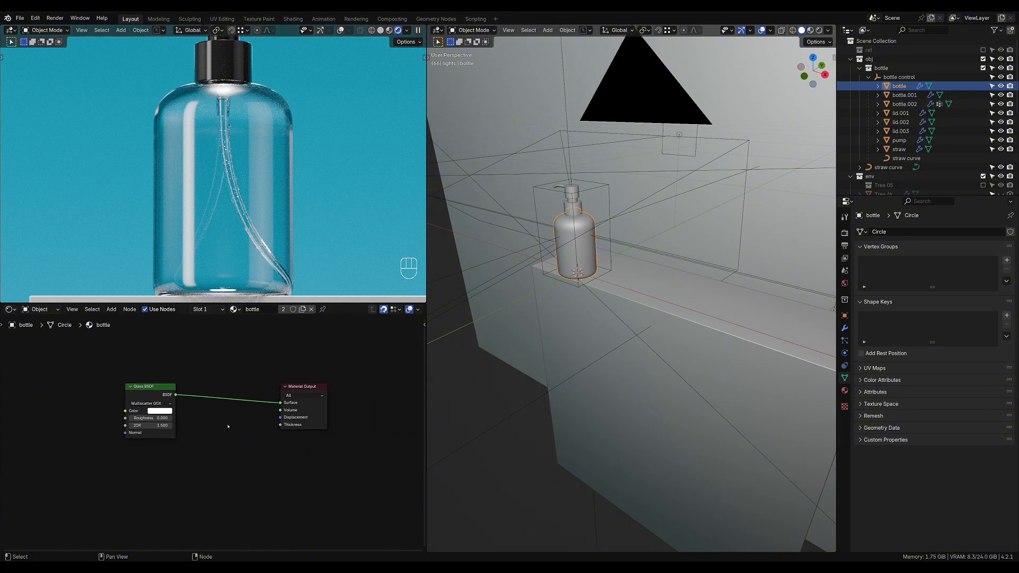
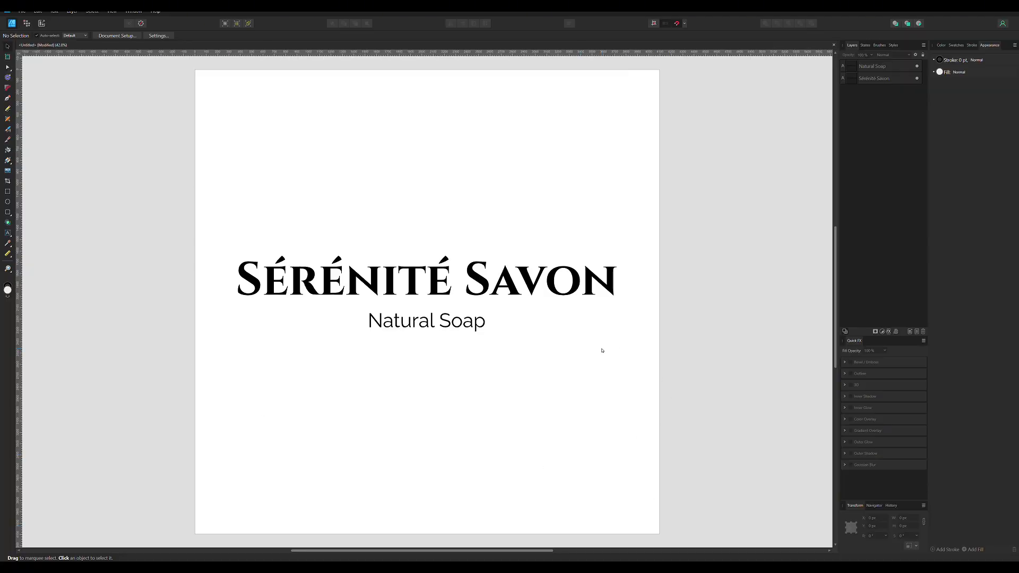
click(118, 36)
click(494, 267)
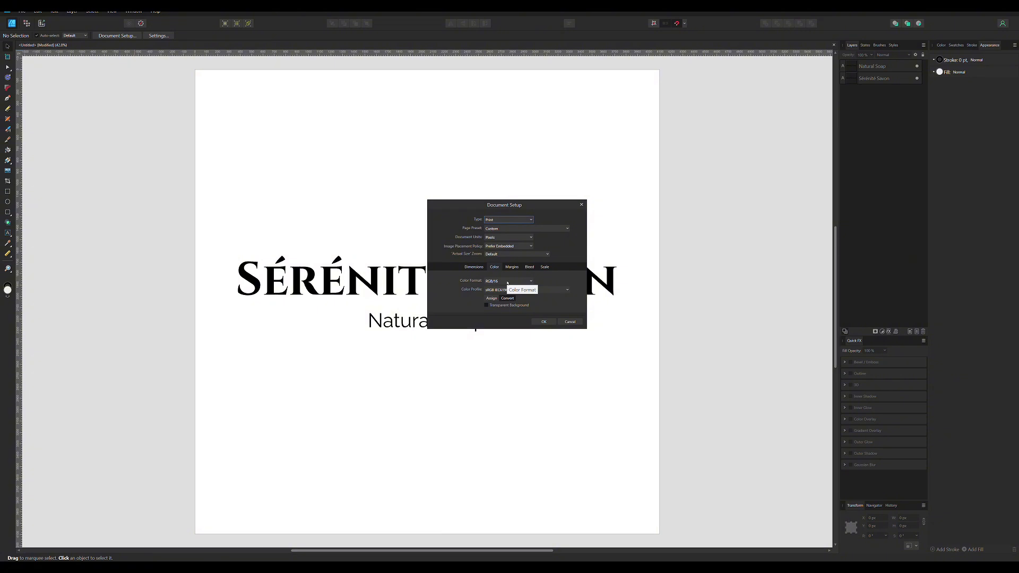
click(581, 204)
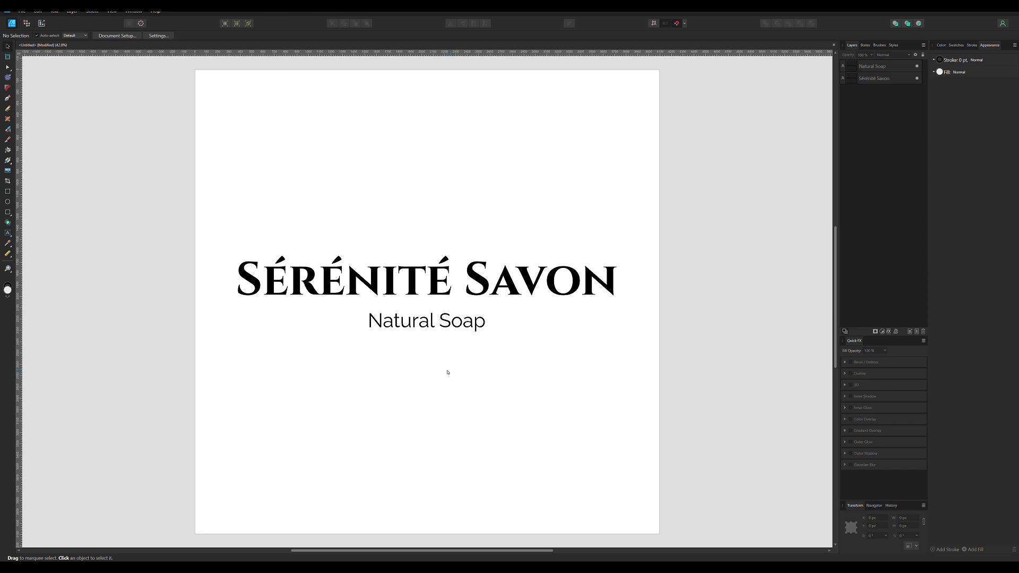
click(115, 38)
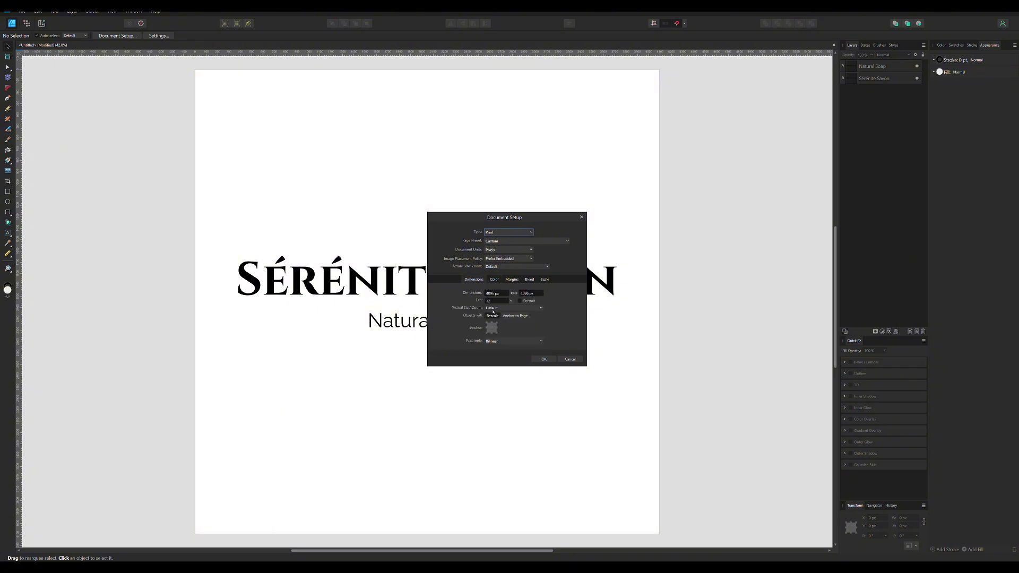
click(582, 218)
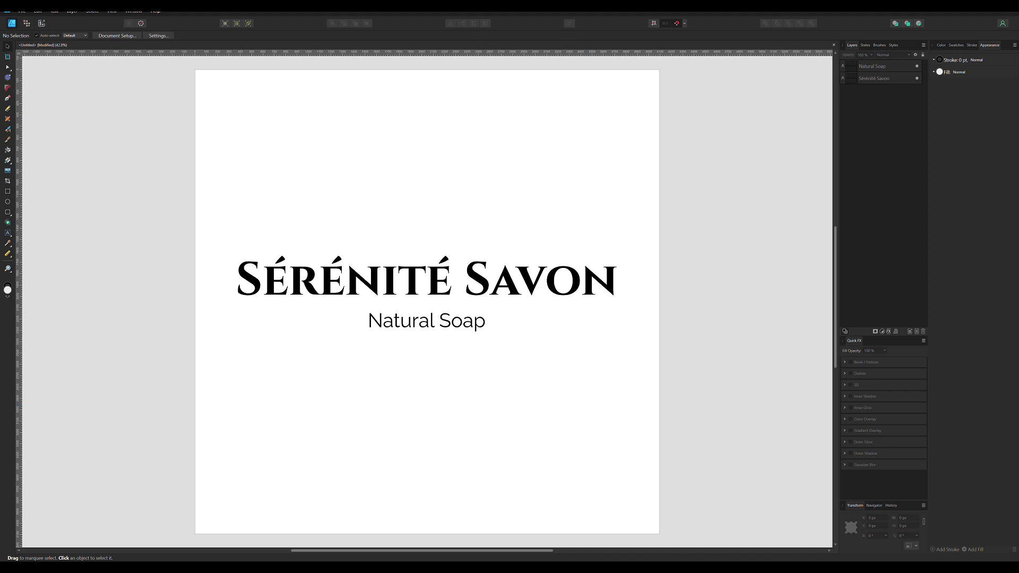
click(499, 530)
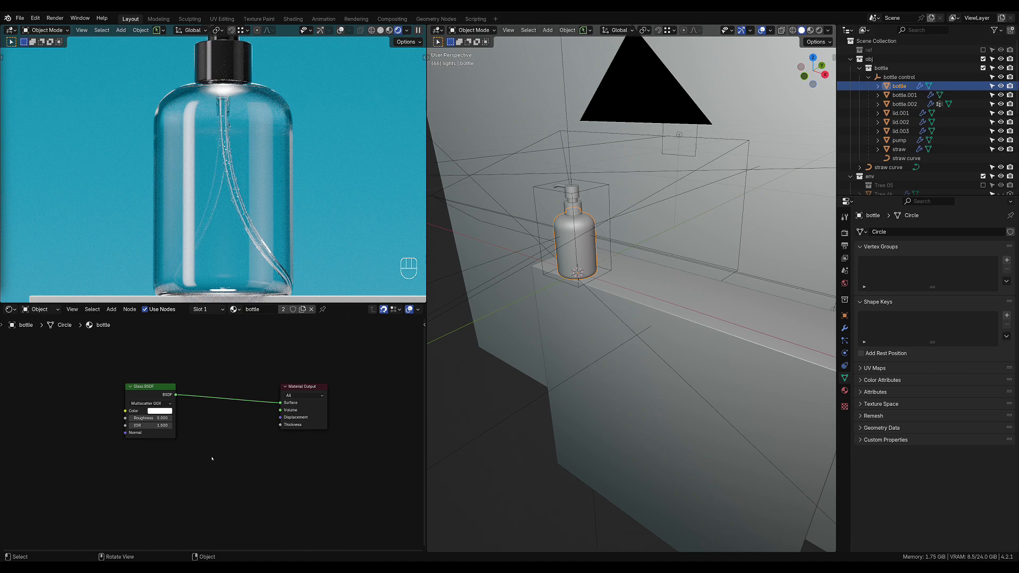
Back in Blender, paste the Cosmetic Bottle Label_v01.tiff image texture node into the bottle material, above the Glass BSDF.
key(ctrl+v)
middle_drag(325, 462, 358, 478)
drag(279, 474, 190, 364)
key(shift+a)
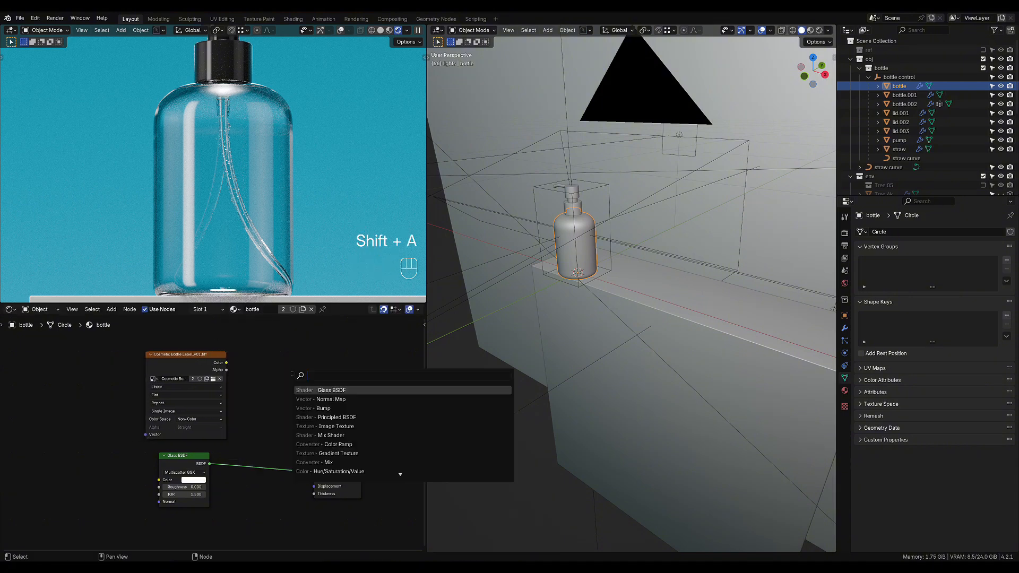
text(mix)
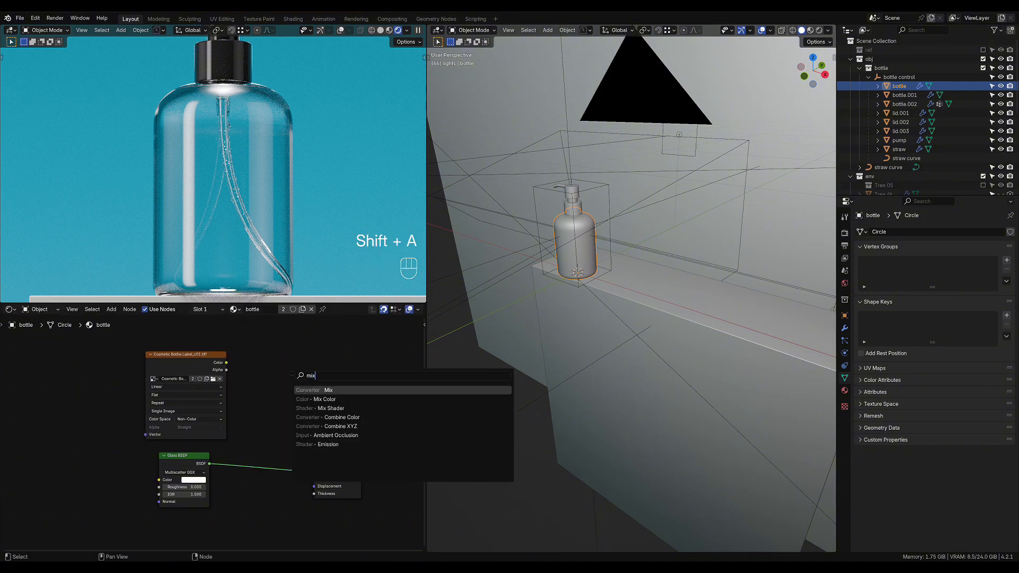
key(Return)
right_click(291, 373)
Add a Mix Shader node to the bottle material, beside the label image texture.
key(shift+a)
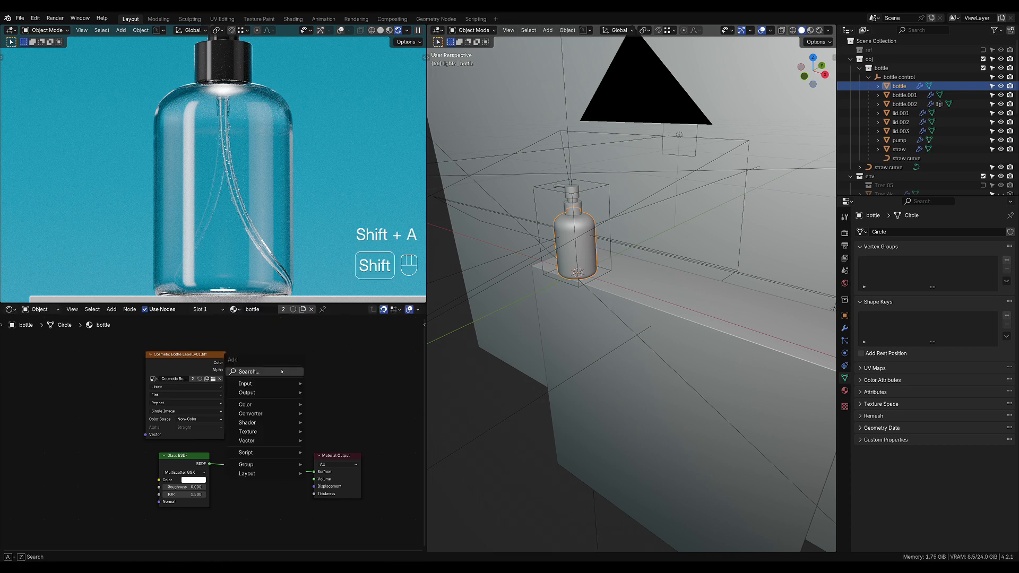
text(mix)
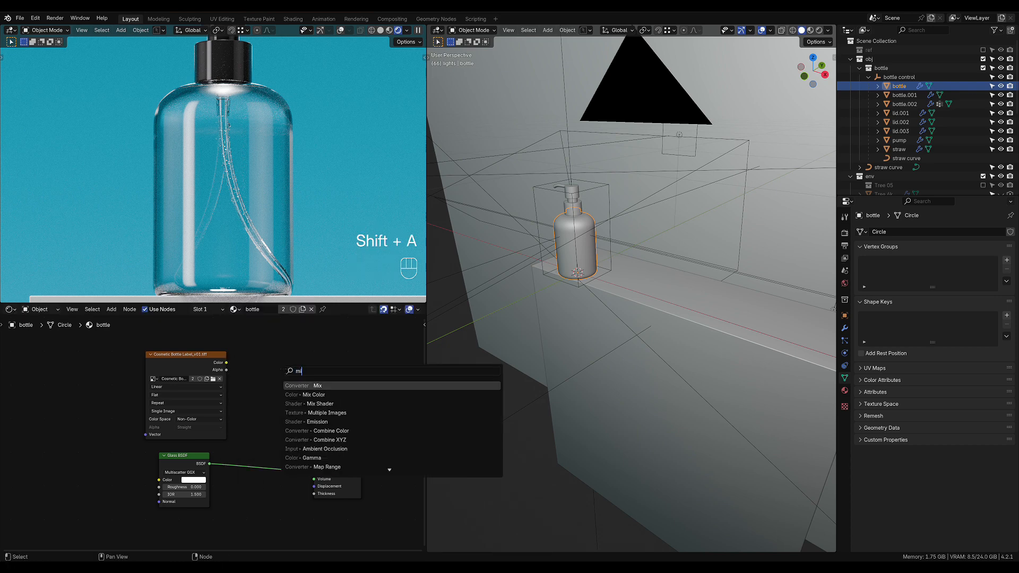
key(Down)
key(Down)
key(Return)
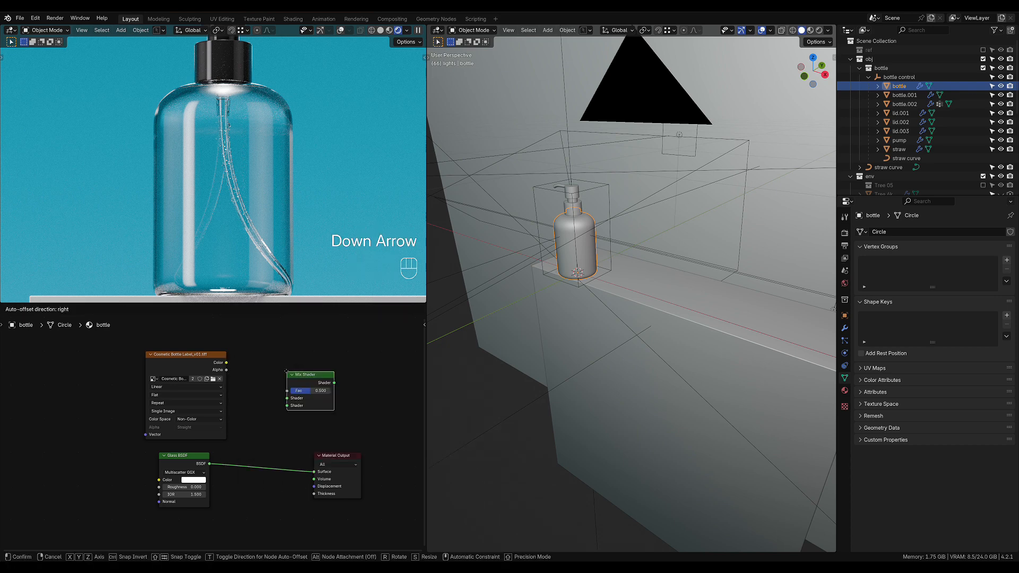
click(215, 486)
Preview the label image texture directly on the bottle in the render.
scroll(215, 486, up, 2)
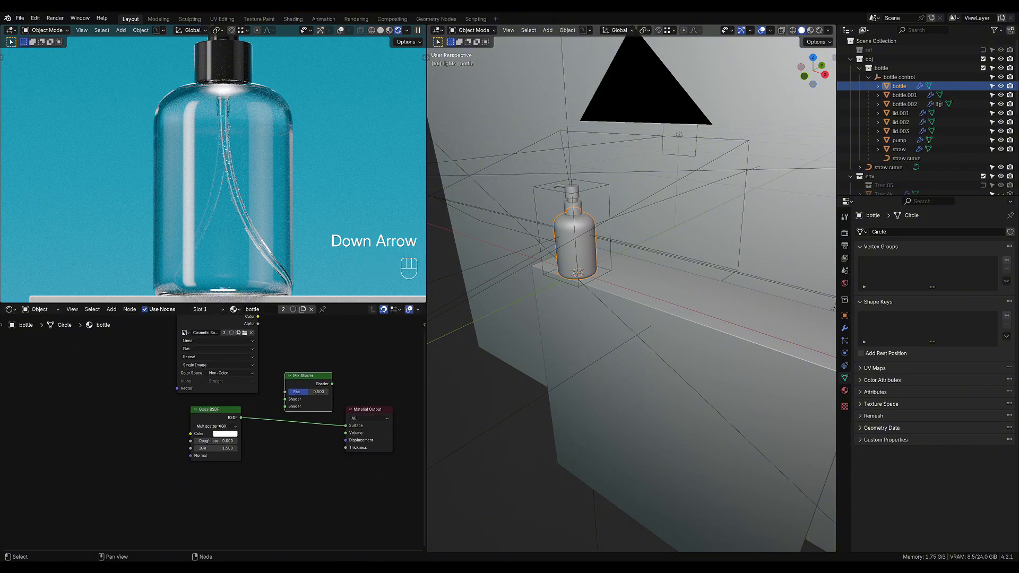
shift+middle_drag(315, 475, 325, 489)
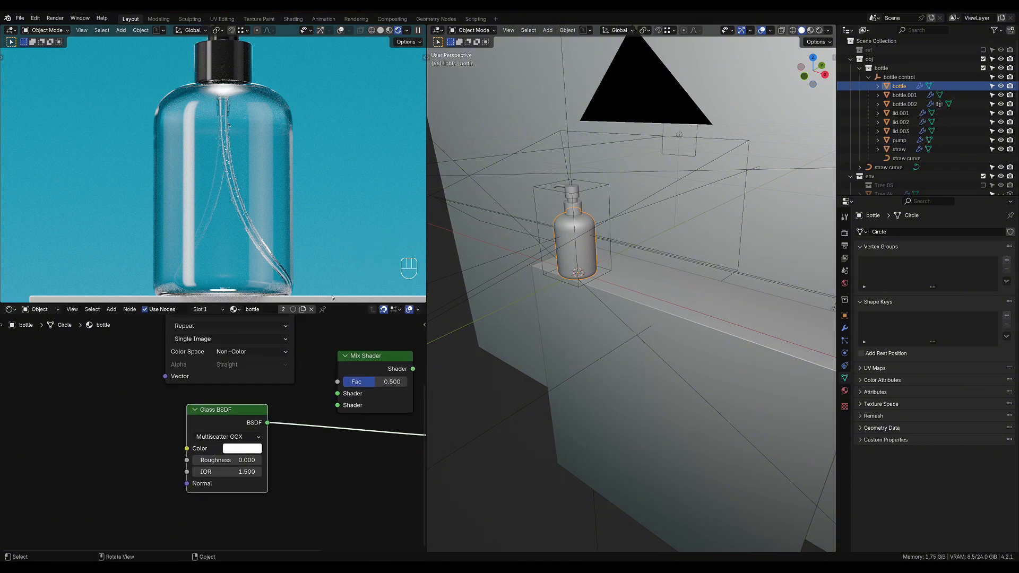
scroll(316, 498, down, 1)
scroll(316, 483, up, 1)
middle_drag(334, 481, 319, 530)
middle_drag(306, 343, 328, 398)
ctrl+shift+click(262, 354)
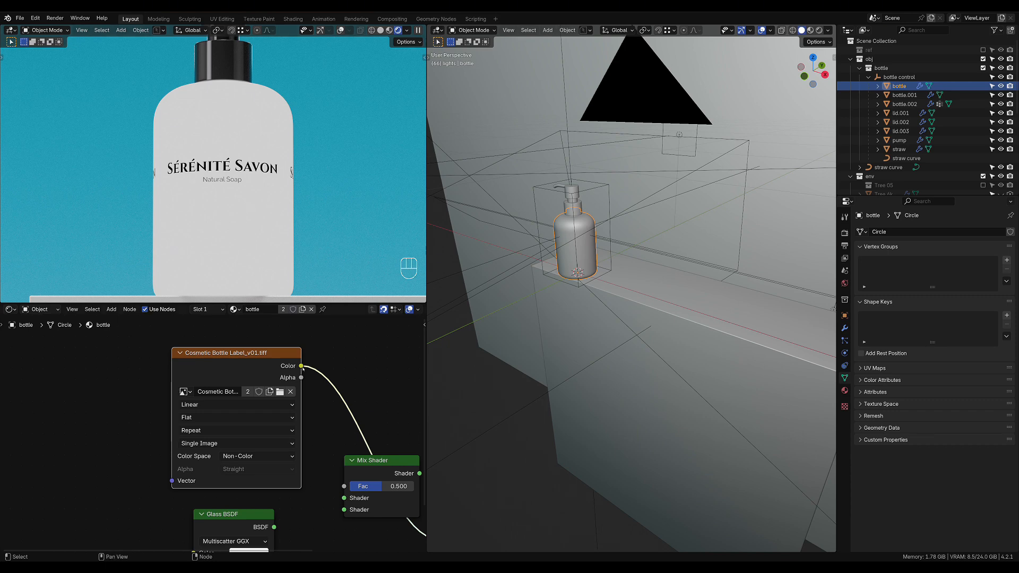
Wire the label's Color into the Mix Shader's Fac, the Glass BSDF into its second Shader input, and the mix into the material's Surface.
drag(301, 365, 343, 486)
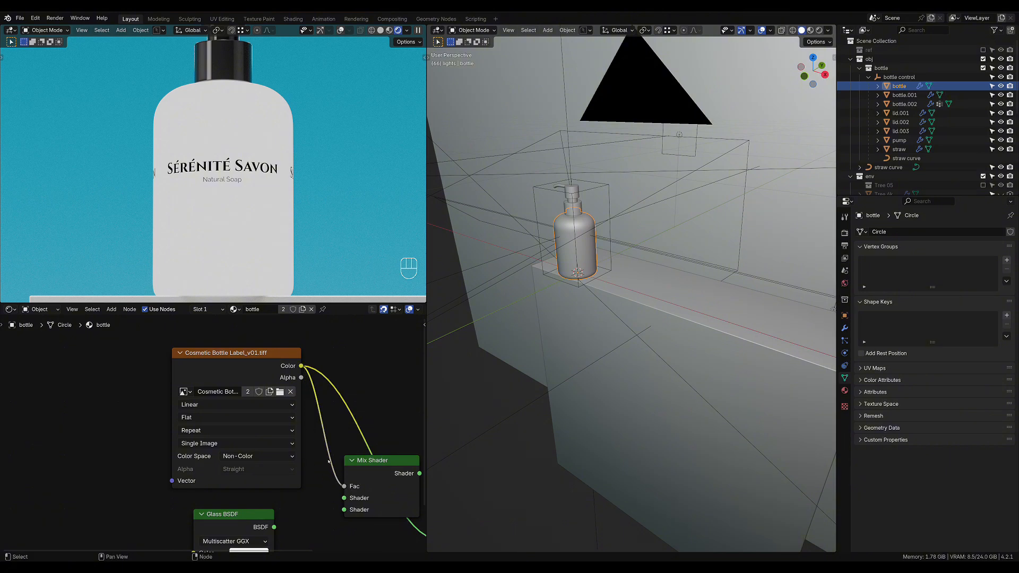
middle_drag(329, 461, 276, 391)
drag(221, 457, 292, 427)
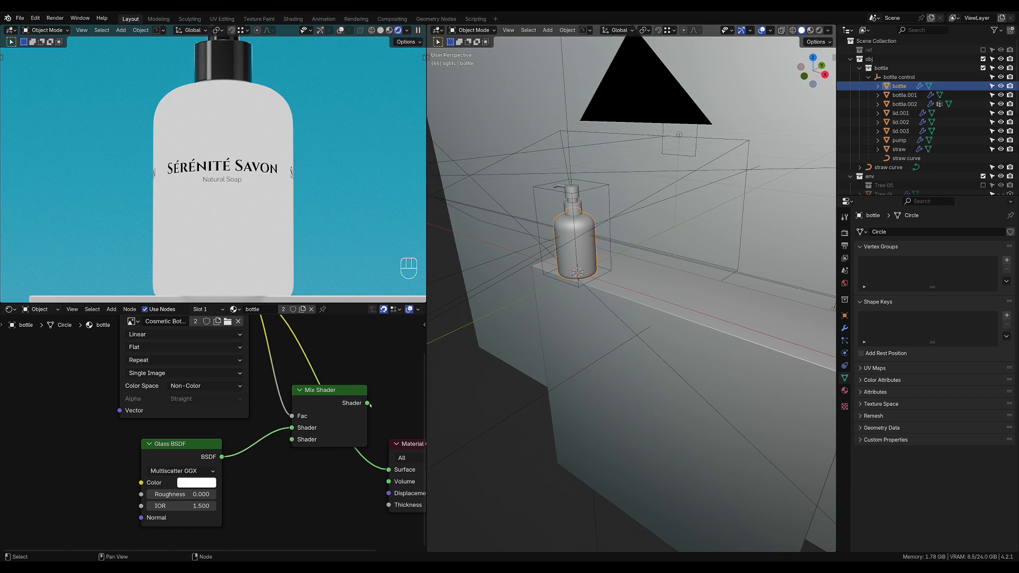
drag(367, 403, 389, 469)
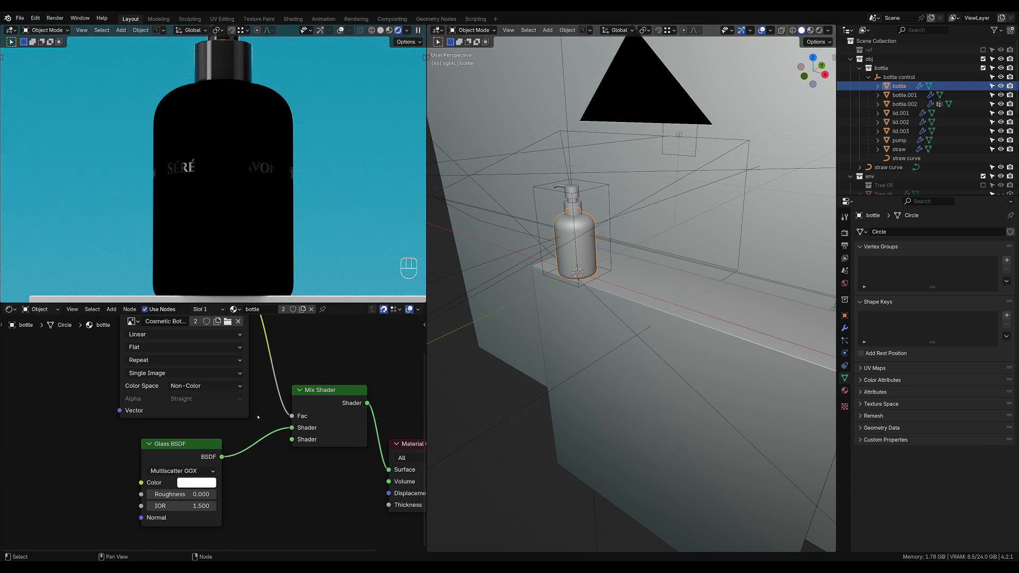
mouse_move(293, 428)
mouse_down()
mouse_move(252, 443)
mouse_move(292, 440)
mouse_move(290, 428)
mouse_move(291, 445)
mouse_up()
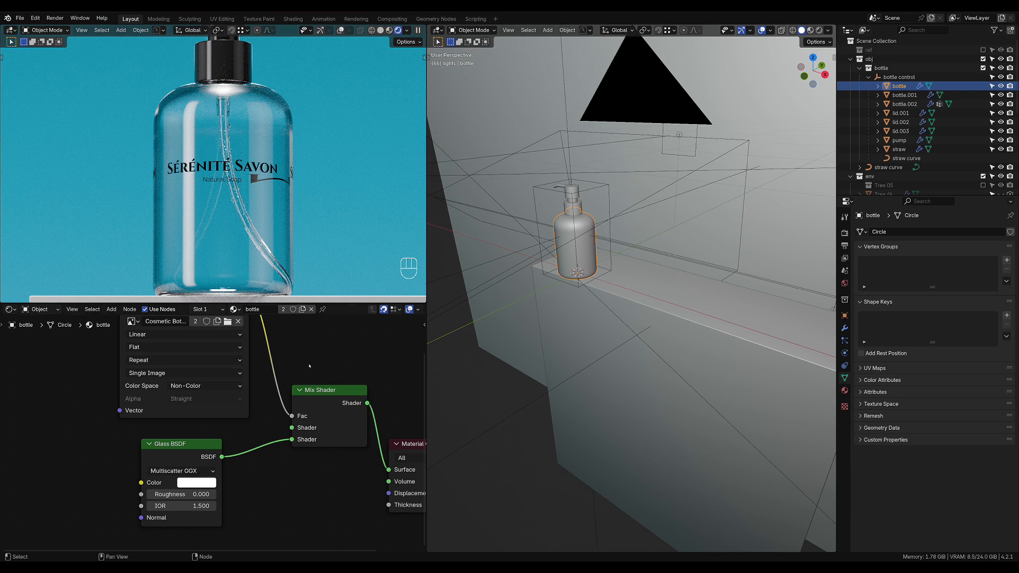
Set the label image texture's extension to Extend and check the label artwork in Windows Photo Viewer.
middle_drag(317, 337, 340, 374)
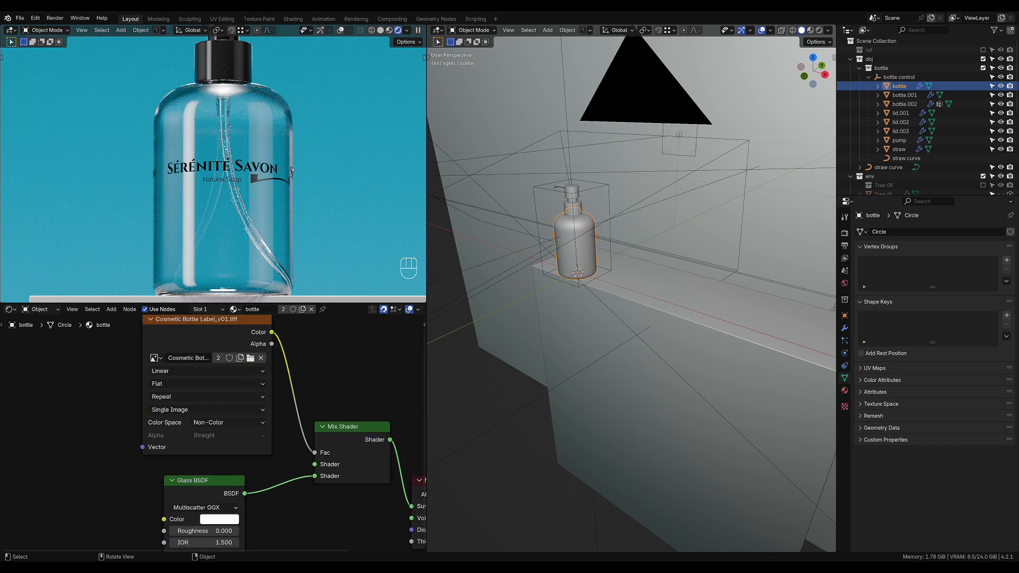
click(186, 397)
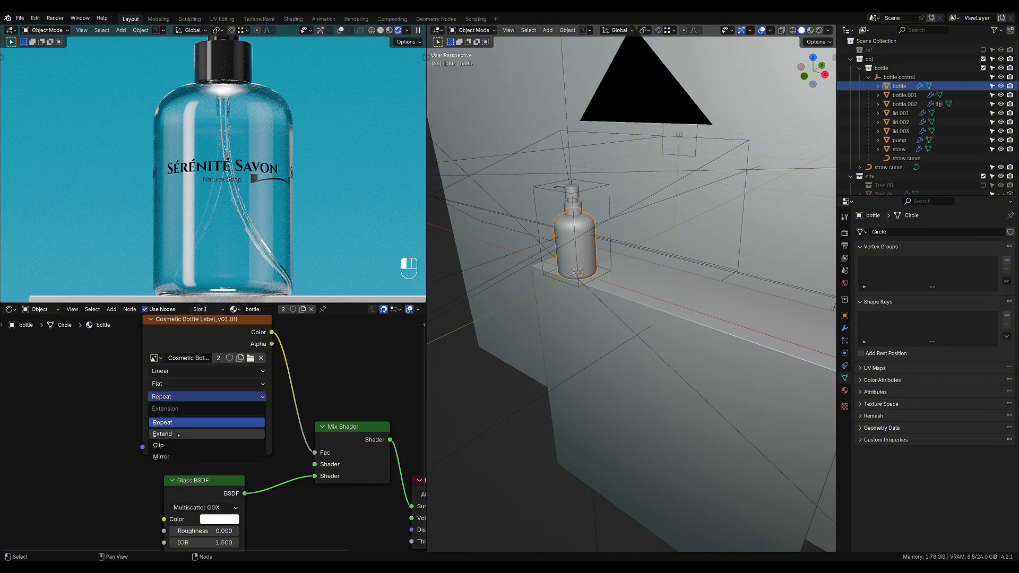
click(212, 434)
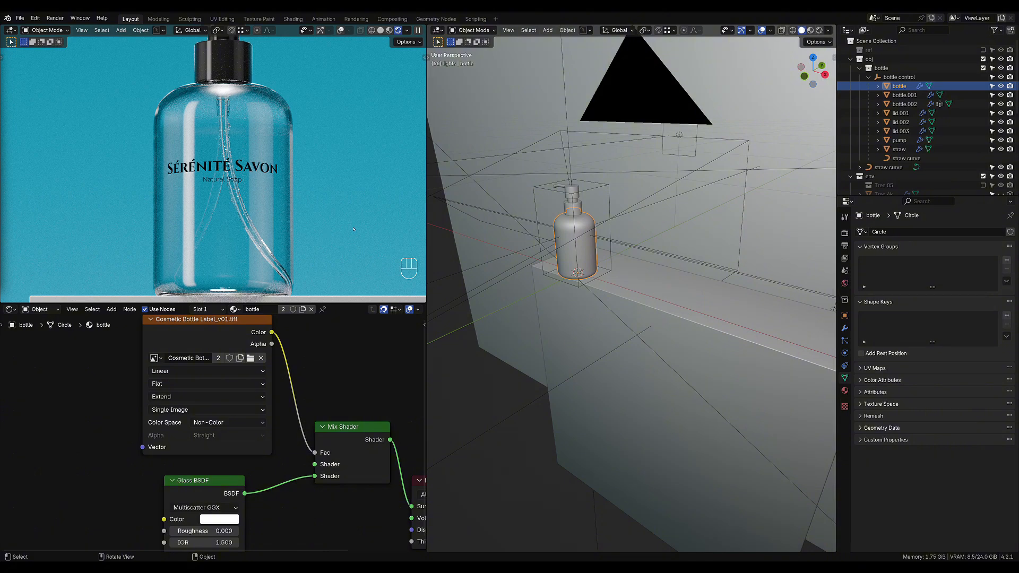
key(alt+Tab)
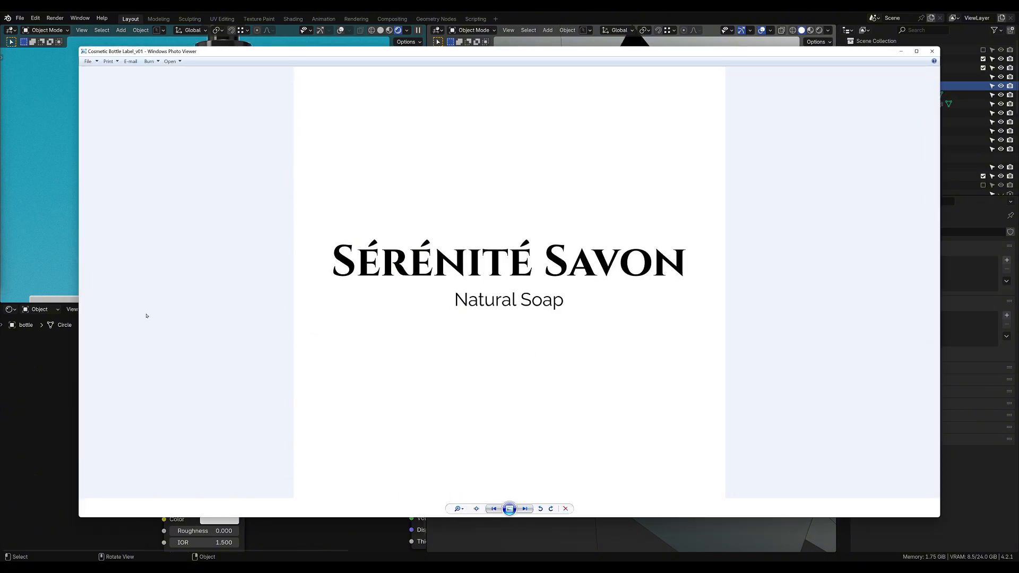
click(932, 51)
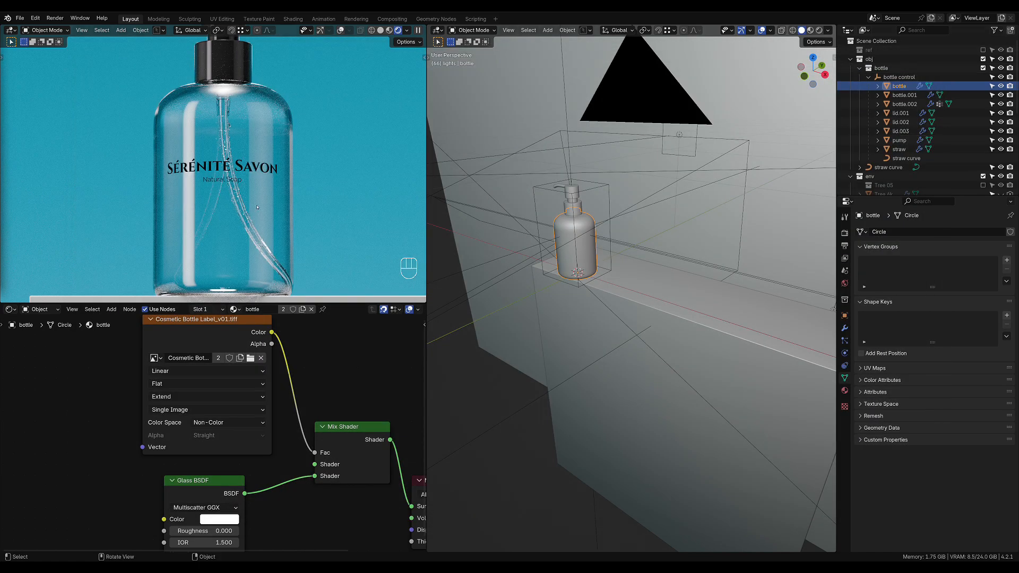
Mark the horizontal edge loops below the bottle's shoulder and just above its base as UV seams.
scroll(204, 159, down, 1)
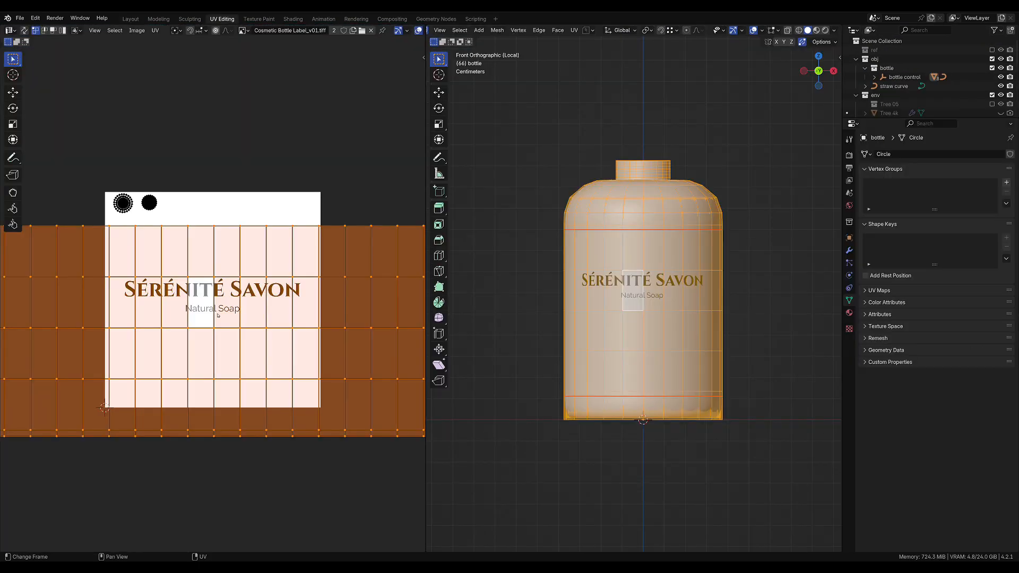
scroll(217, 315, down, 1)
key(alt+a)
middle_drag(757, 182, 587, 227)
alt+click(587, 226)
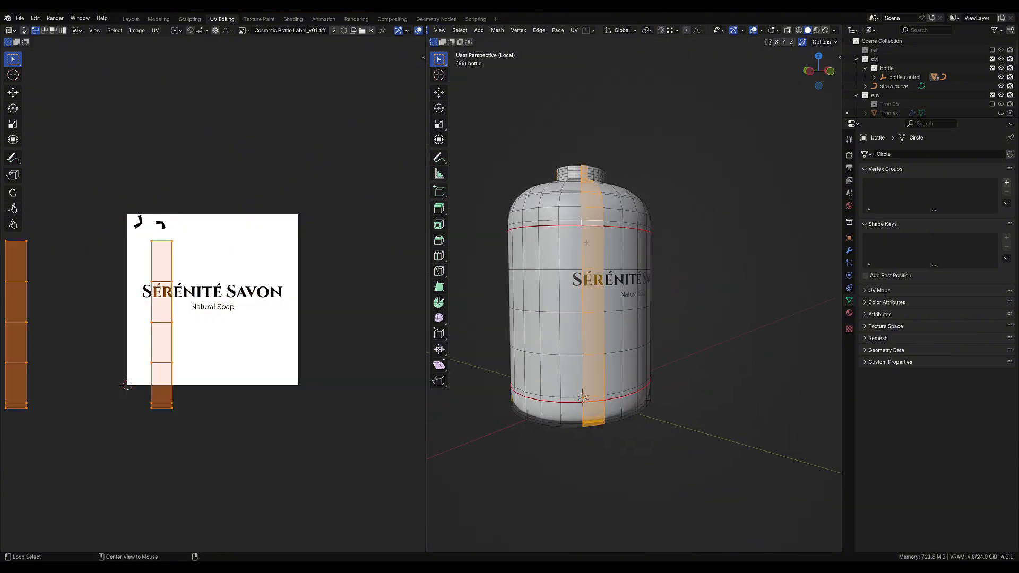
click(703, 231)
key(2)
alt+click(593, 227)
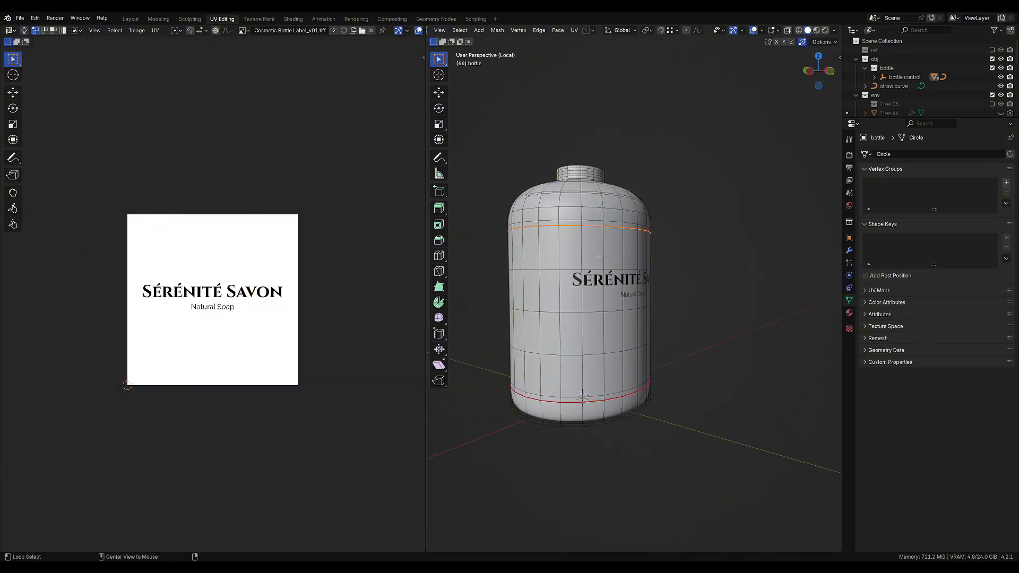
alt+shift+click(595, 401)
middle_drag(645, 334, 618, 342)
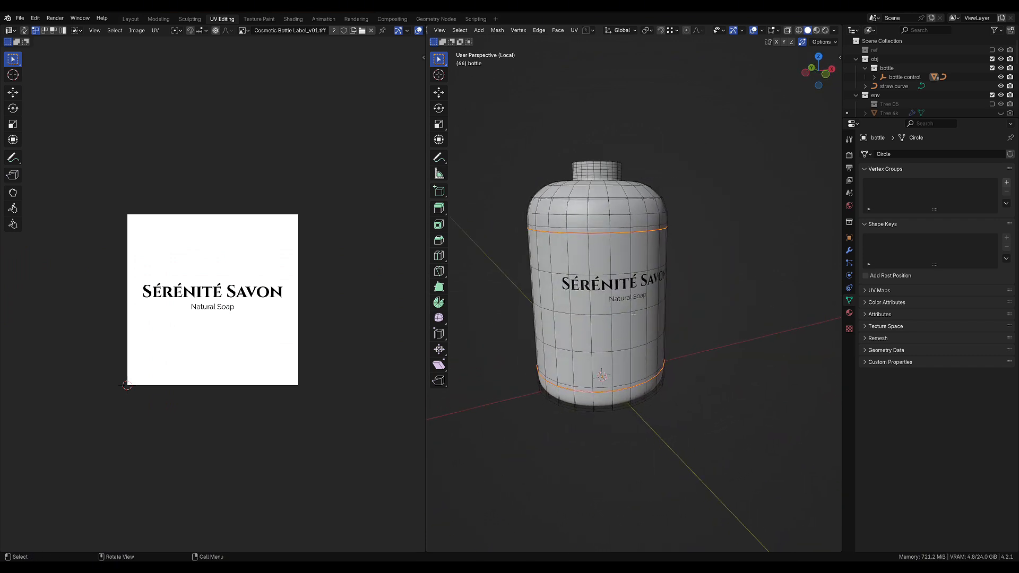
middle_drag(641, 293, 614, 233)
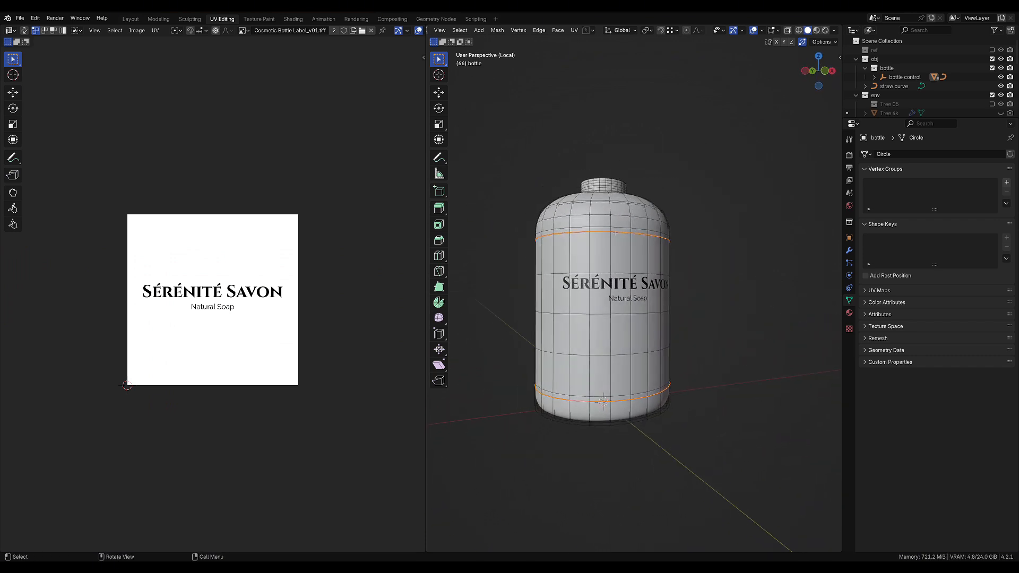
key(u)
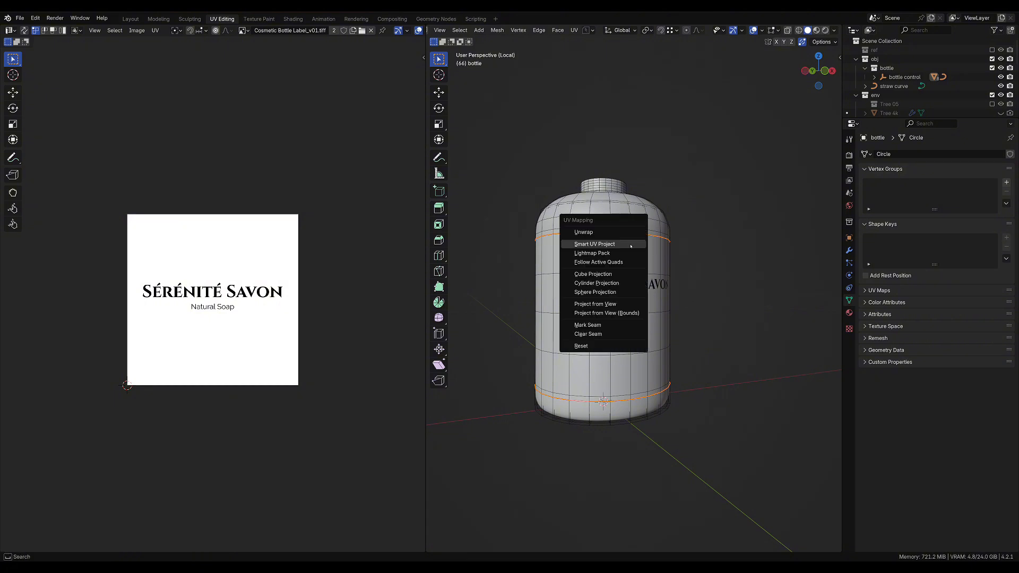
click(596, 324)
Select the vertical edge path between the two horizontal seams on the bottle's back.
middle_drag(596, 325, 692, 324)
click(615, 251)
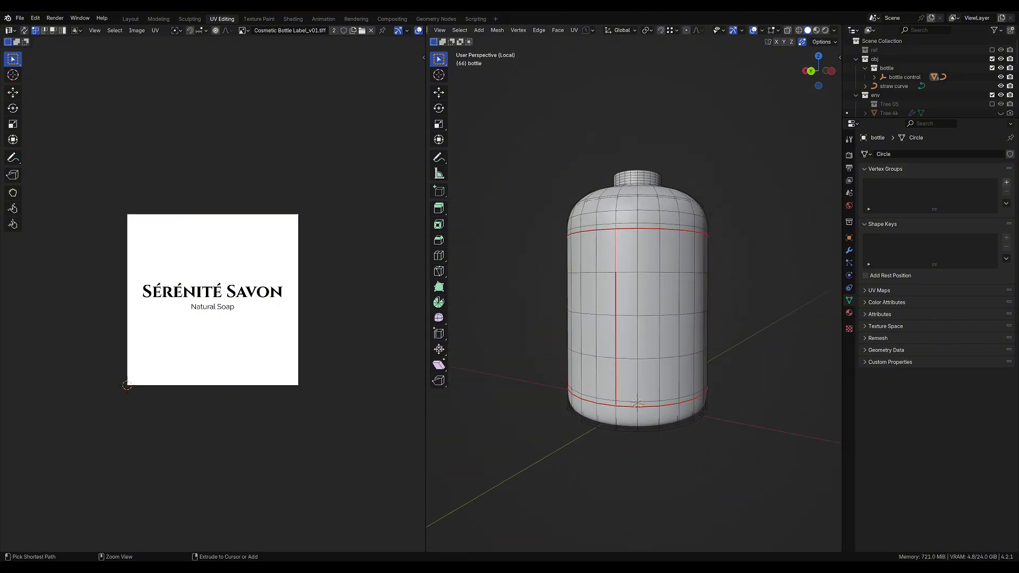
ctrl+click(615, 402)
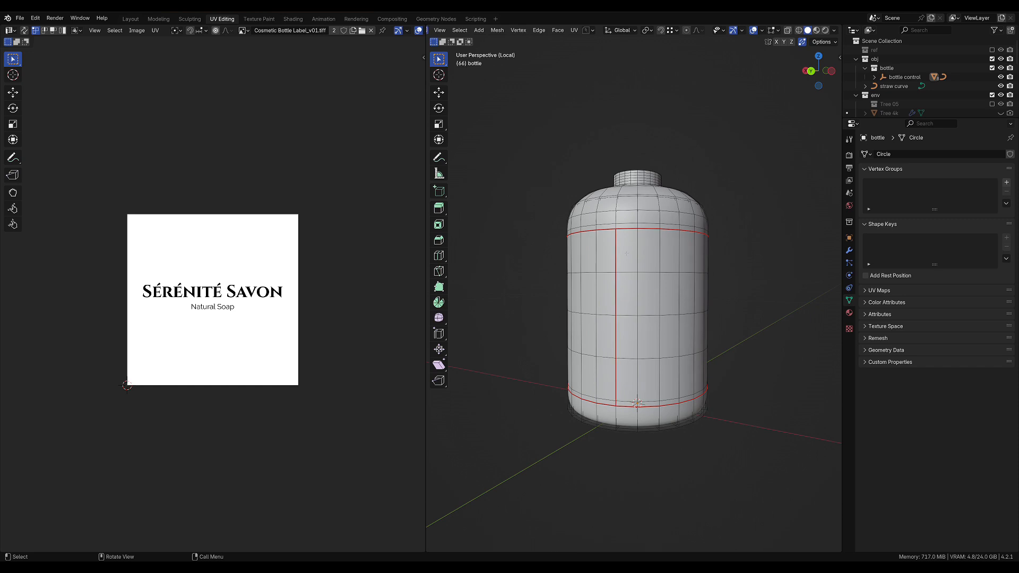
Select all the face loops of the bottle's body between the upper and lower horizontal seams.
click(626, 252)
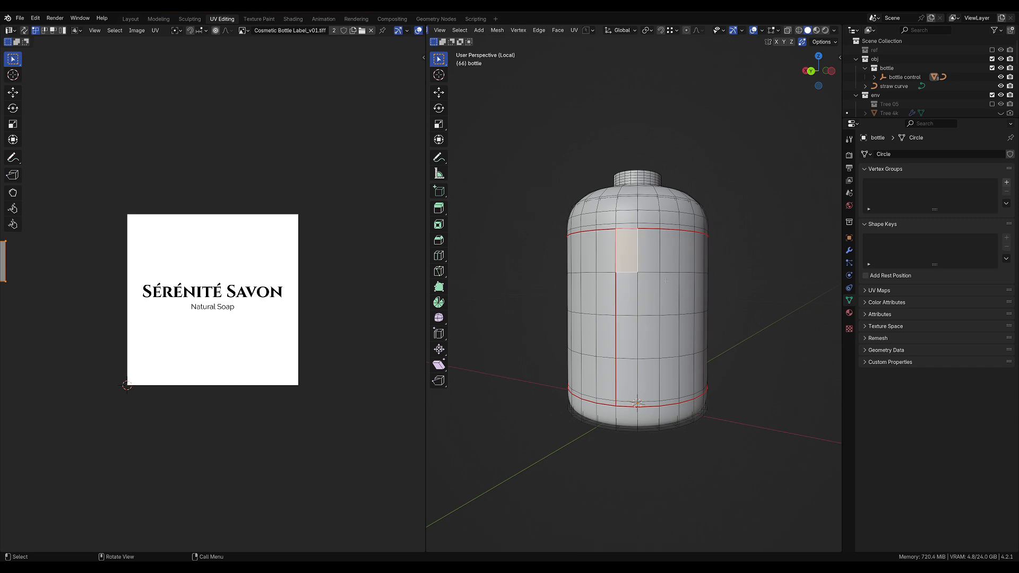
middle_drag(684, 263, 651, 265)
key(alt+a)
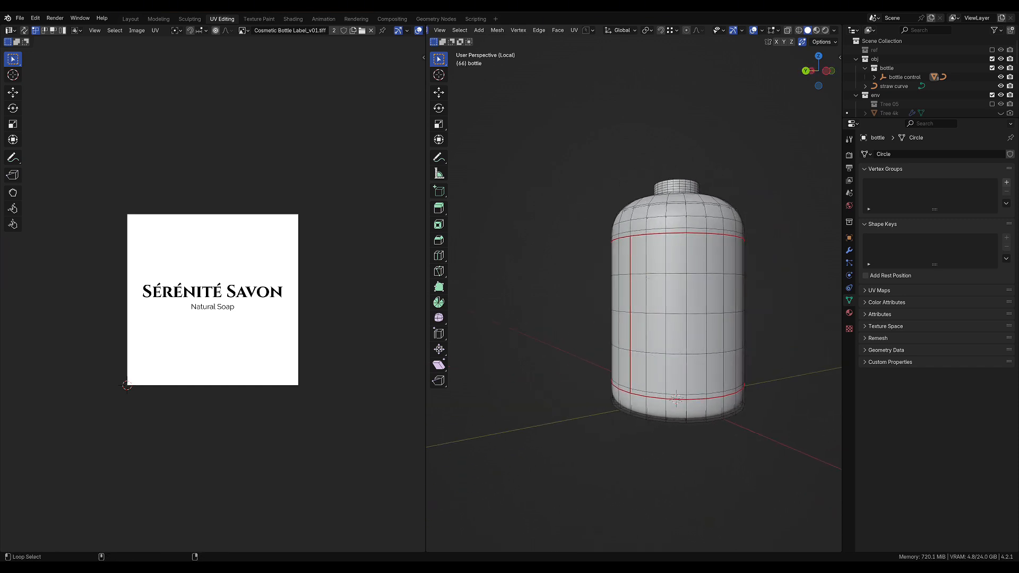
alt+click(645, 261)
alt+shift+click(645, 295)
alt+shift+click(644, 333)
alt+shift+click(647, 372)
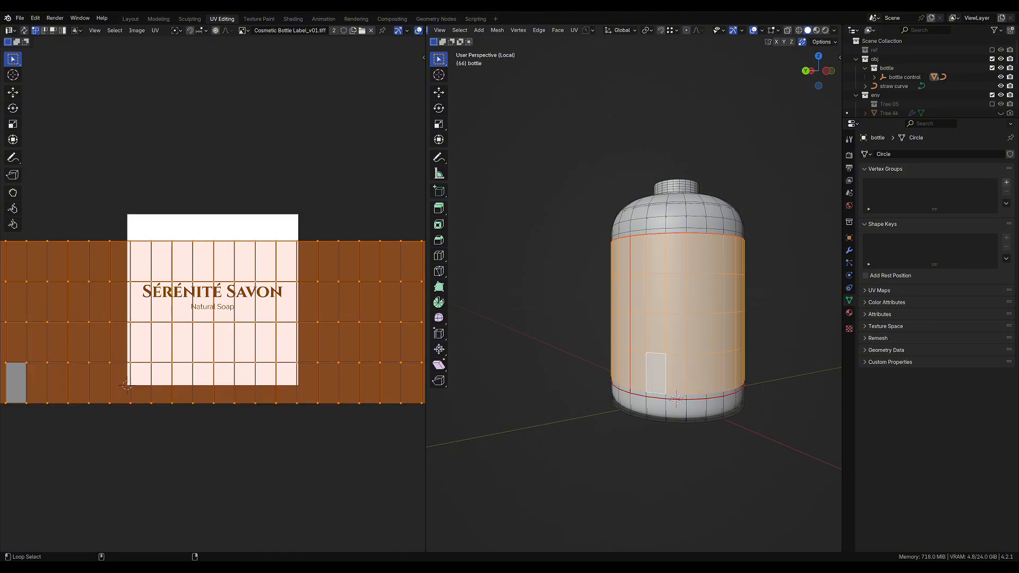
alt+shift+click(638, 394)
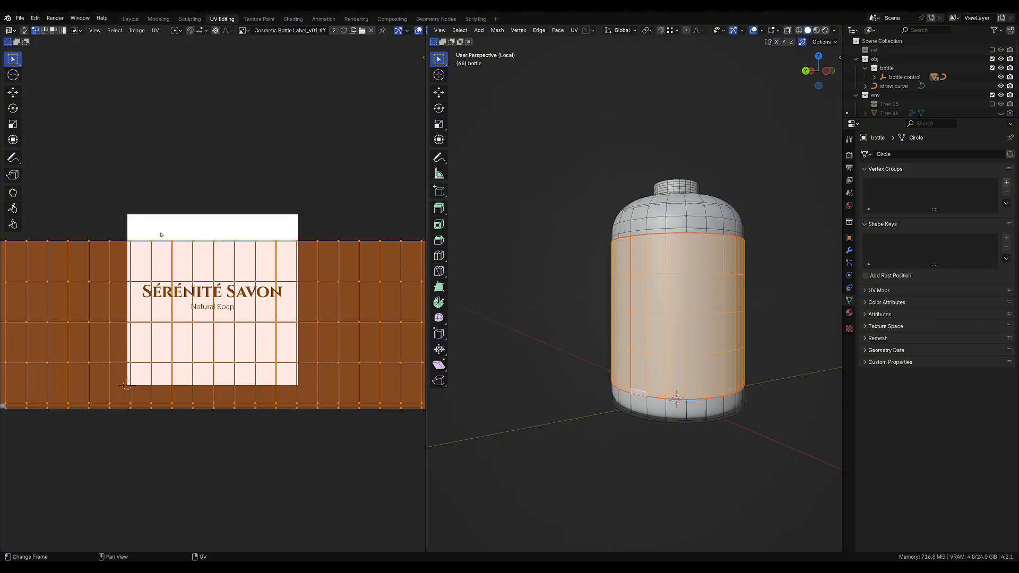
Switch to the front view and nudge the body's UV island slightly downward over the label artwork.
key(grave)
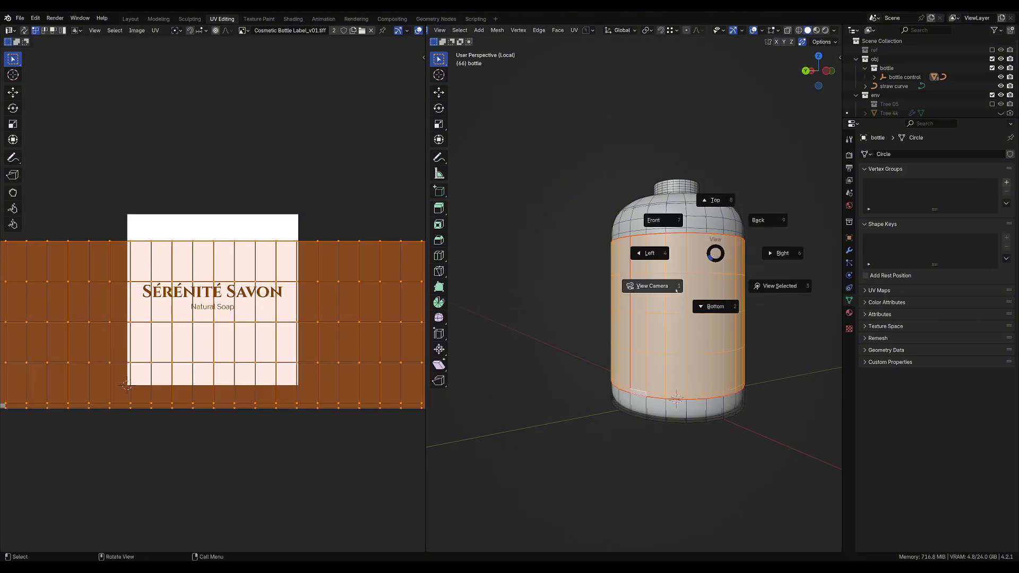
click(648, 216)
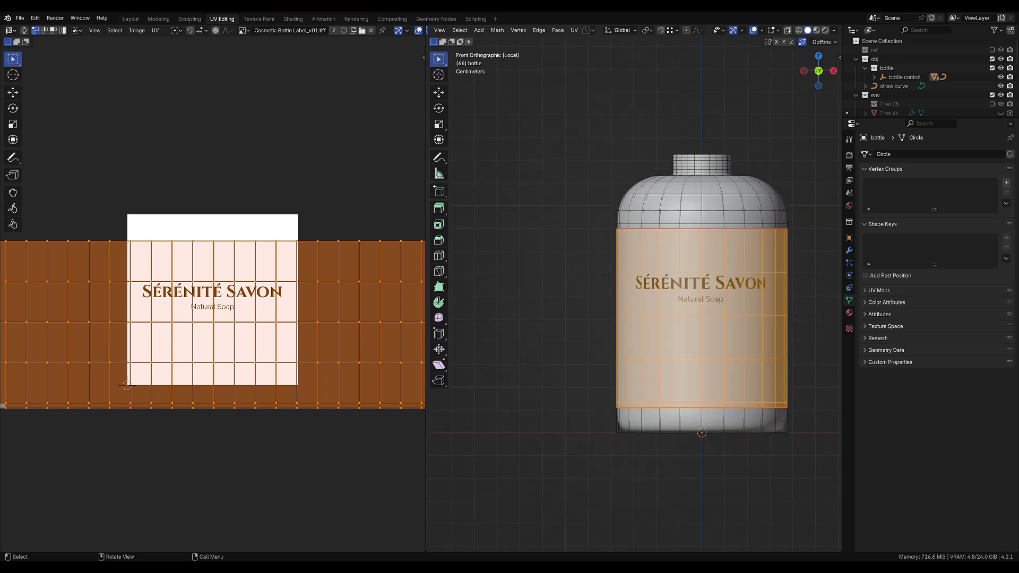
click(834, 30)
key(g)
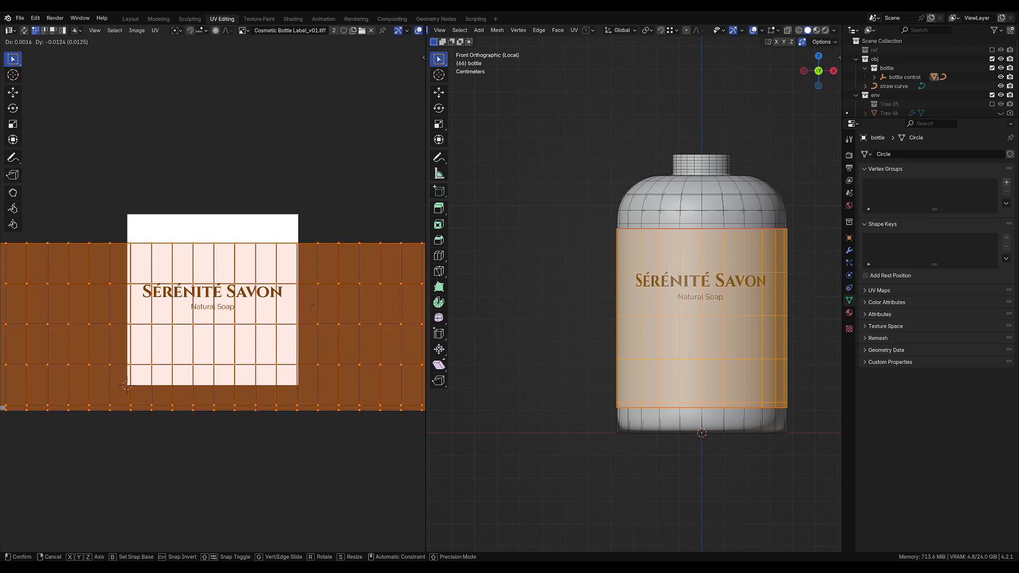
click(311, 302)
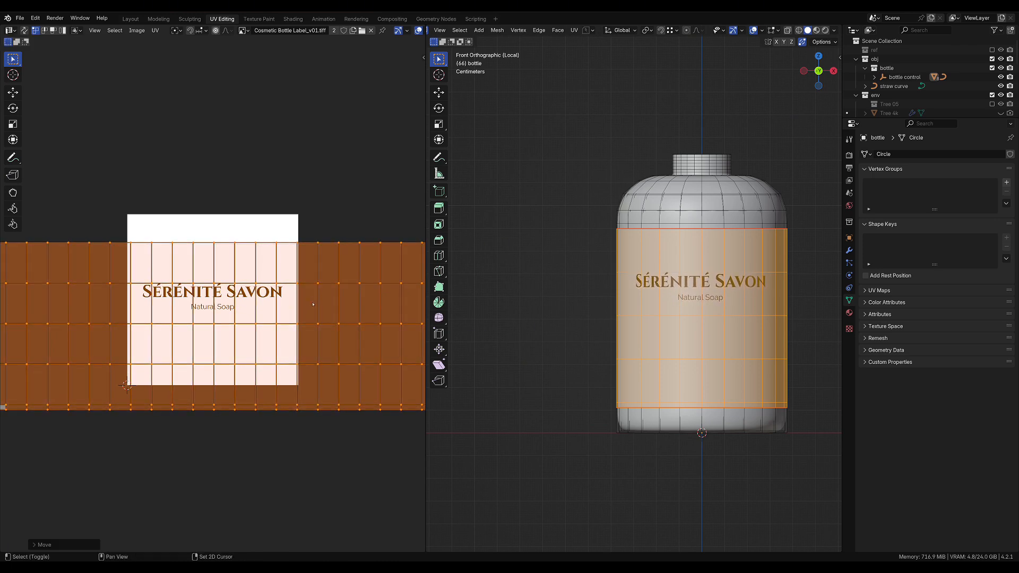
Select the whole bottle mesh and examine the two small circular UV islands in the label's blank area.
key(a)
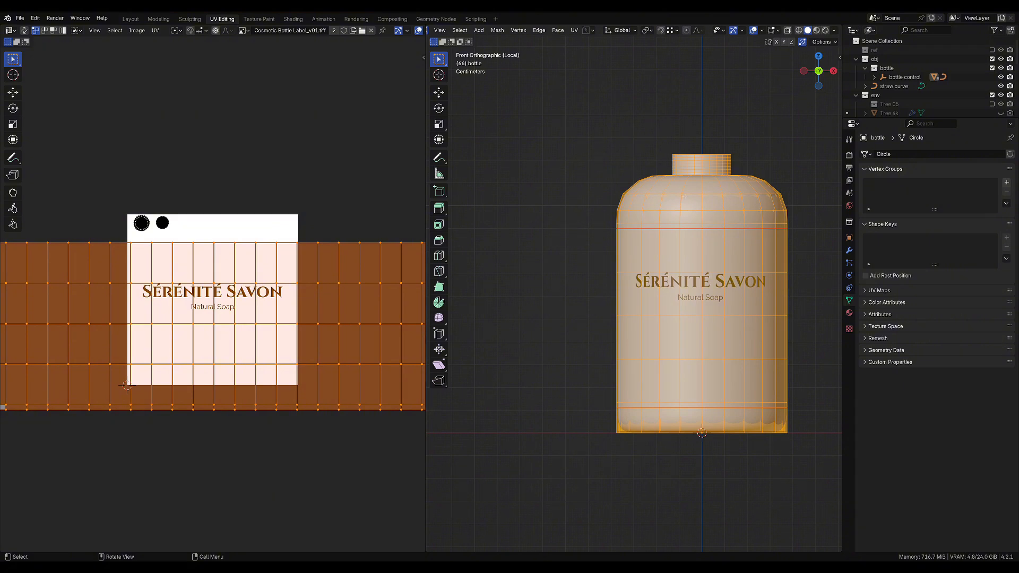
key(u)
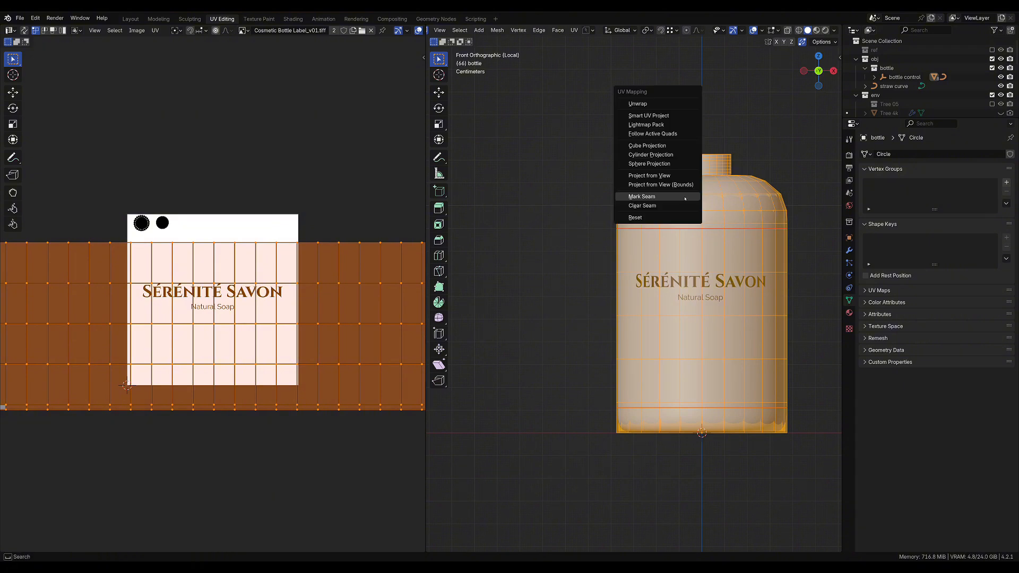
click(648, 104)
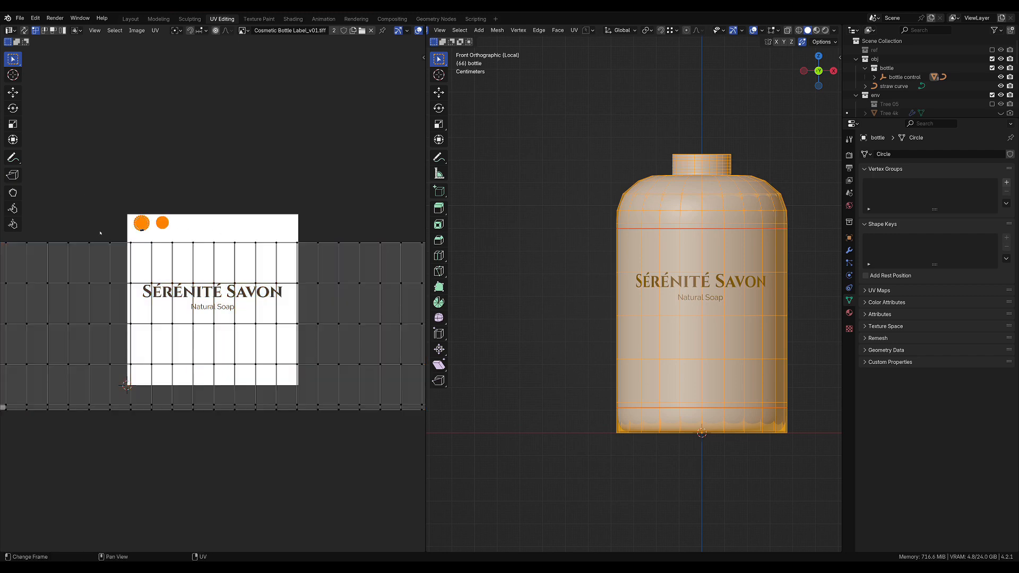
scroll(126, 213, up, 5)
middle_drag(126, 213, 279, 324)
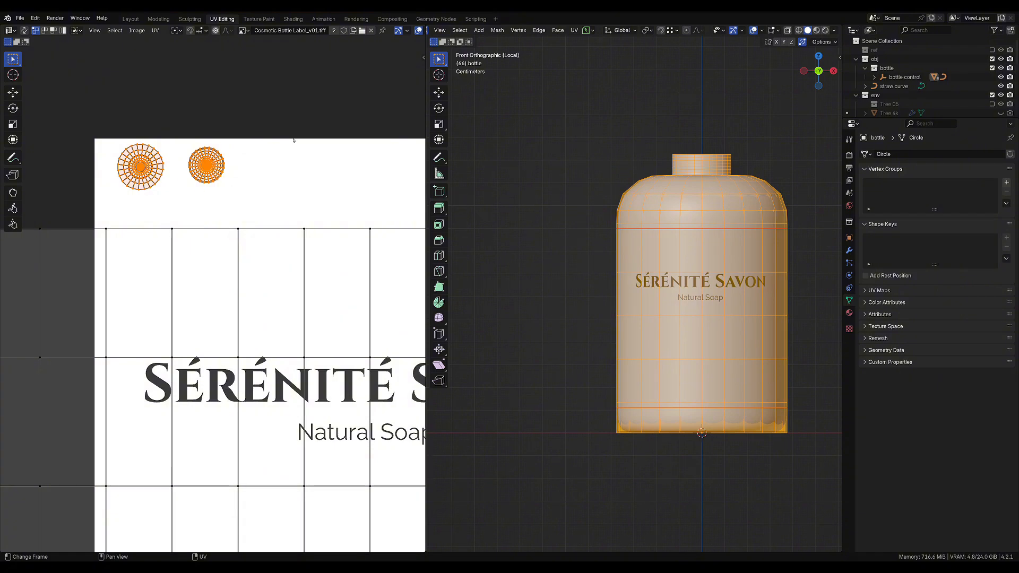
Return to the Layout workspace and add a Principled BSDF feeding the Mix Shader's first Shader input.
click(131, 18)
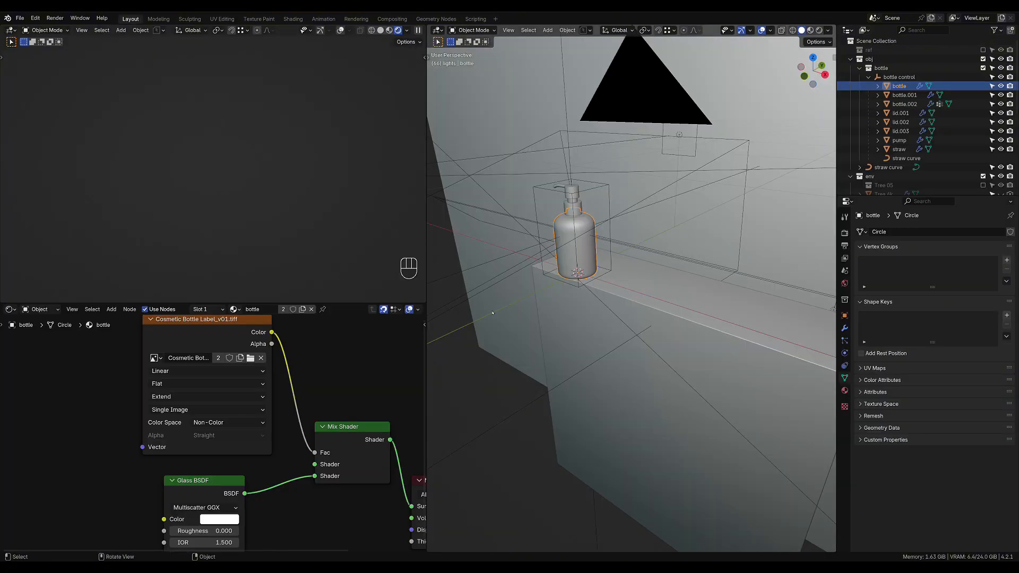
scroll(308, 389, down, 3)
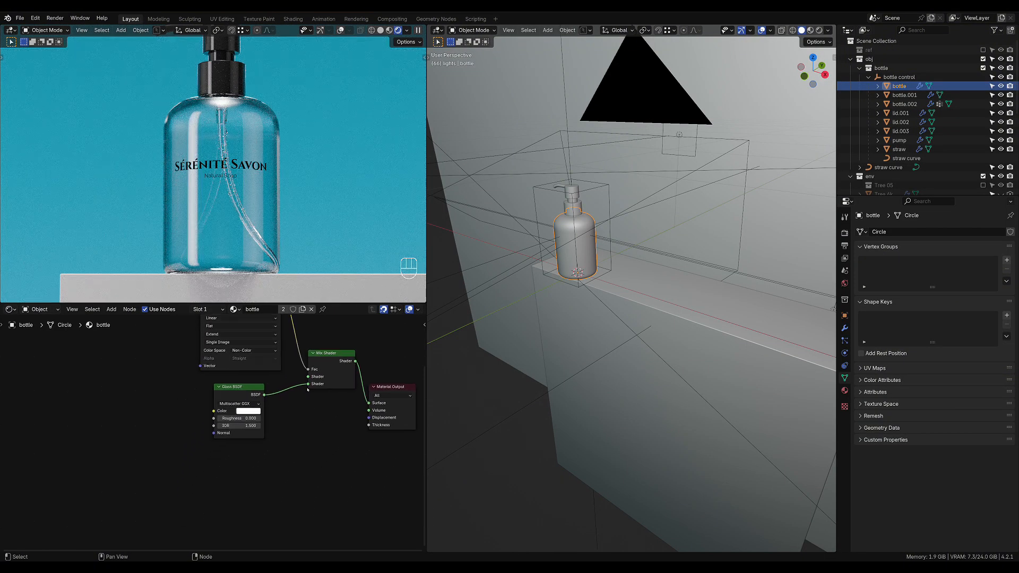
drag(308, 377, 243, 484)
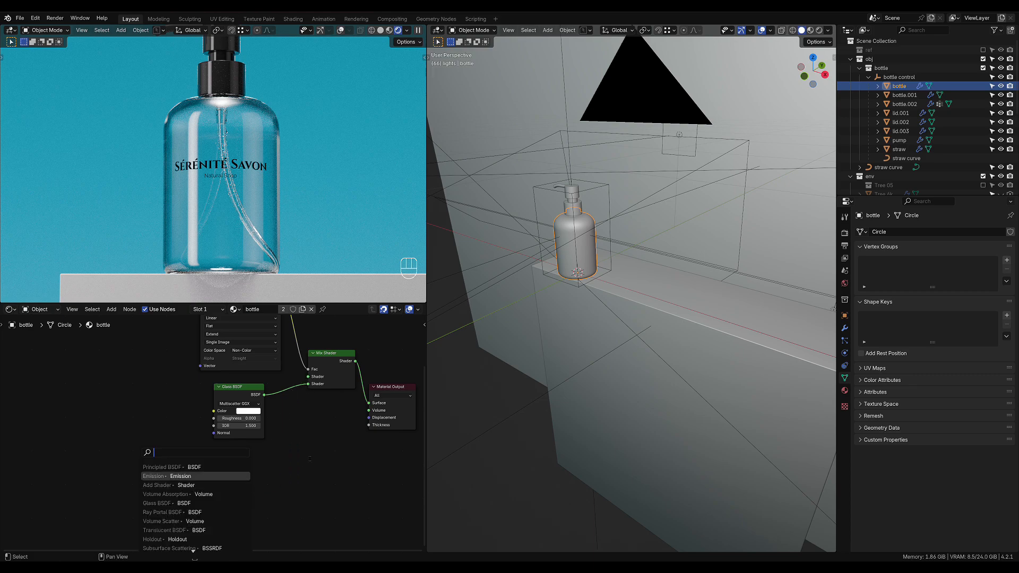
click(228, 467)
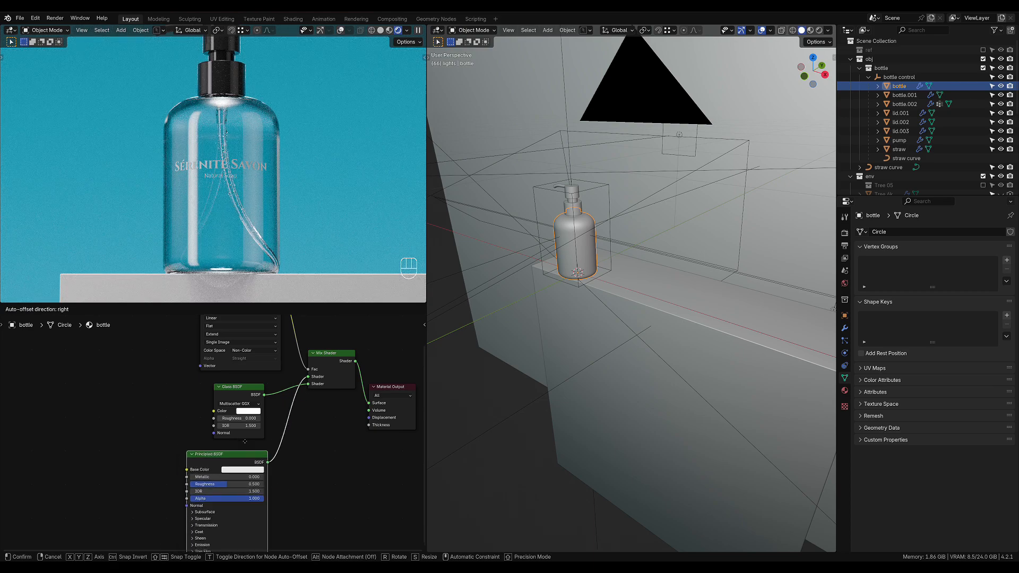
click(336, 481)
Set the Principled BSDF's Metallic to 1.000 and its Roughness to 0.298 for the label lettering.
shift+middle_drag(330, 494, 370, 419)
scroll(353, 446, up, 7)
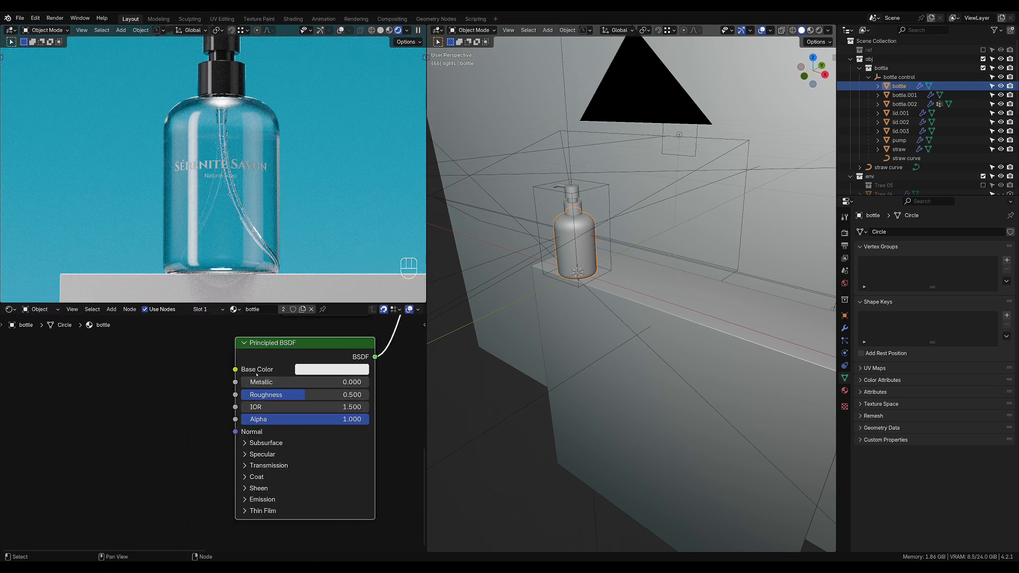
drag(268, 382, 368, 381)
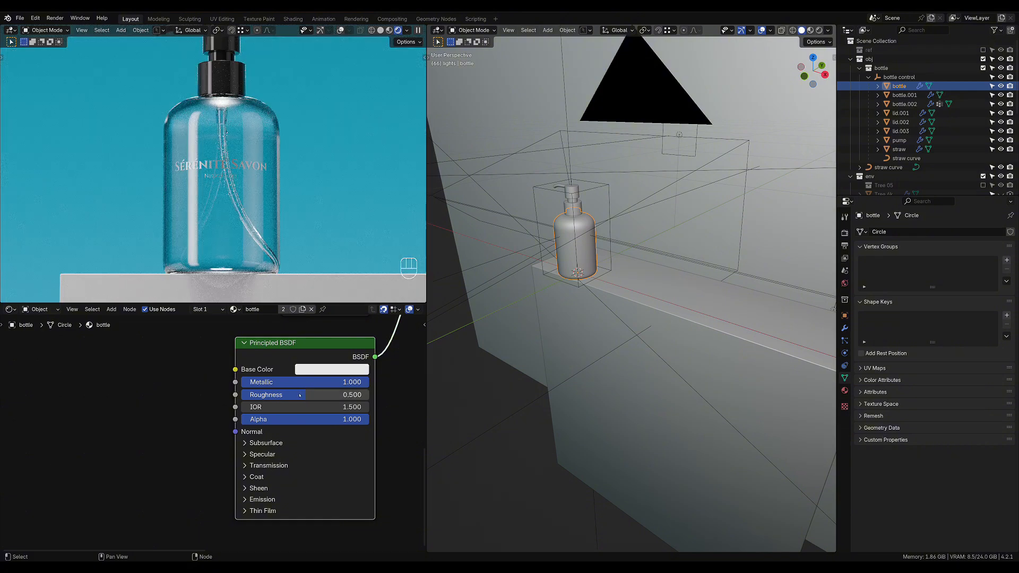
drag(300, 394, 242, 395)
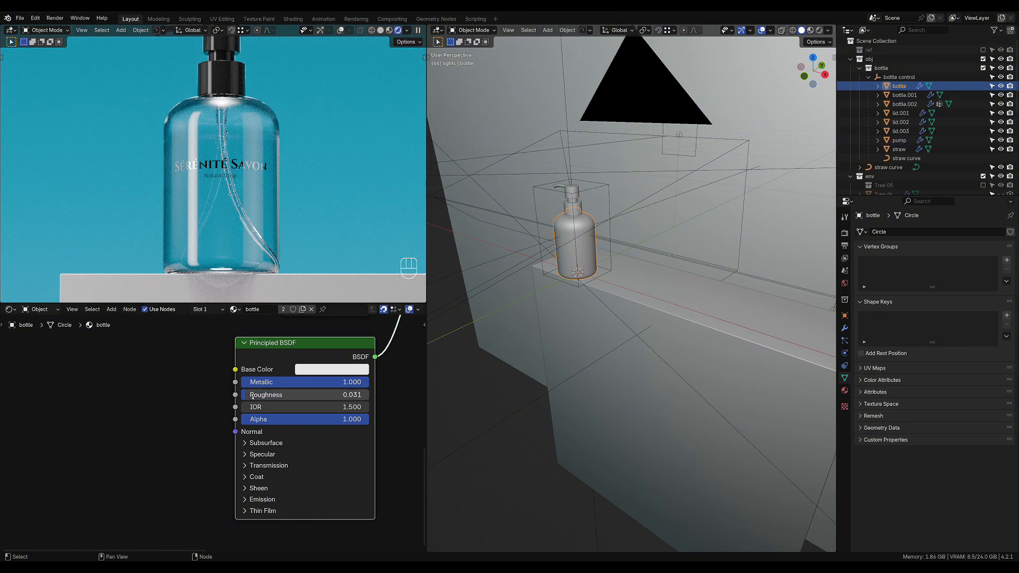
drag(253, 396, 279, 395)
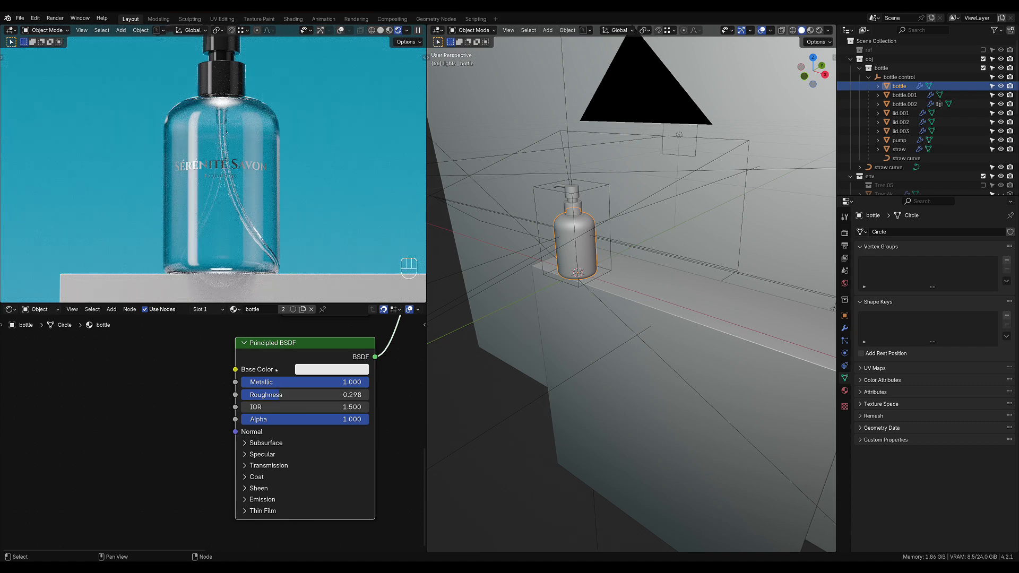
Examine the label lettering up close and the thick_paper_grain_Normal texture's grain in Windows Photo Viewer.
scroll(233, 191, up, 9)
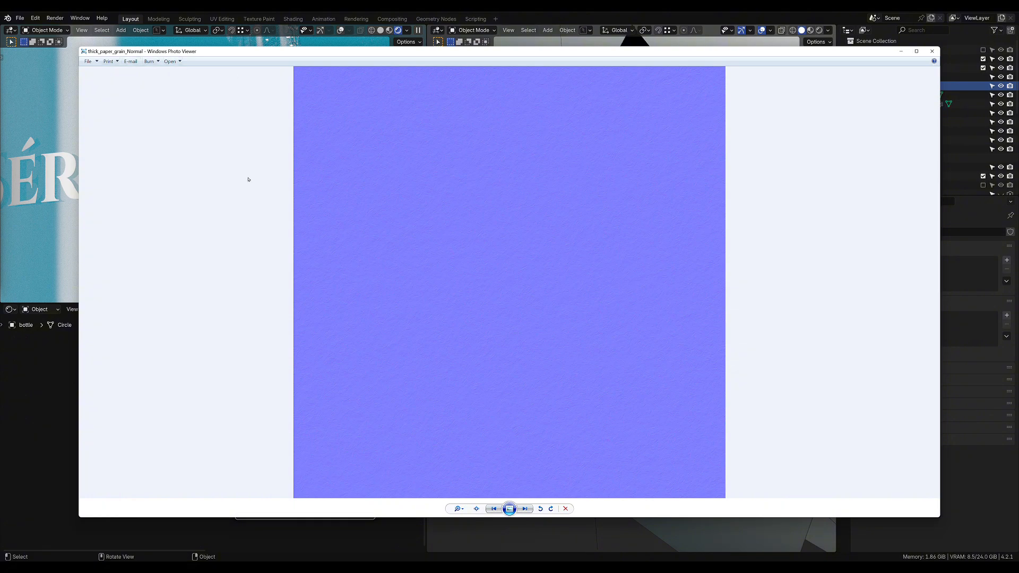
scroll(485, 363, up, 3)
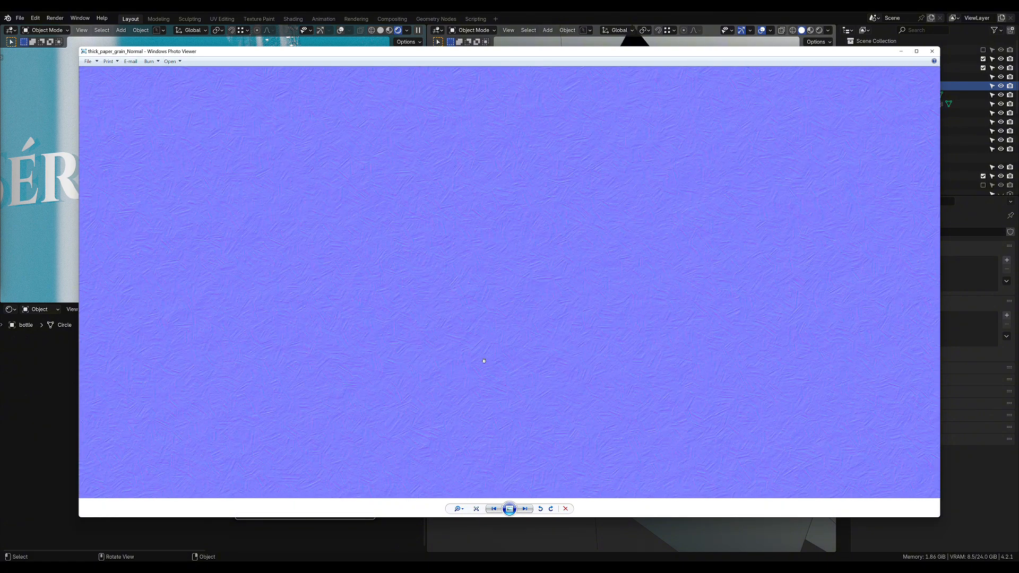
scroll(459, 353, down, 3)
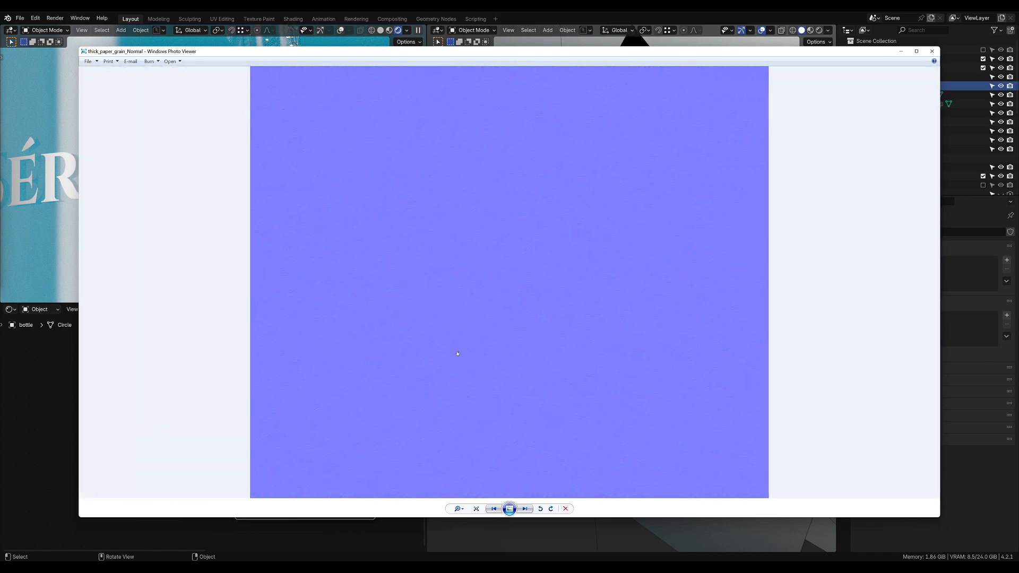
scroll(457, 352, down, 1)
click(932, 51)
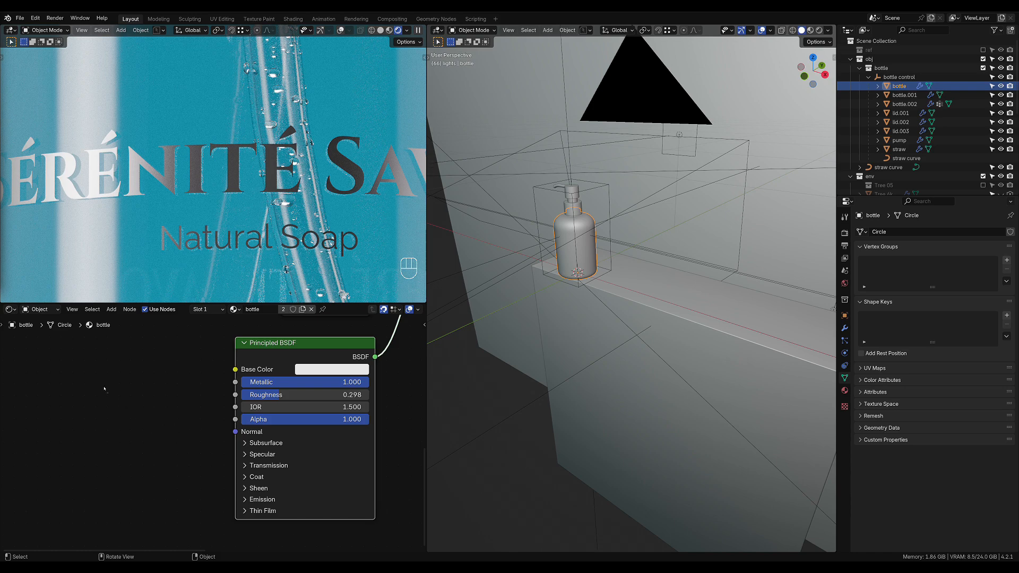
Paste the thick_paper_grain_Normal.tif image texture node into the bottle material and place it before the Principled BSDF.
key(ctrl+v)
middle_drag(157, 339, 303, 309)
drag(280, 357, 137, 364)
Add a Normal Map node between the paper grain texture and the Principled BSDF.
key(shift+a)
click(258, 345)
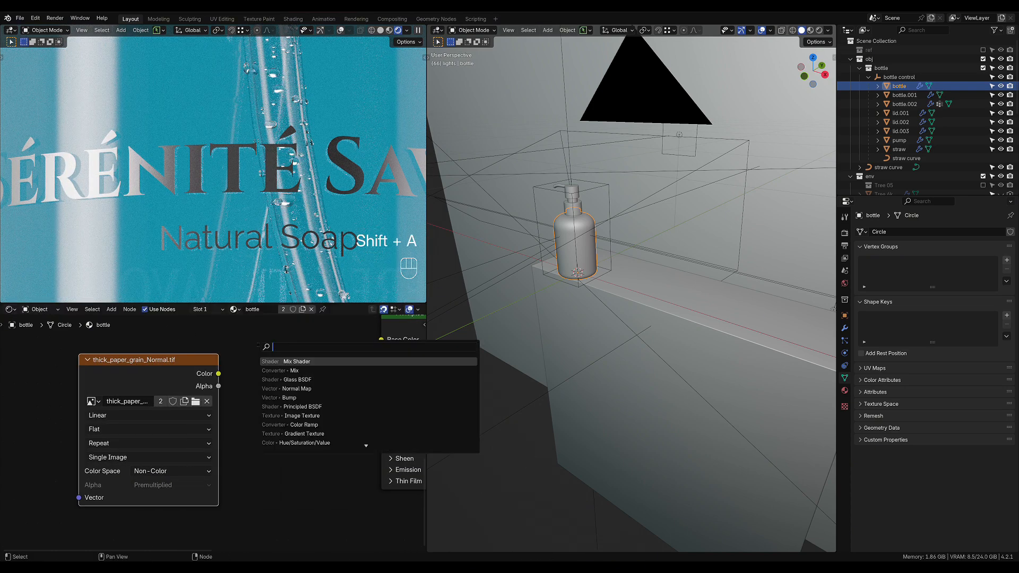
text(no)
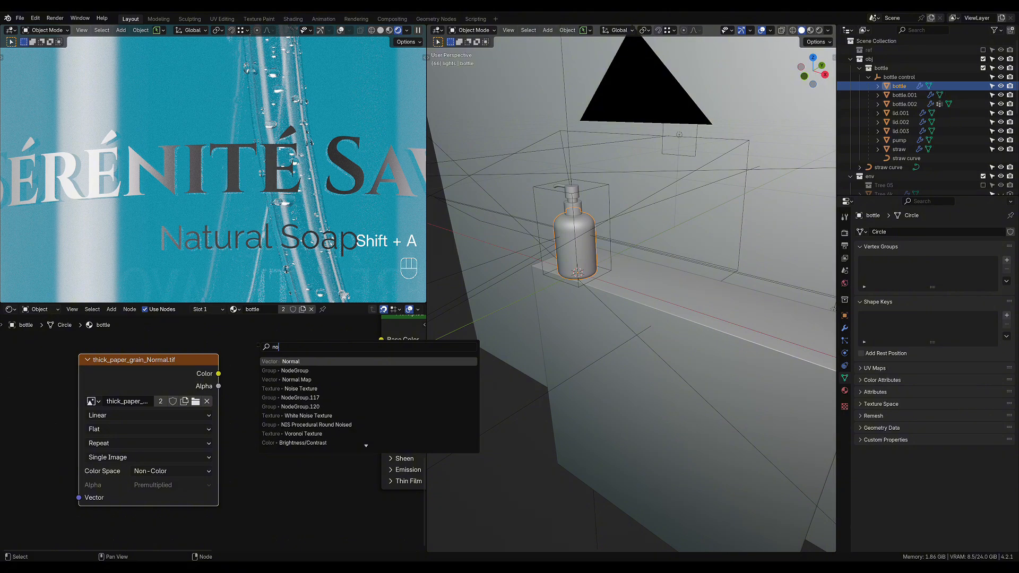
text(rm)
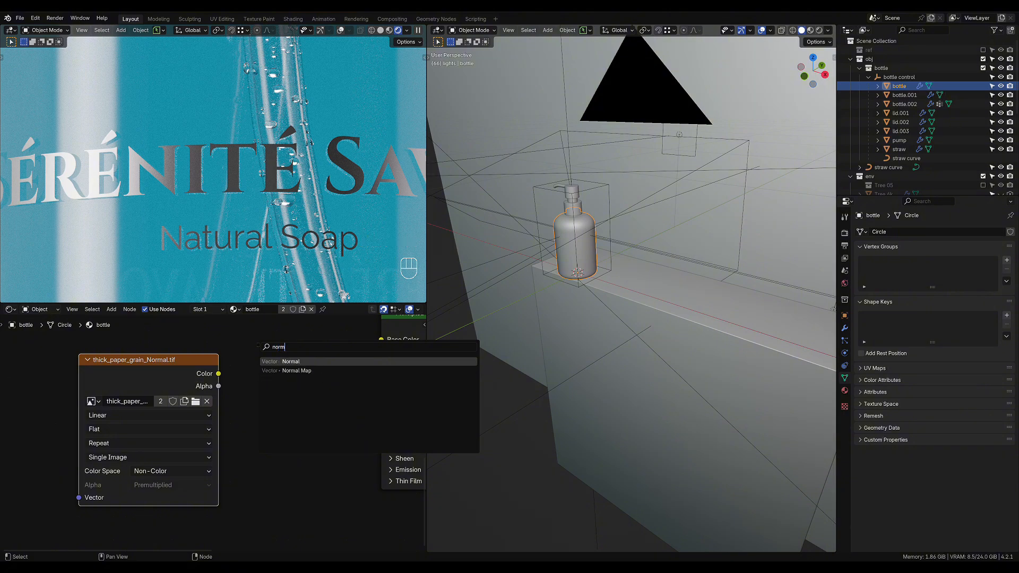
key(Down)
key(Return)
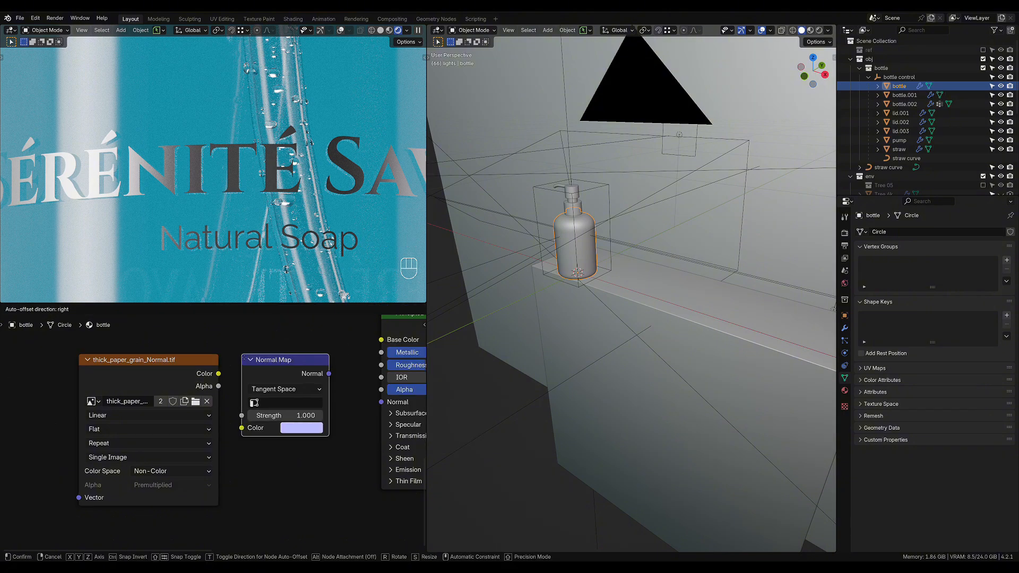
click(221, 376)
Connect the grain texture's Color to the Normal Map's Color, and the map's Normal output to the Principled BSDF's Normal.
drag(219, 374, 242, 427)
middle_drag(317, 332, 271, 343)
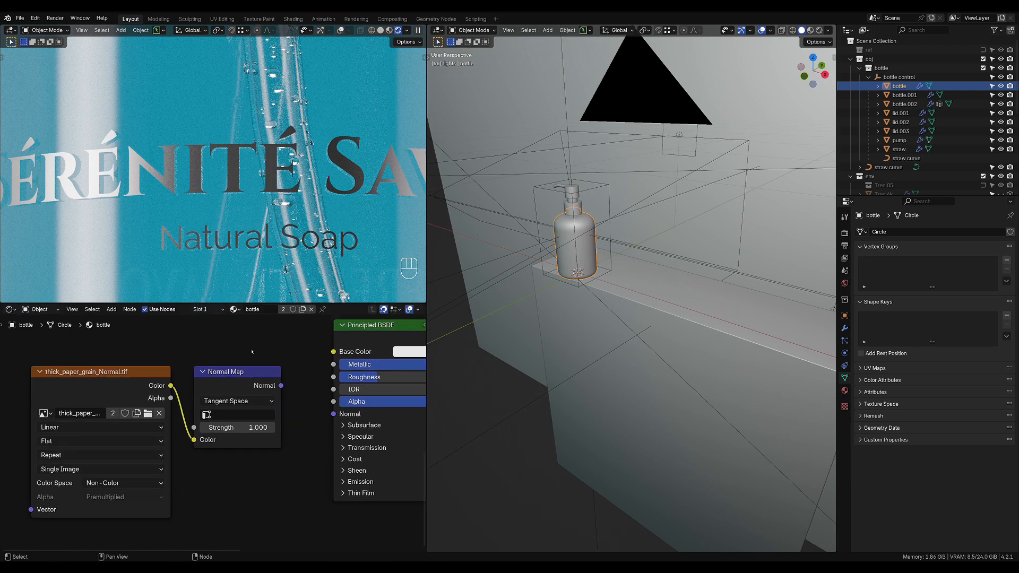
drag(280, 386, 333, 413)
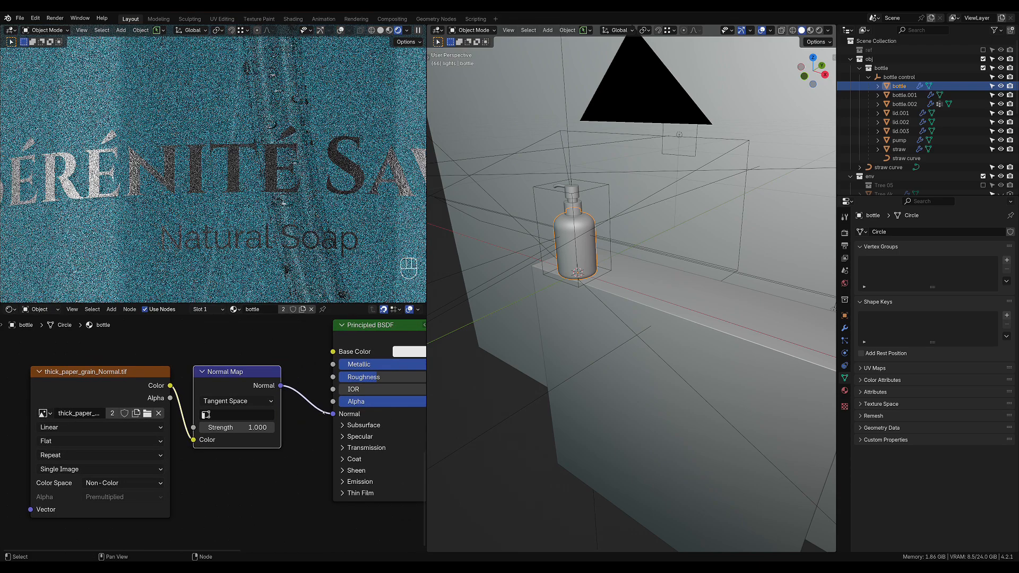
shift+scroll(164, 326, left, 5)
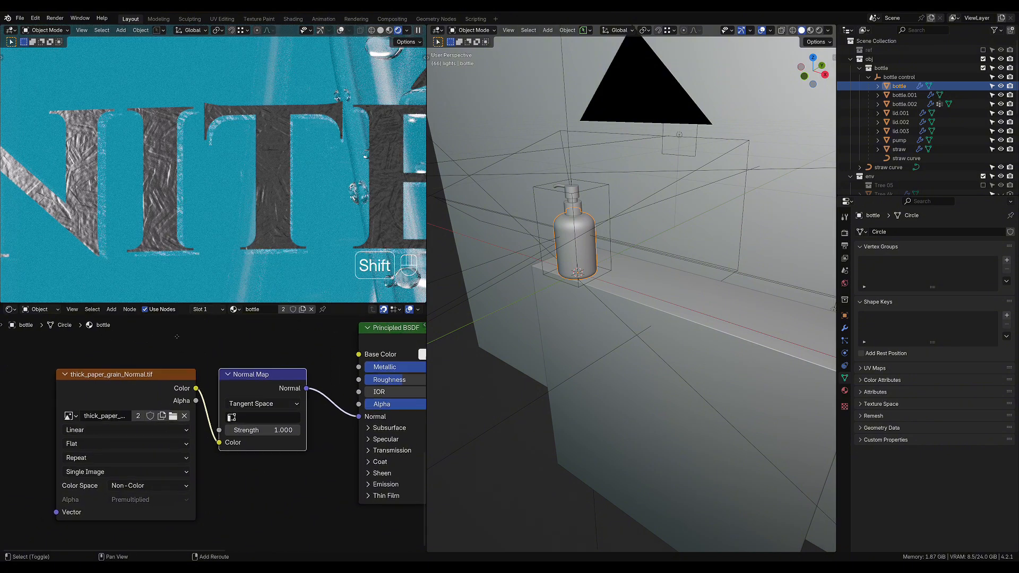
Add Texture Coordinate and Mapping nodes driving the paper grain texture's Vector input from UV.
click(234, 379)
key(ctrl+t)
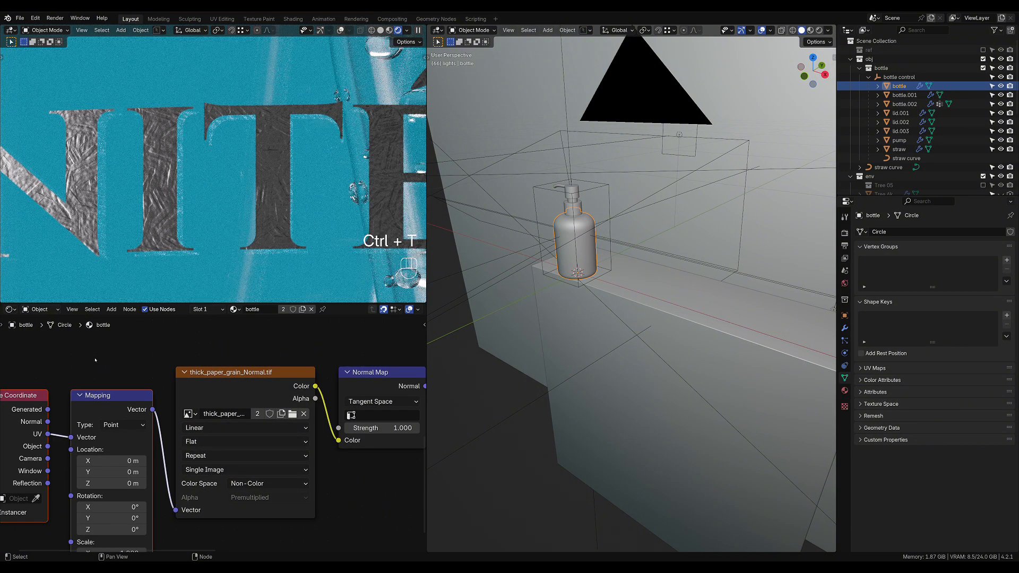
middle_drag(96, 363, 194, 348)
key(g)
click(113, 371)
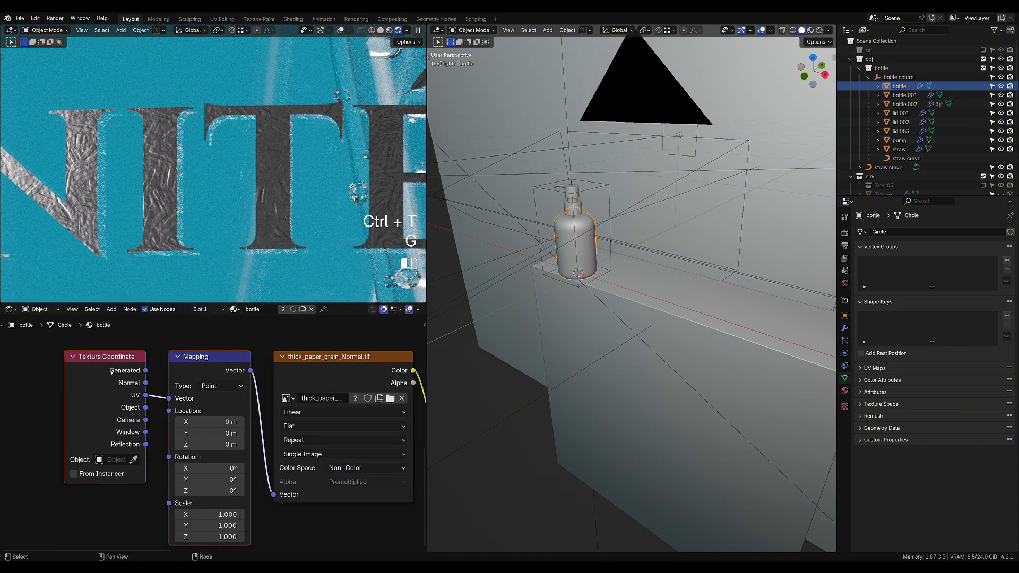
Set the Mapping node's X, Y and Z scale to 10 to make the label's grain finer.
middle_drag(144, 392, 184, 381)
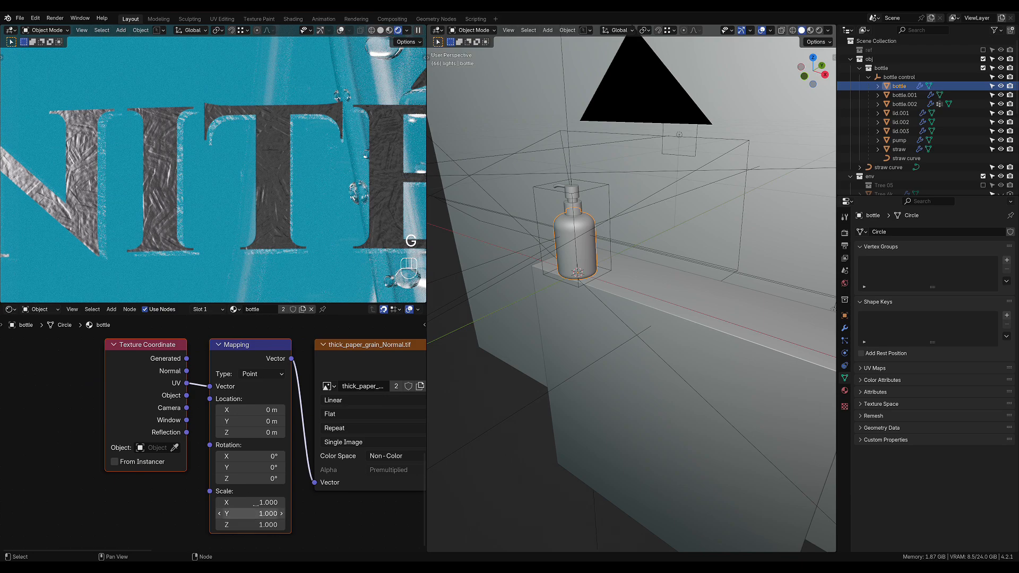
drag(254, 502, 254, 525)
text(10)
key(Return)
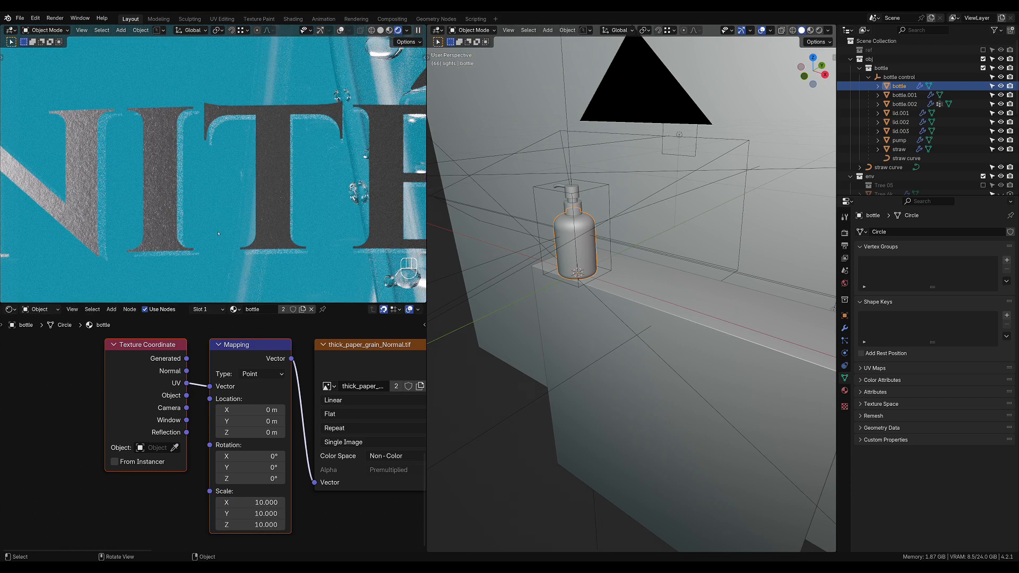
Move the Texture Coordinate, Mapping, paper grain texture and Normal Map nodes together, farther away from the Principled BSDF.
scroll(198, 216, up, 3)
scroll(153, 360, down, 7)
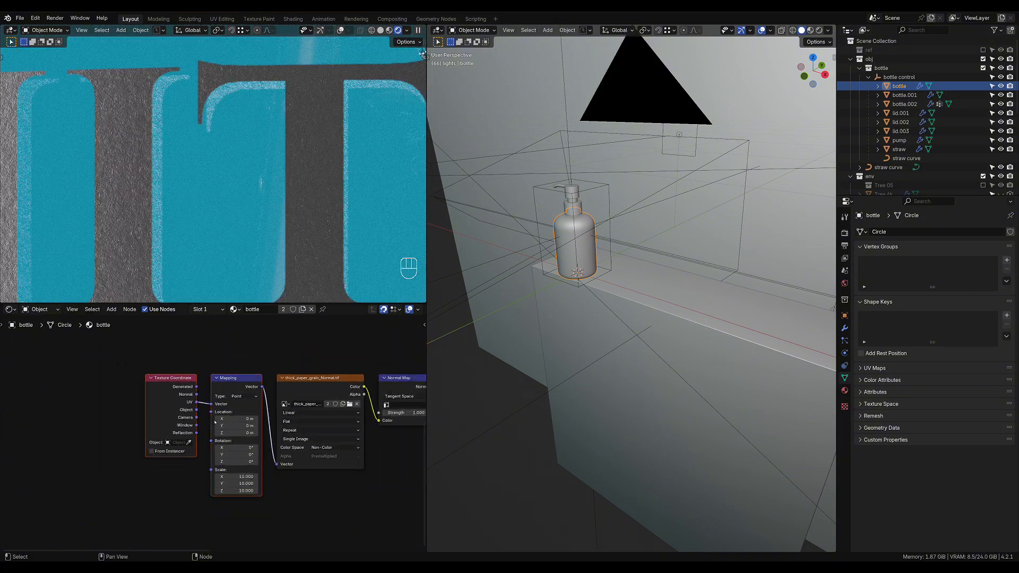
drag(146, 346, 393, 460)
key(g)
click(257, 467)
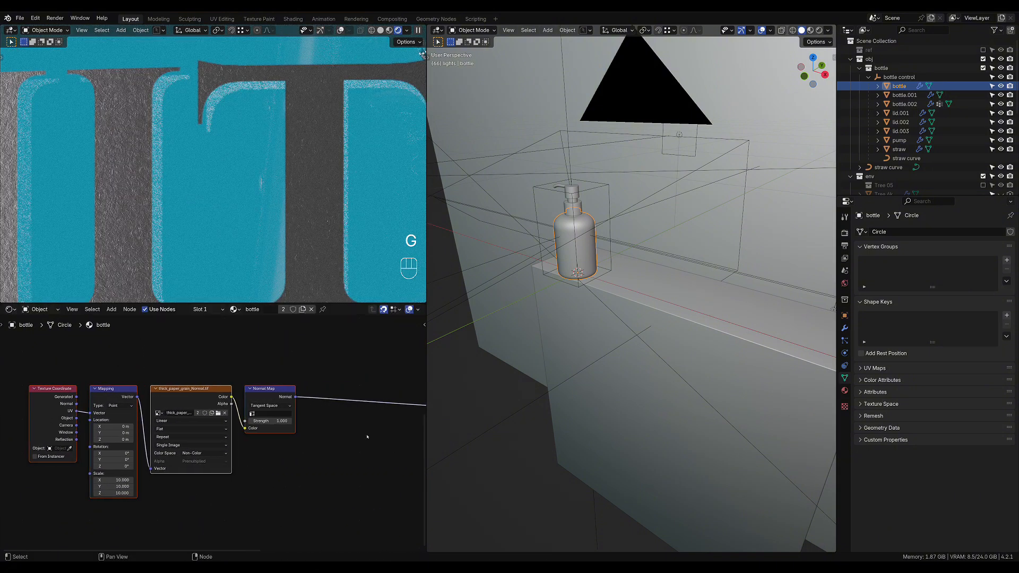
middle_drag(368, 433, 303, 458)
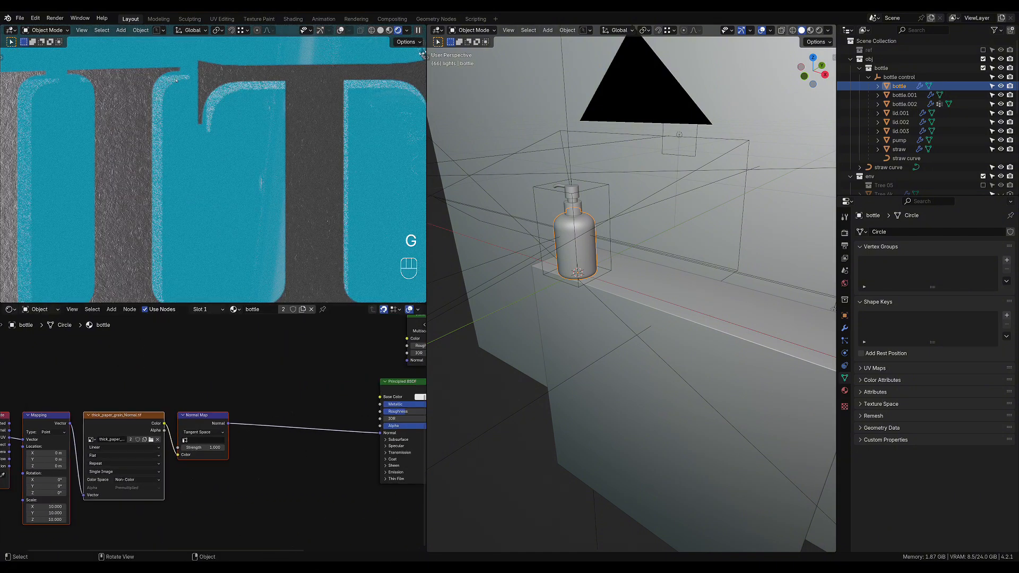
Move the Cosmetic Bottle Label image texture node well away from the Mix Shader and preview its output on the bottle.
scroll(173, 233, down, 6)
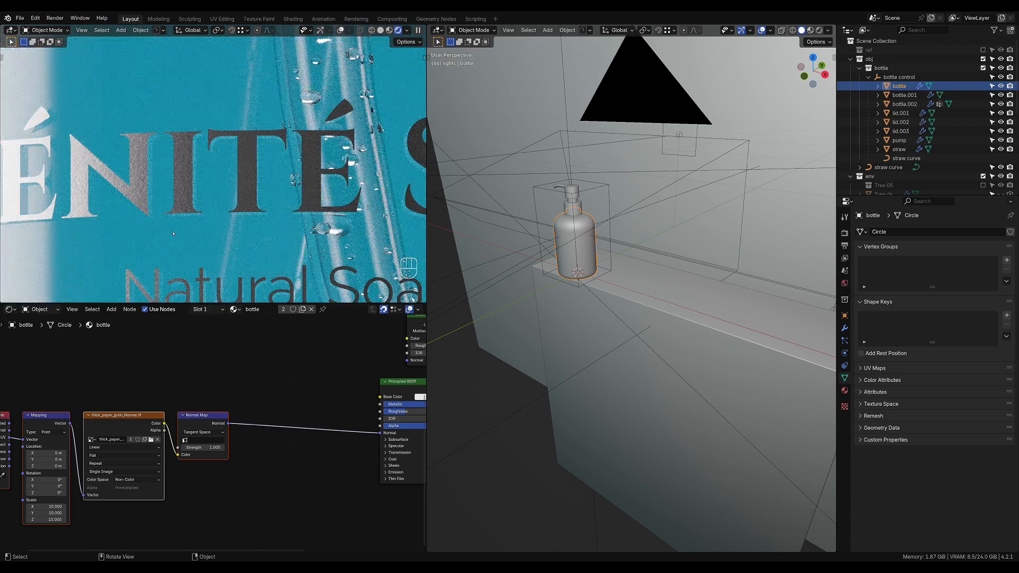
scroll(121, 222, down, 4)
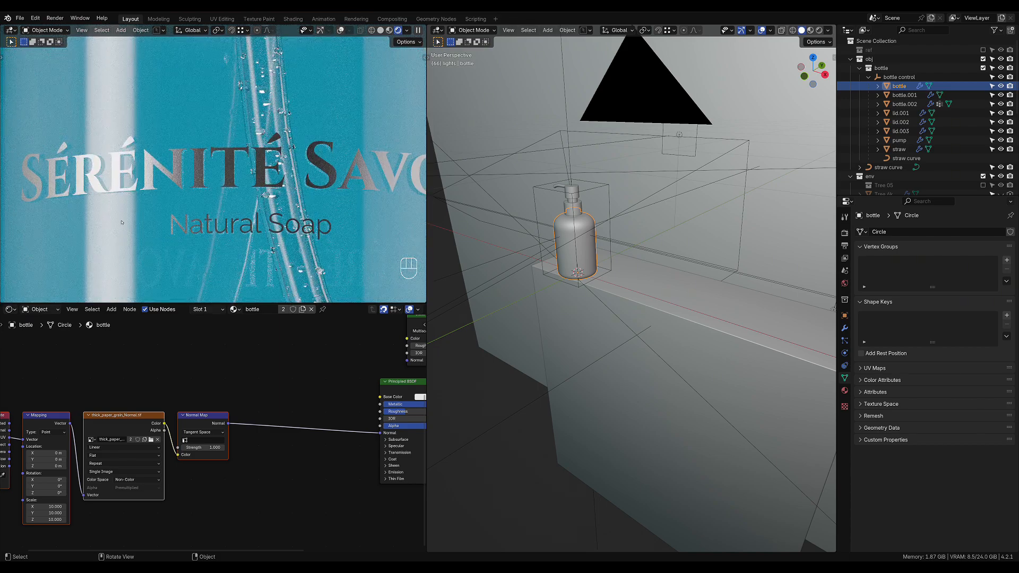
scroll(121, 221, up, 8)
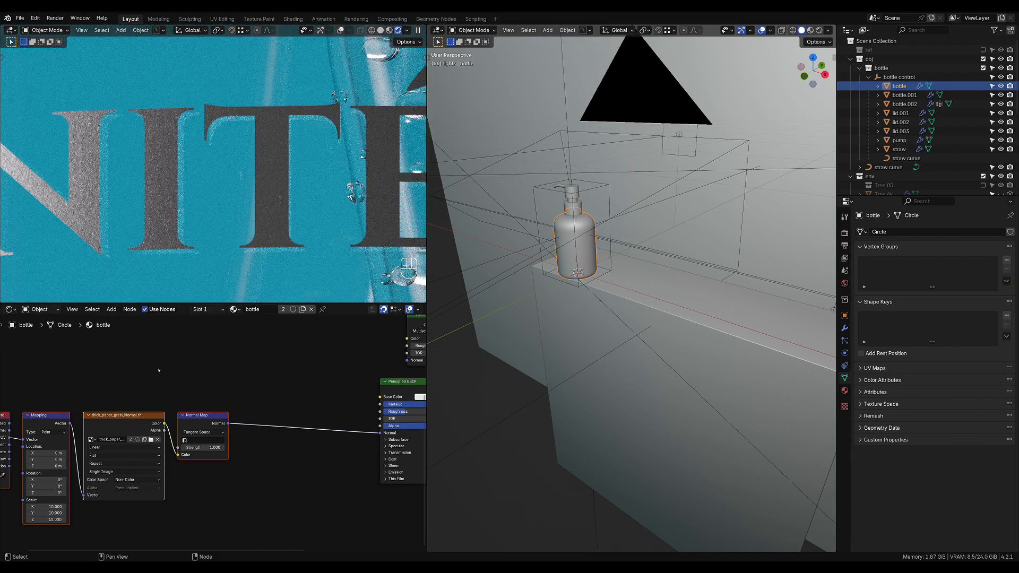
middle_drag(179, 360, 196, 398)
key(shift)
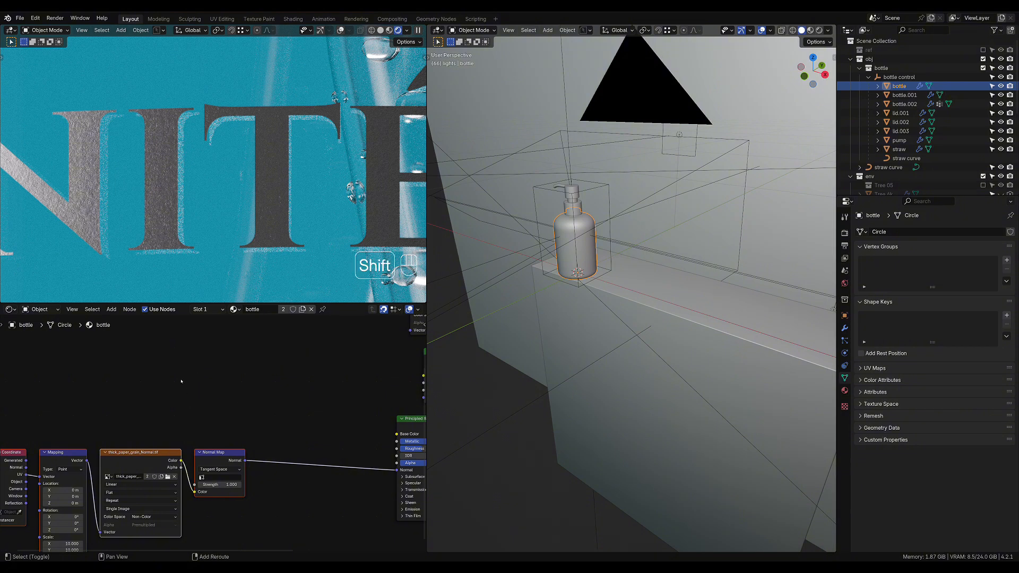
middle_drag(304, 374, 171, 424)
middle_drag(189, 377, 189, 409)
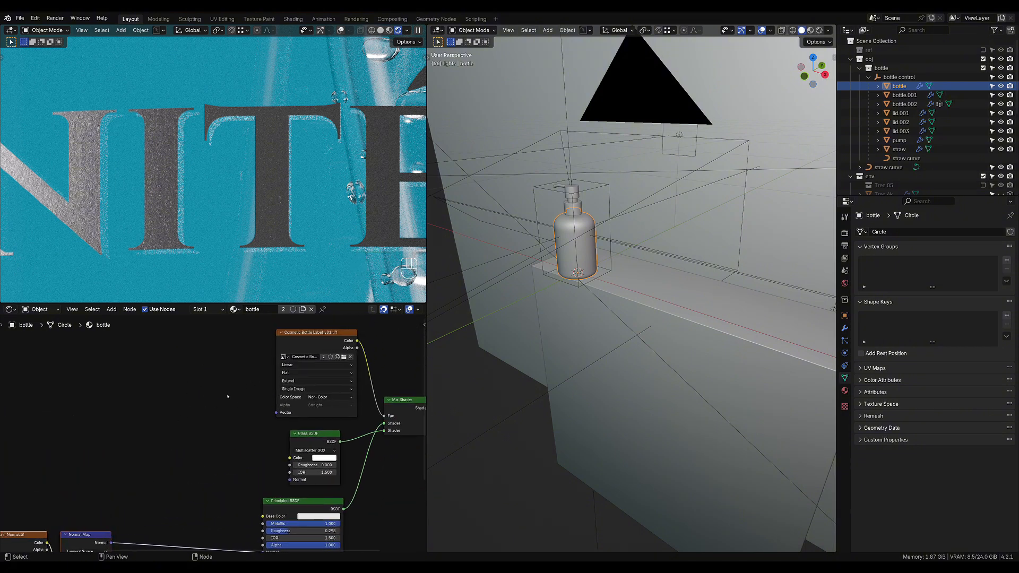
click(323, 340)
drag(323, 340, 67, 347)
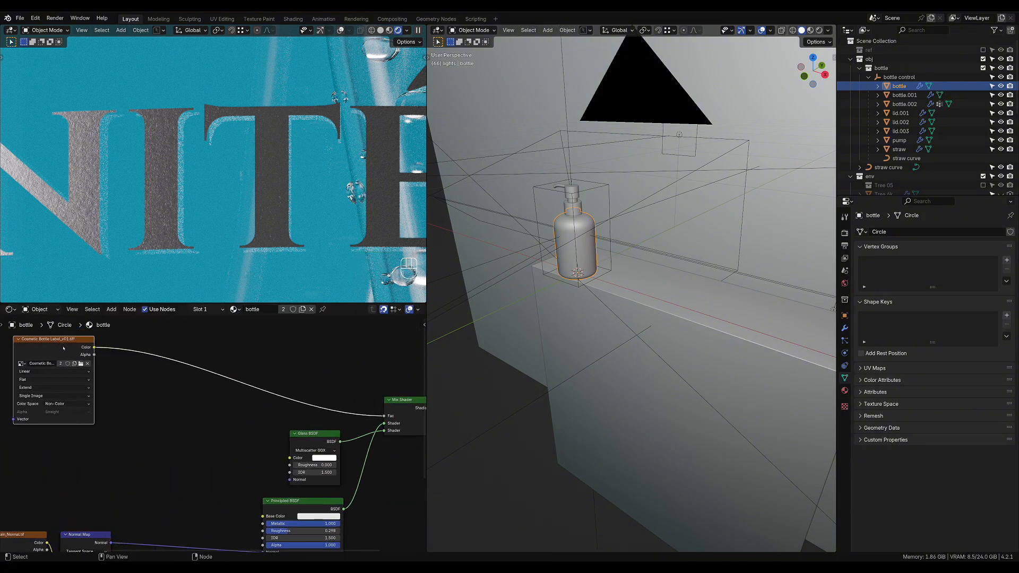
ctrl+shift+click(67, 347)
Add a Bump node in the space between the label image texture and the grain's Normal Map.
middle_drag(129, 434, 269, 401)
key(shift+a)
click(270, 399)
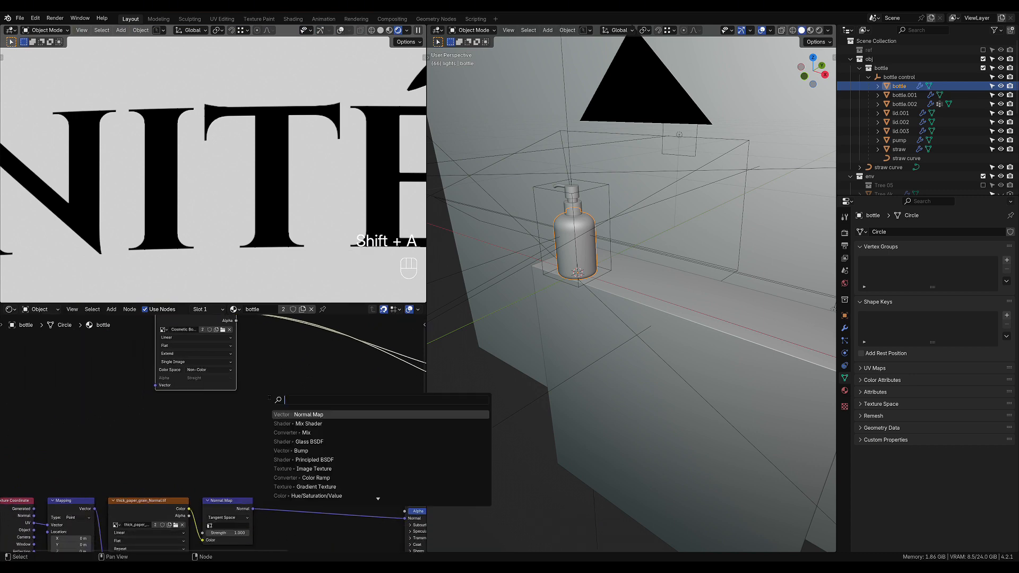
text(bump)
key(Return)
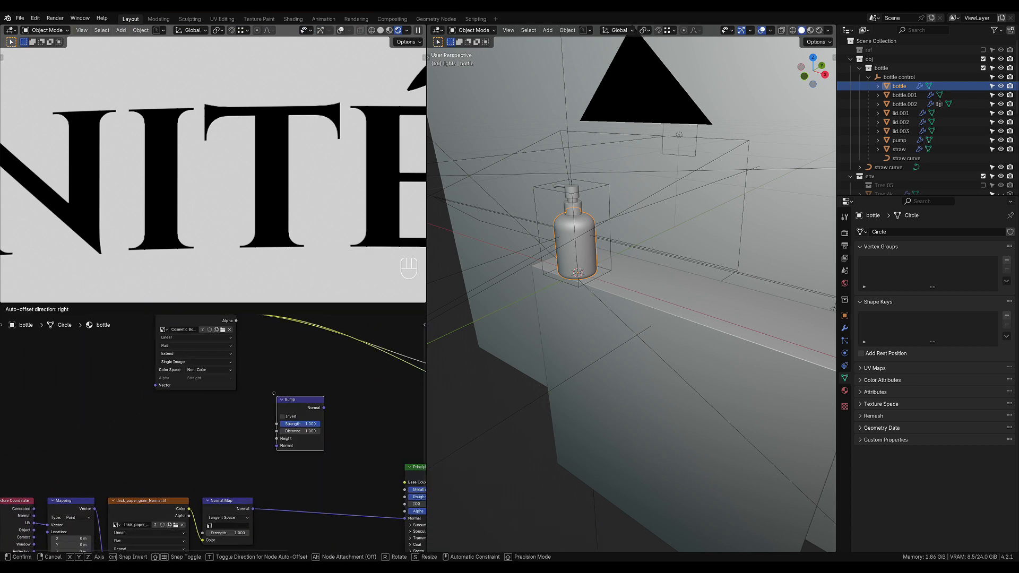
click(258, 412)
Connect the label texture's Color to the Bump's Height and preview the Bump output on the bottle.
middle_drag(243, 309, 282, 313)
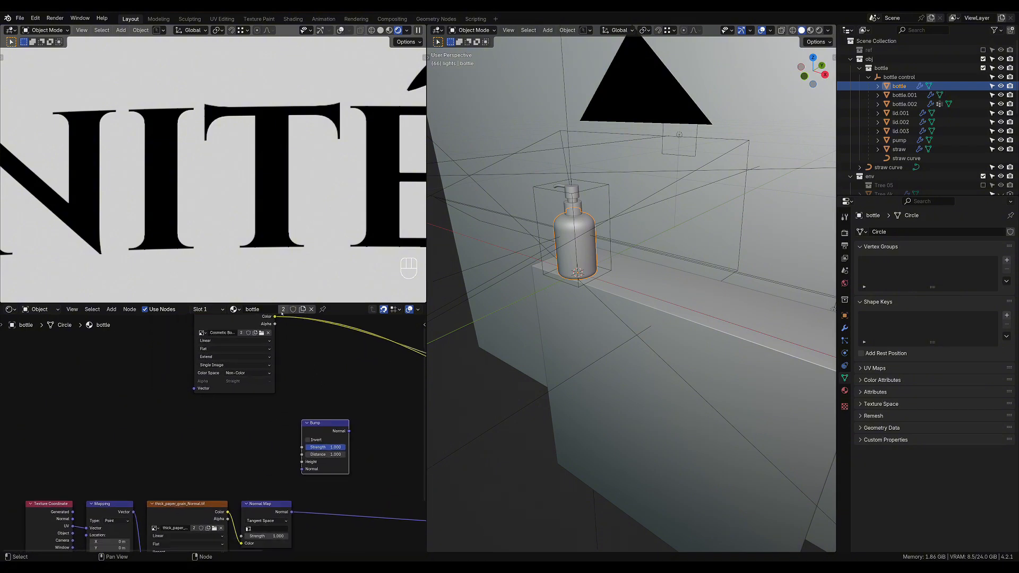
drag(275, 316, 305, 462)
ctrl+shift+click(324, 451)
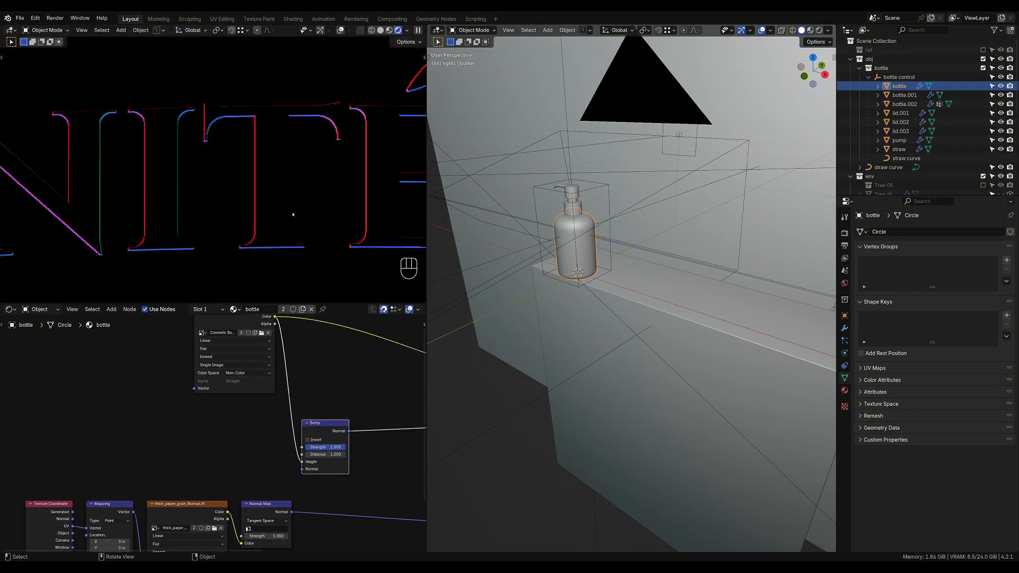
Set the Bump node's Distance to 0.05.
shift+middle_drag(256, 465, 190, 402)
scroll(305, 440, up, 5)
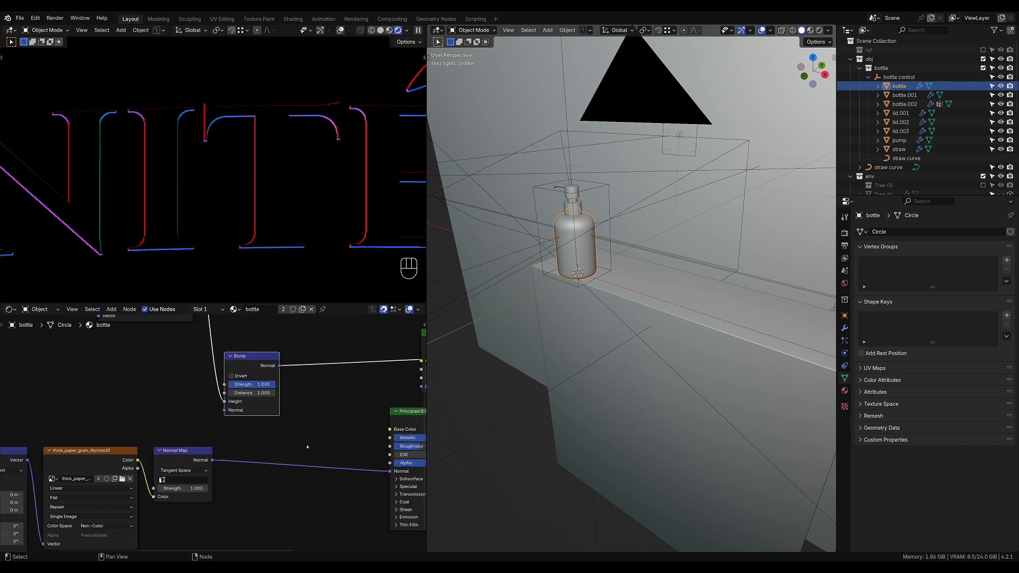
click(288, 383)
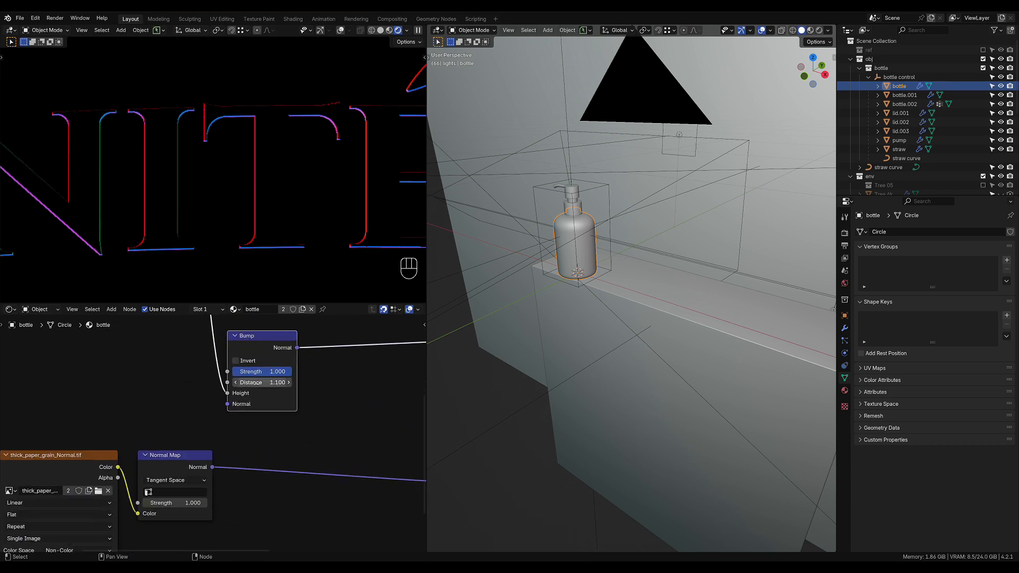
click(272, 382)
text(0.1)
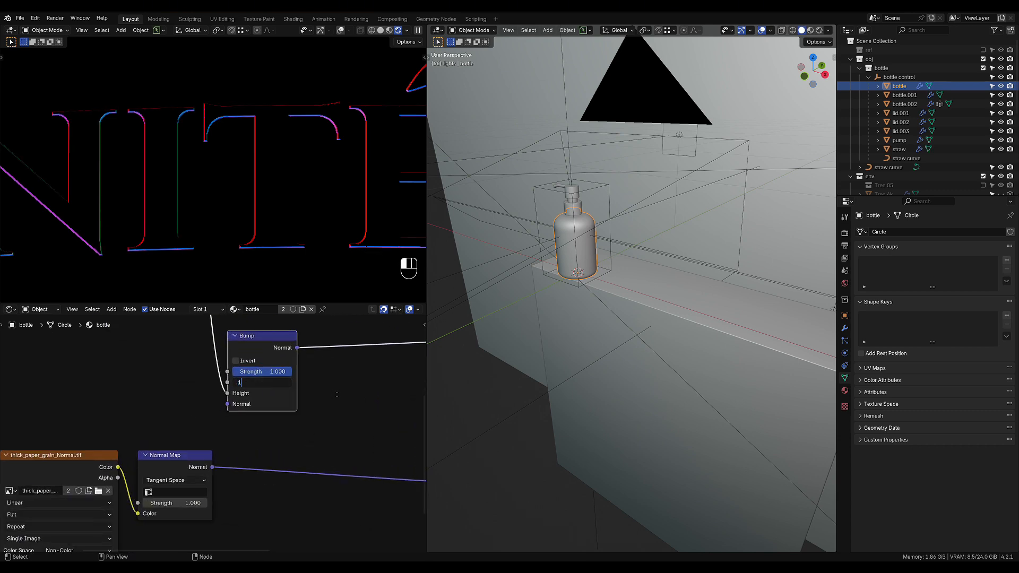
key(Return)
click(256, 381)
text(0.05)
key(Return)
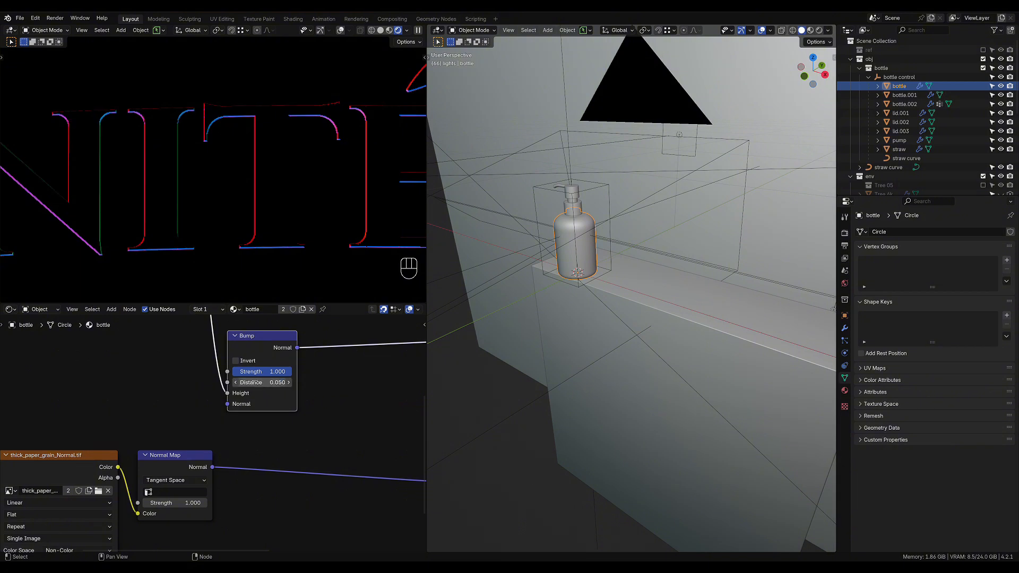
click(271, 381)
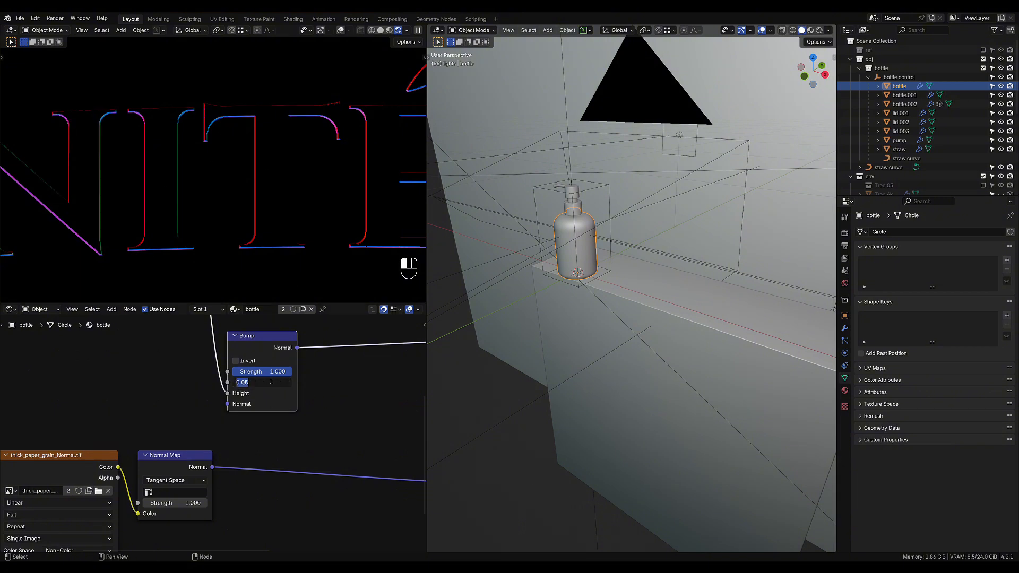
click(349, 400)
Compare the label's bump with and without Invert, leaving Invert enabled on the Bump node.
click(236, 361)
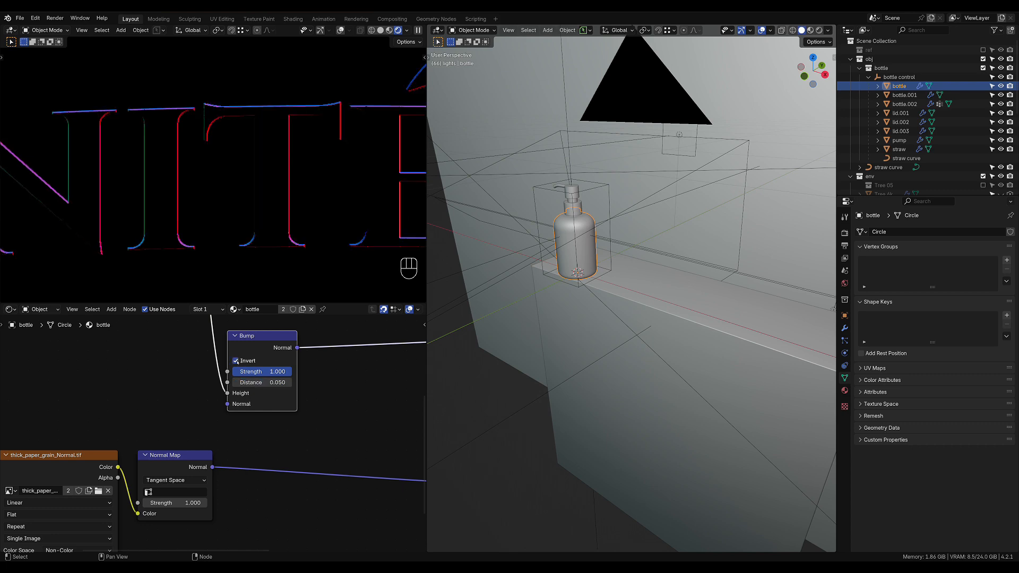
middle_drag(330, 399, 291, 434)
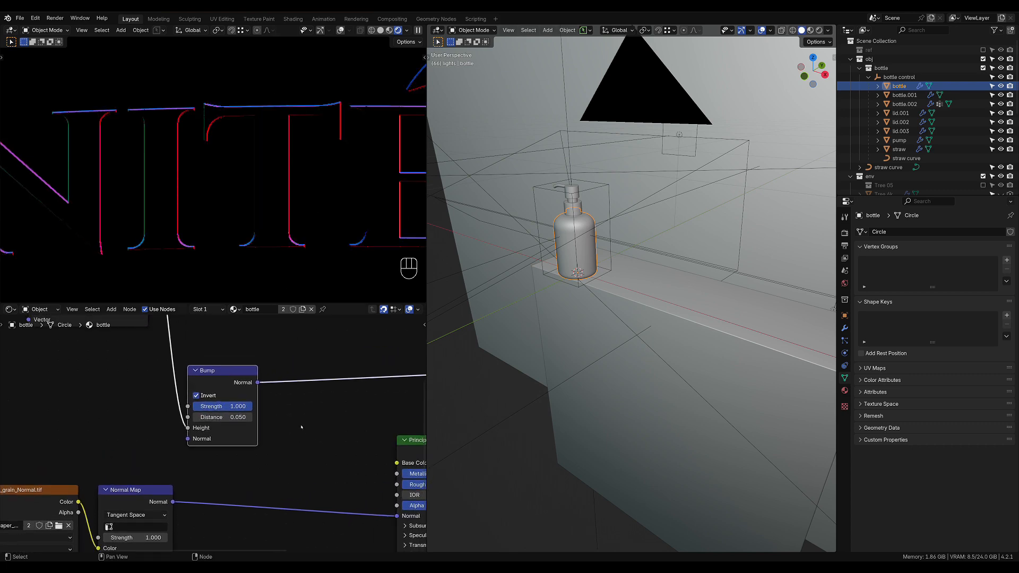
click(195, 396)
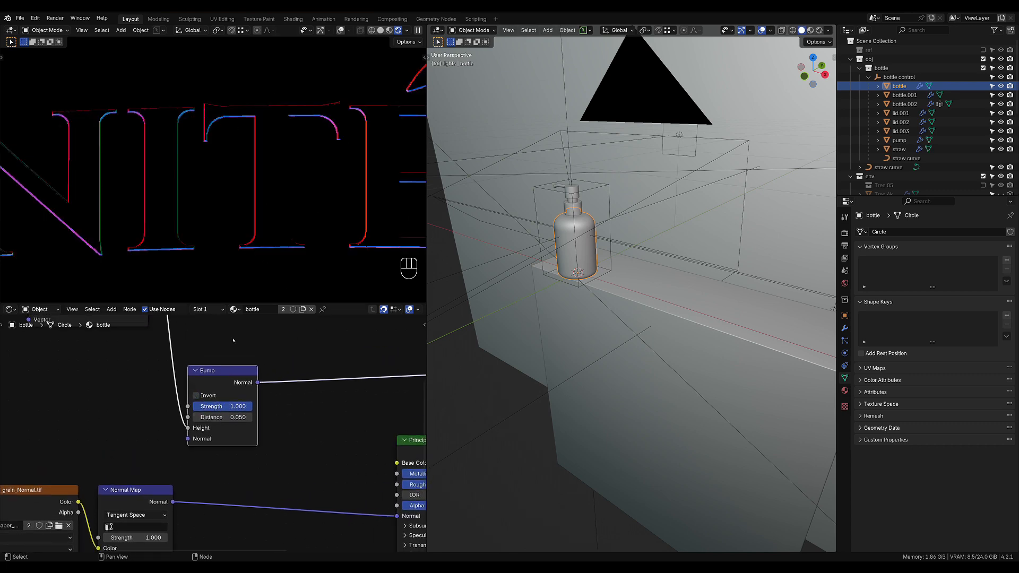
click(198, 396)
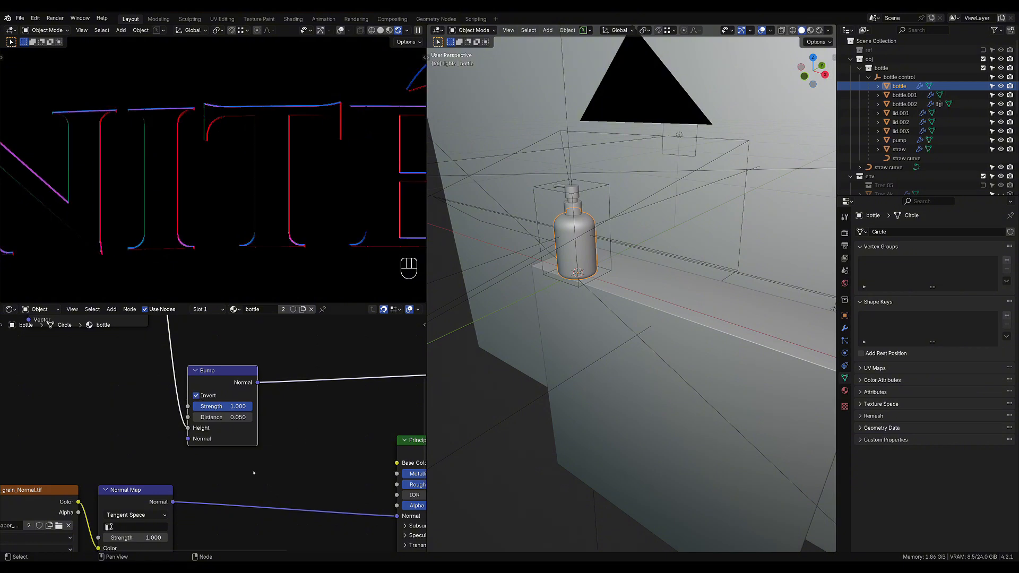
Connect the Normal Map to the Bump's Normal input and the Bump's Normal output to the Principled BSDF's Normal, repositioning the Bump node.
drag(171, 501, 188, 439)
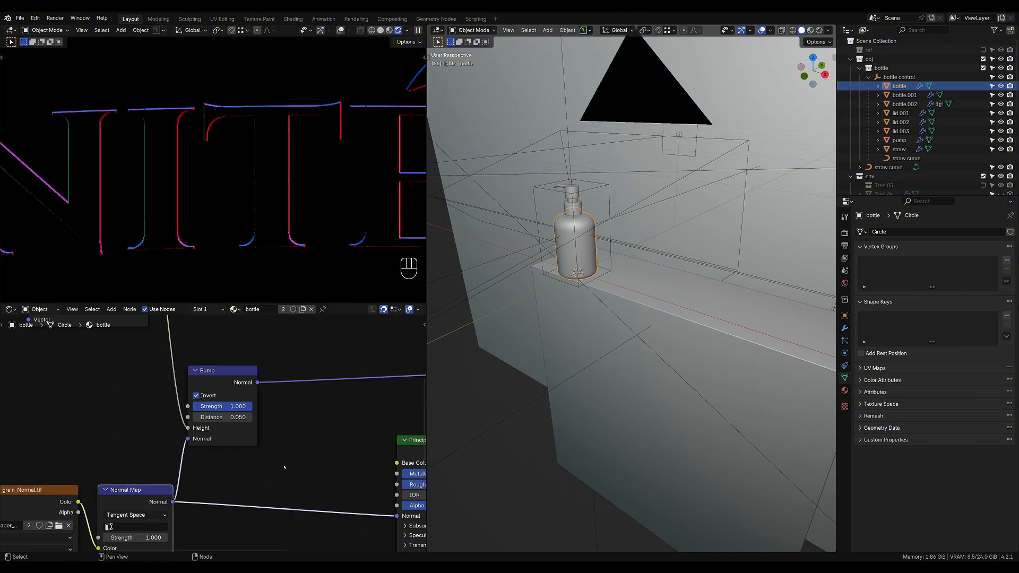
middle_drag(279, 447, 222, 431)
drag(200, 367, 342, 506)
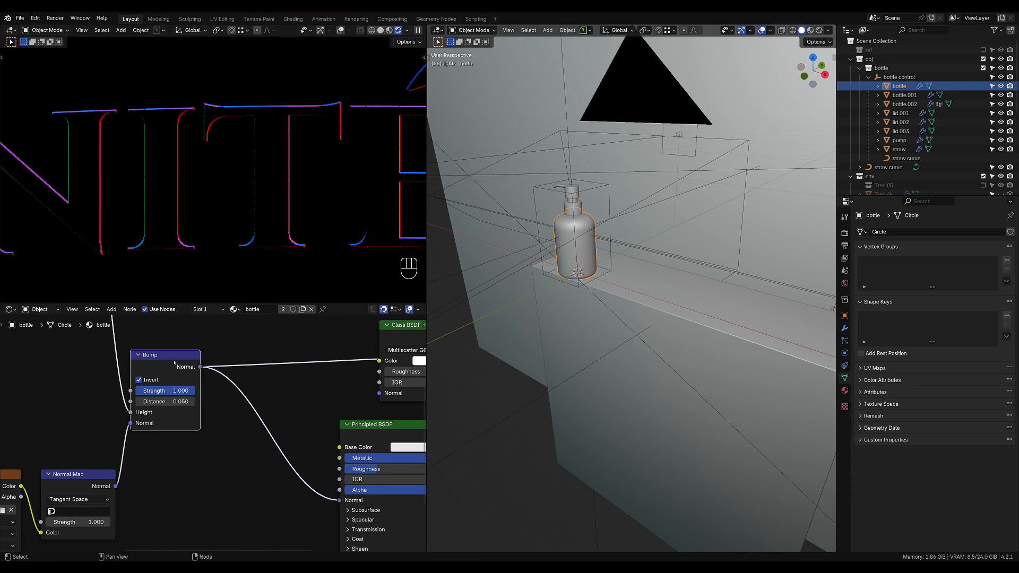
key(g)
click(234, 423)
Preview the Principled BSDF on its own and reconnect the Mix Shader to the Material Output.
middle_drag(255, 379, 121, 366)
ctrl+shift+click(252, 419)
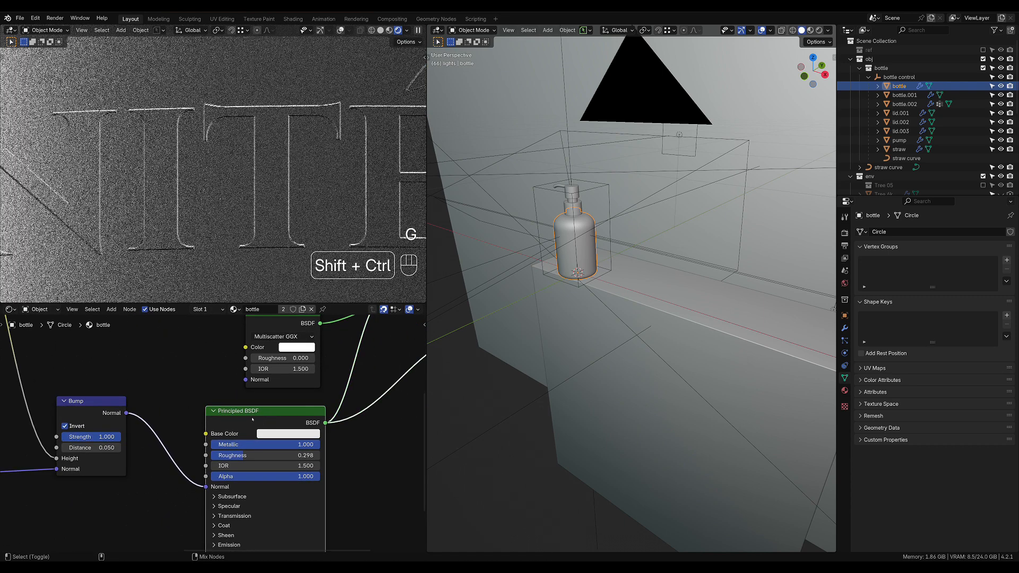
scroll(356, 419, down, 1)
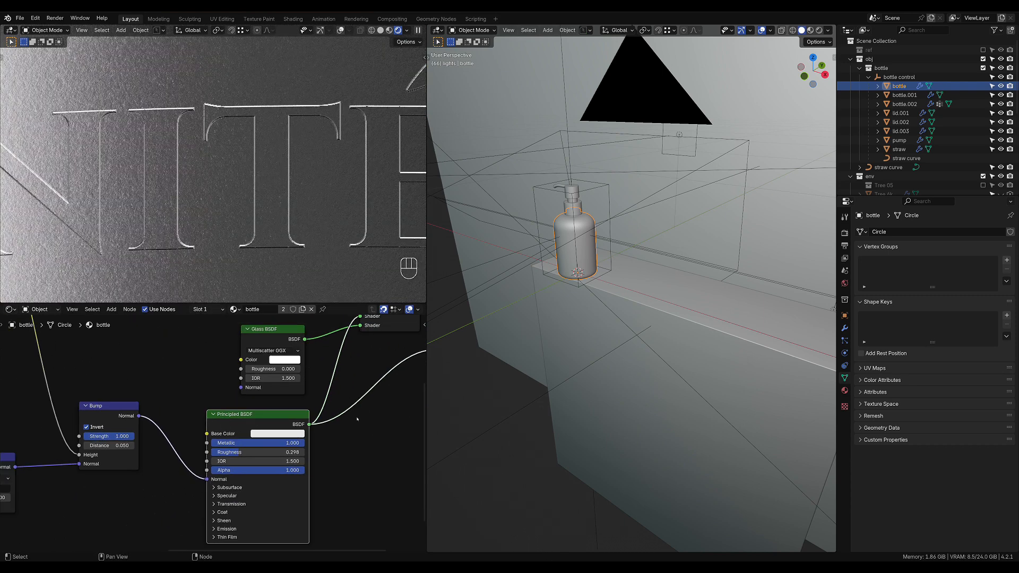
scroll(356, 419, down, 1)
middle_drag(357, 419, 335, 434)
ctrl+shift+click(300, 370)
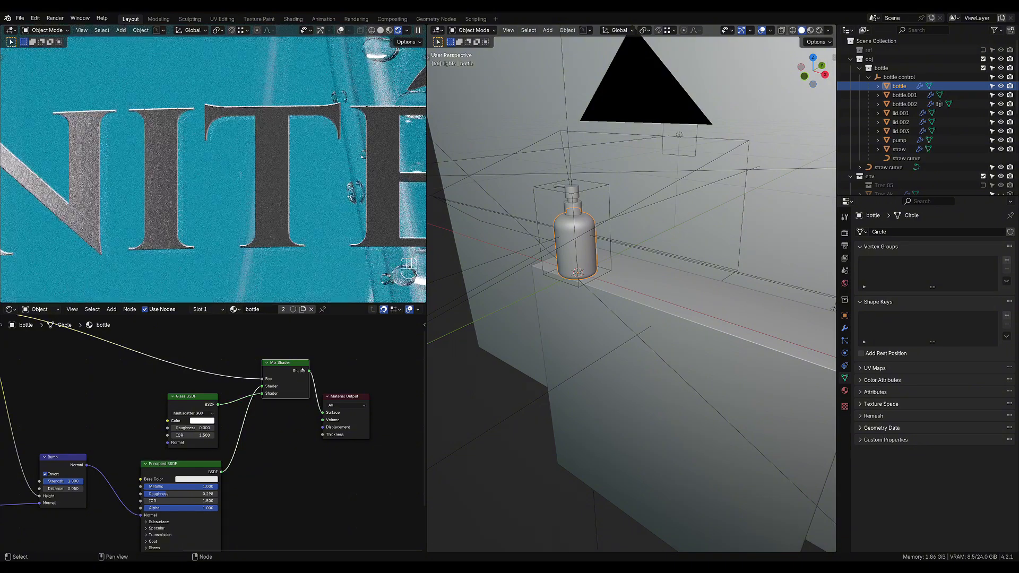
Compare the full label's lettering with Invert on and off, leaving Invert disabled on the Bump node.
scroll(237, 254, down, 5)
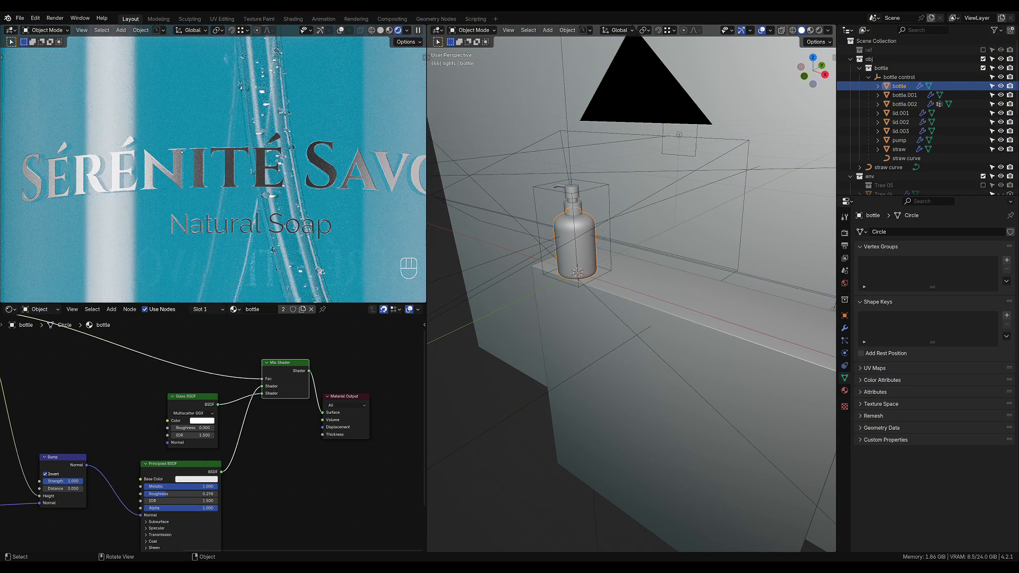
shift+middle_drag(114, 432, 258, 414)
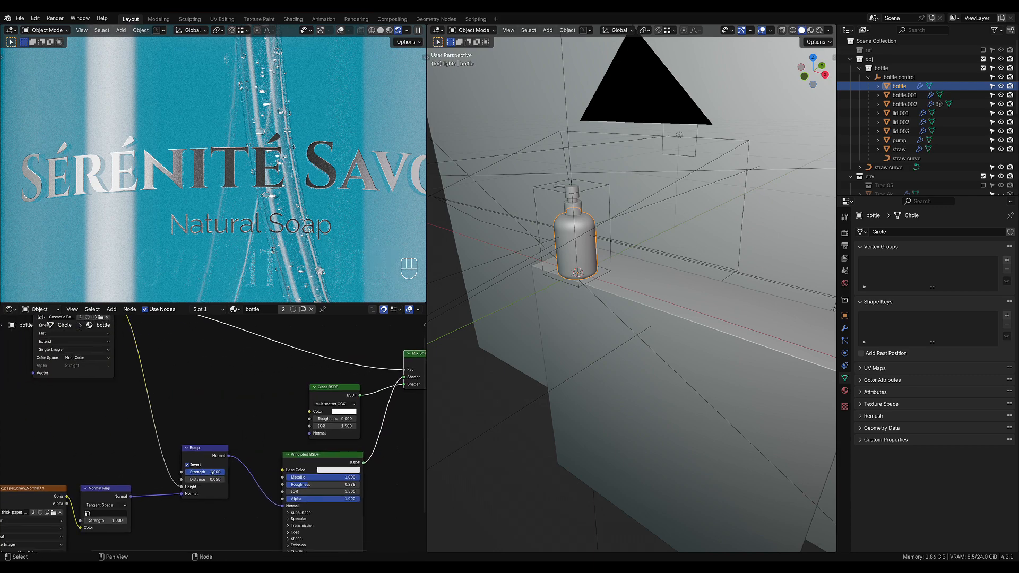
click(212, 471)
key(Return)
click(186, 464)
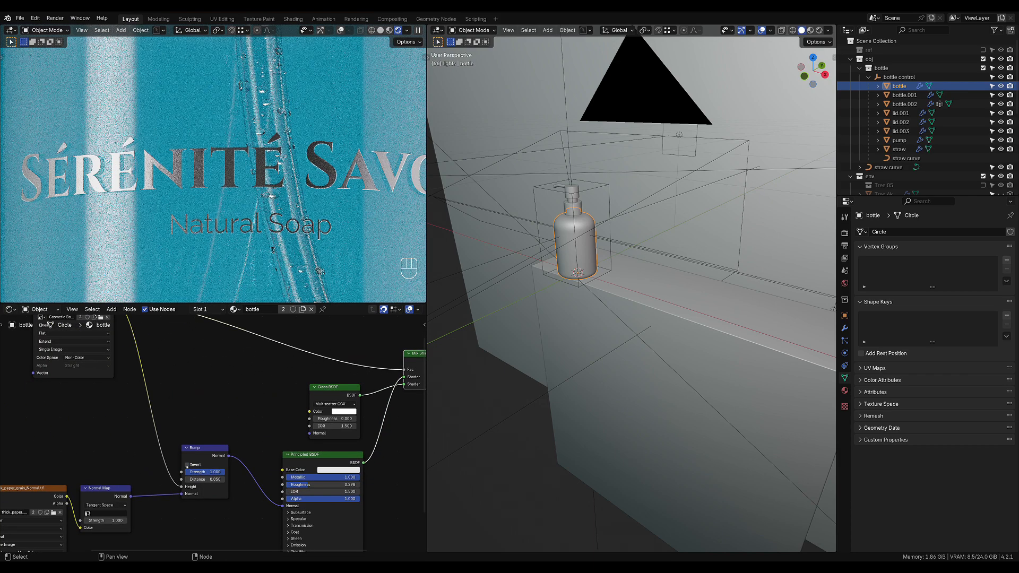
click(187, 465)
click(186, 465)
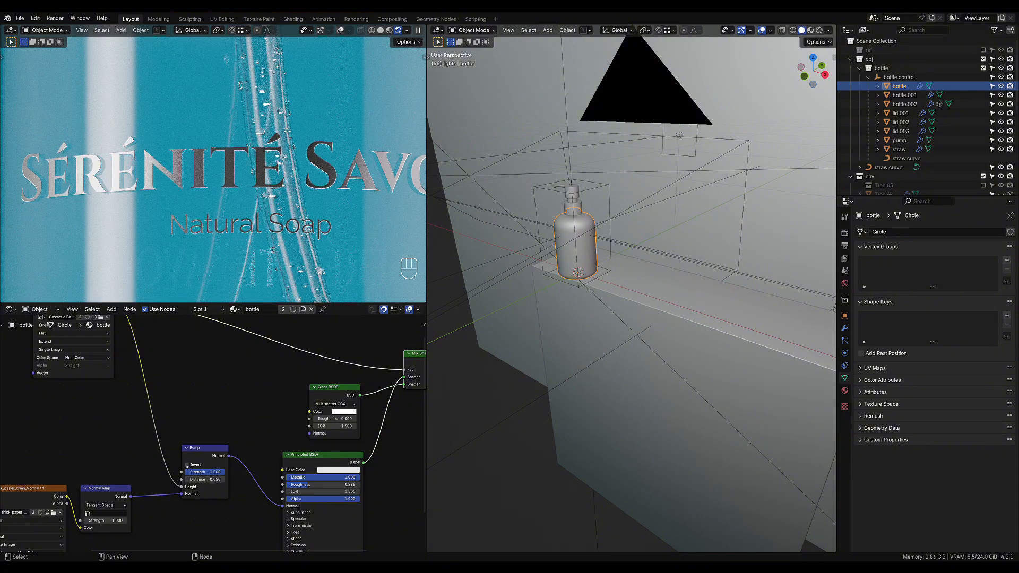
Set the Bump node's Strength to 0.5.
click(215, 468)
text(0.5)
key(Return)
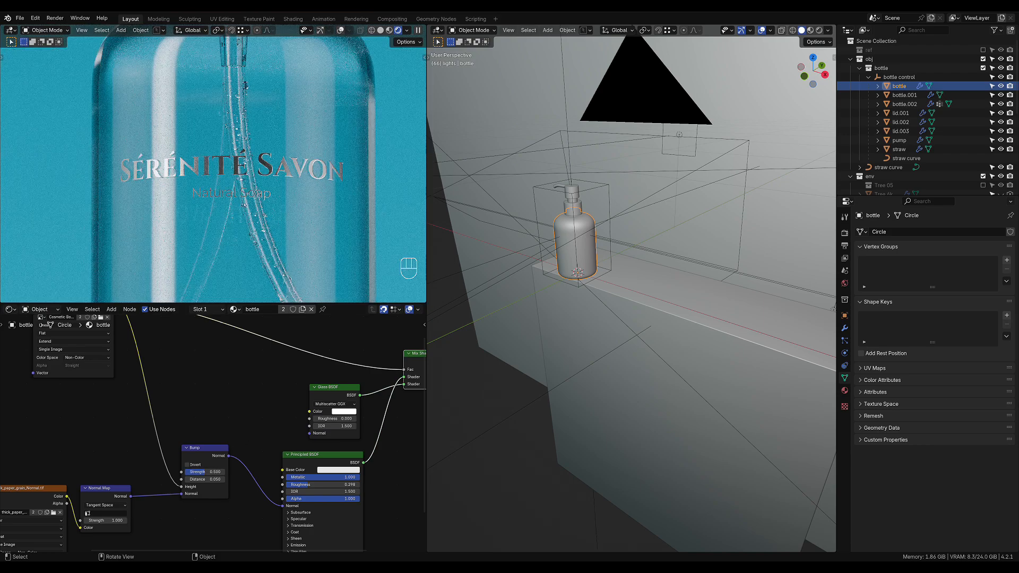
Save the scene file and check the finished label on the whole bottle in the rendered view.
key(ctrl+s)
scroll(258, 196, down, 4)
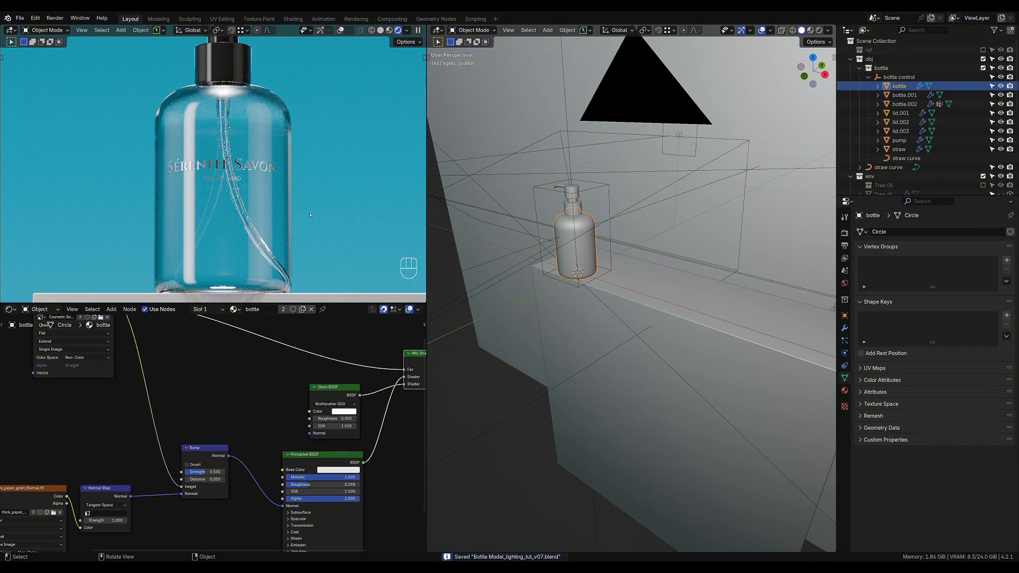
key(ctrl+s)
scroll(264, 203, down, 3)
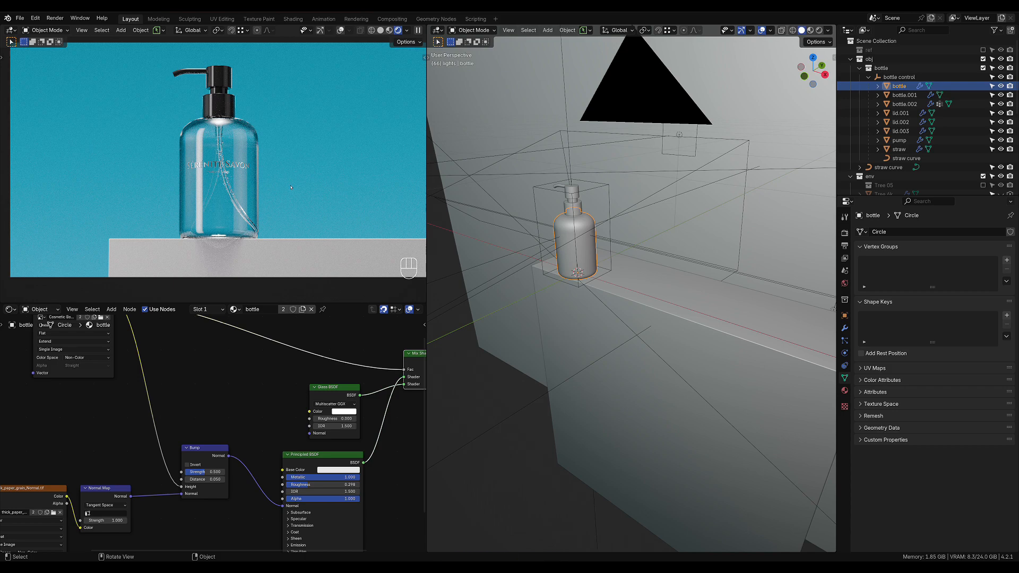
scroll(291, 187, down, 2)
shift+middle_drag(290, 187, 291, 202)
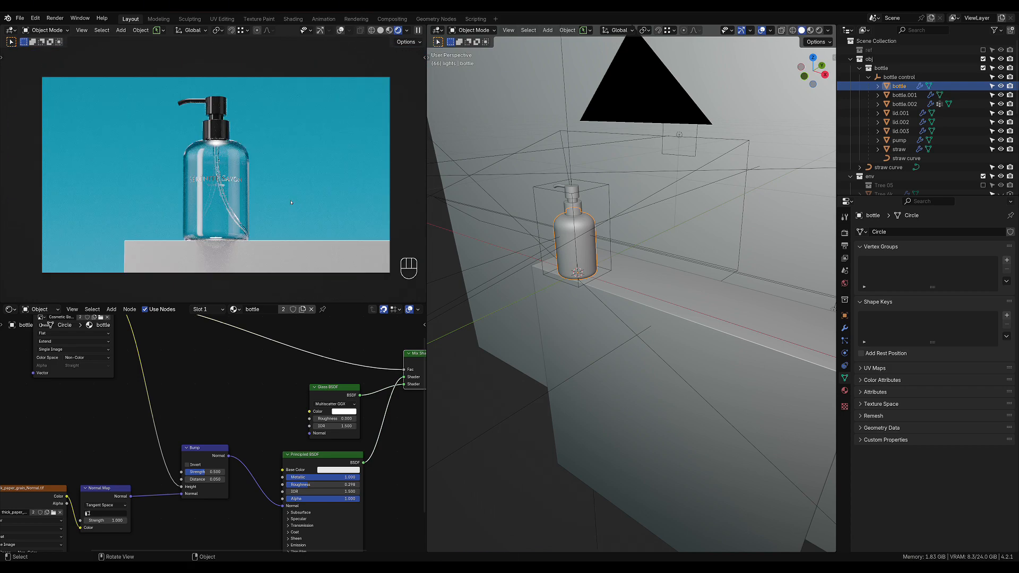
Save the scene file, render the current frame and inspect the label lettering up close in the result.
key(Home)
key(ctrl+s)
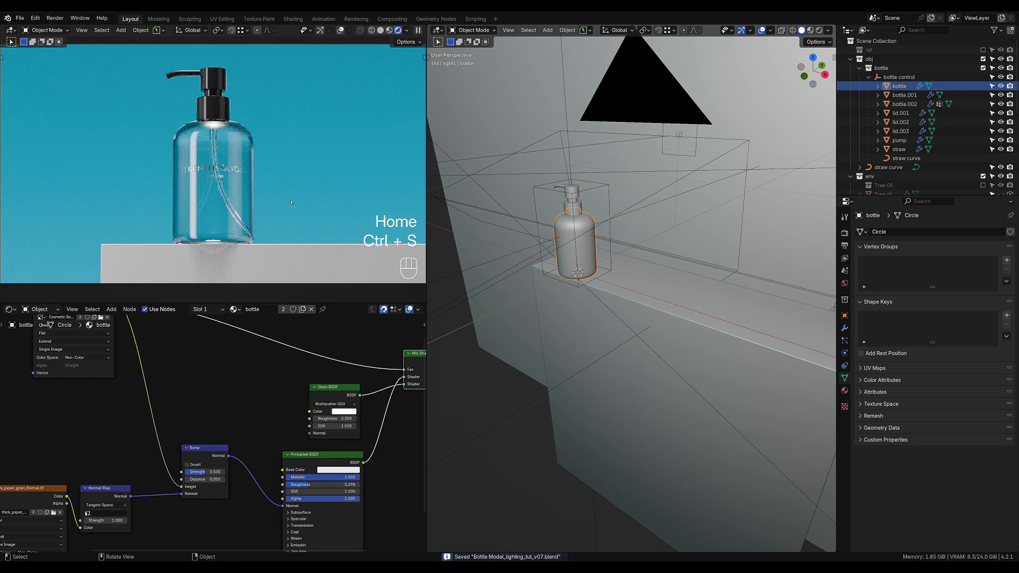
key(F12)
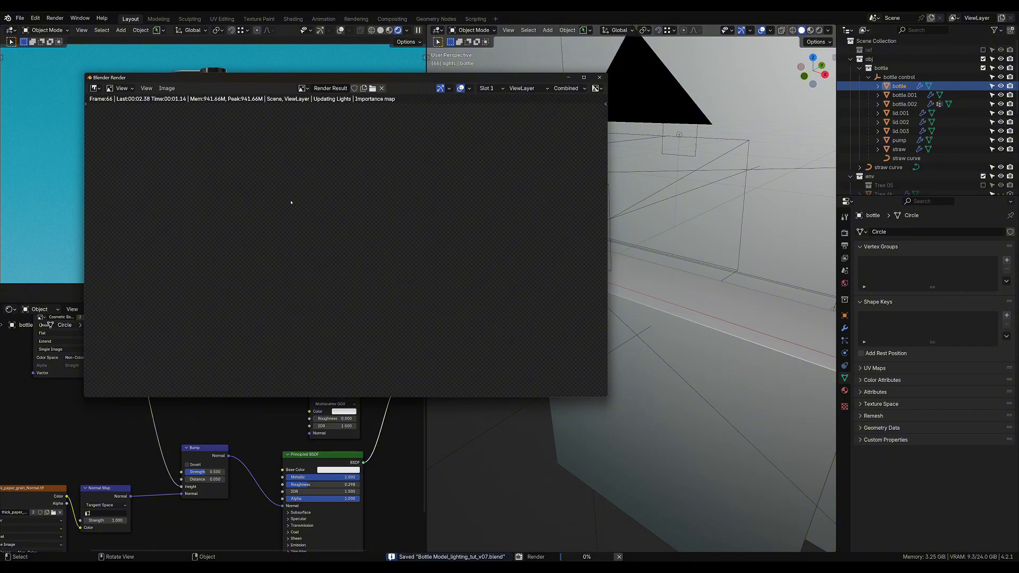
scroll(291, 202, down, 4)
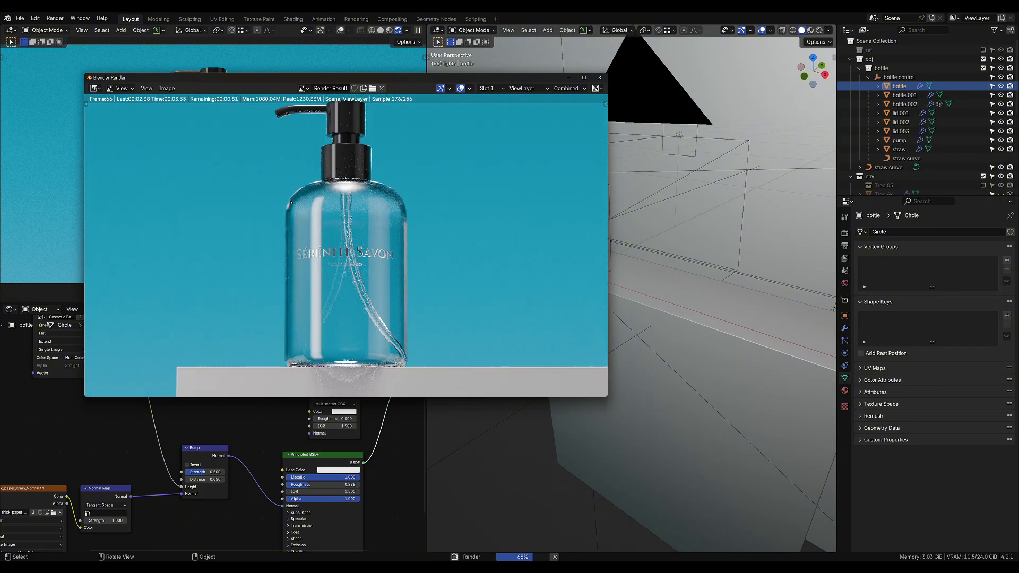
scroll(388, 292, up, 10)
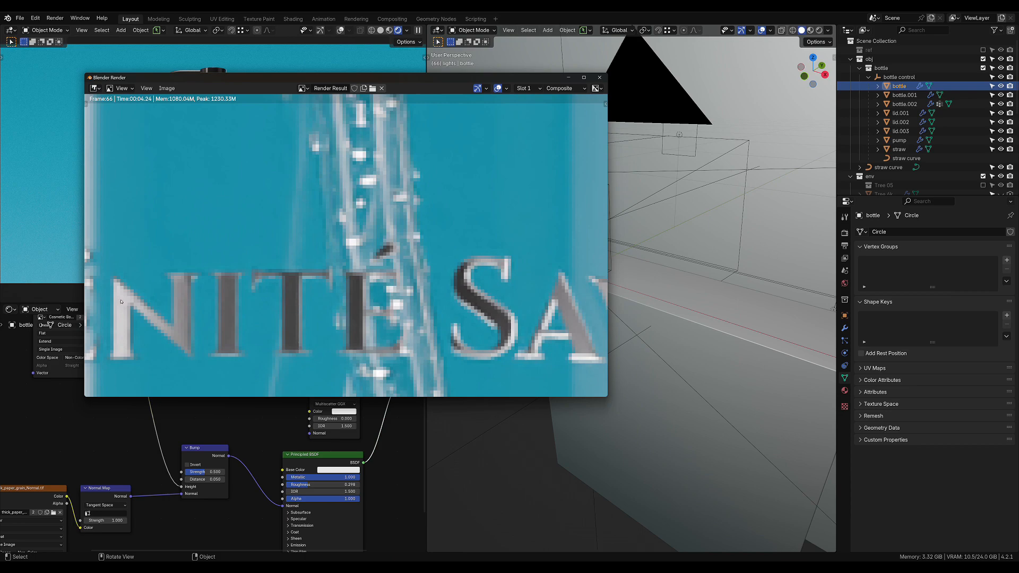
scroll(181, 286, down, 3)
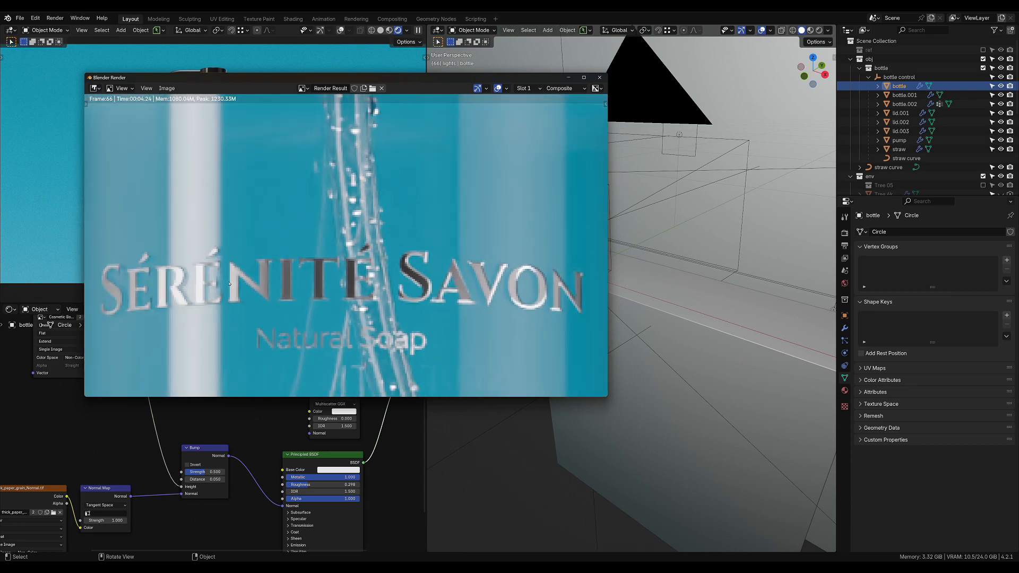
click(599, 77)
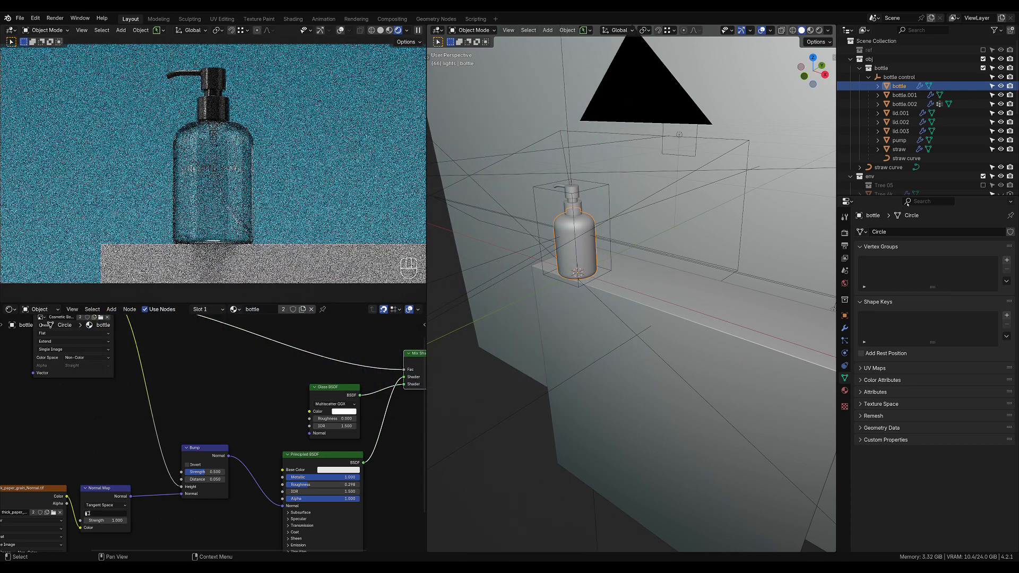
Set the output resolution scale to 200%.
click(844, 232)
click(844, 245)
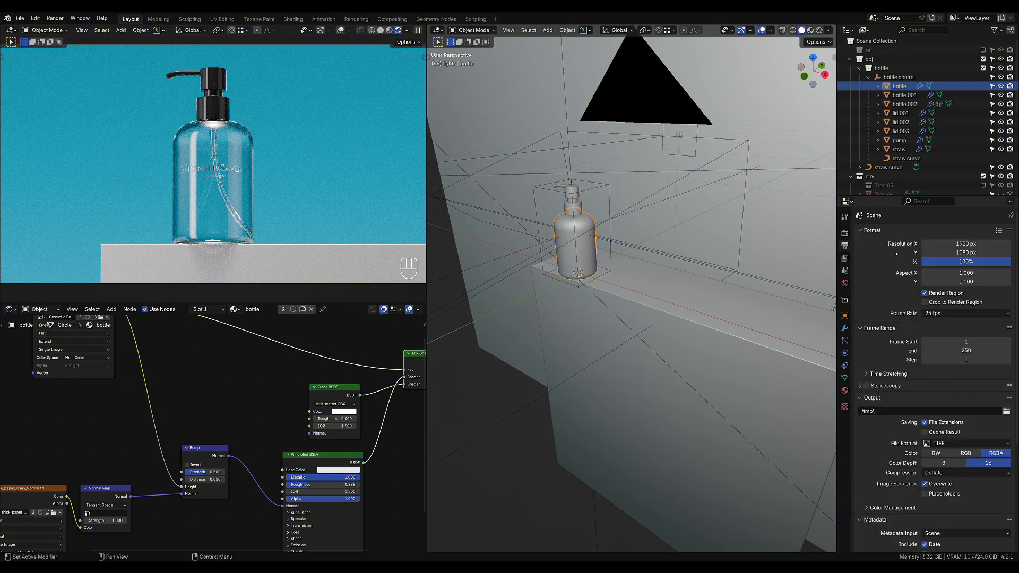
click(966, 262)
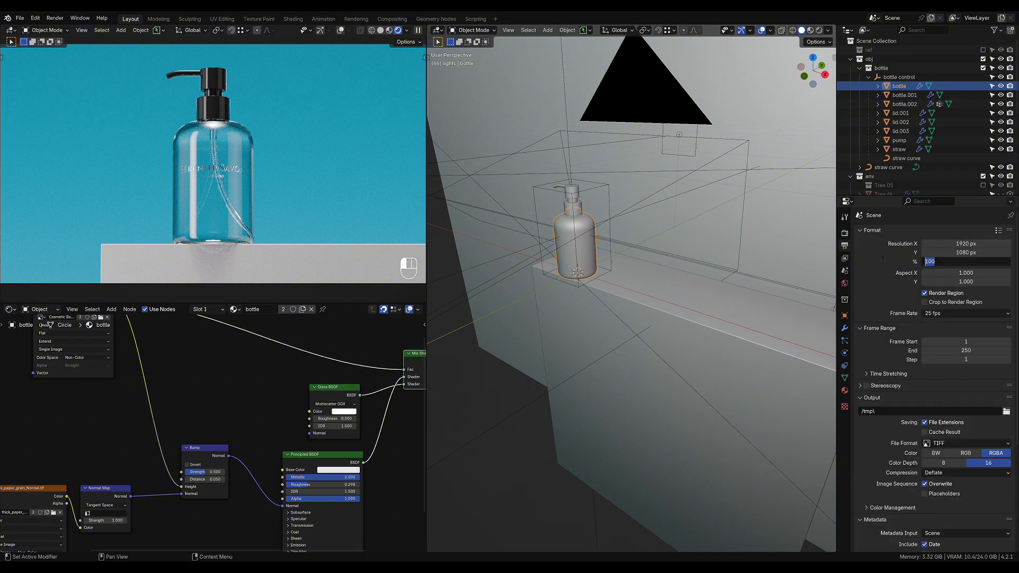
text(200)
key(KP_Enter)
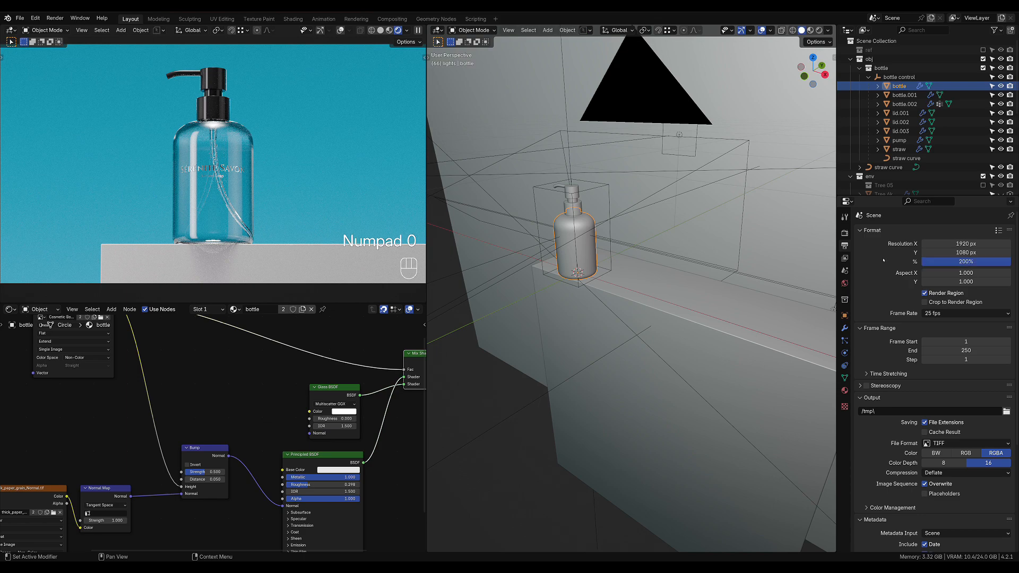
Render the frame at the doubled resolution and inspect the label lettering and straw bubbles up close.
key(F12)
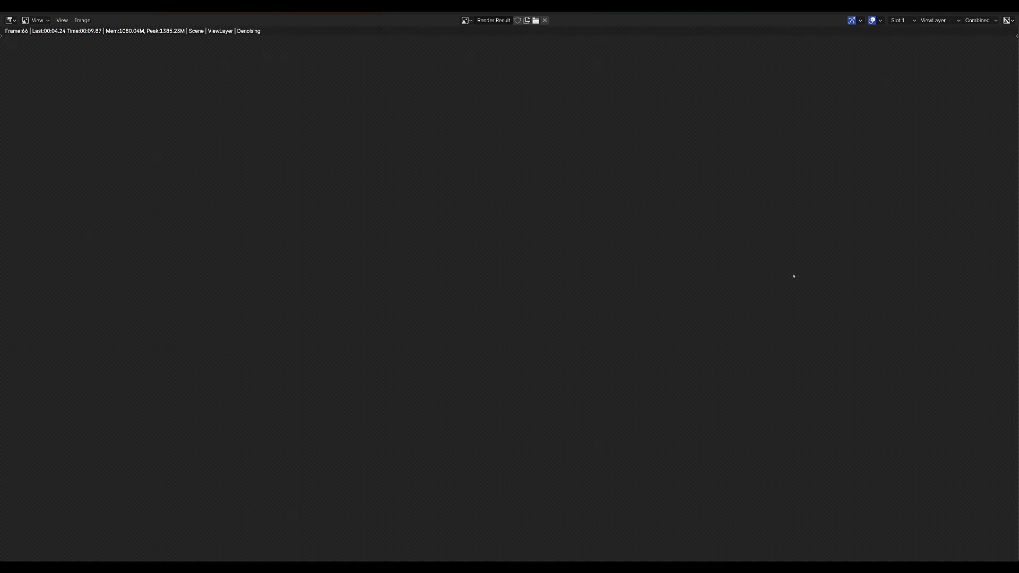
scroll(528, 313, up, 6)
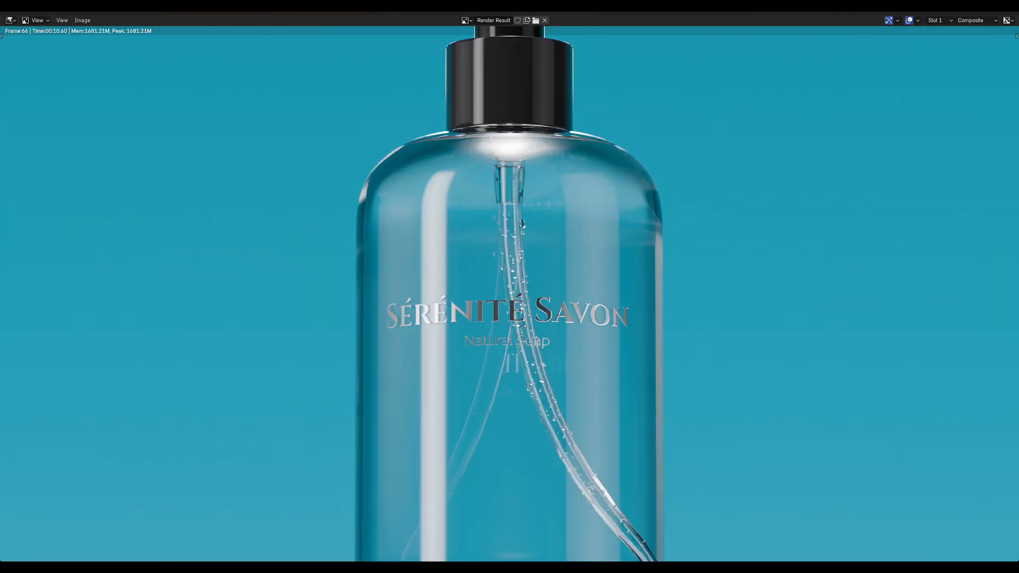
scroll(525, 326, up, 2)
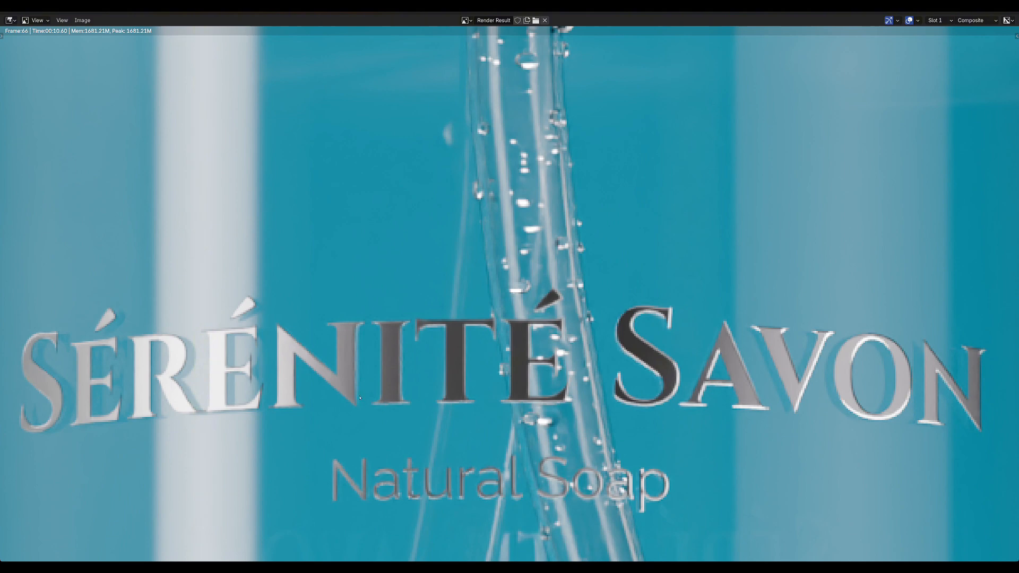
click(1011, 7)
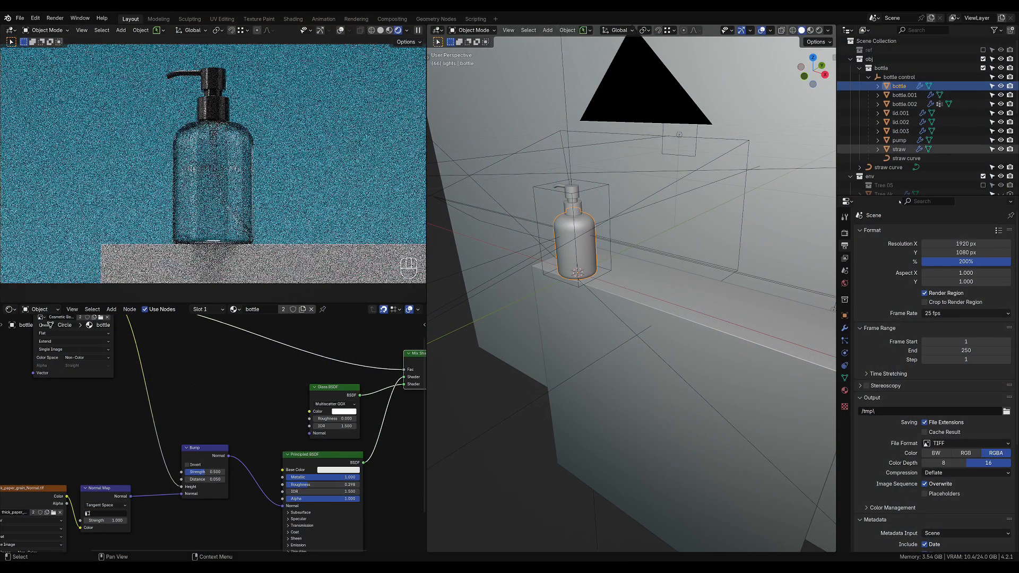
Set the Cycles render Max Samples to 512.
click(843, 235)
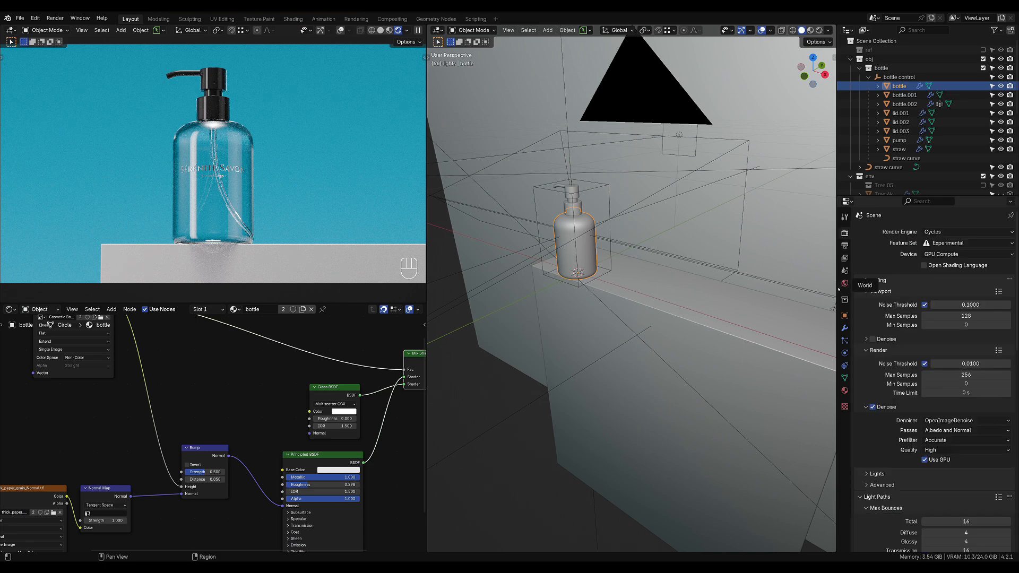
click(973, 374)
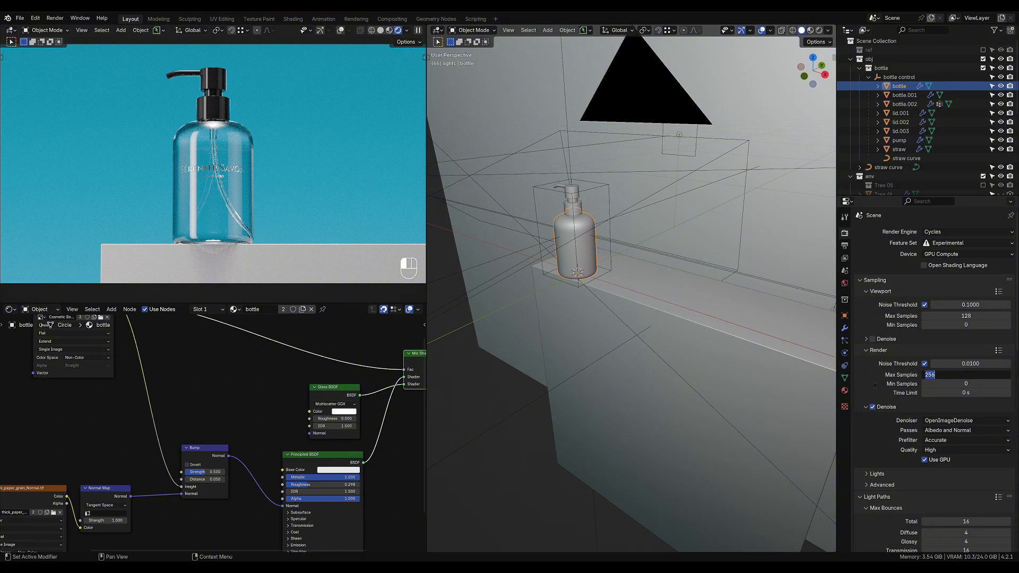
text(512)
key(Return)
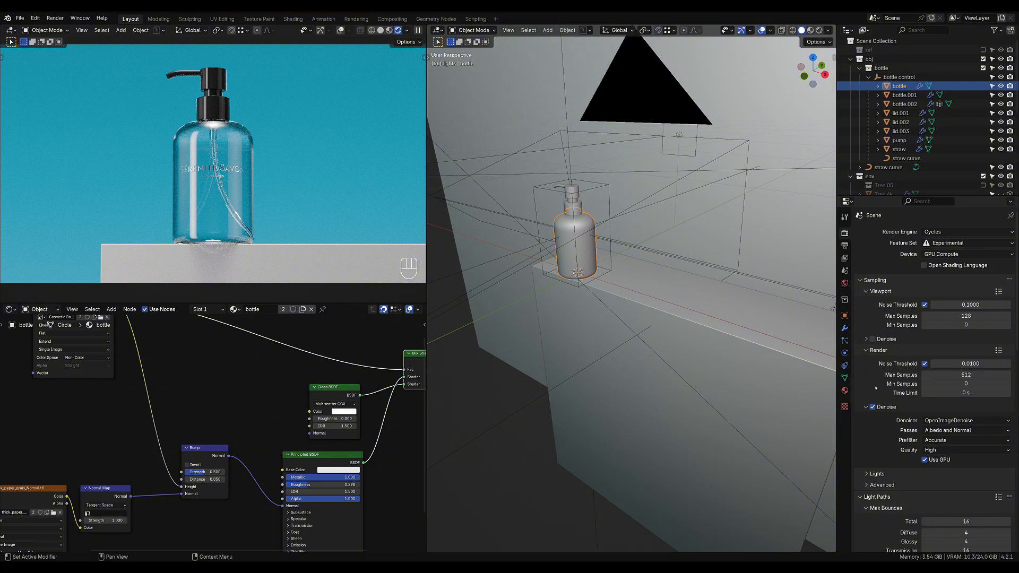
Render the frame with the higher sample count and examine the label lettering for detail.
key(F12)
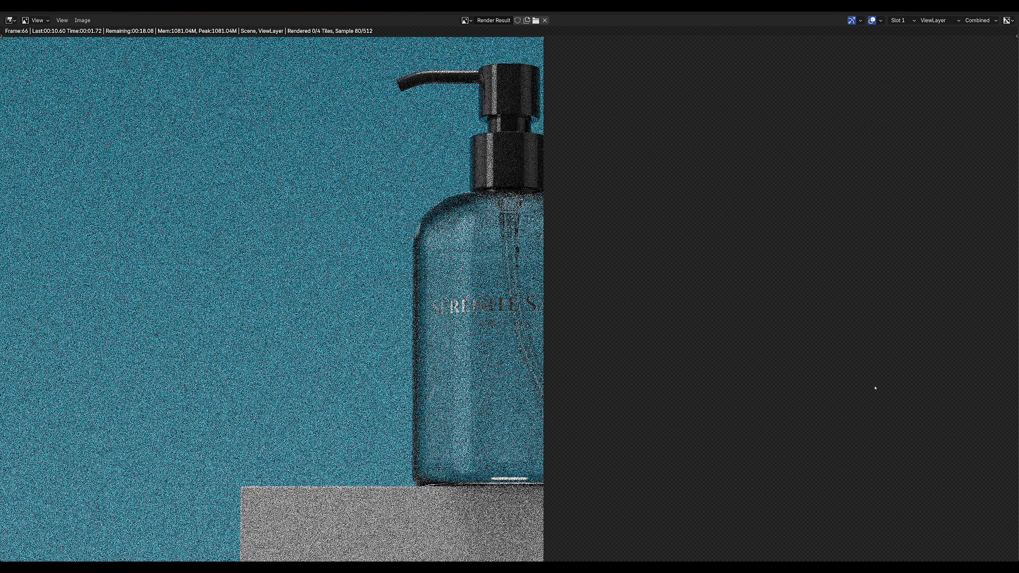
scroll(481, 328, up, 7)
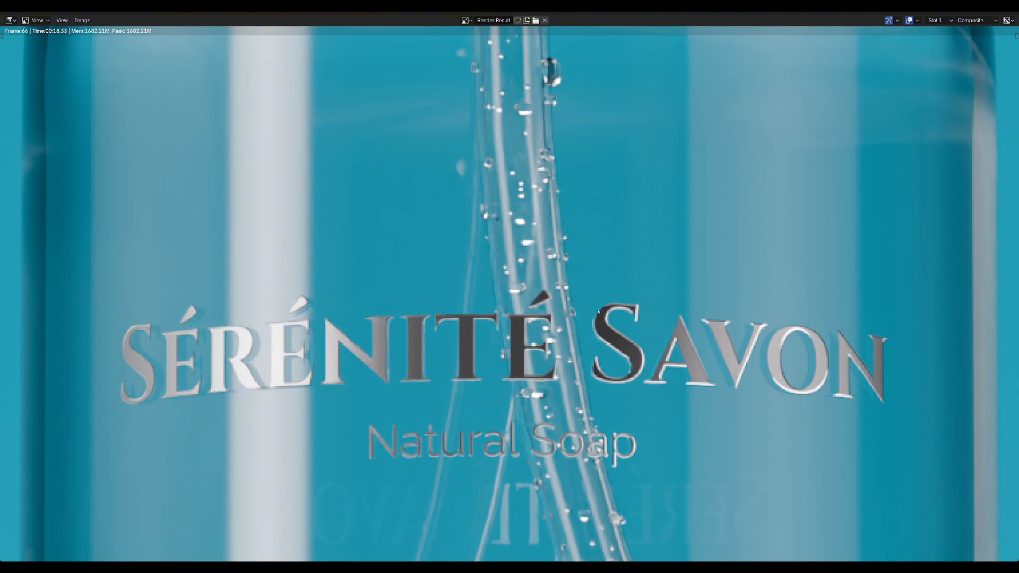
key(Escape)
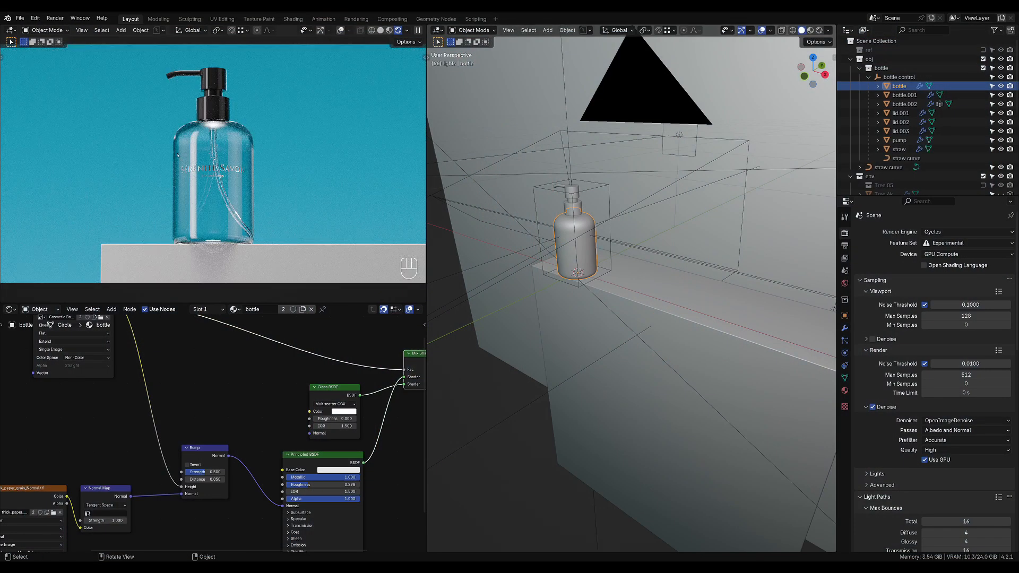
Duplicate the scene camera in place.
scroll(621, 284, down, 10)
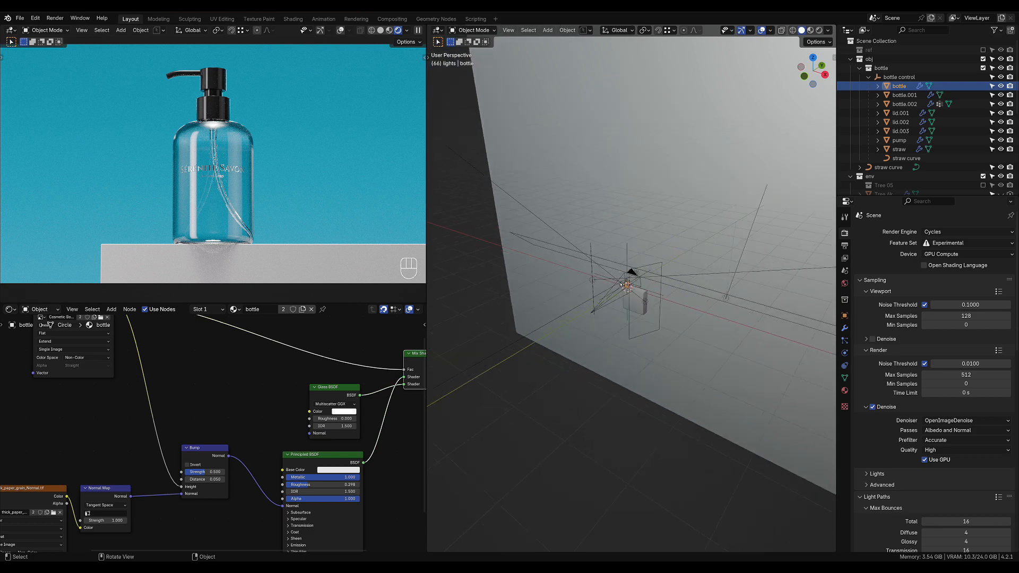
scroll(621, 283, up, 5)
click(566, 339)
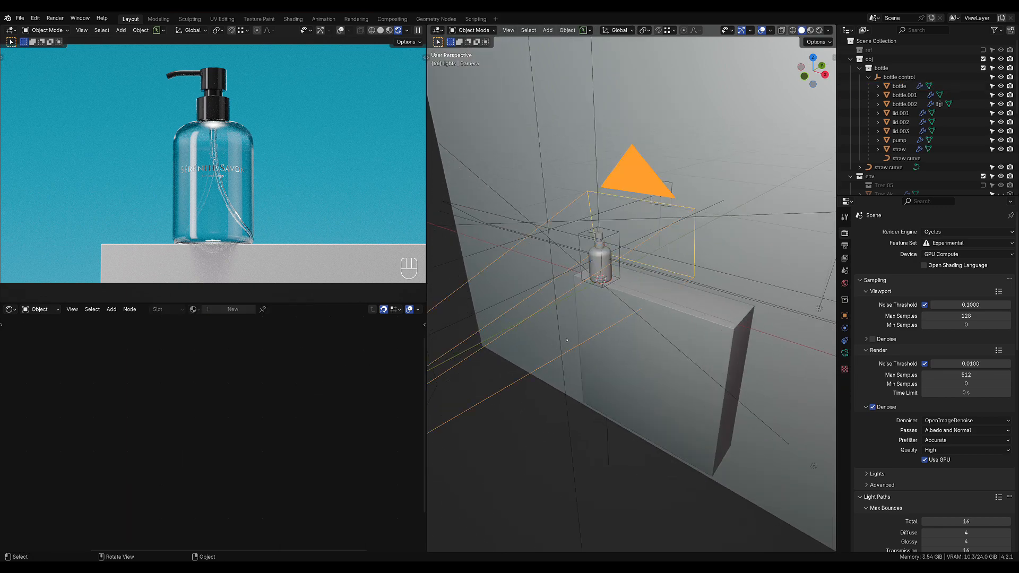
key(shift+d)
right_click(569, 373)
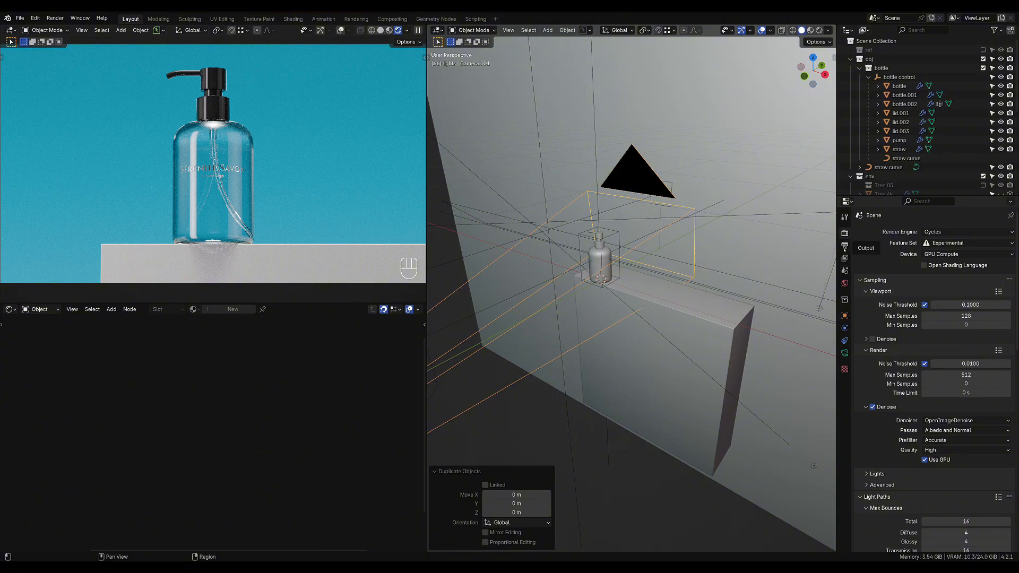
Make the duplicate, Camera.001, the scene's active camera.
click(844, 271)
click(955, 243)
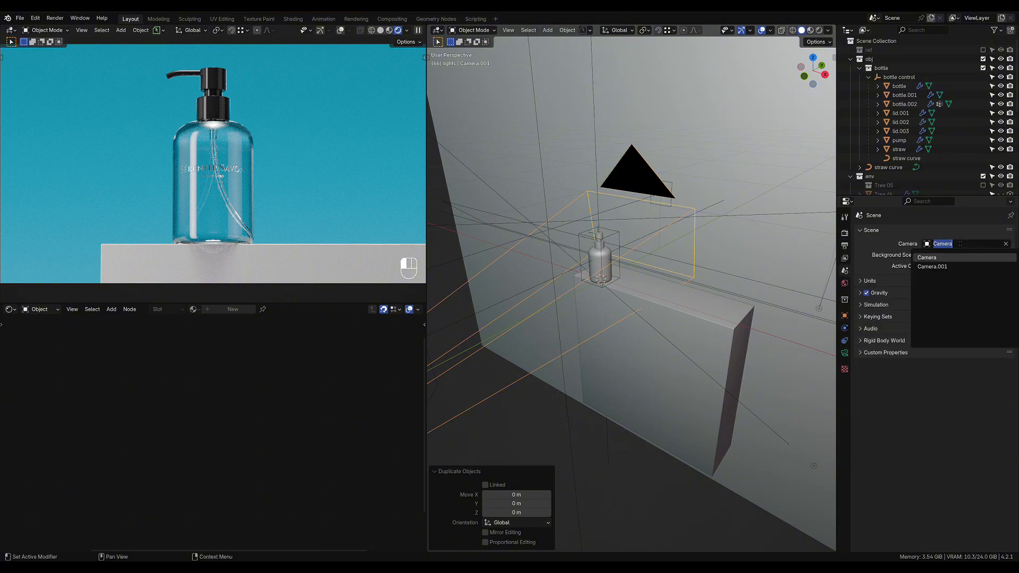
click(931, 266)
key(g)
key(y)
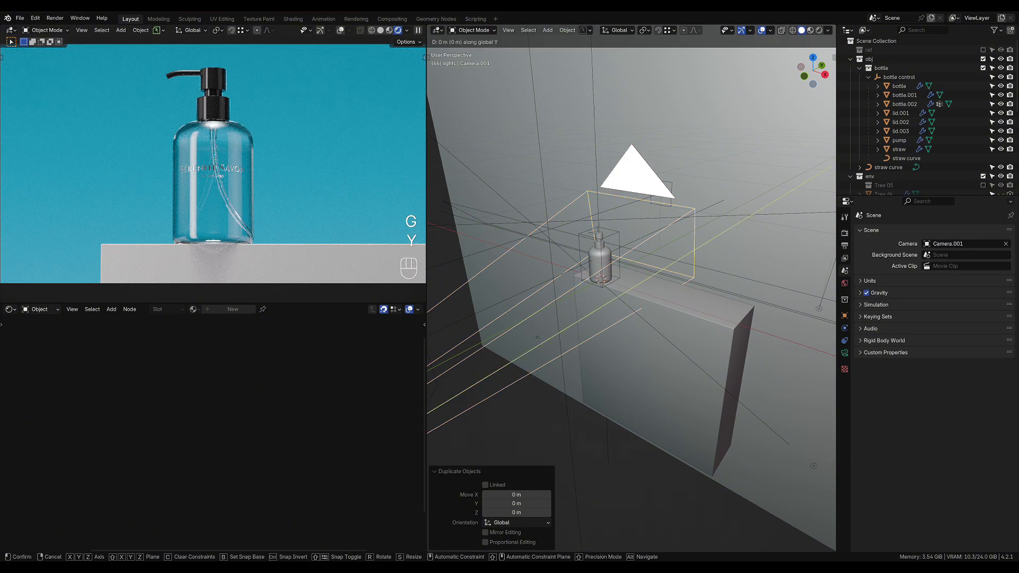
key(g)
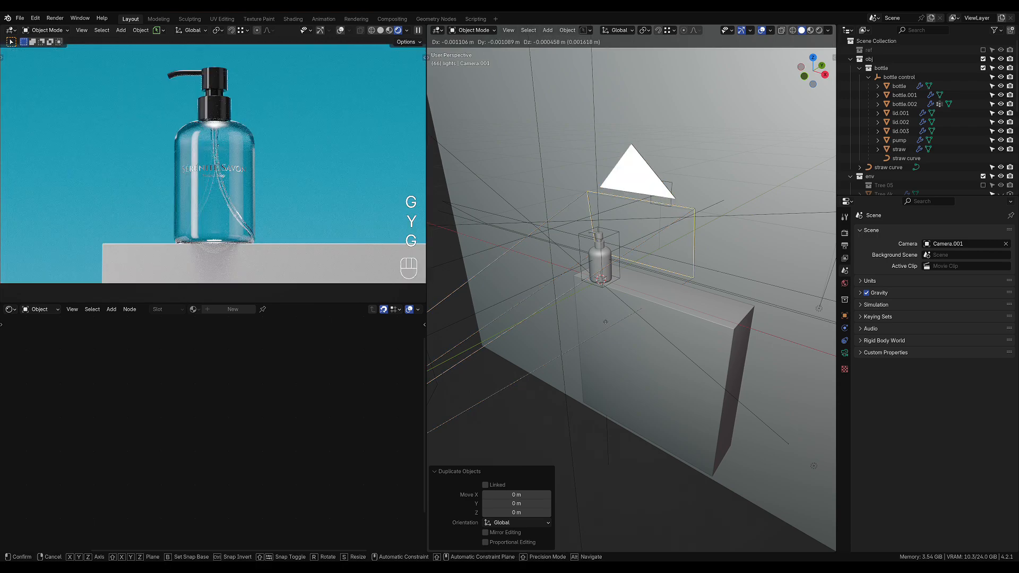
right_click(613, 388)
Move Camera.001 about -1.13 m along its local Z axis for a close-up of the label.
scroll(541, 398, down, 11)
key(g)
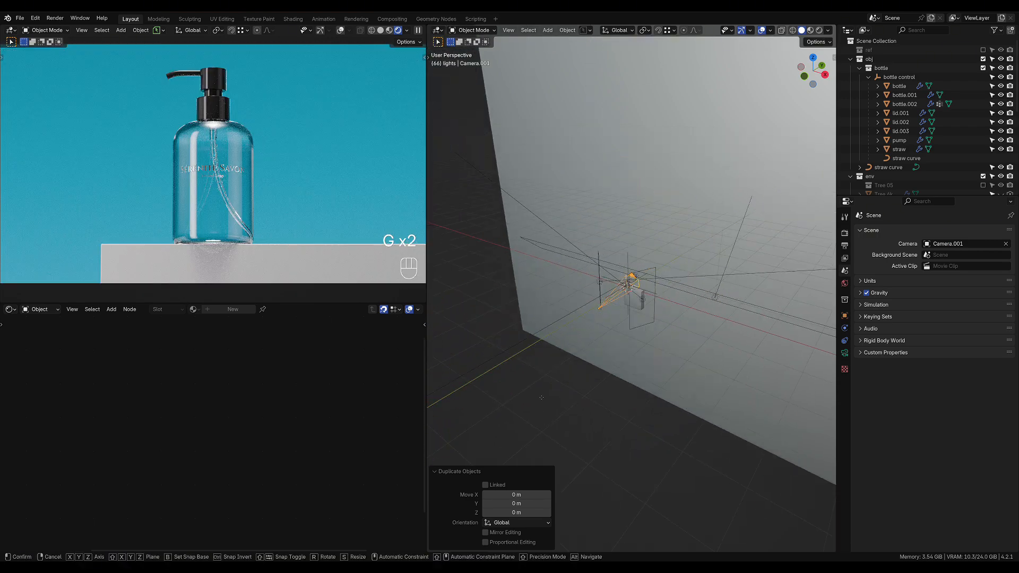
key(z)
key(z)
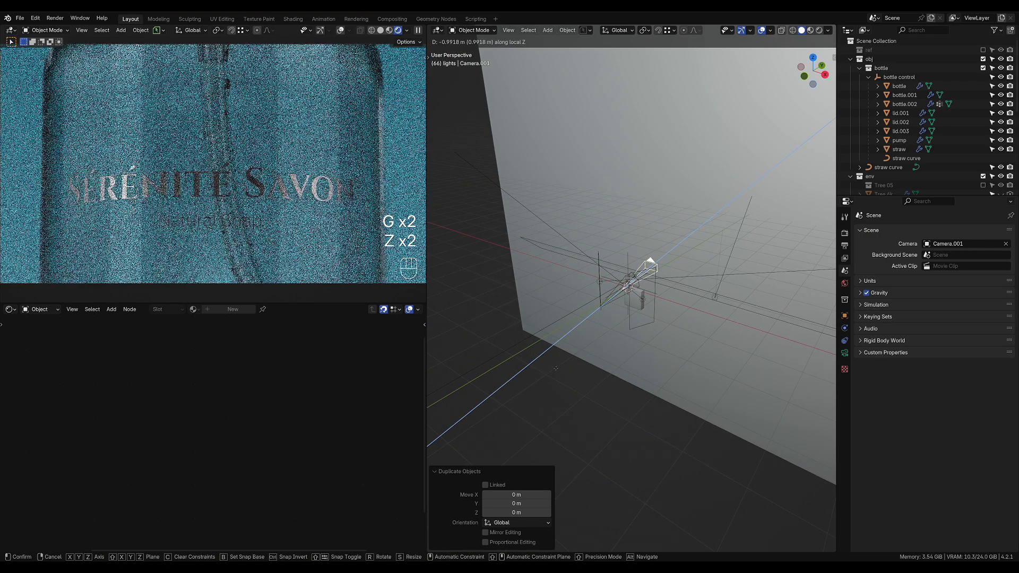
key(shift)
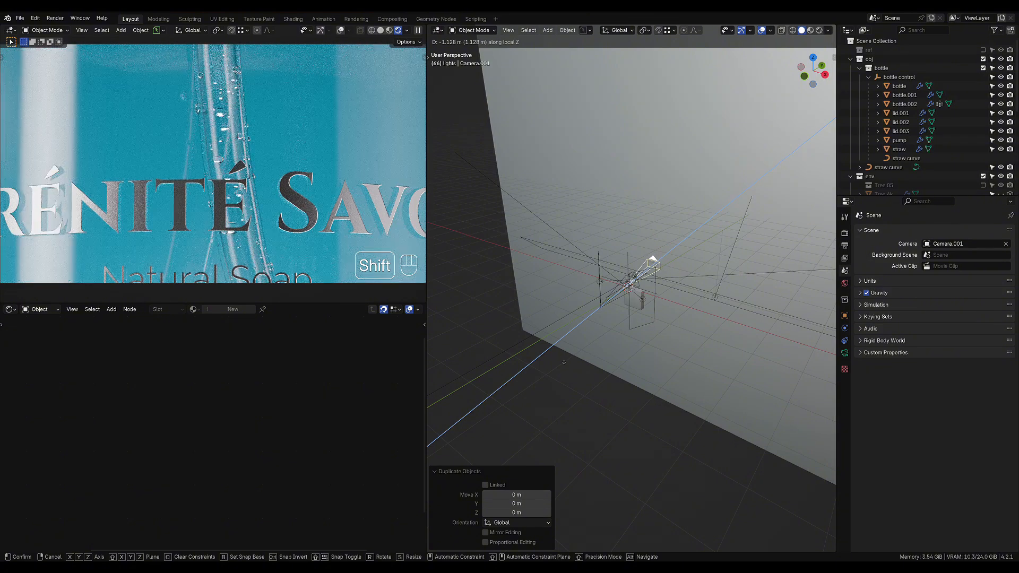
click(564, 362)
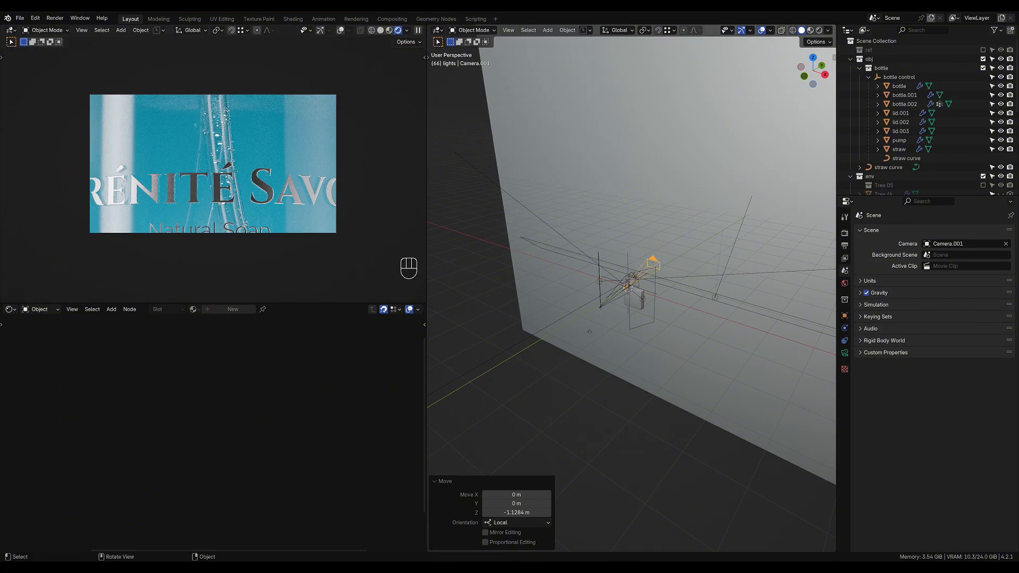
Lower Camera.001 by about 0.006 m along the global Z axis to frame both lines of label text.
key(g)
key(z)
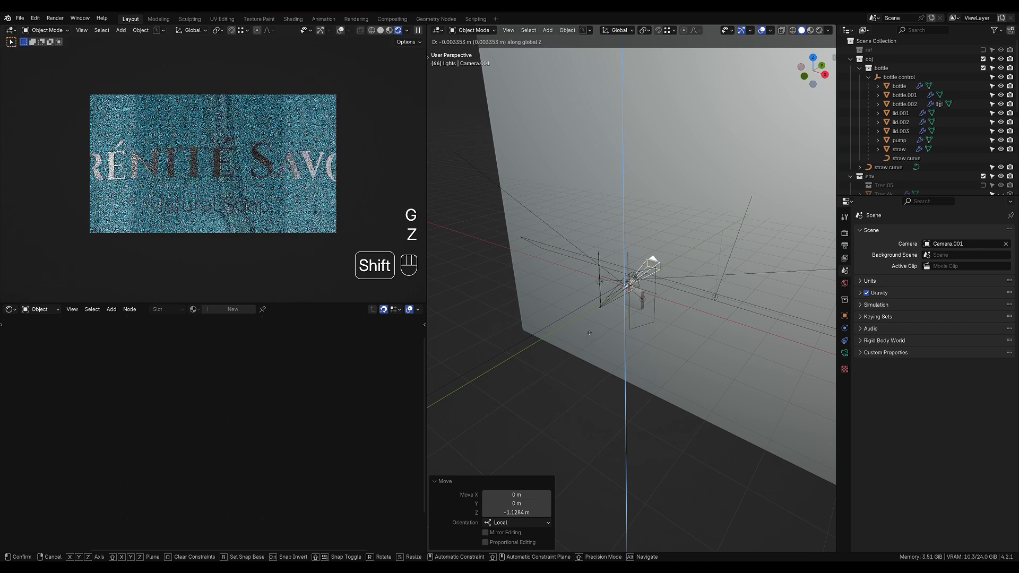
click(589, 334)
Save the scene file and render the label close-up from Camera.001.
key(ctrl+s)
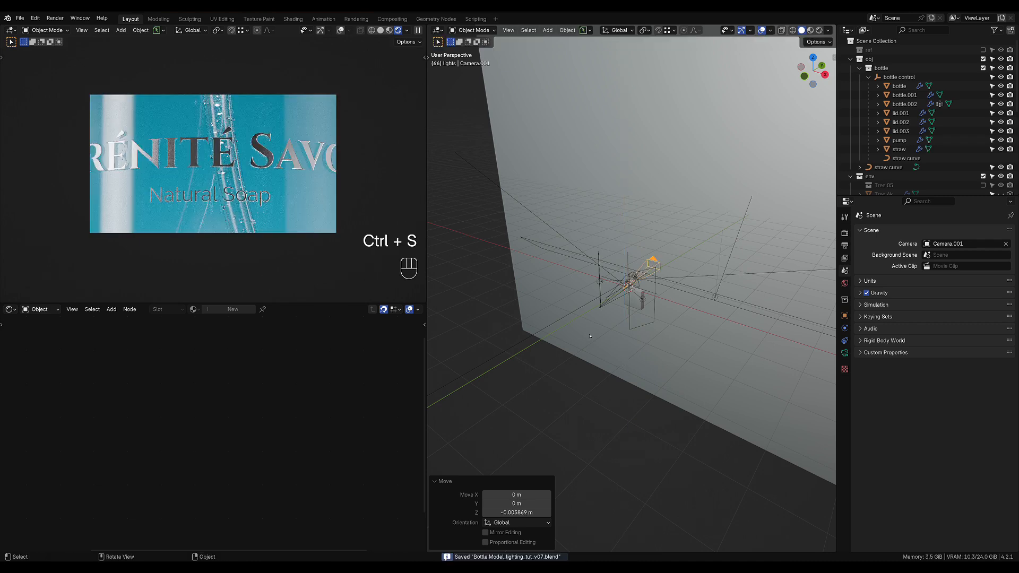
key(F12)
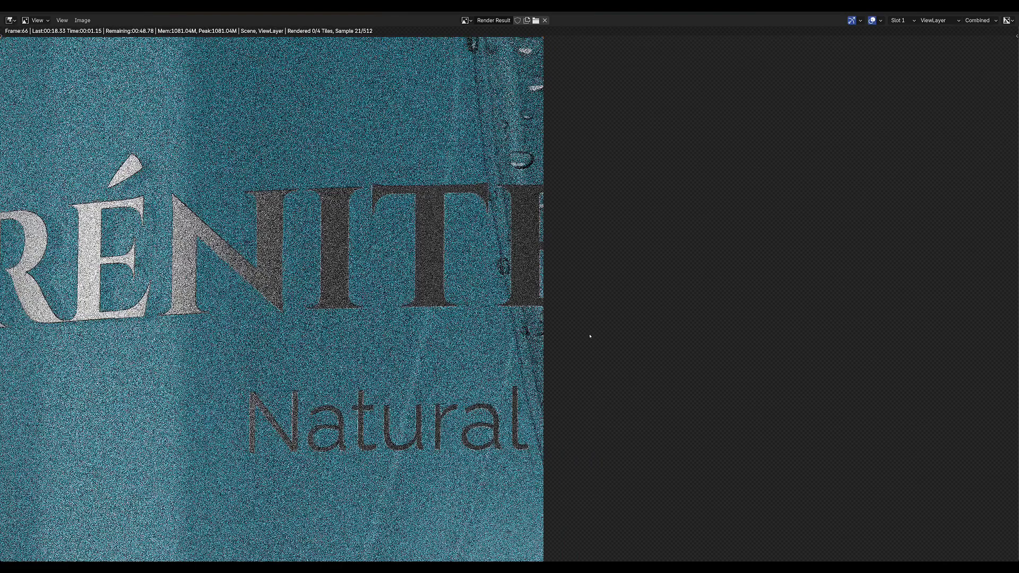